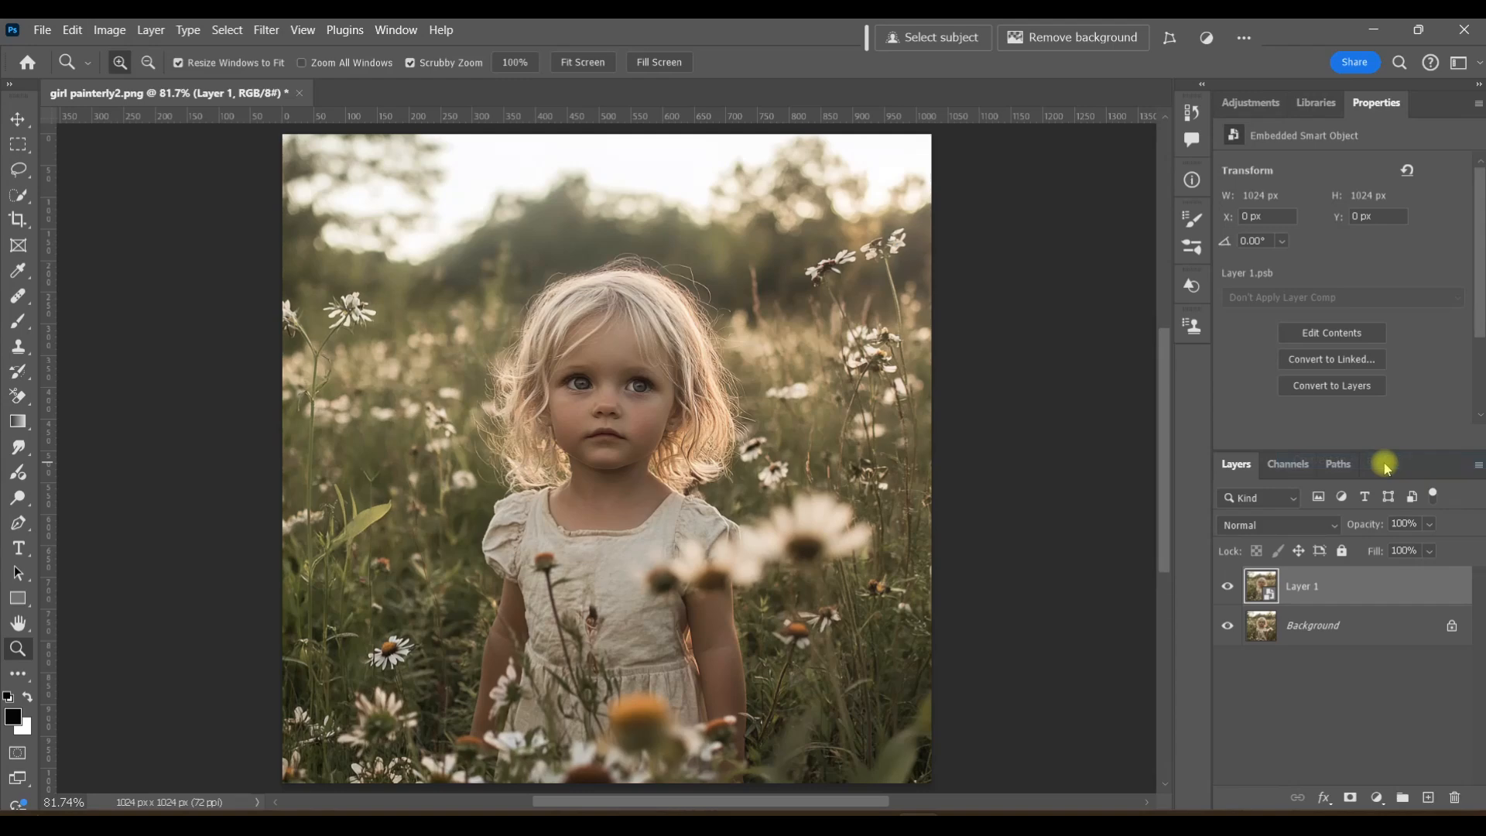
Apply the Camera Raw Filter to Layer 1 with Highlights at -52 and Whites at about +71.
click(266, 31)
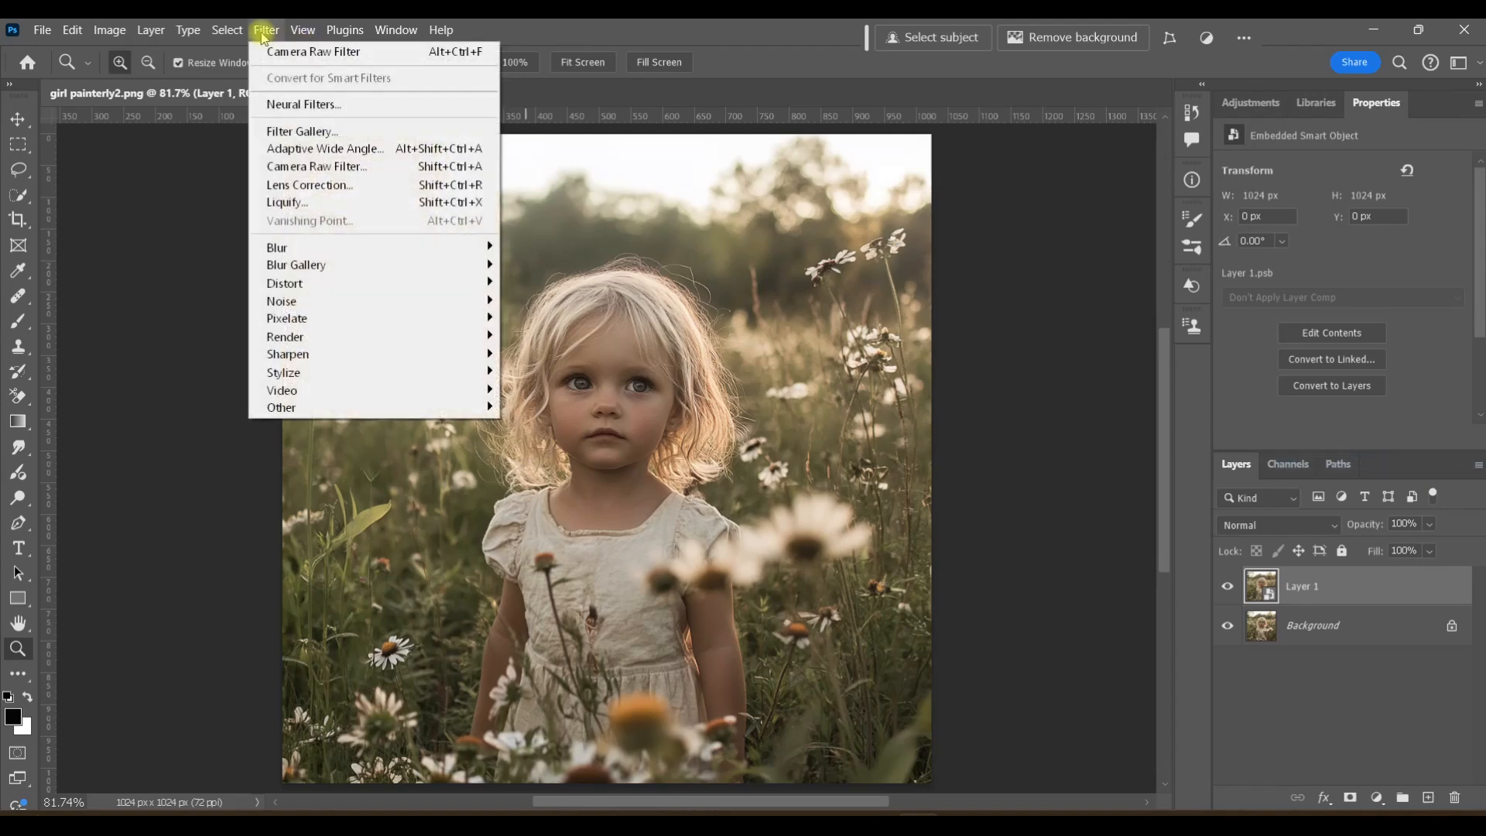
click(309, 167)
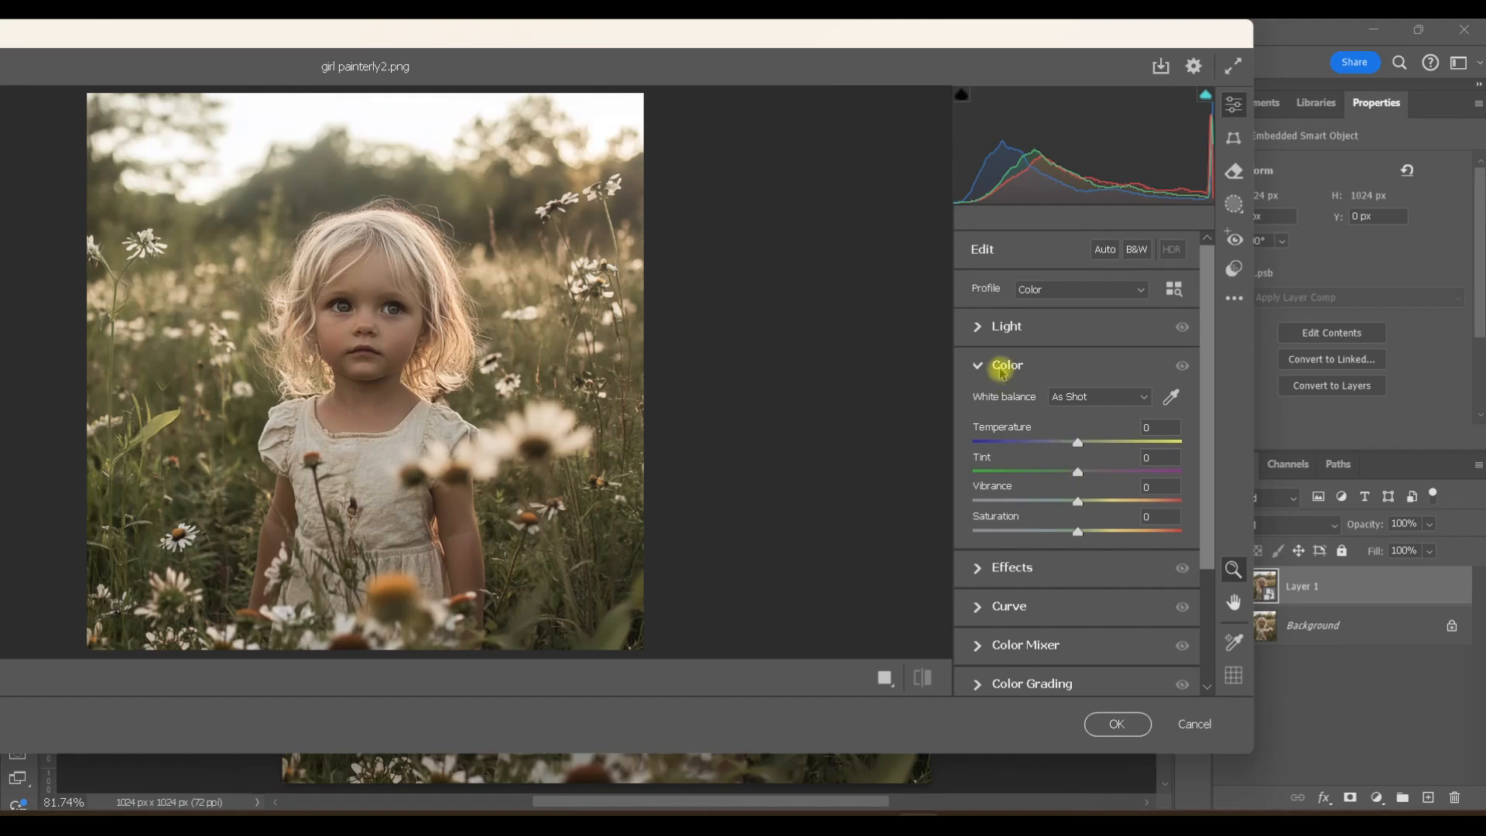
click(978, 329)
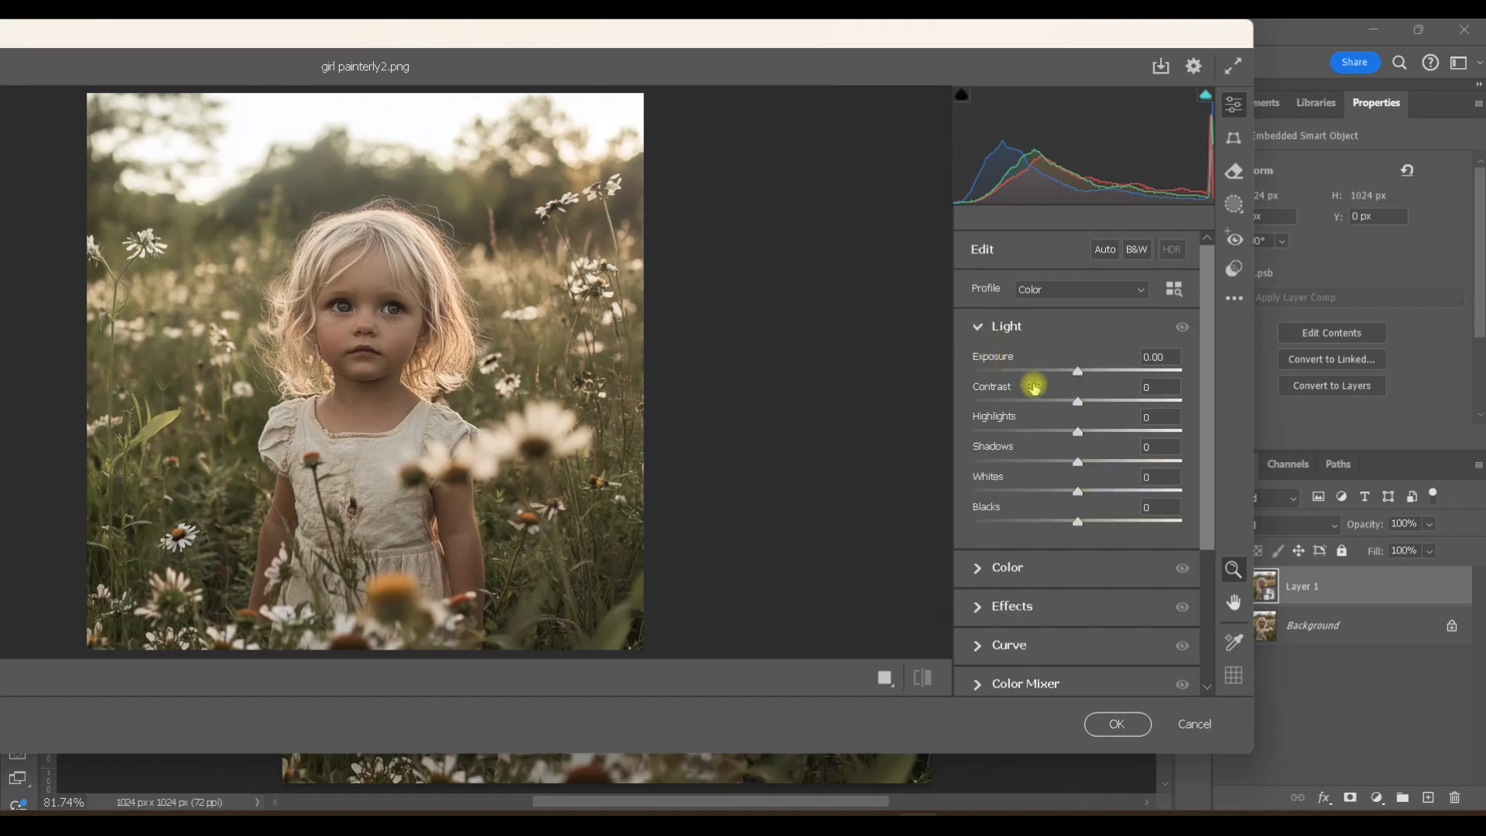
drag(1080, 435, 1026, 430)
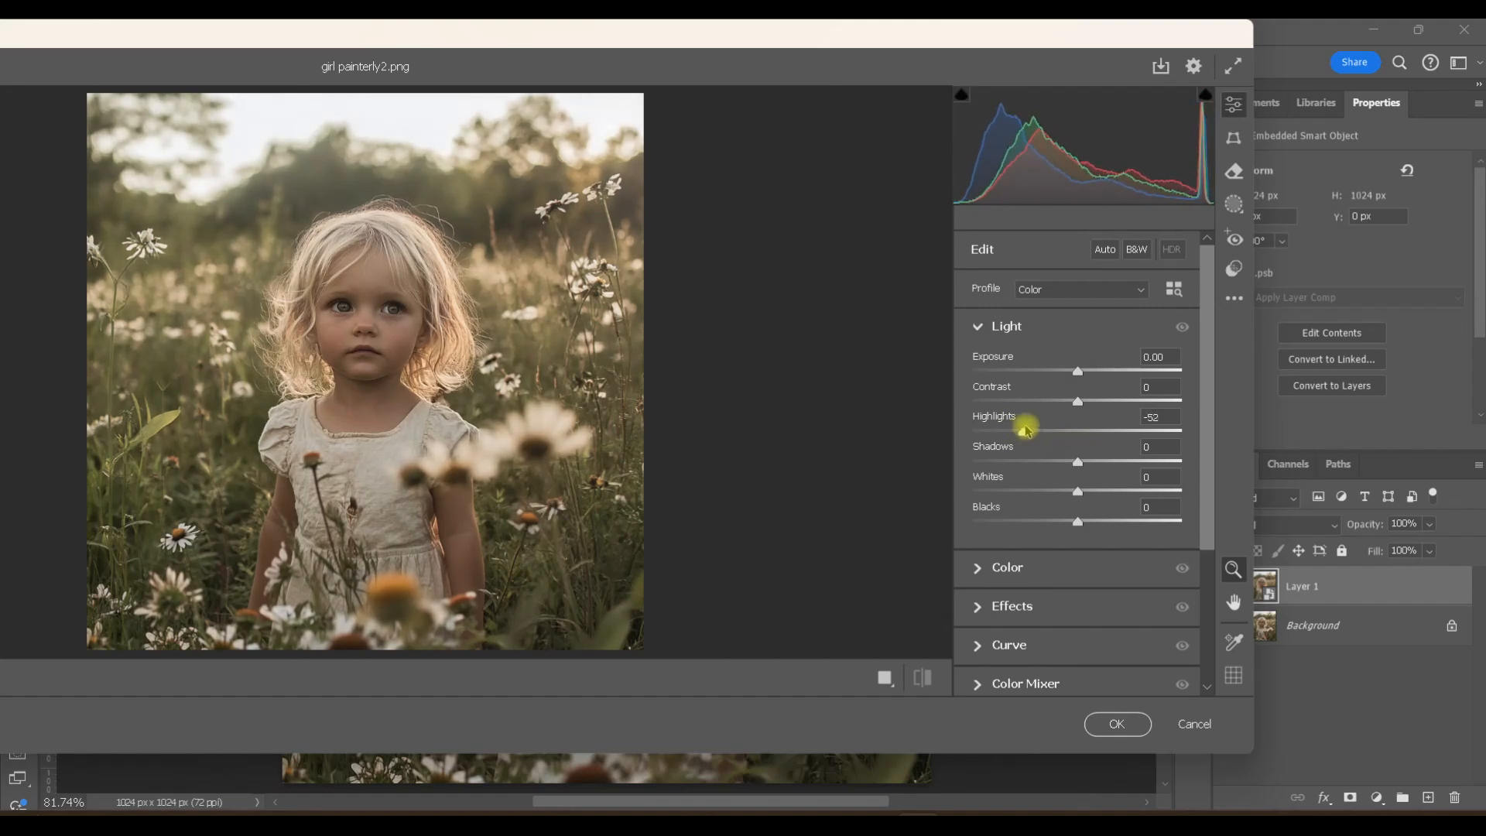
drag(1078, 494, 1151, 492)
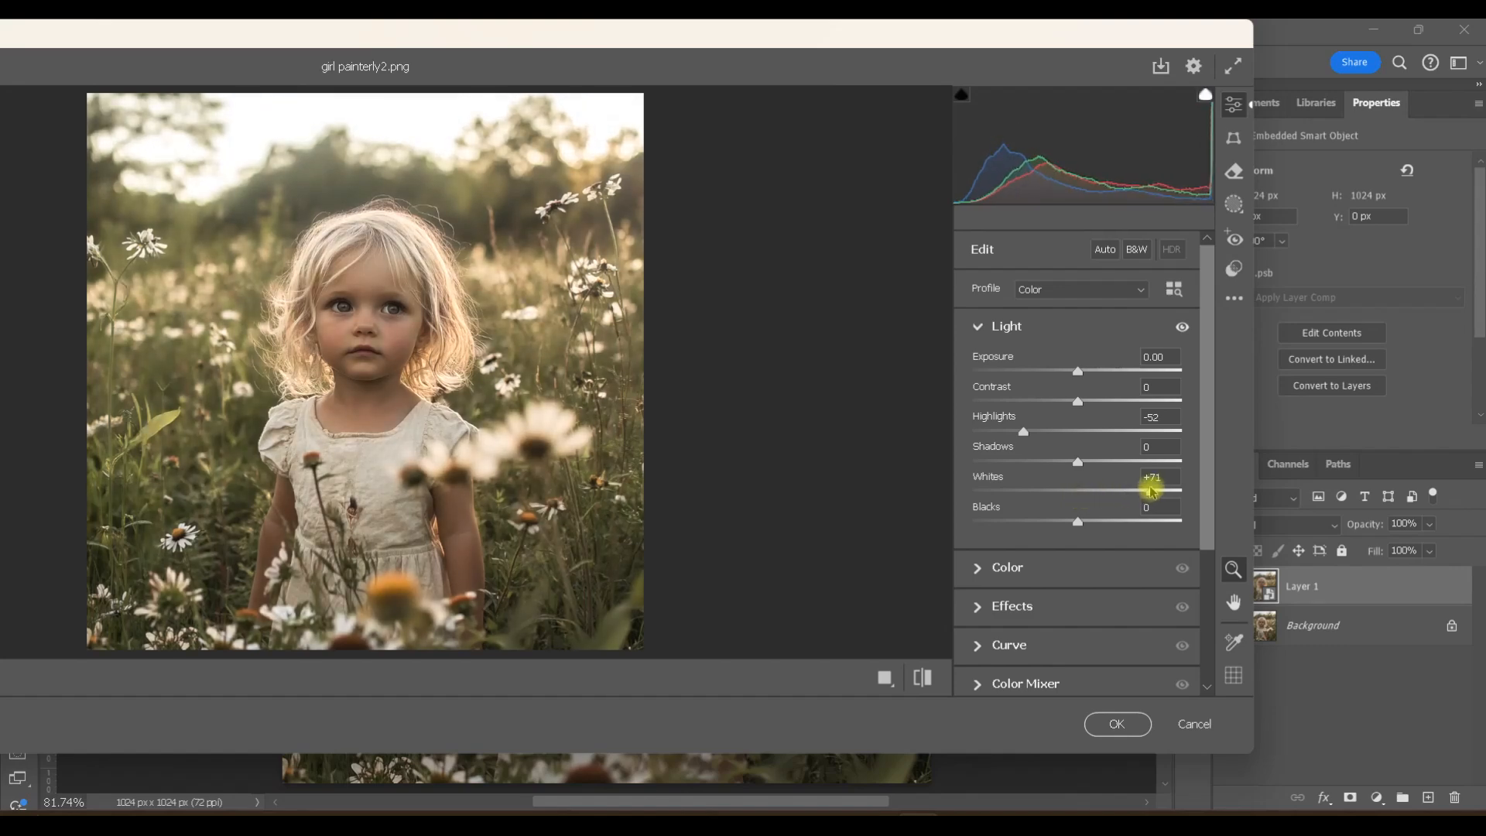
click(1117, 722)
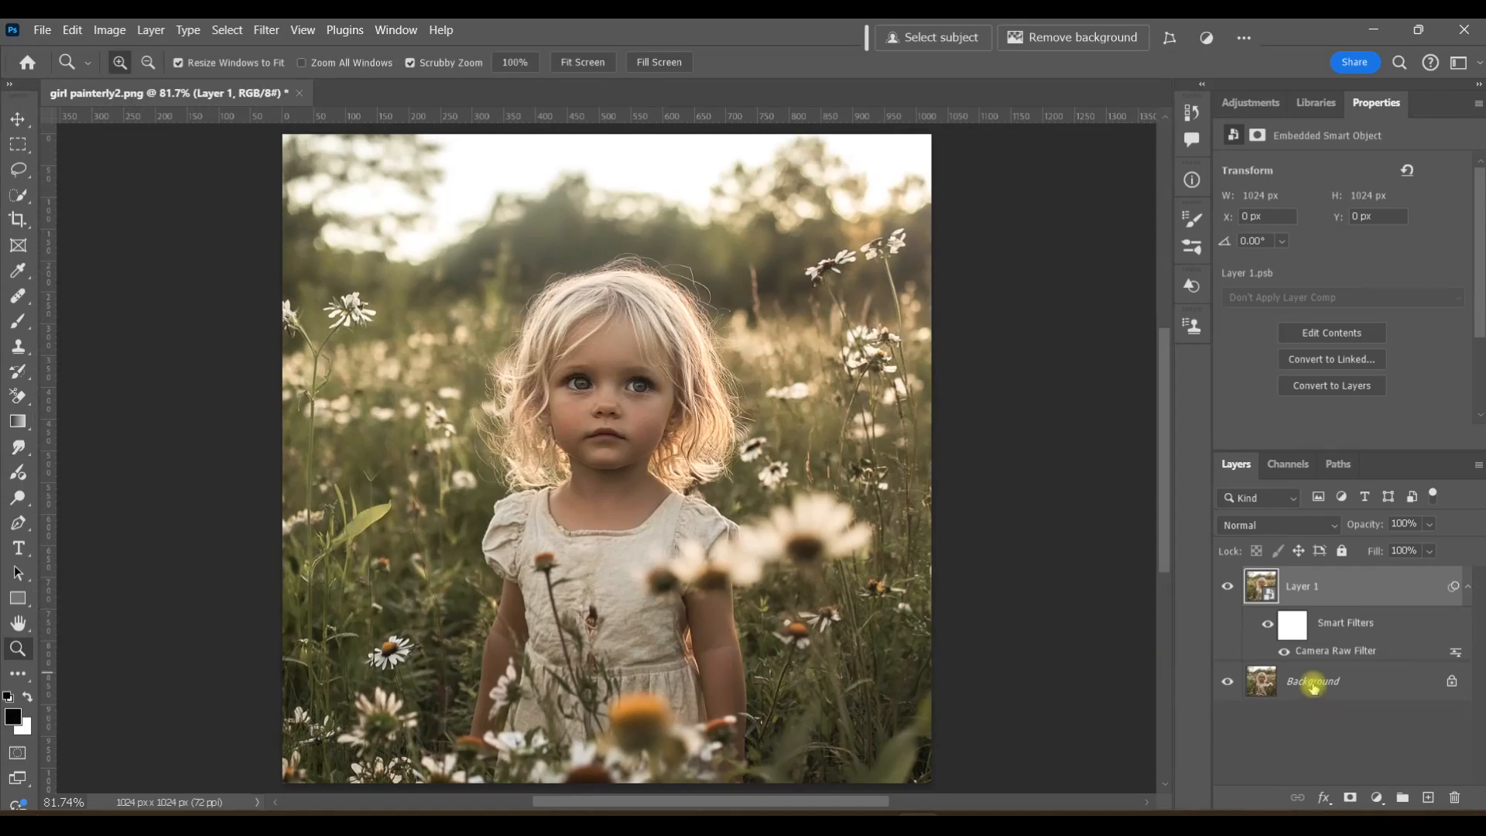
Invert Layer 1's filter mask to black and paint the girl's hair, face and body in white at 100% brush opacity, size 175.
click(1295, 625)
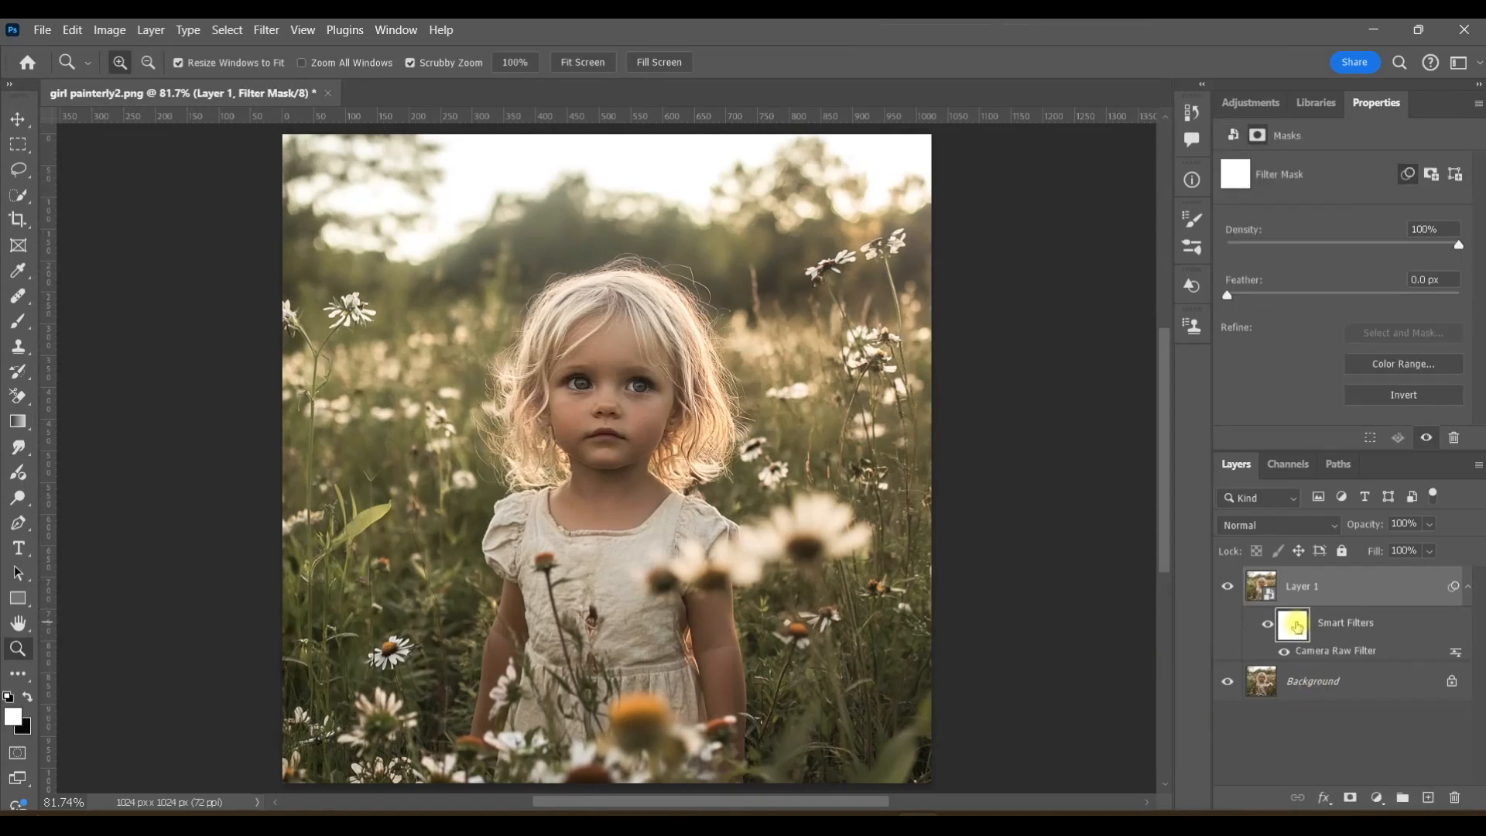
key(ctrl+i)
click(22, 324)
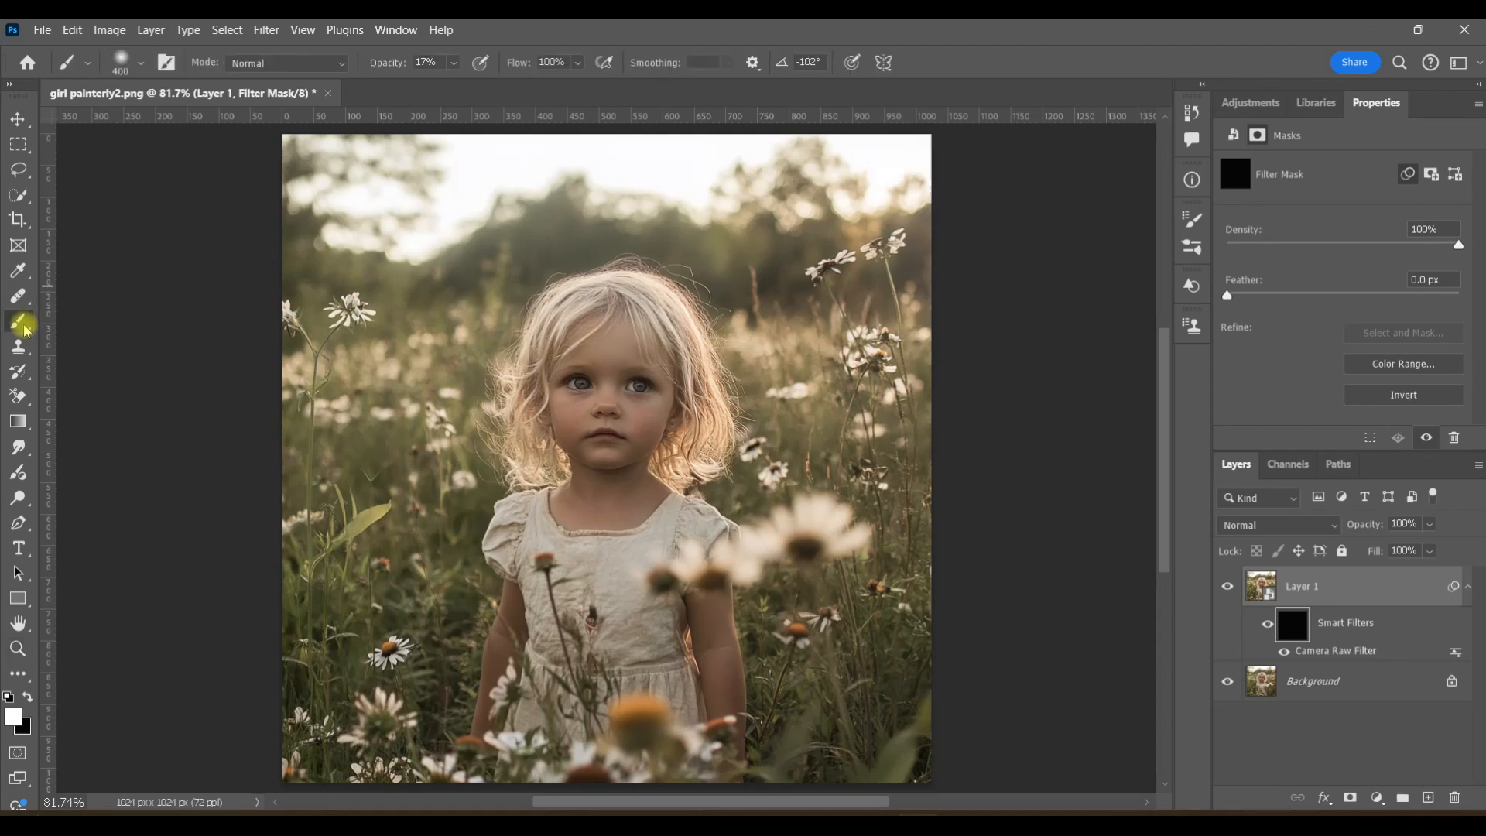
key(bracketleft)
key(bracketleft)
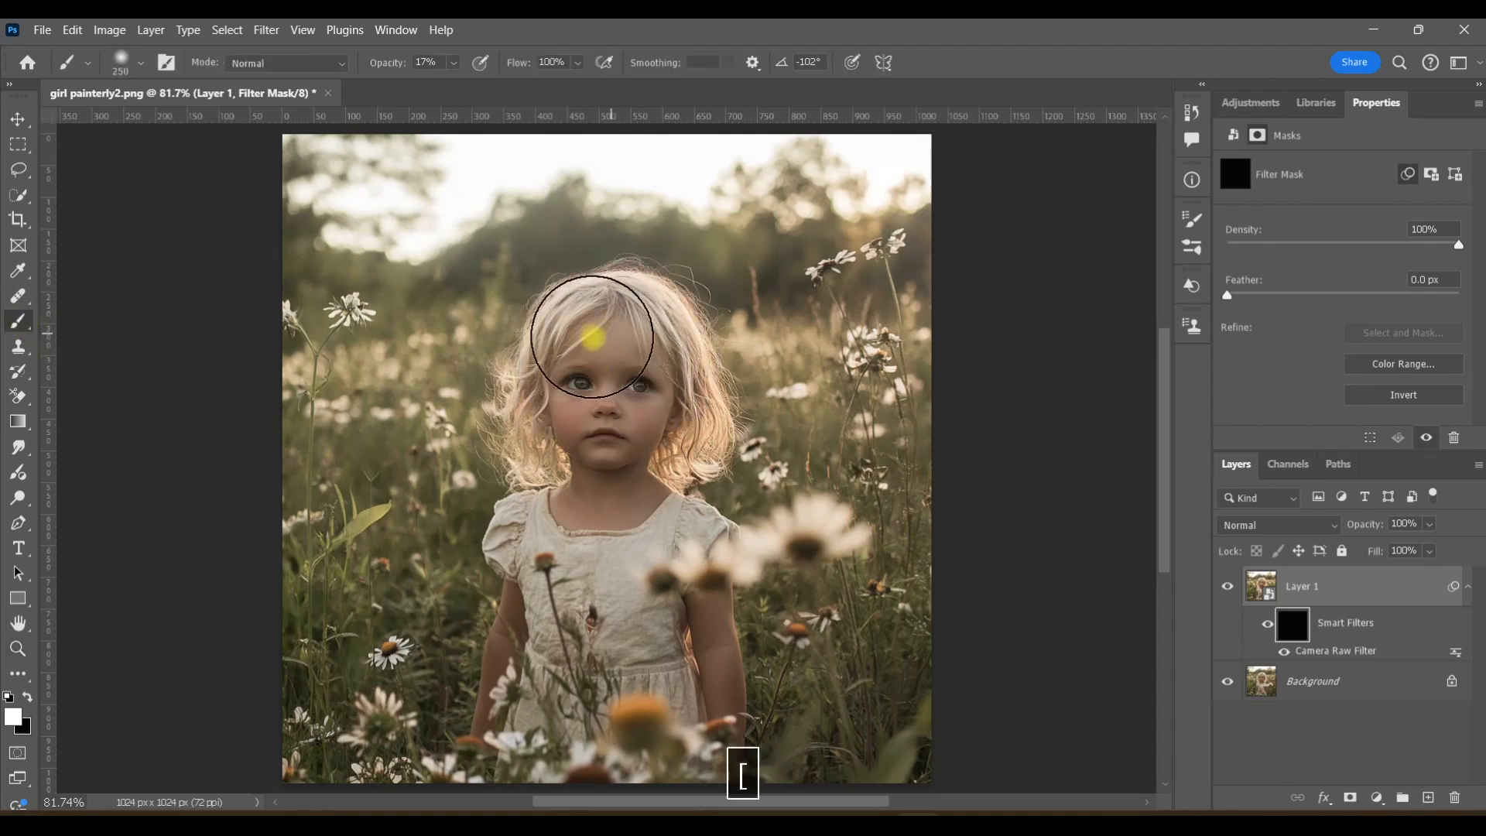
drag(453, 62, 654, 83)
key(bracketleft)
key(bracketleft)
mouse_move(602, 319)
mouse_down()
mouse_move(530, 428)
mouse_move(535, 452)
mouse_move(531, 423)
mouse_move(572, 380)
mouse_move(622, 362)
mouse_move(619, 408)
mouse_move(593, 353)
mouse_move(584, 420)
mouse_move(621, 319)
mouse_move(645, 342)
mouse_move(651, 389)
mouse_move(626, 434)
mouse_move(625, 305)
mouse_move(678, 349)
mouse_move(686, 451)
mouse_move(683, 433)
mouse_move(588, 491)
mouse_move(625, 476)
mouse_move(731, 687)
mouse_move(721, 624)
mouse_move(737, 673)
mouse_move(740, 643)
mouse_move(750, 660)
mouse_move(748, 641)
mouse_move(497, 608)
mouse_move(457, 684)
mouse_move(477, 620)
mouse_move(450, 660)
mouse_move(516, 518)
mouse_move(510, 489)
mouse_move(484, 528)
mouse_move(486, 603)
mouse_move(725, 497)
mouse_move(699, 496)
mouse_move(678, 470)
mouse_move(696, 492)
mouse_move(582, 475)
mouse_move(522, 495)
mouse_move(441, 702)
mouse_move(538, 550)
mouse_move(419, 593)
mouse_move(540, 529)
mouse_move(712, 529)
mouse_move(729, 687)
mouse_move(698, 599)
mouse_move(518, 594)
mouse_move(597, 507)
mouse_up()
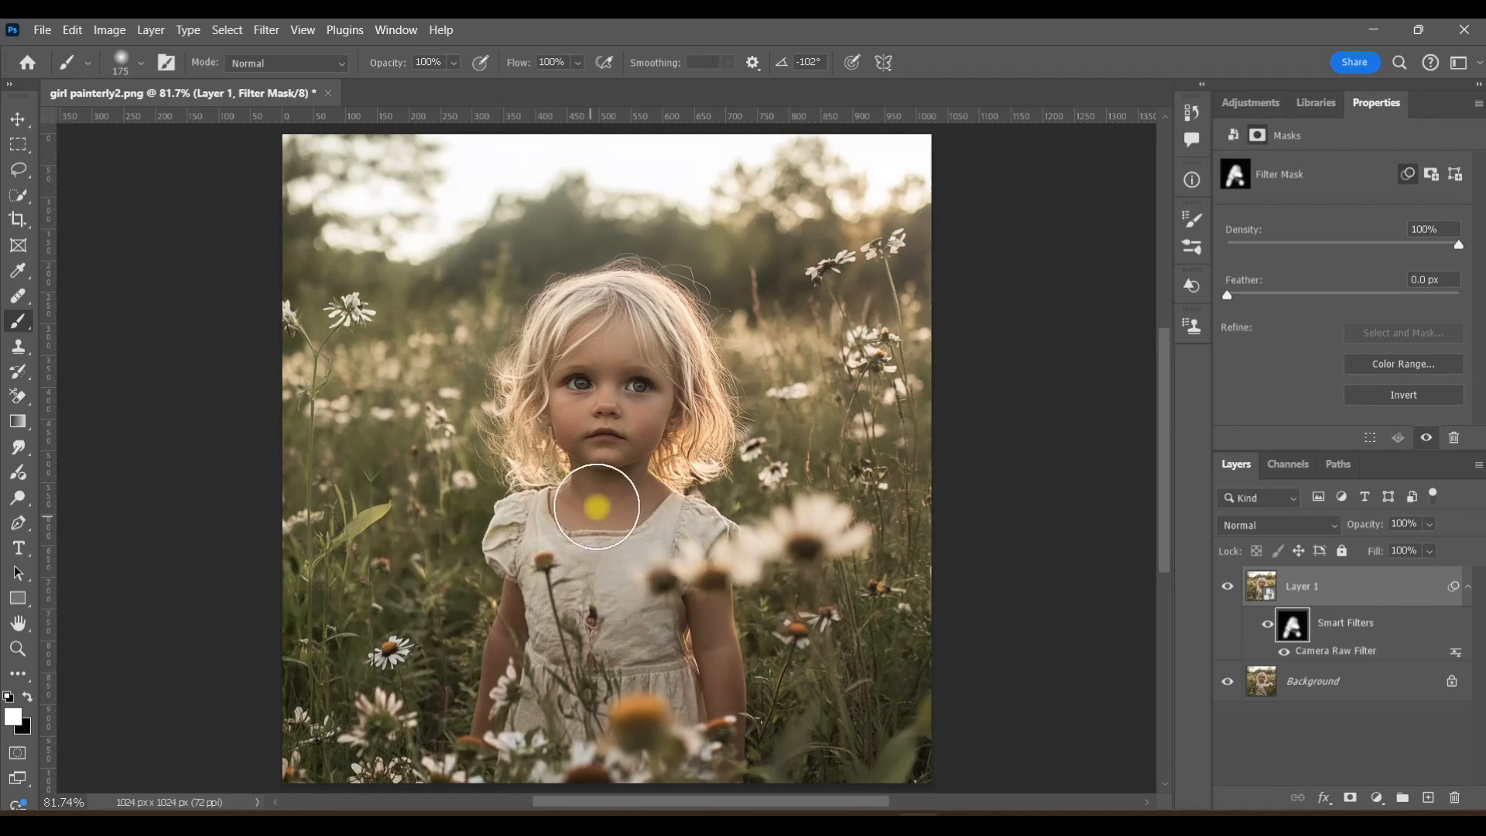
Paint the surrounding meadow and flowers into Layer 1's filter mask with brush sizes 150 to 100, and compare with the layer hidden.
key(bracketleft)
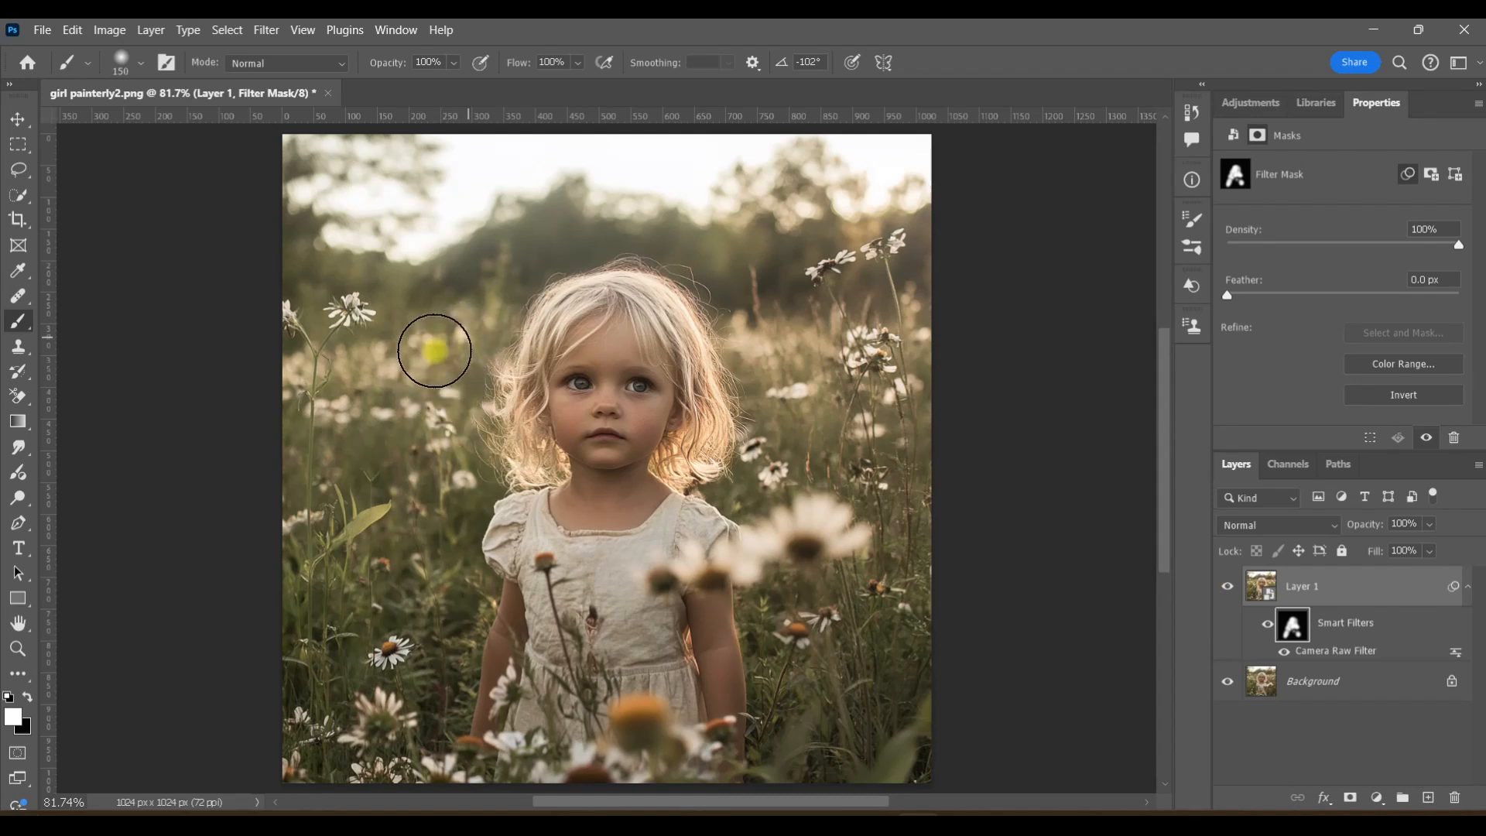
mouse_move(438, 348)
mouse_down()
mouse_move(411, 377)
mouse_move(474, 509)
mouse_move(642, 476)
mouse_move(764, 365)
mouse_move(746, 330)
mouse_move(845, 342)
mouse_move(795, 386)
mouse_move(843, 375)
mouse_move(754, 502)
mouse_move(739, 489)
mouse_move(844, 473)
mouse_move(865, 403)
mouse_move(498, 360)
mouse_move(483, 304)
mouse_move(507, 318)
mouse_move(497, 338)
mouse_move(513, 334)
mouse_move(517, 361)
mouse_move(740, 350)
mouse_move(749, 332)
mouse_move(734, 350)
mouse_move(886, 462)
mouse_move(597, 681)
mouse_move(714, 680)
mouse_up()
key(bracketleft)
key(bracketleft)
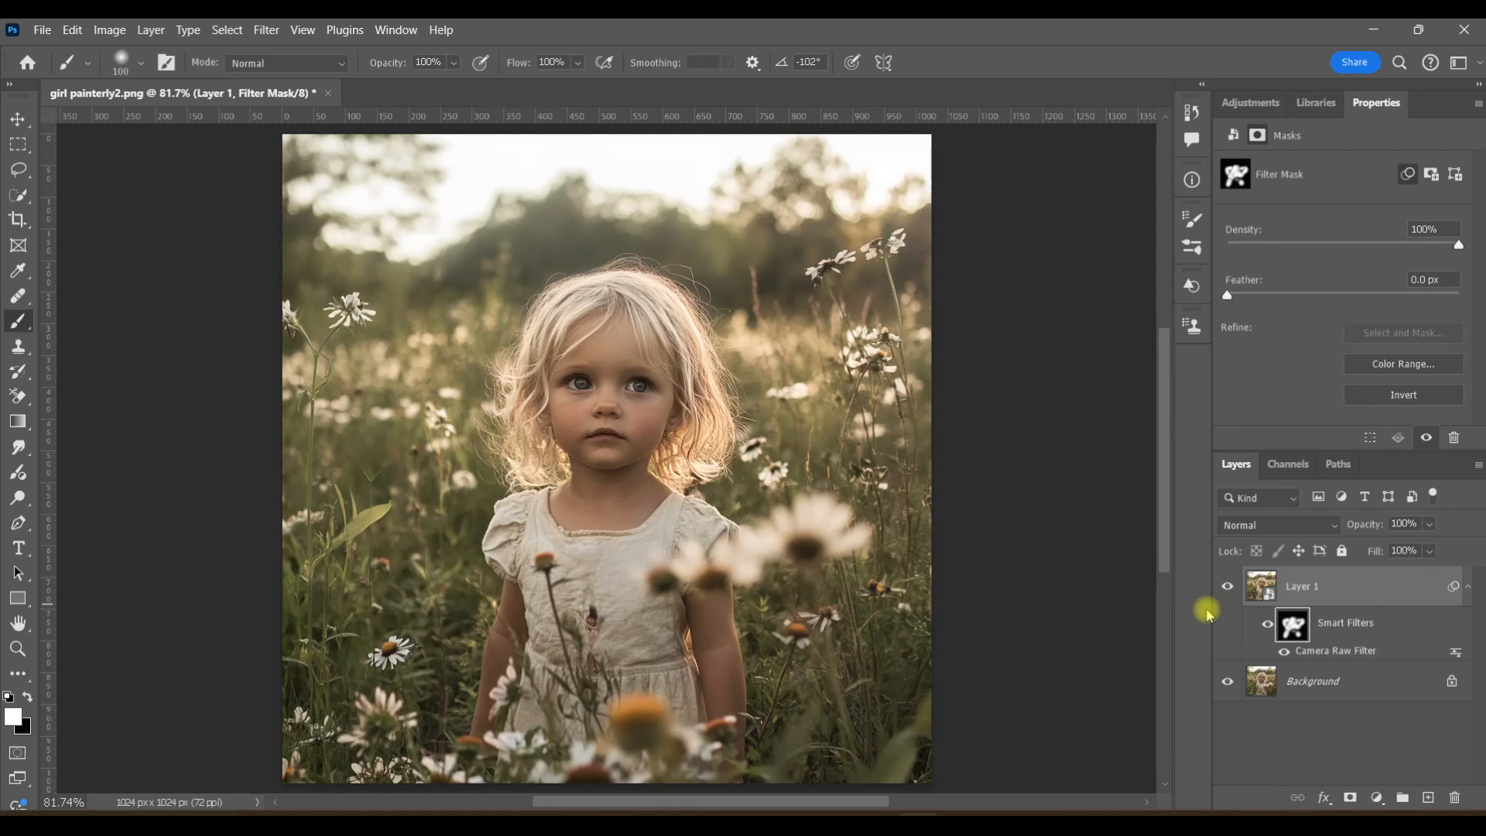
click(1223, 591)
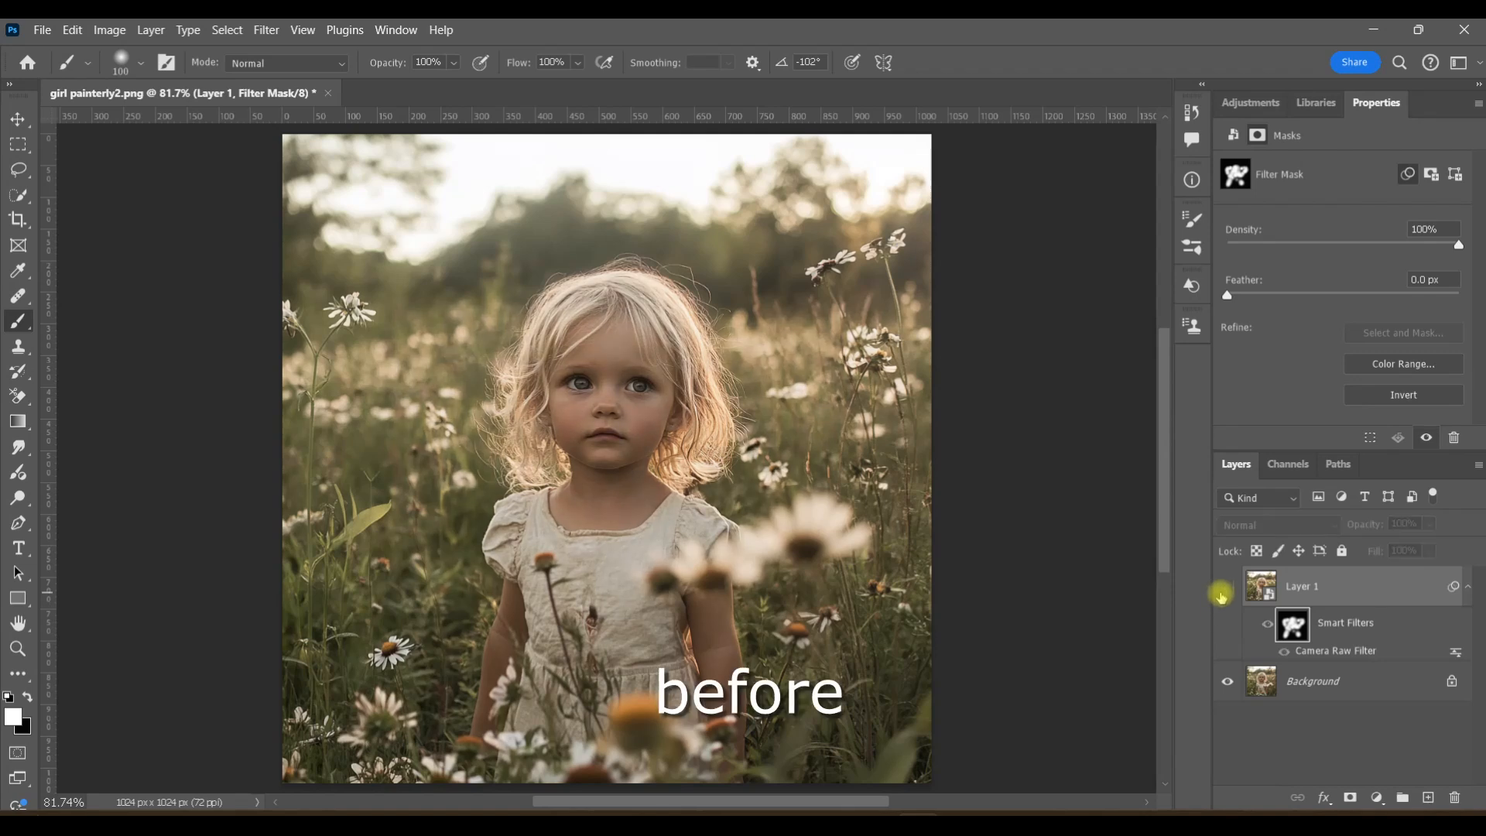
click(1221, 591)
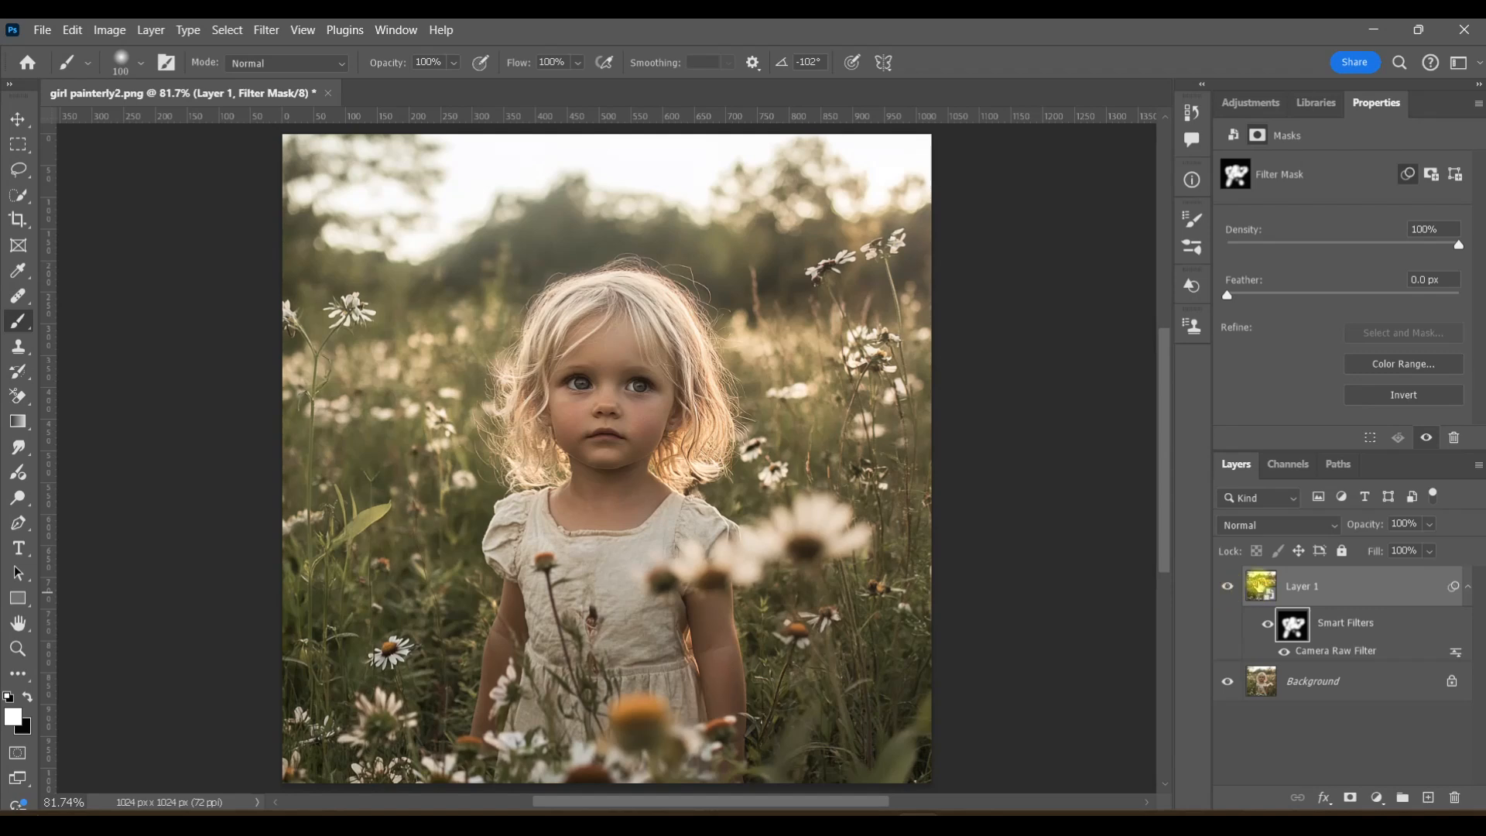
Stamp all visible layers into a new layer above Layer 1 and convert it to a smart object.
click(1260, 586)
key(ctrl+alt+shift+e)
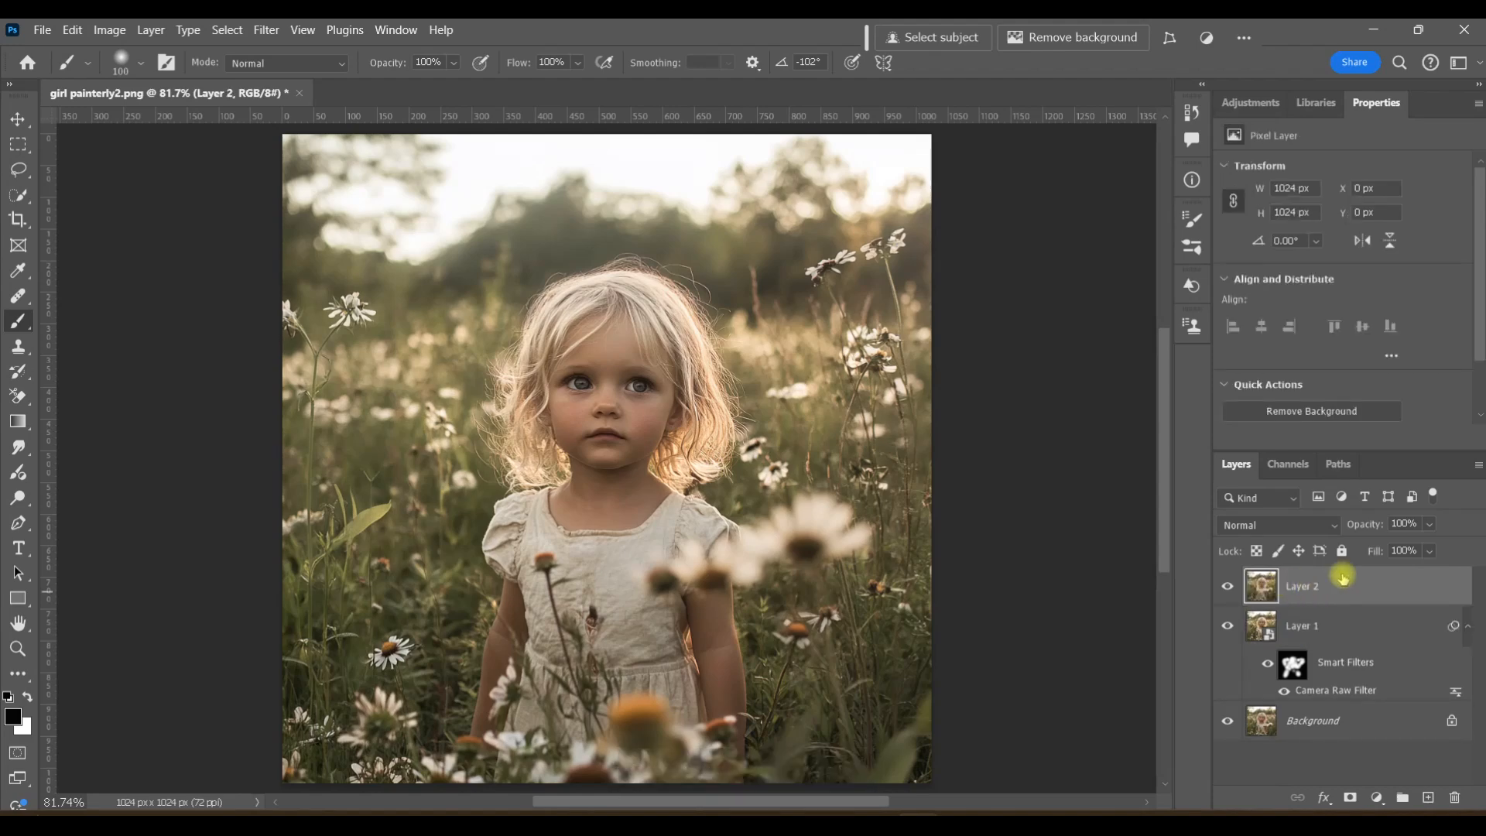
right_click(1347, 582)
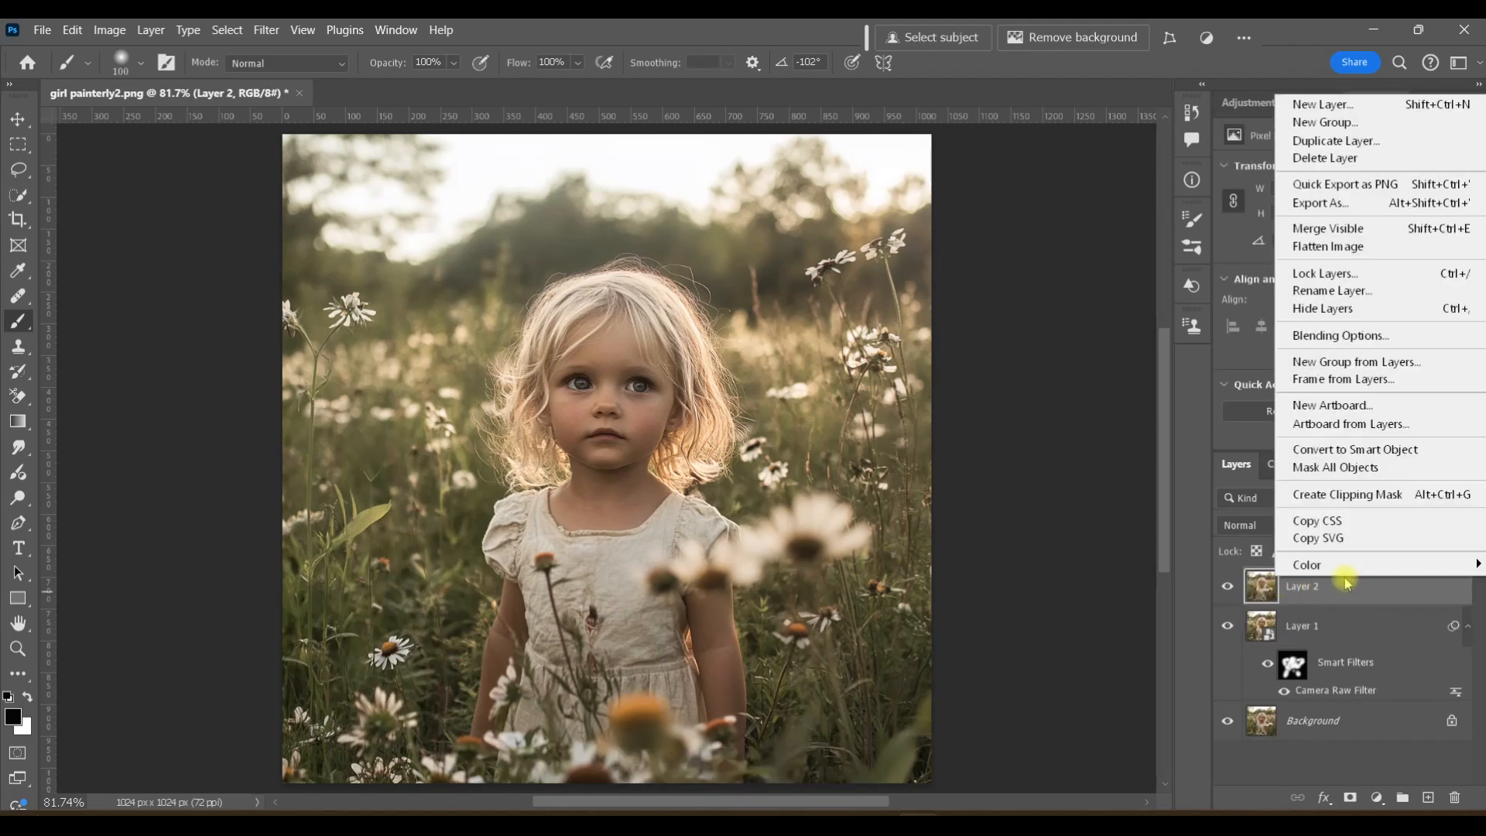
click(1350, 449)
Apply the Camera Raw Filter to Layer 2 with Saturation at -10.
click(268, 30)
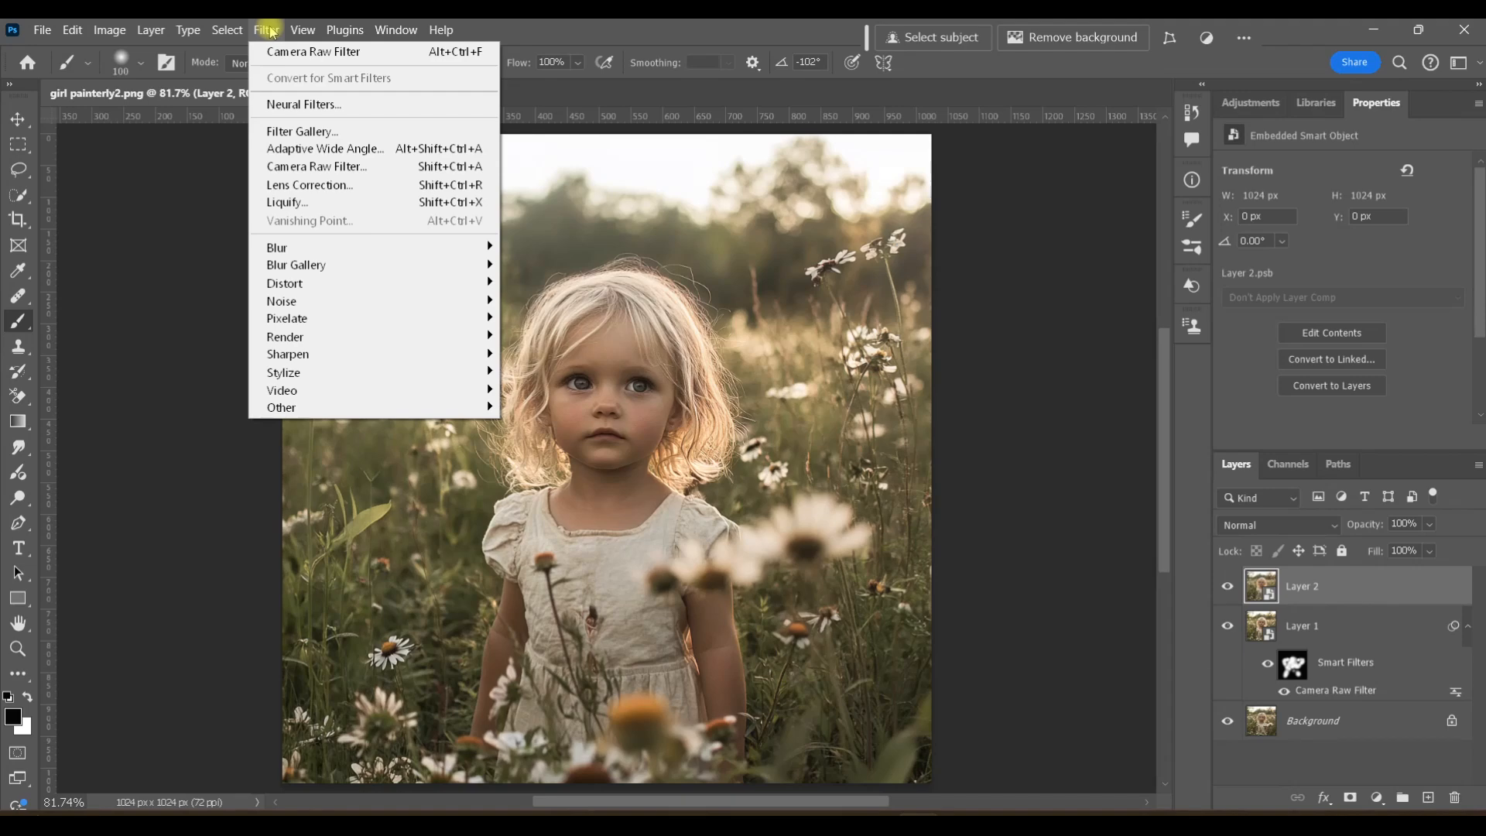
click(316, 170)
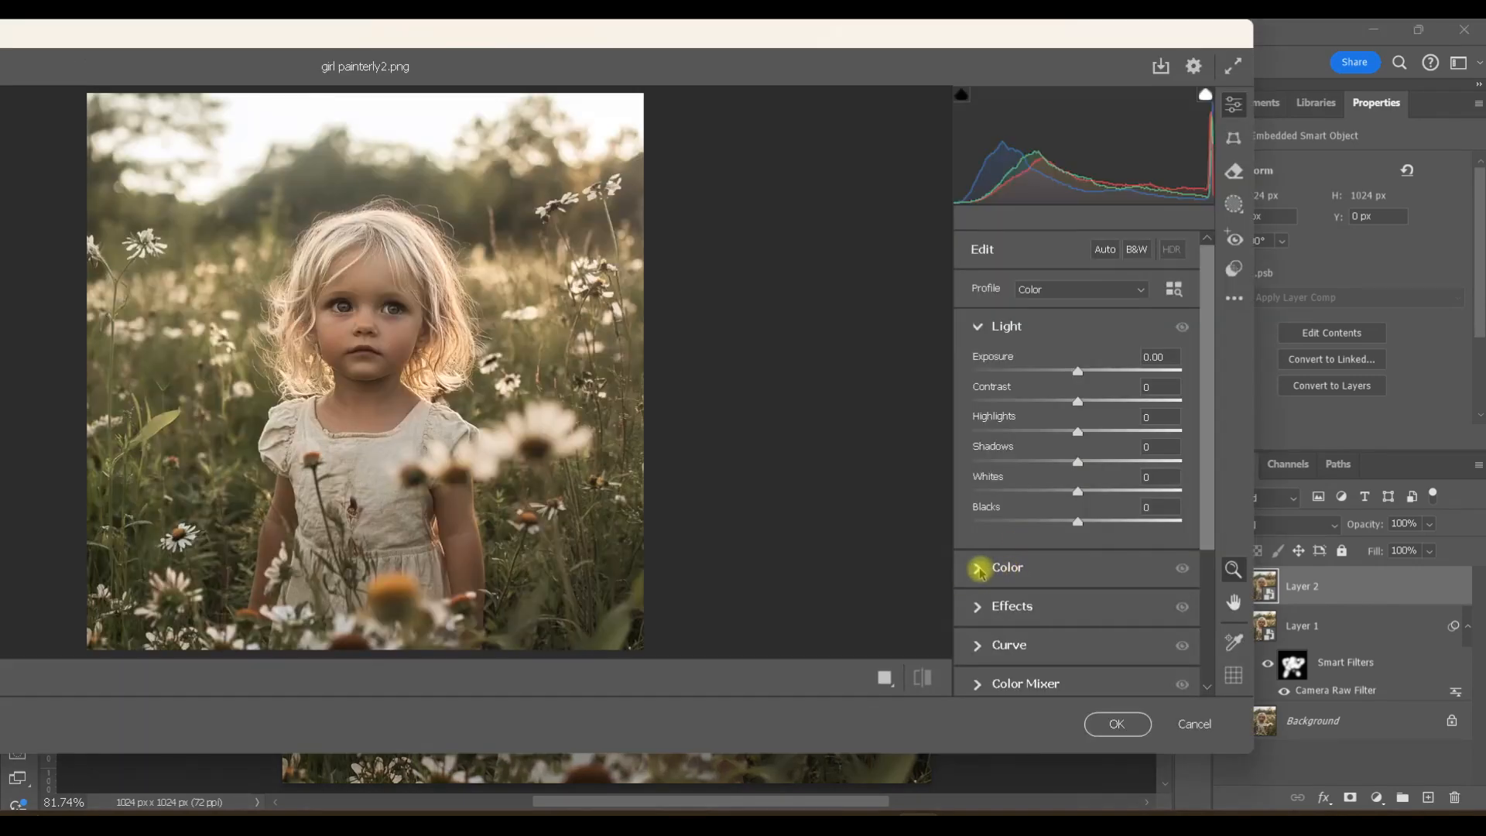
click(979, 571)
drag(1073, 529, 1060, 528)
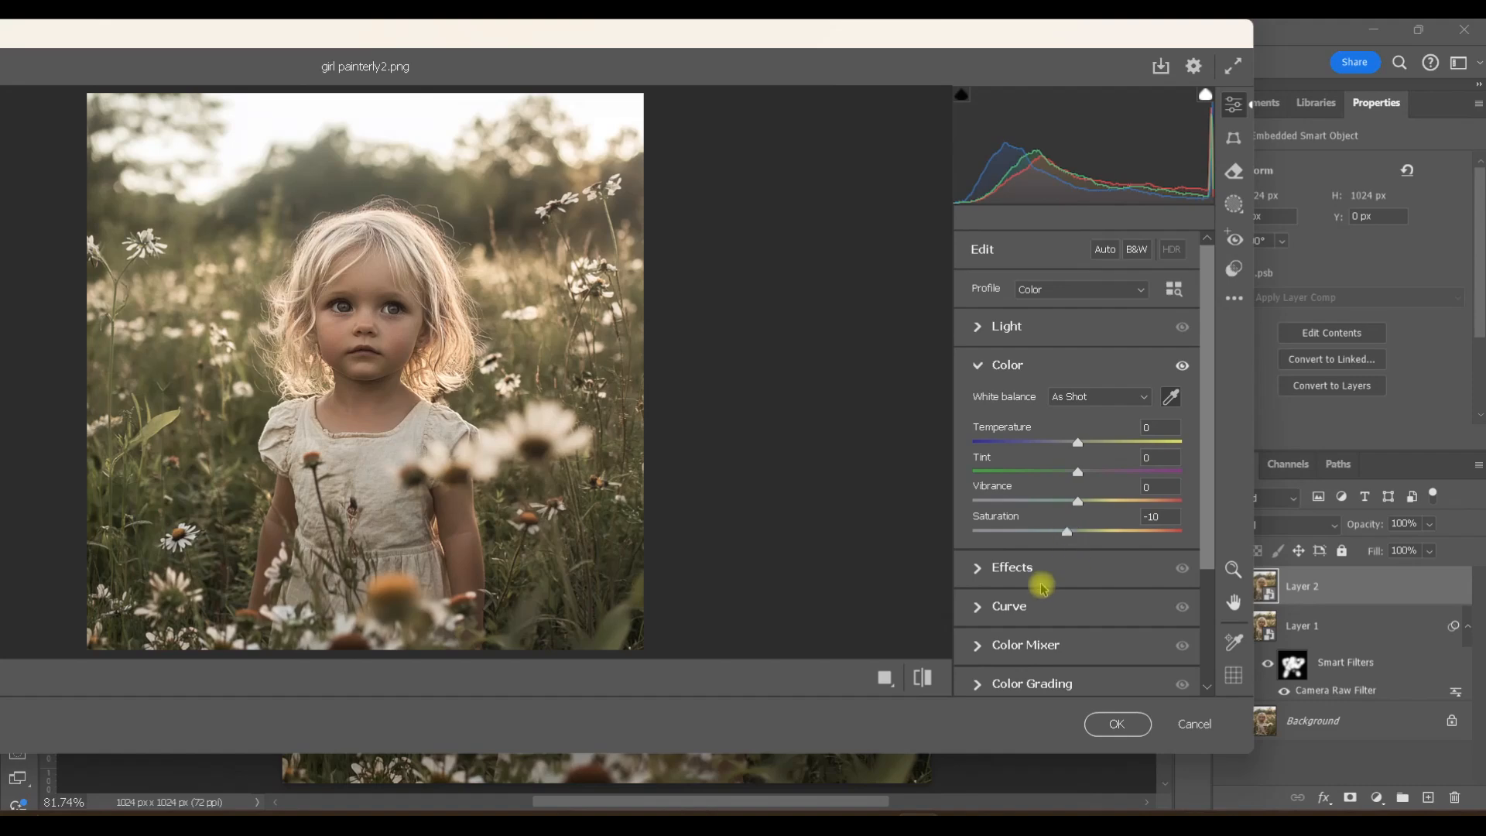
click(1117, 724)
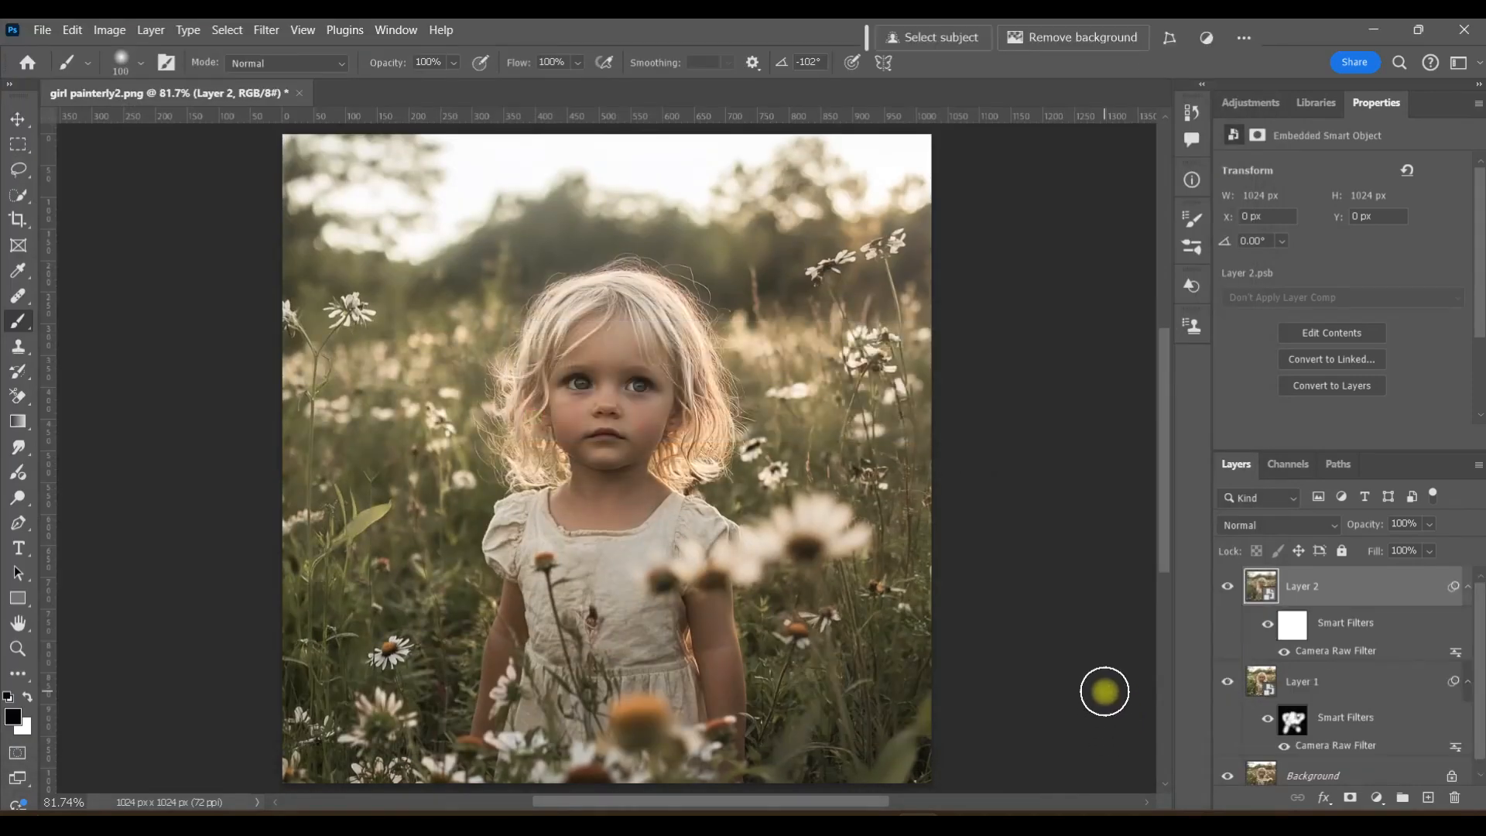
Invert Layer 2's filter mask to black and paint the filter back in over the girl's face, neck and arms.
click(1293, 626)
key(ctrl+i)
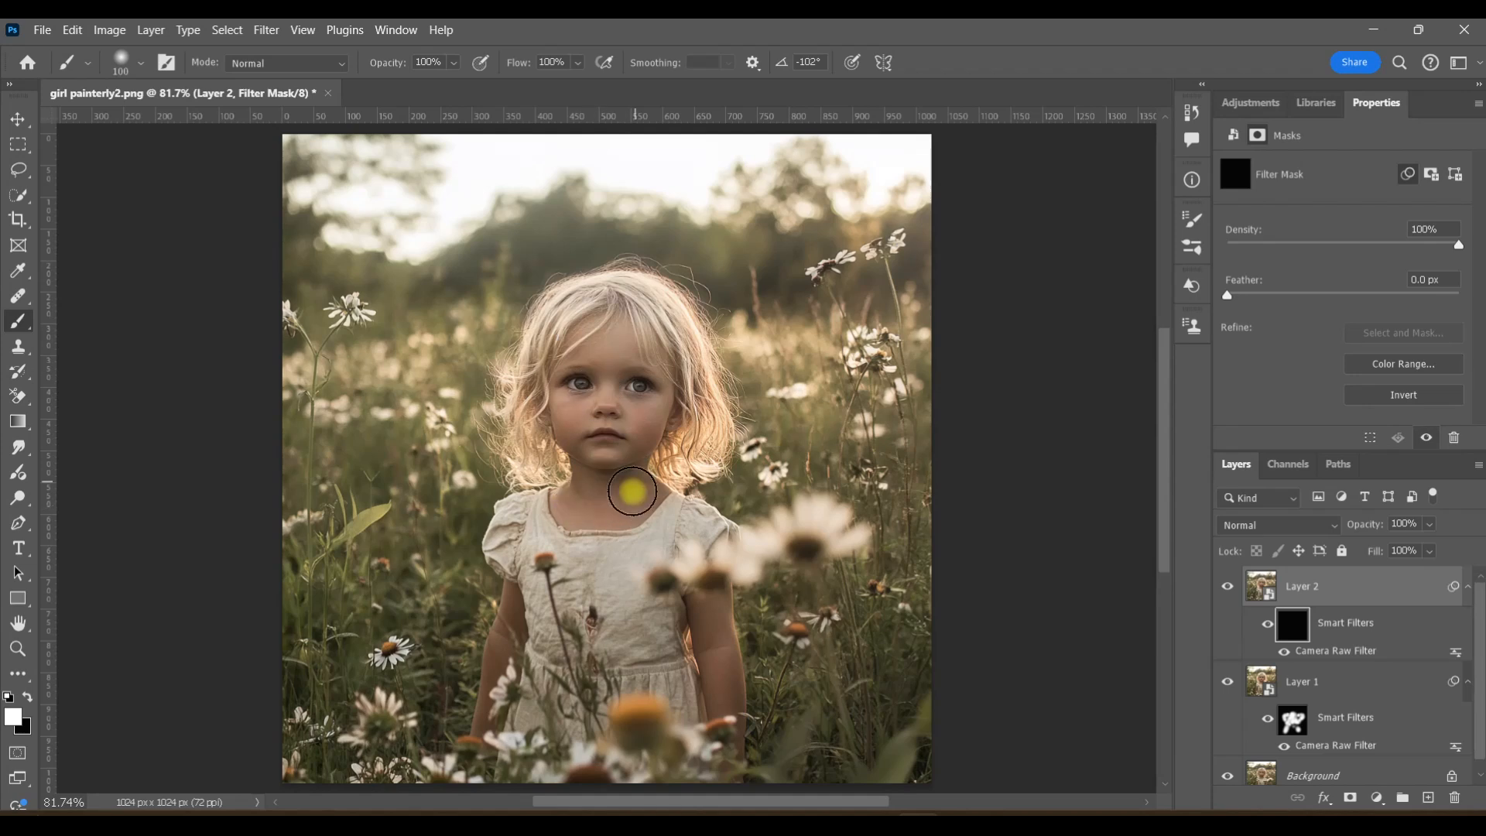
drag(508, 612, 487, 699)
mouse_move(694, 630)
mouse_down()
mouse_move(713, 619)
mouse_move(734, 712)
mouse_up()
Rename Layer 1 to "skin and hair" and Layer 2 to "face saturation".
click(1261, 586)
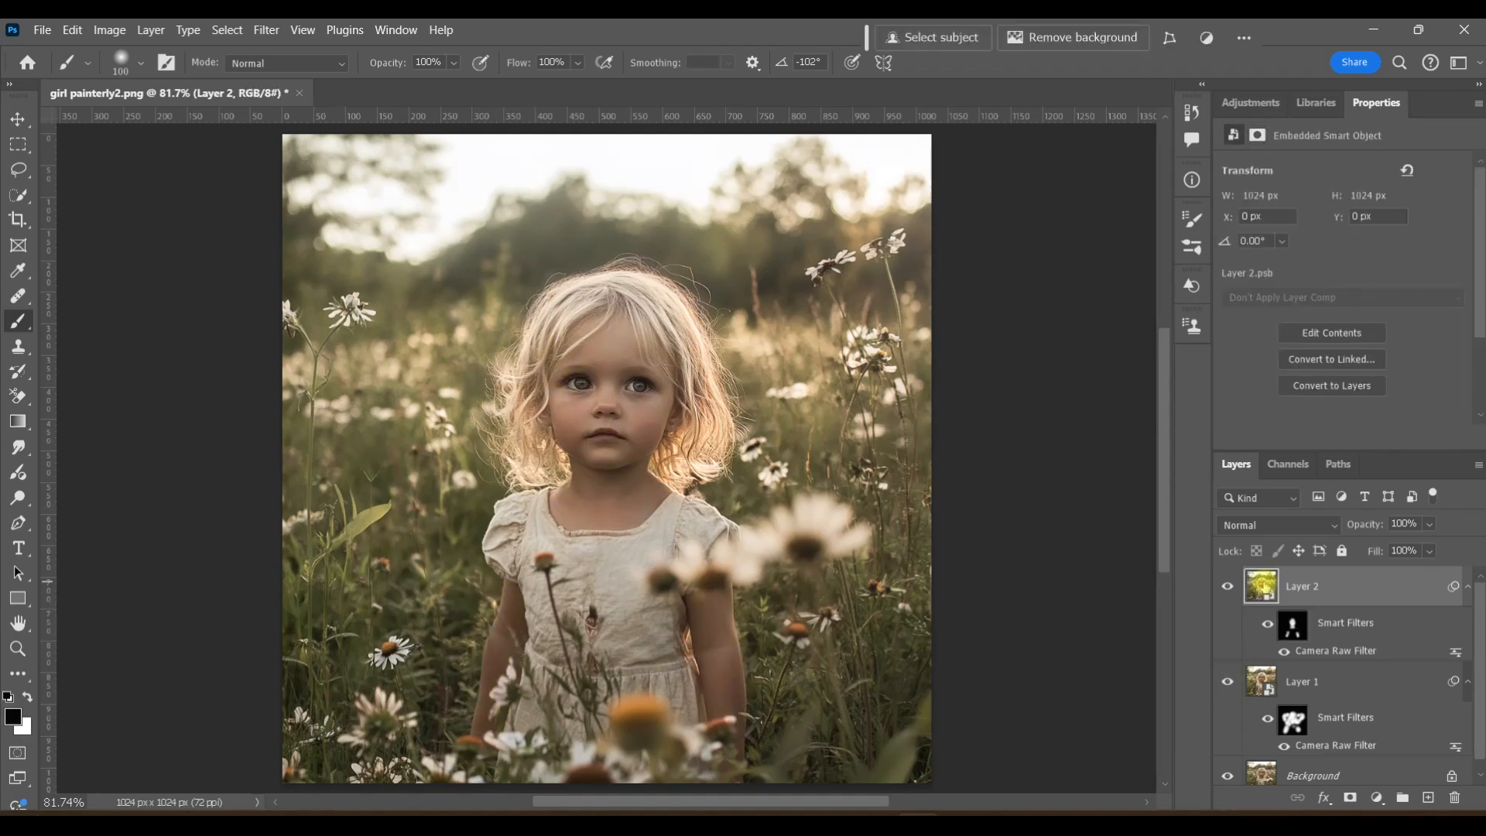
click(18, 649)
click(609, 390)
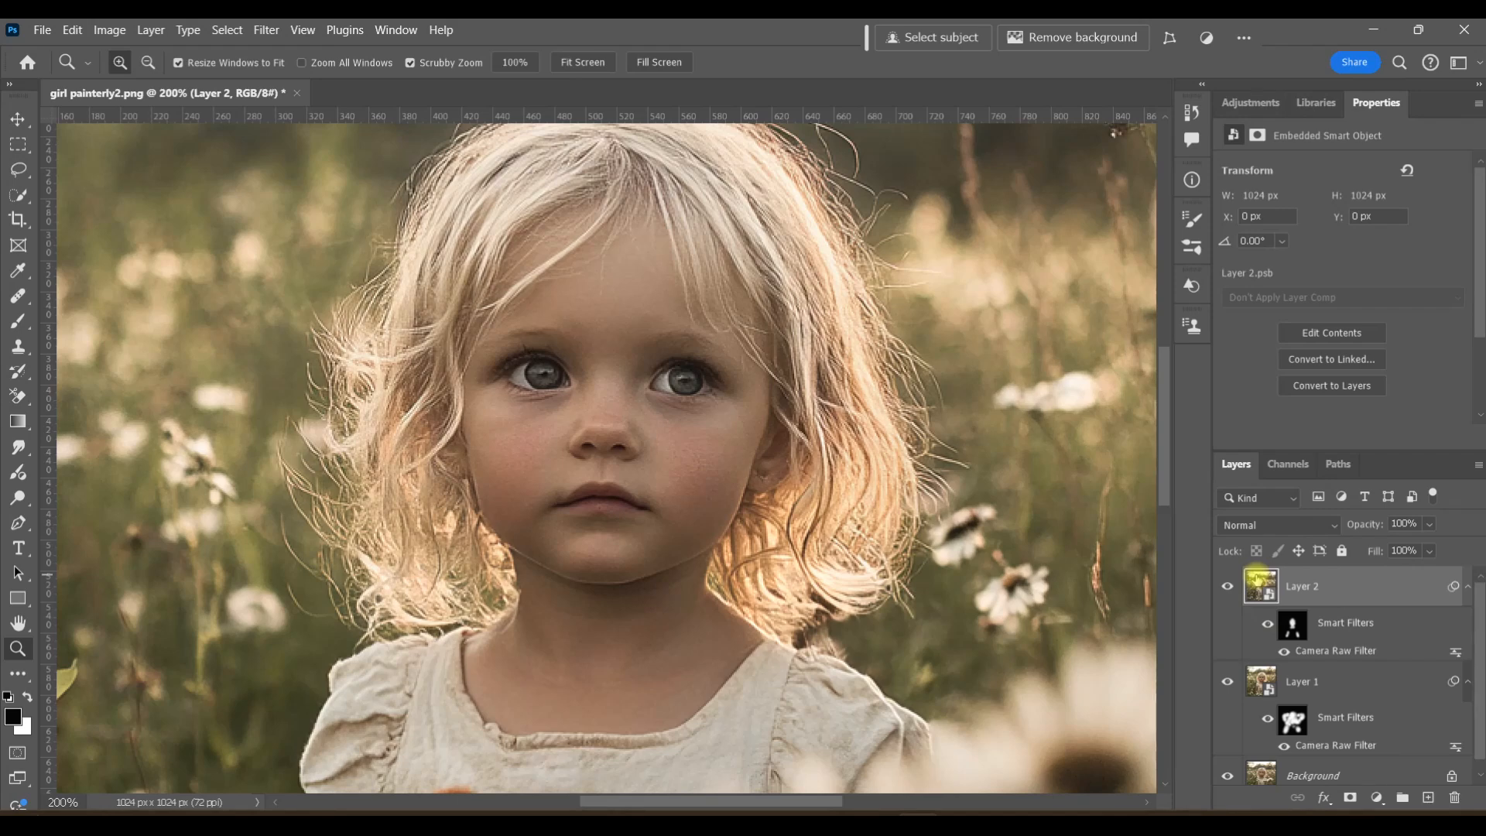
double_click(1303, 682)
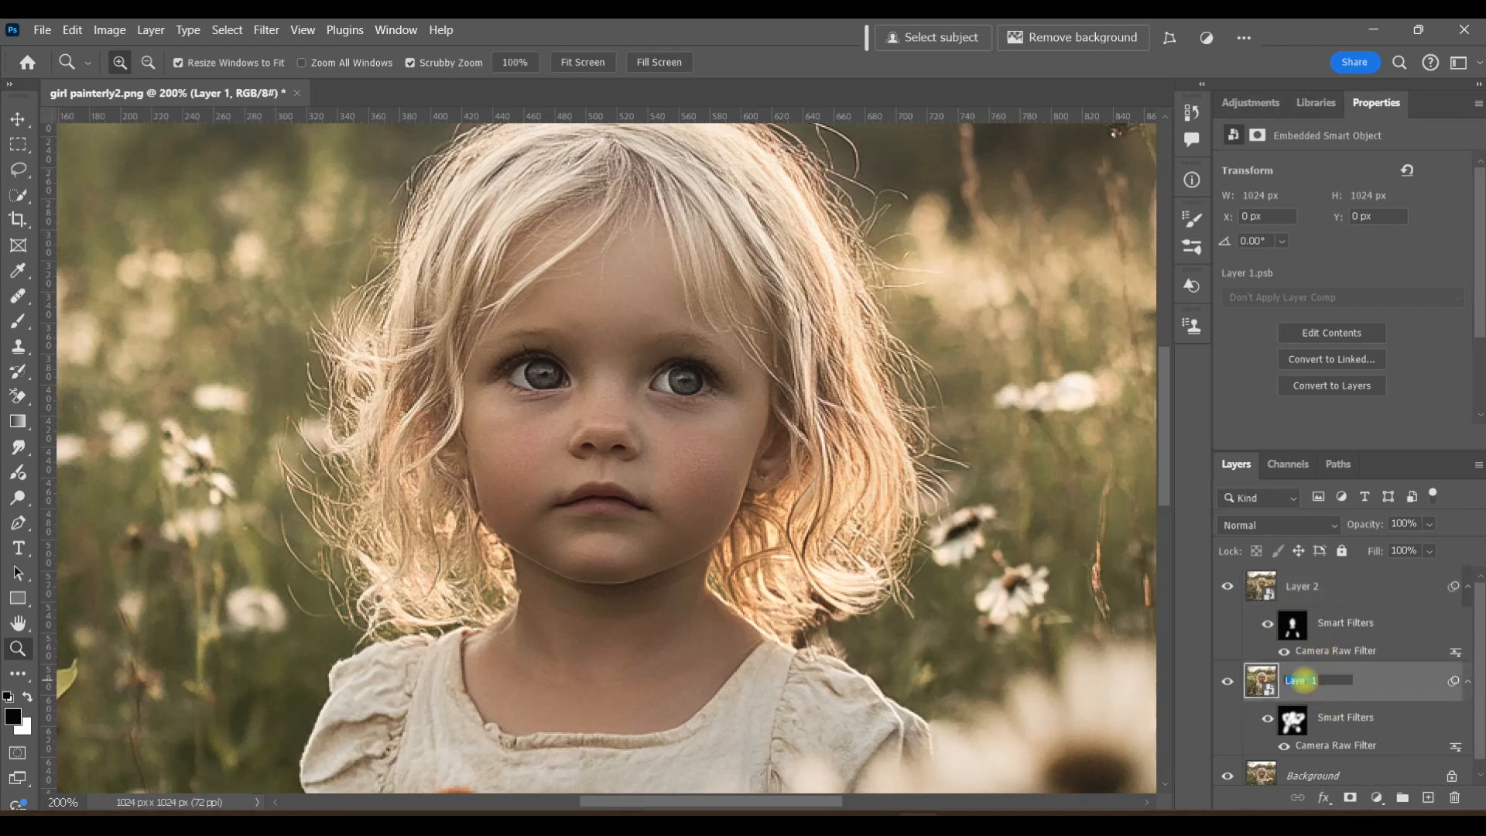
text(skin and hair)
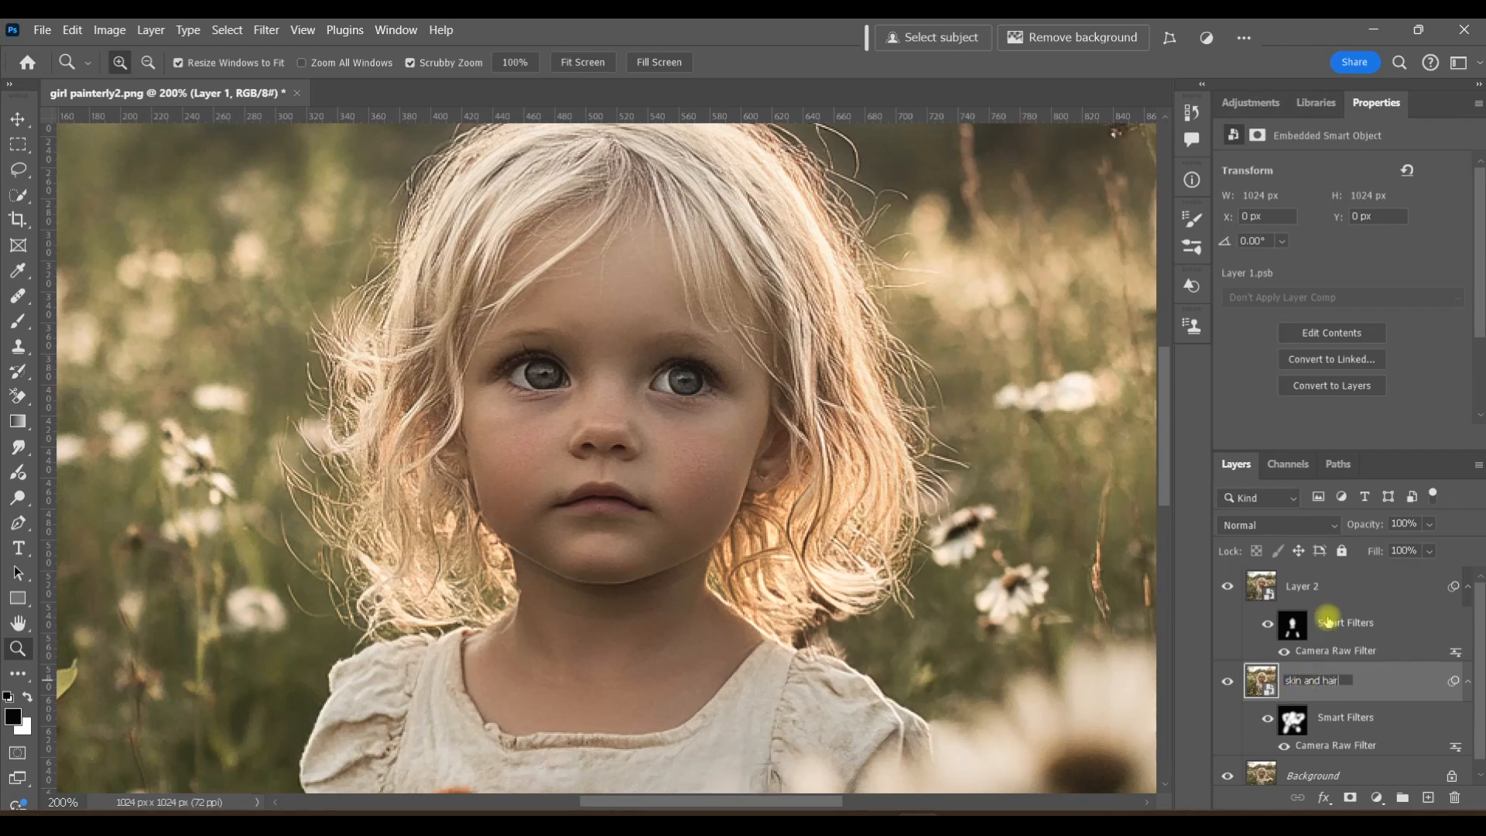
double_click(1306, 585)
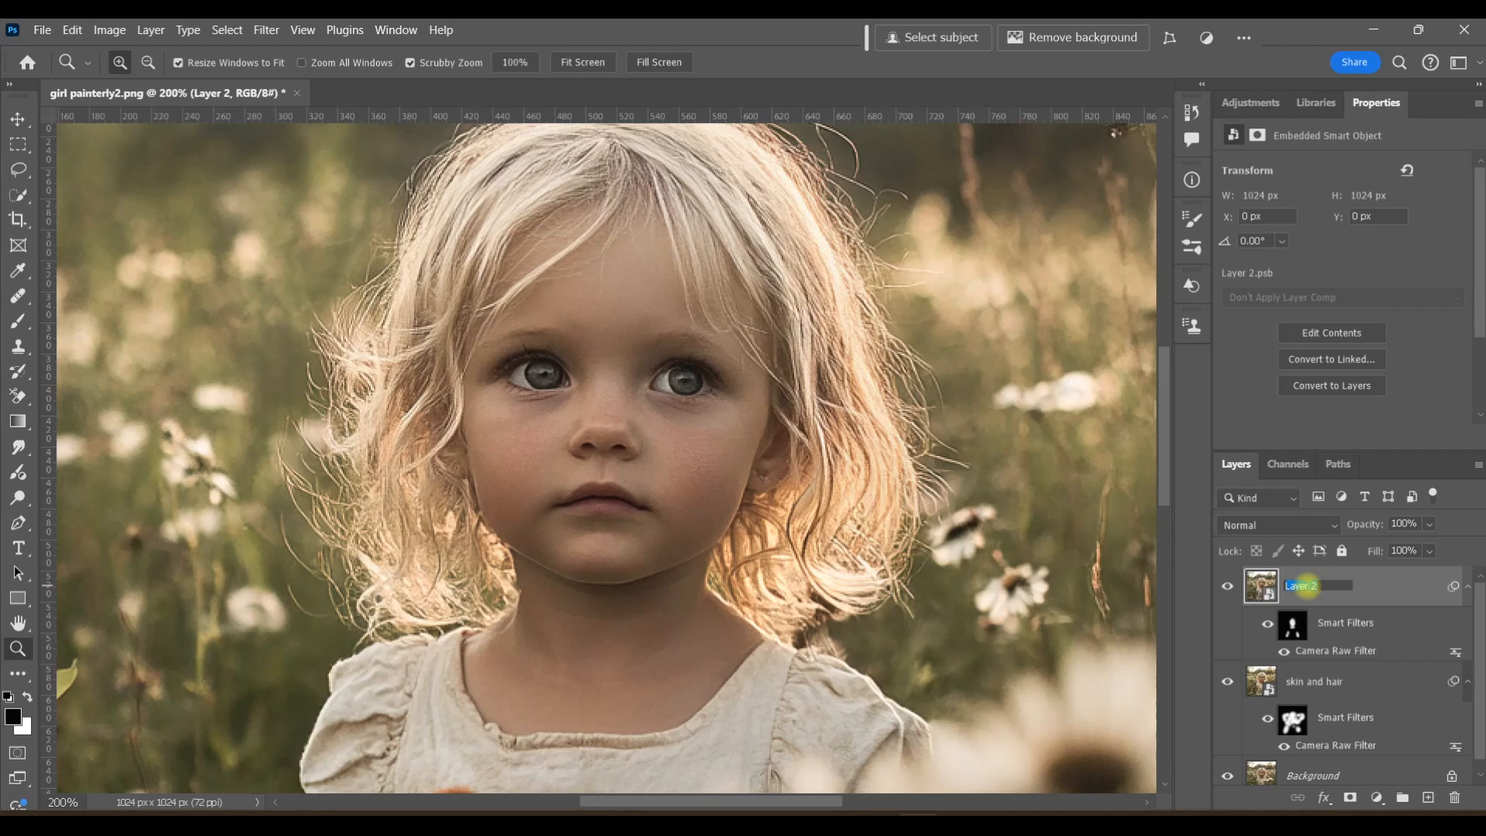
text(face saturation)
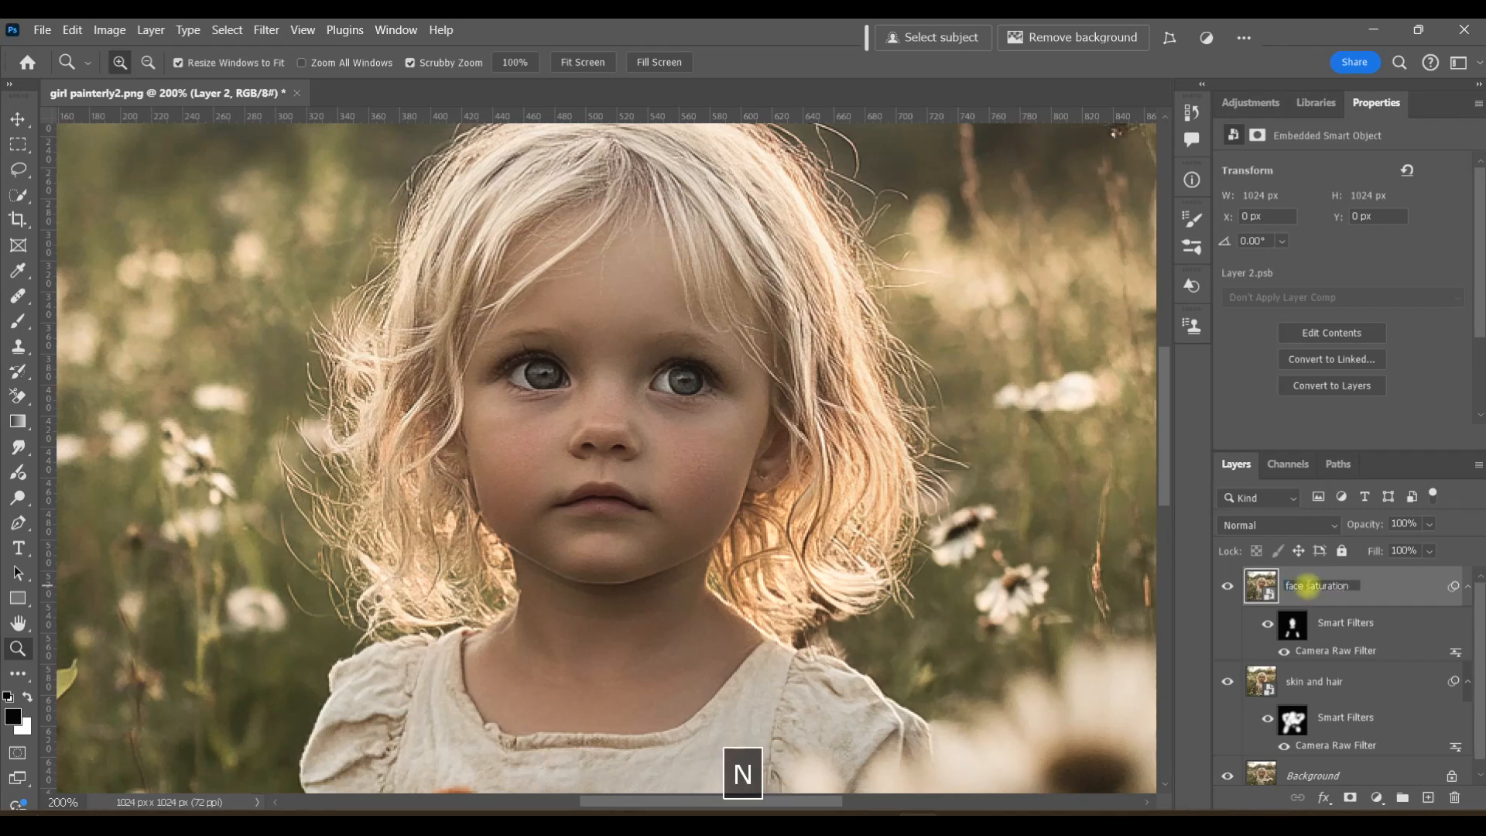
key(Return)
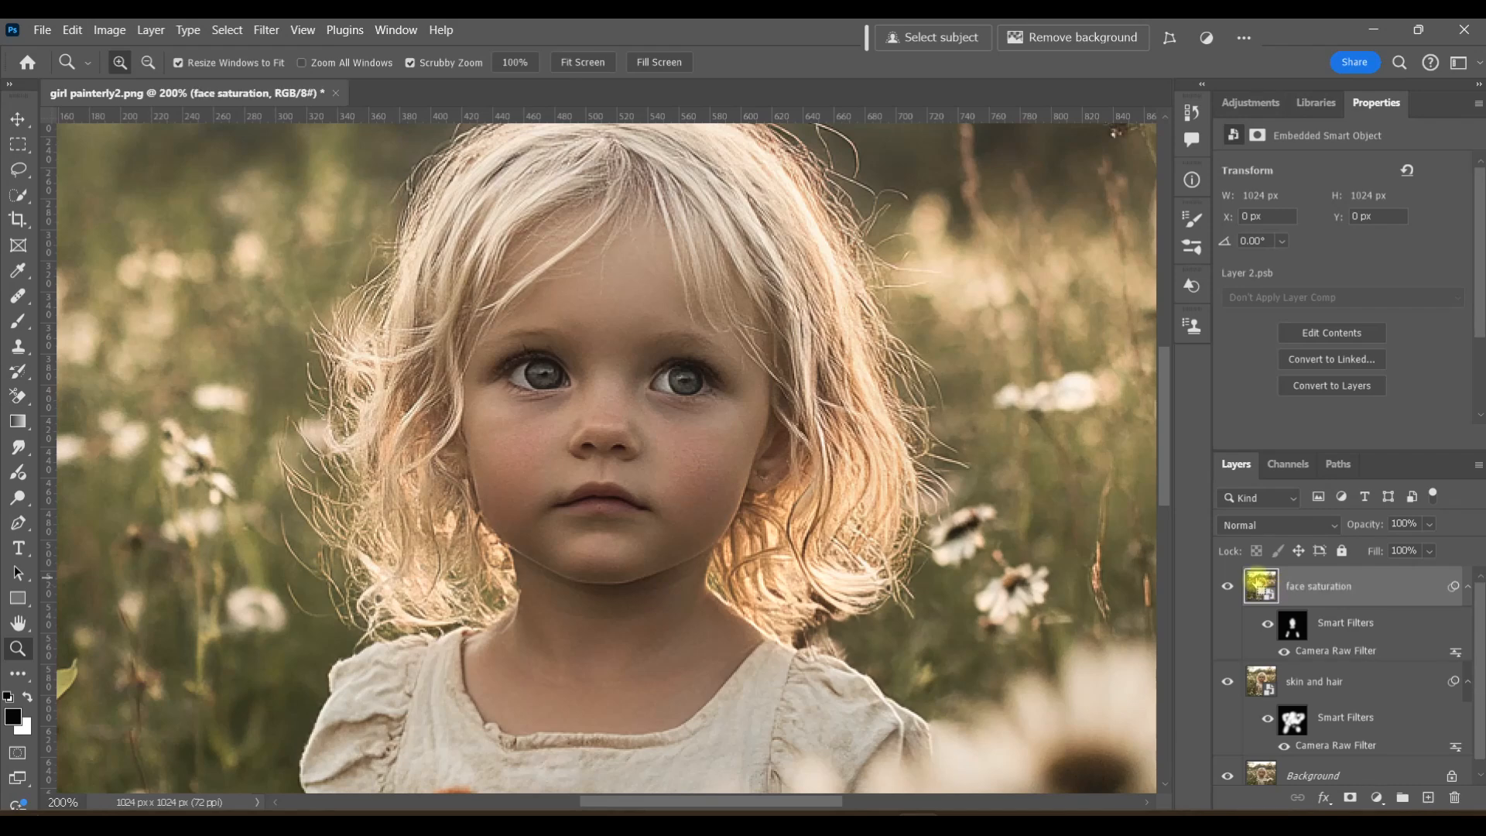
Stamp the visible layers into a new top layer named "eyes" and convert it to a smart object.
key(ctrl+alt+shift+e)
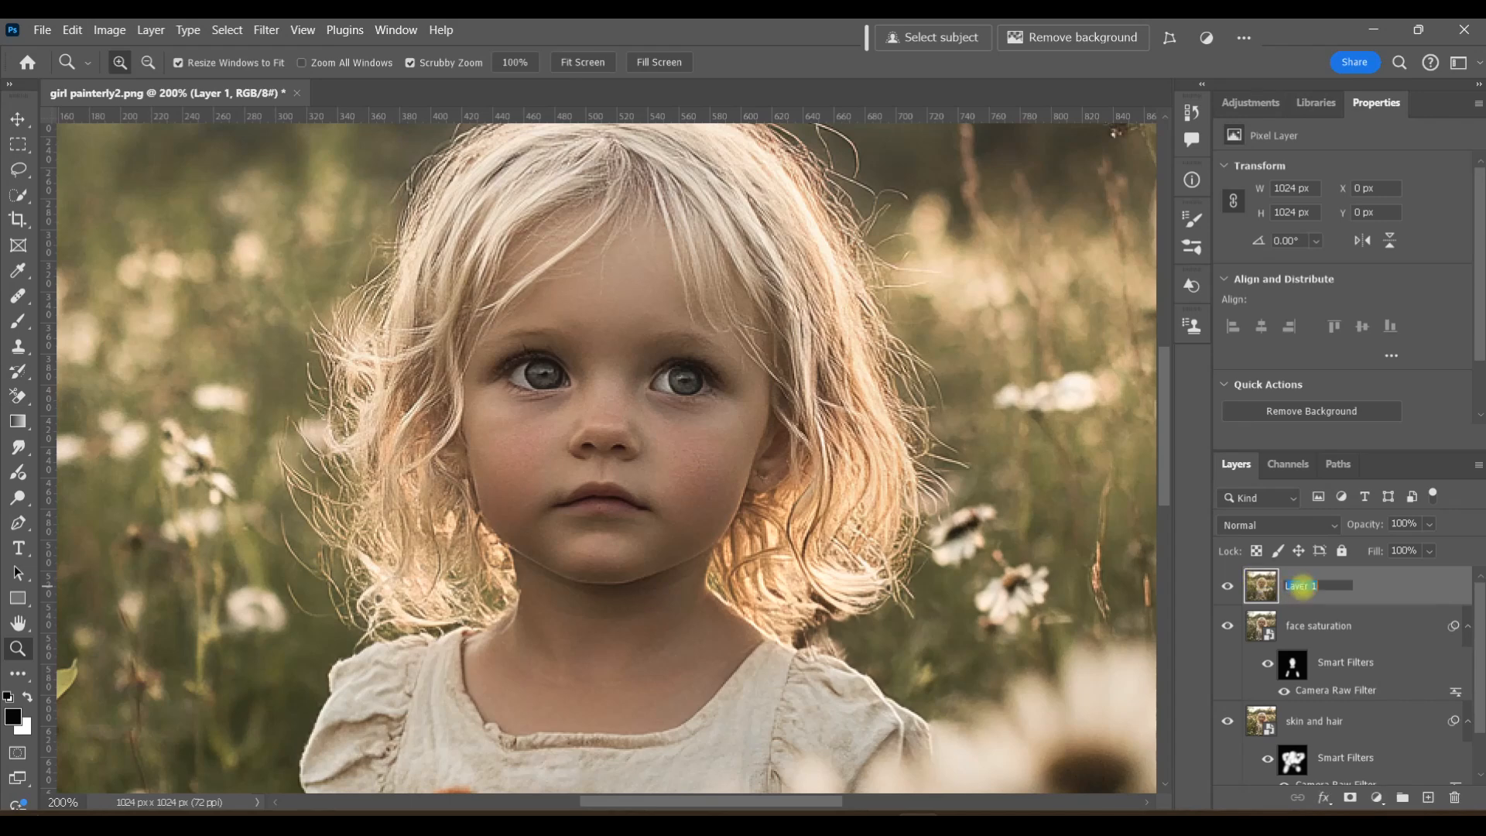
text(eyes)
key(Return)
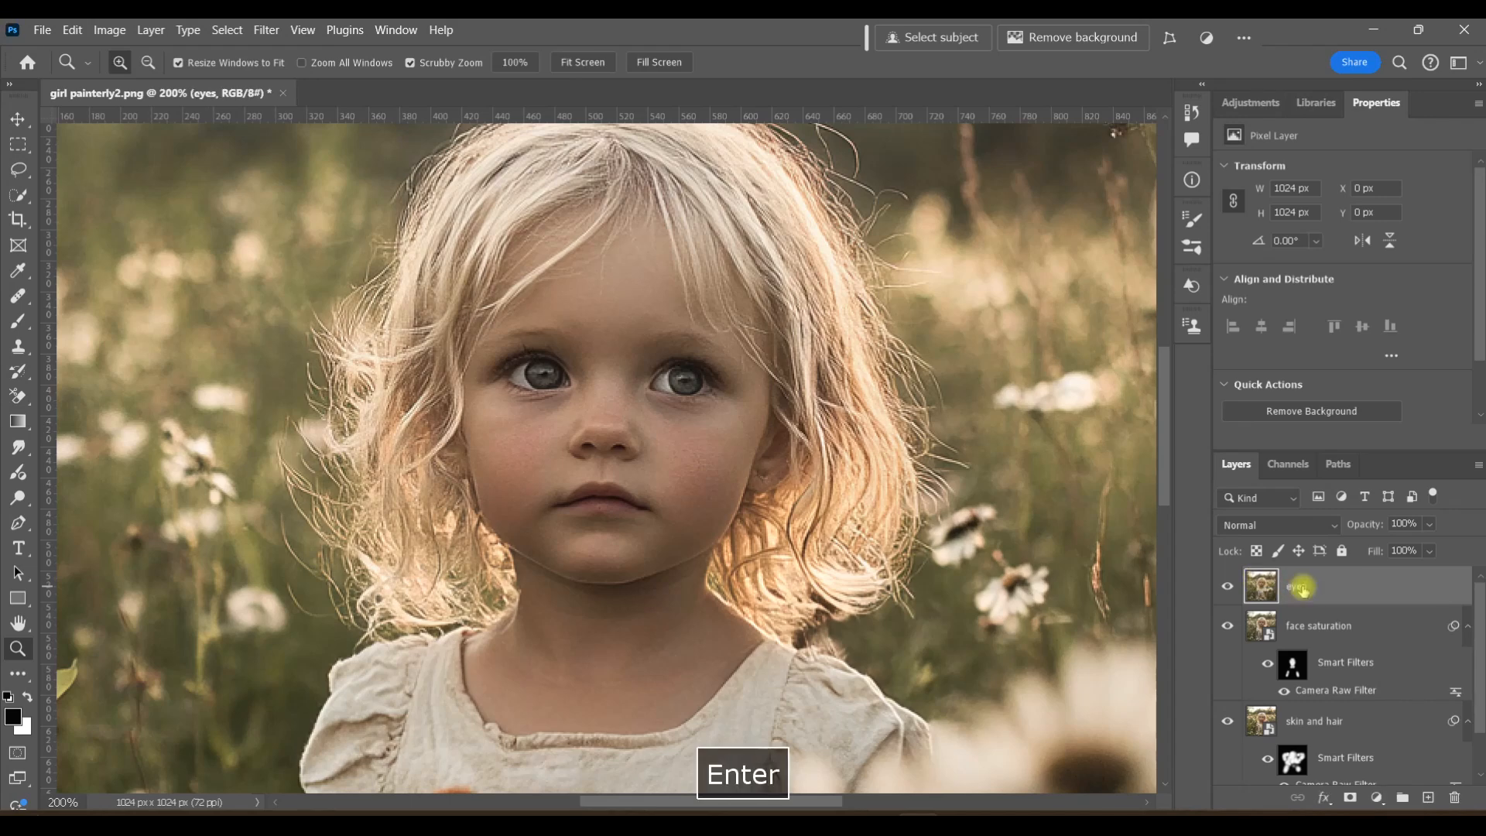
right_click(1362, 590)
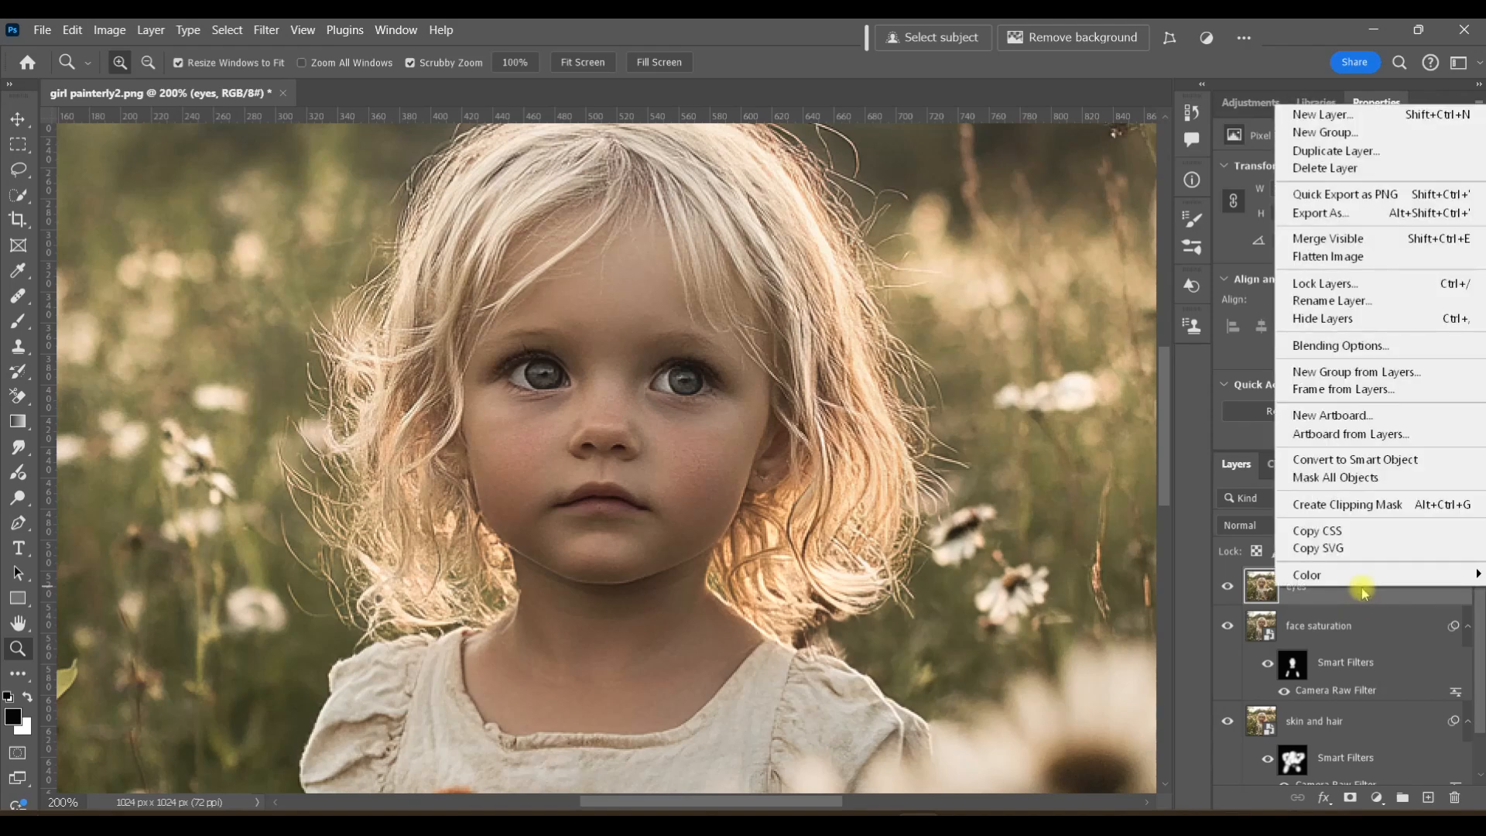
click(1354, 460)
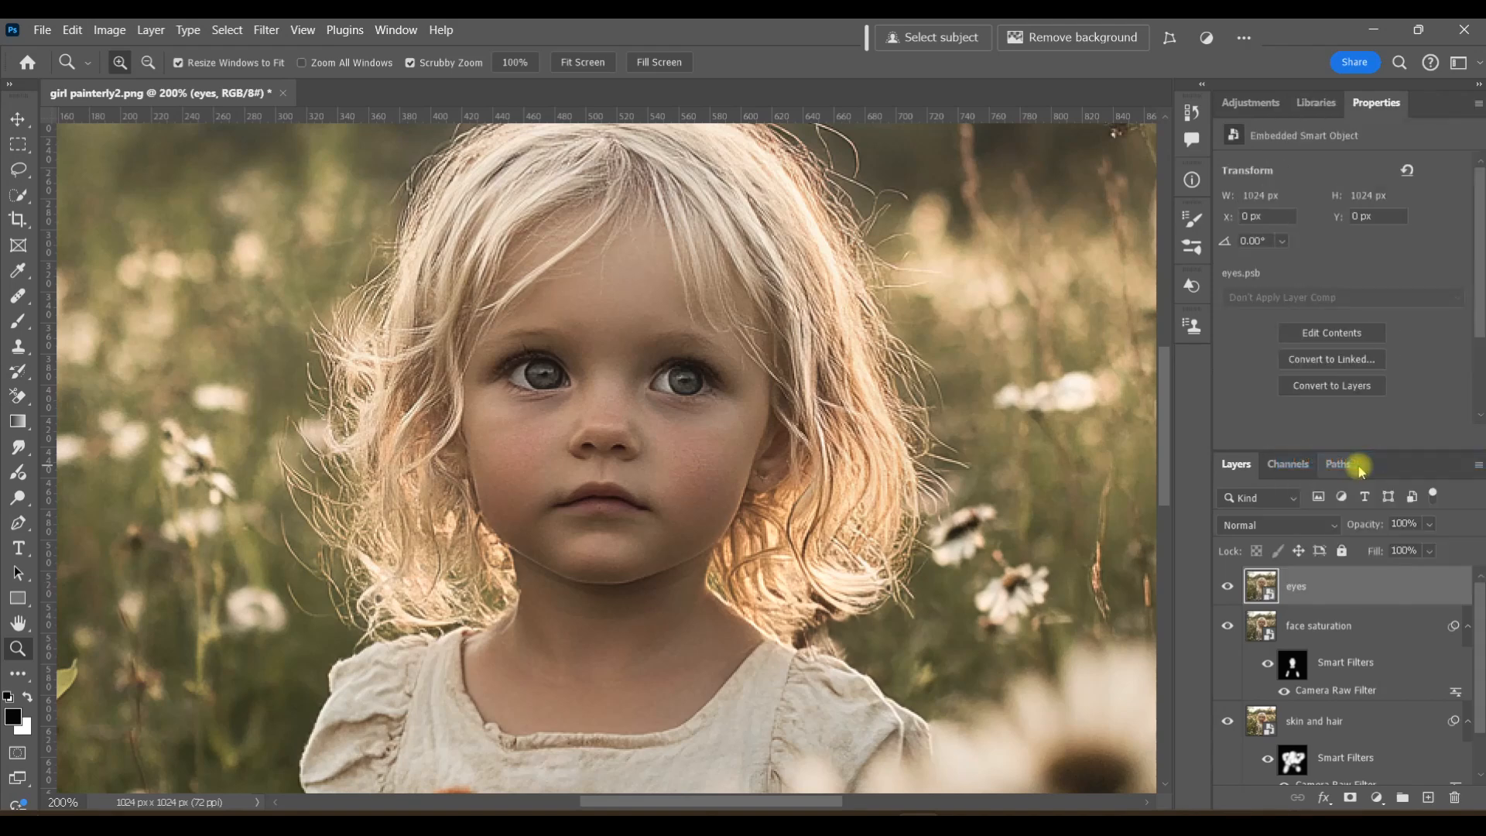
Apply the Camera Raw Filter to the eyes layer with Whites at +85.
click(263, 32)
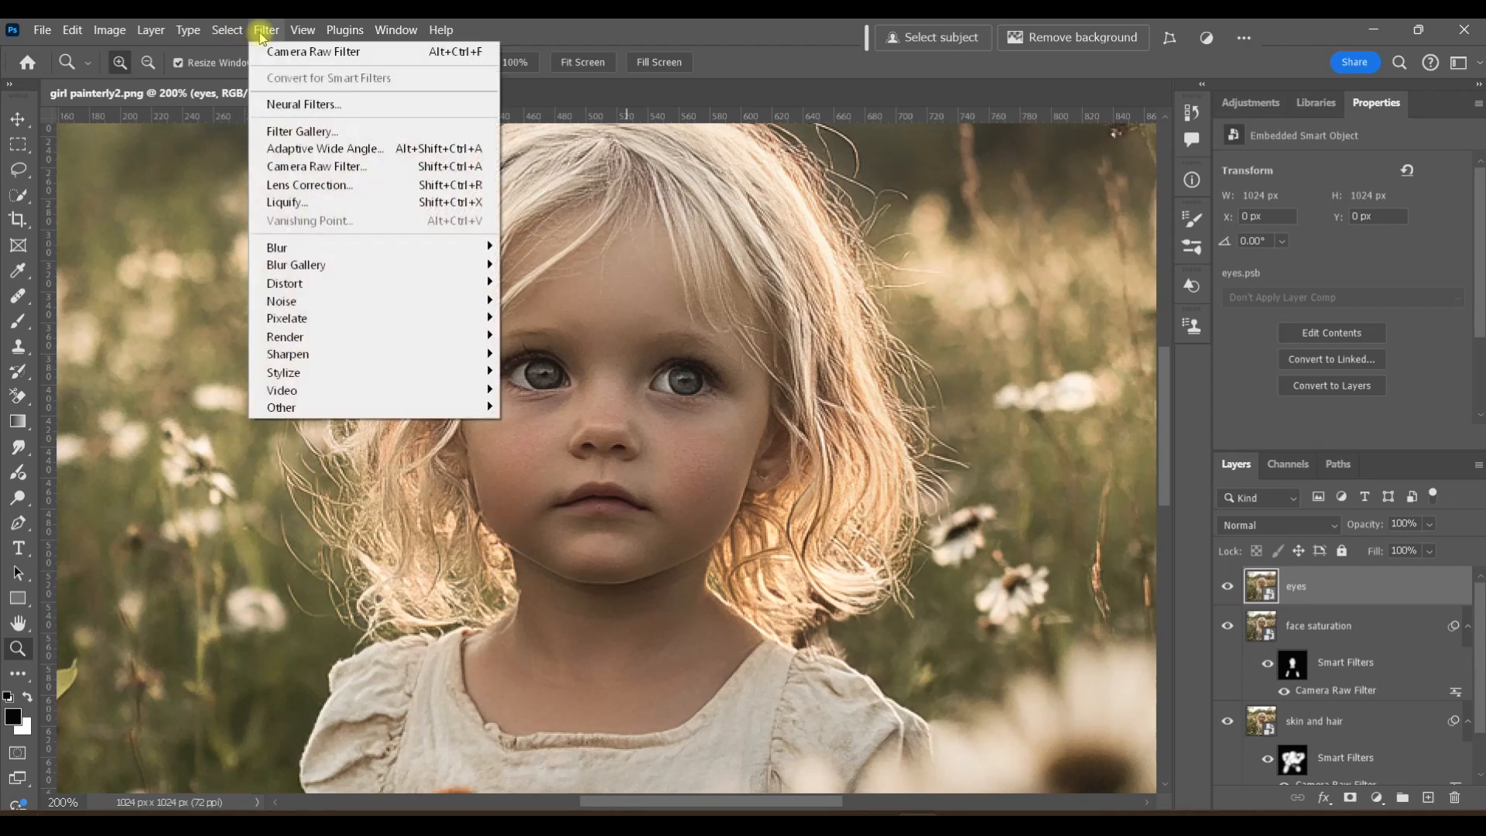
click(332, 169)
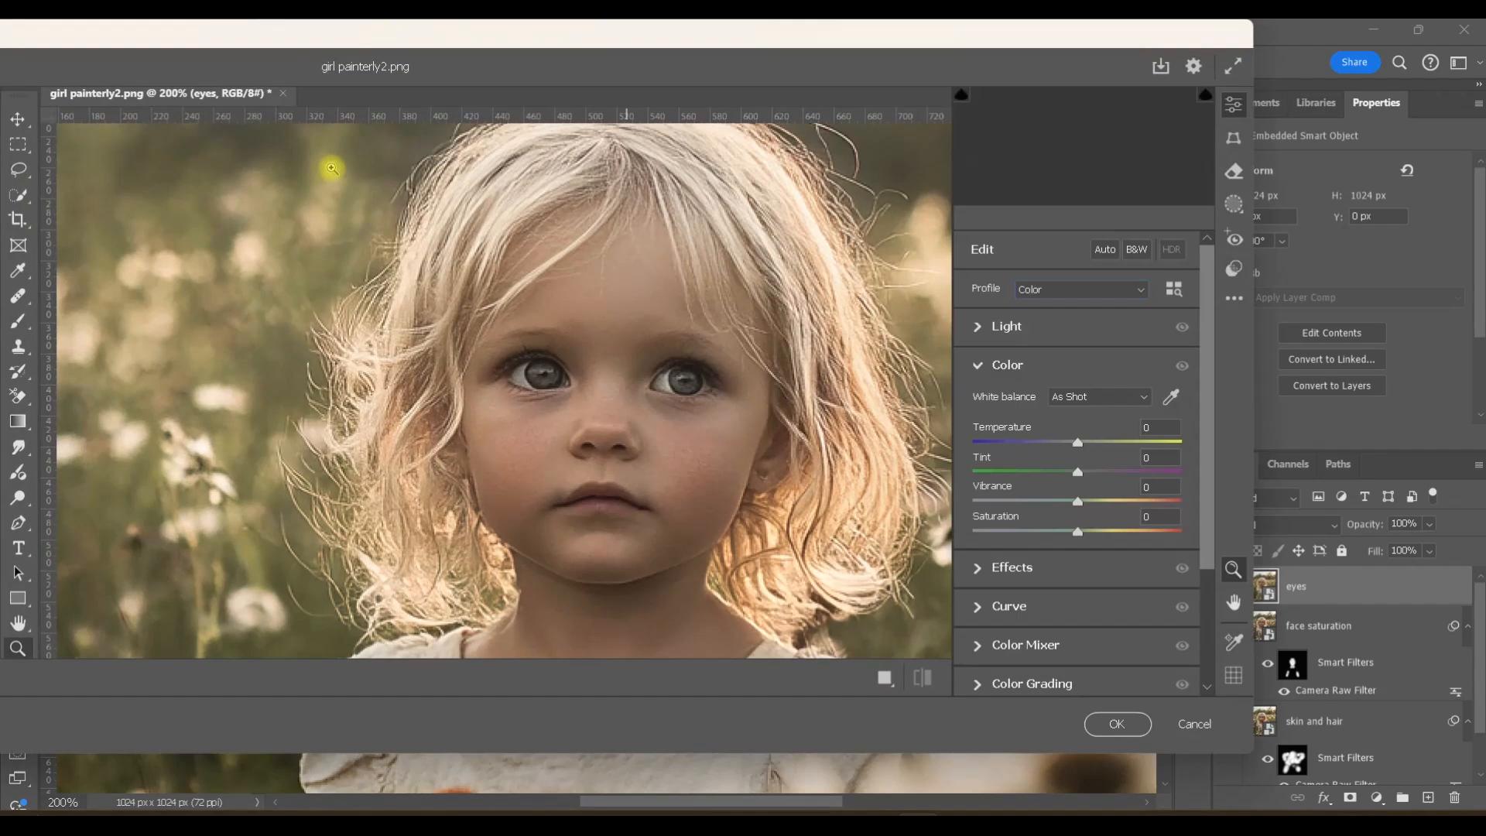
scroll(364, 300, up, 3)
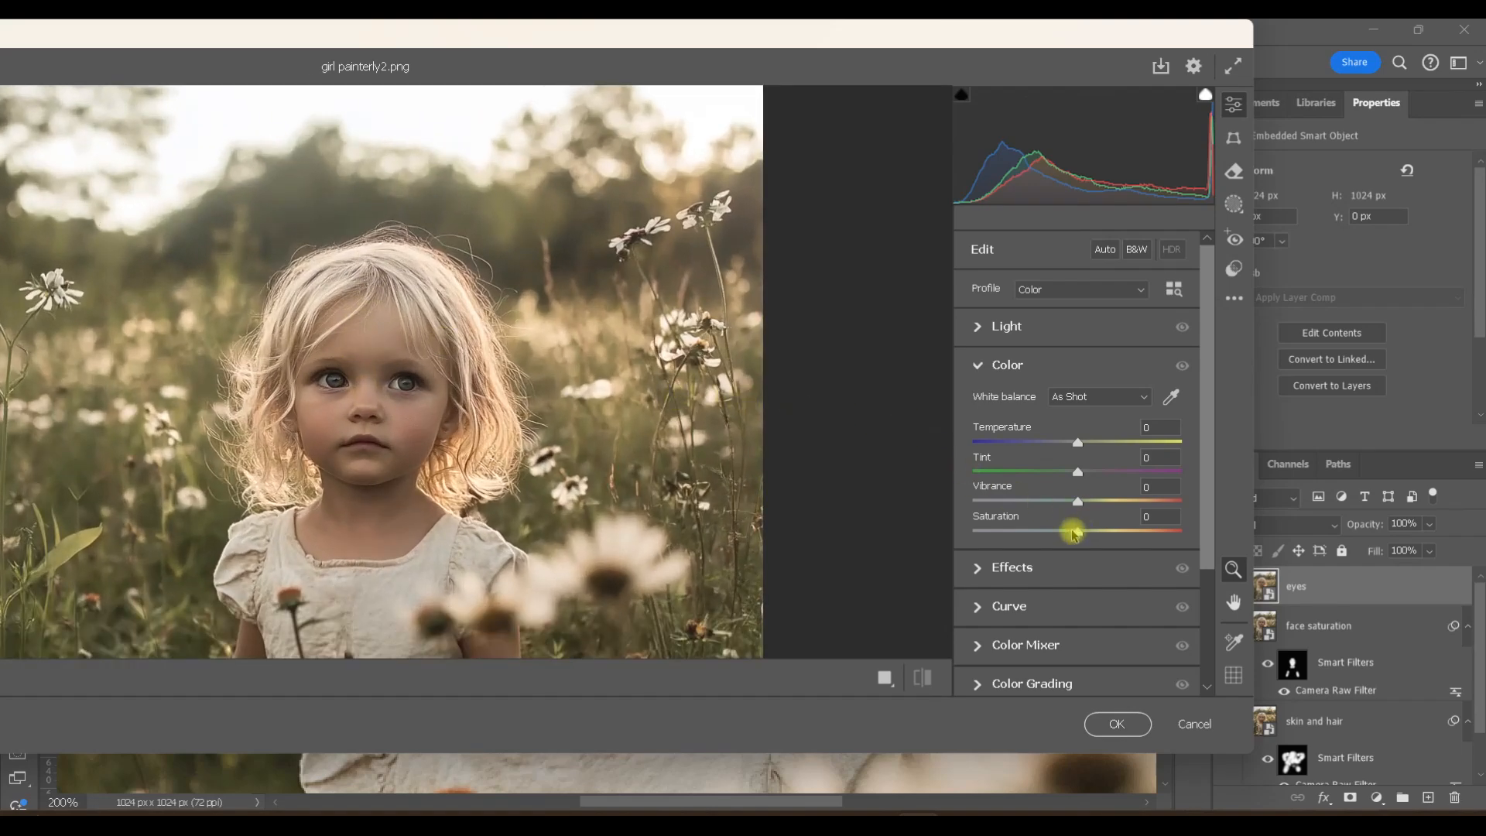
click(977, 327)
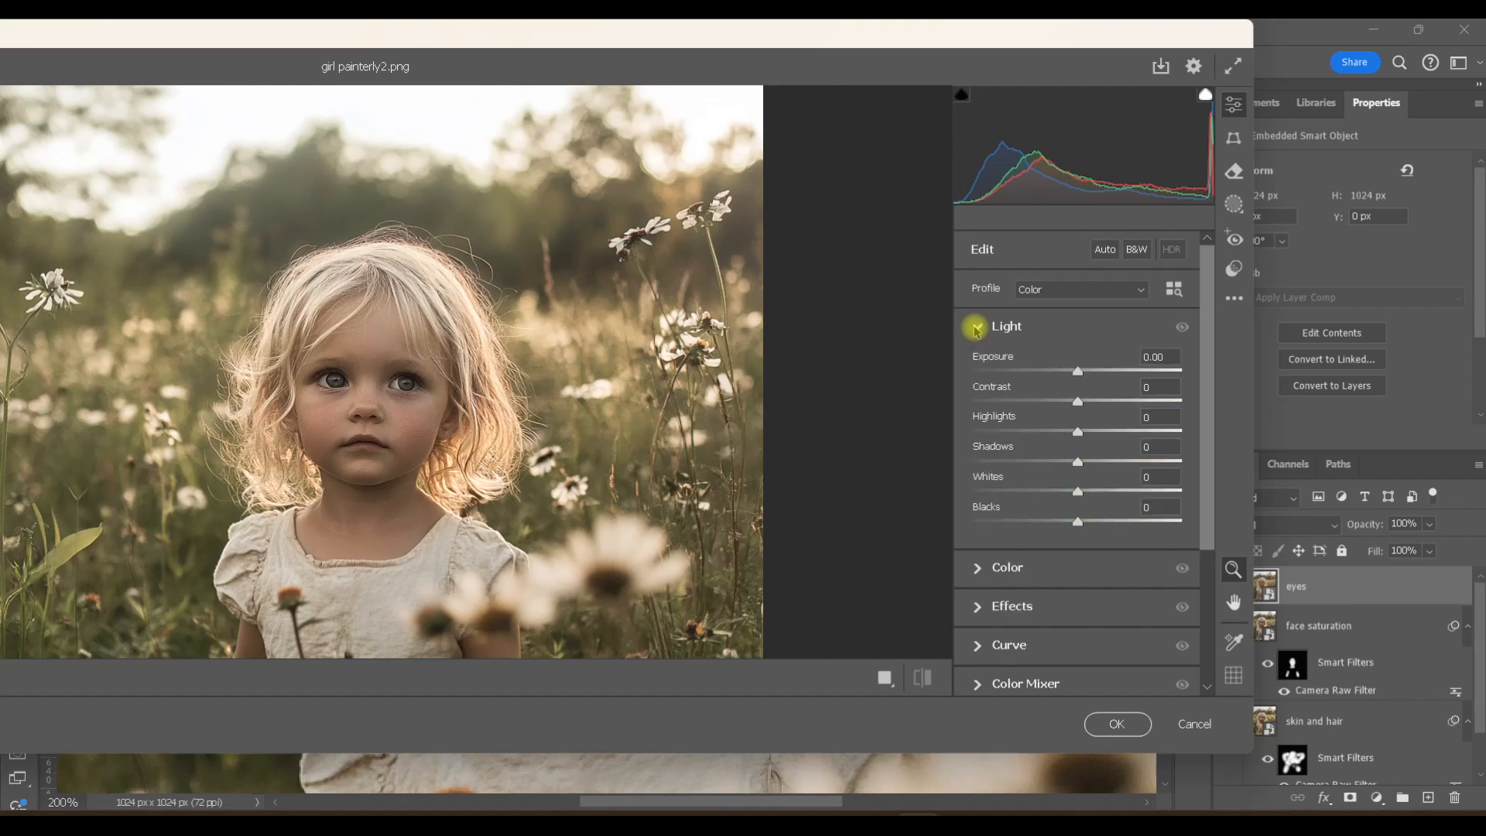
click(1077, 431)
drag(1128, 510, 1171, 513)
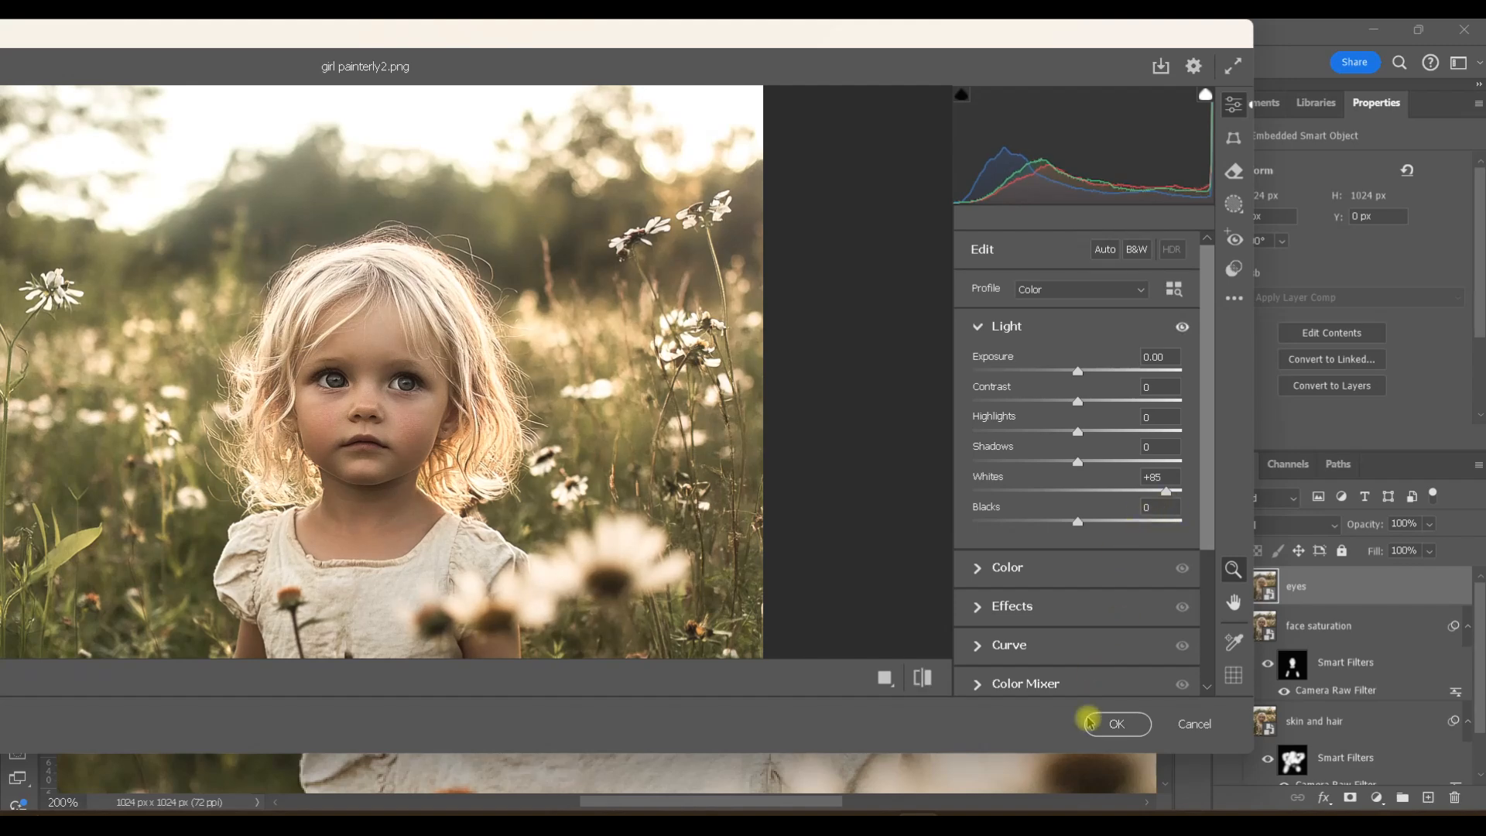
click(1116, 723)
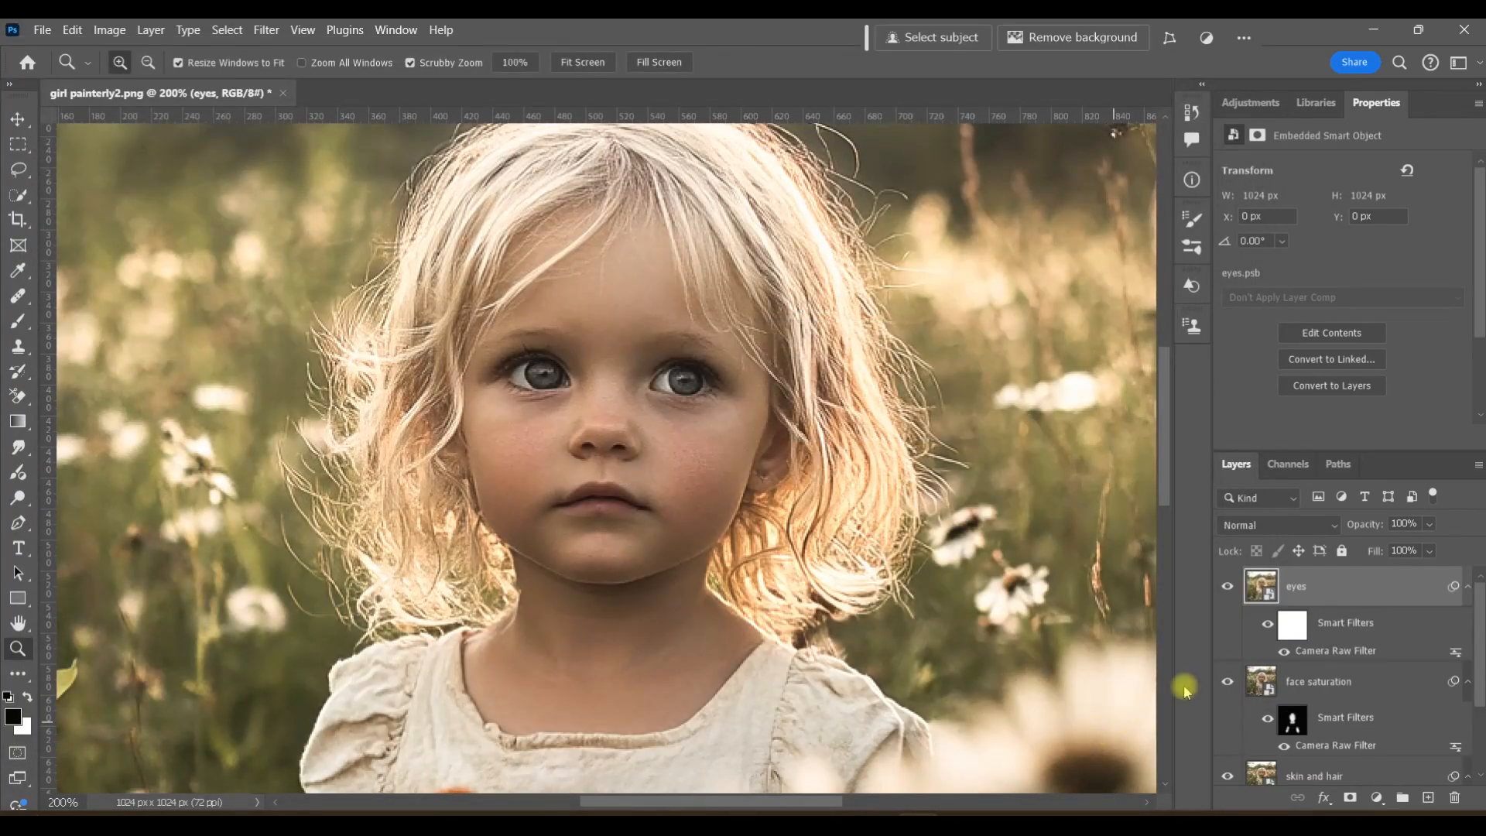
Add a layer mask to the eyes layer, invert it to black, and paint the irises back in with an 8 px white brush.
click(1349, 799)
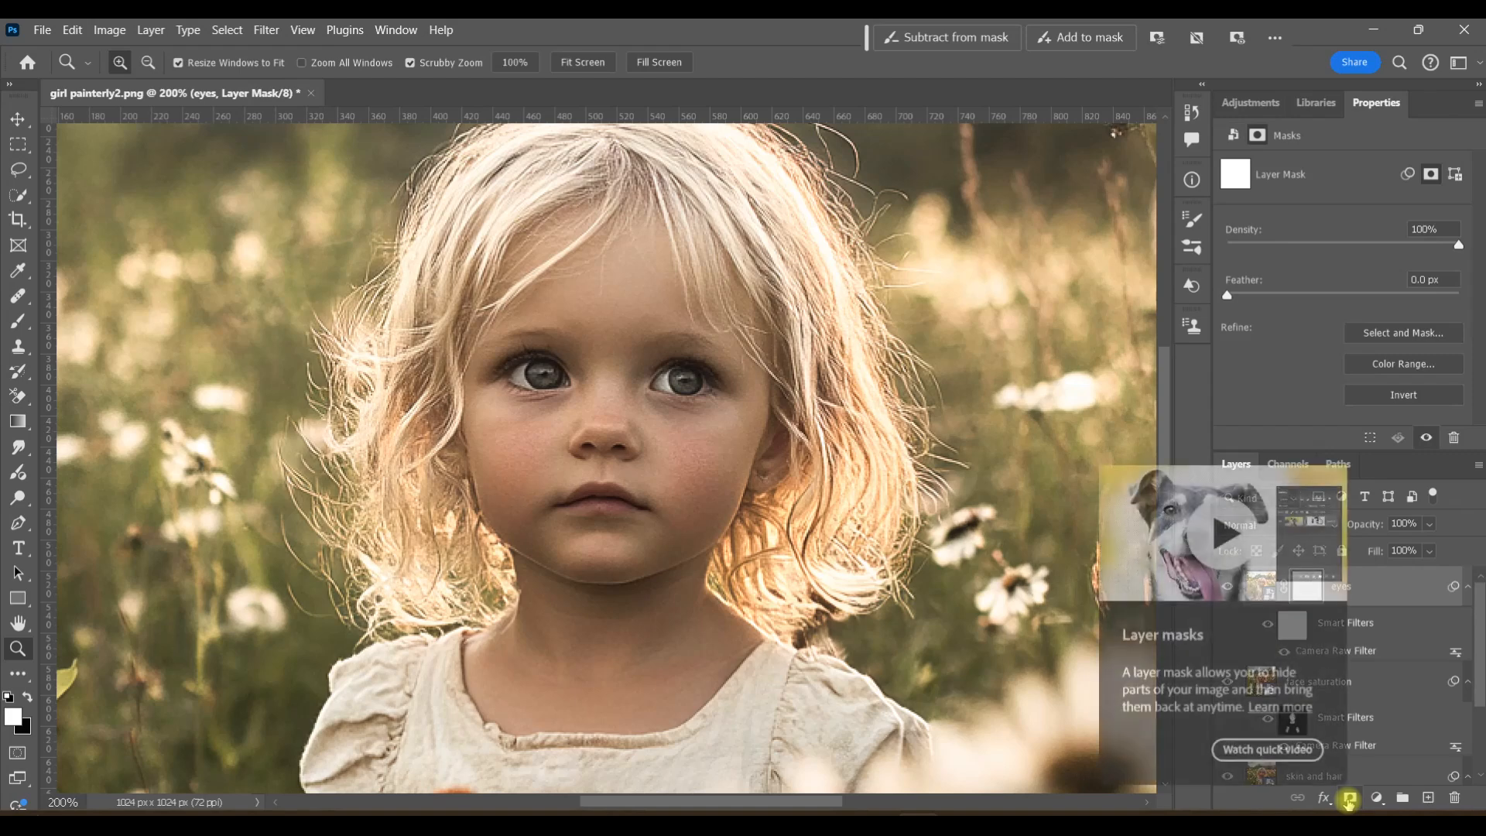
key(ctrl+i)
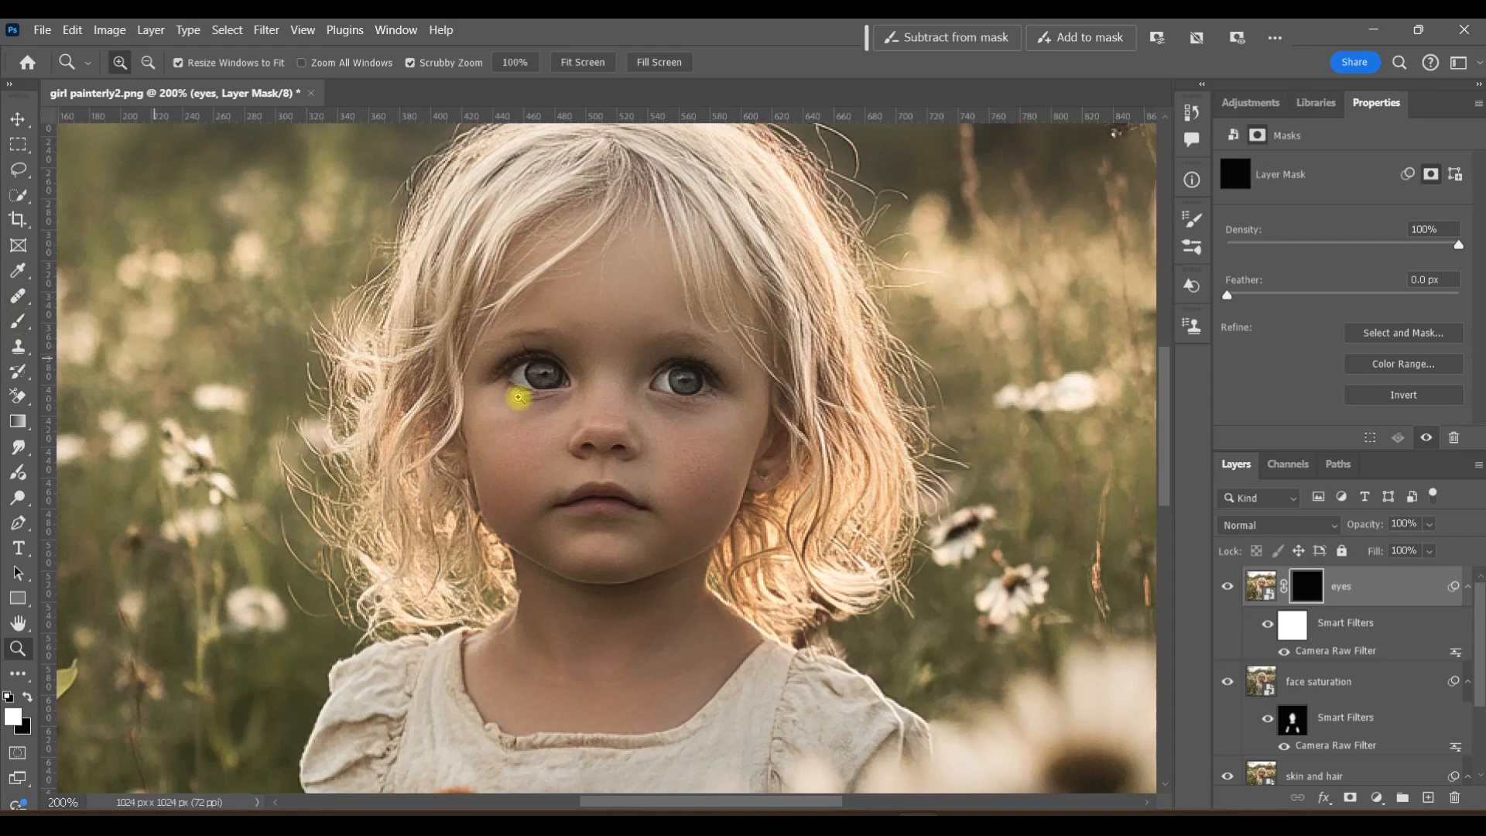
click(571, 379)
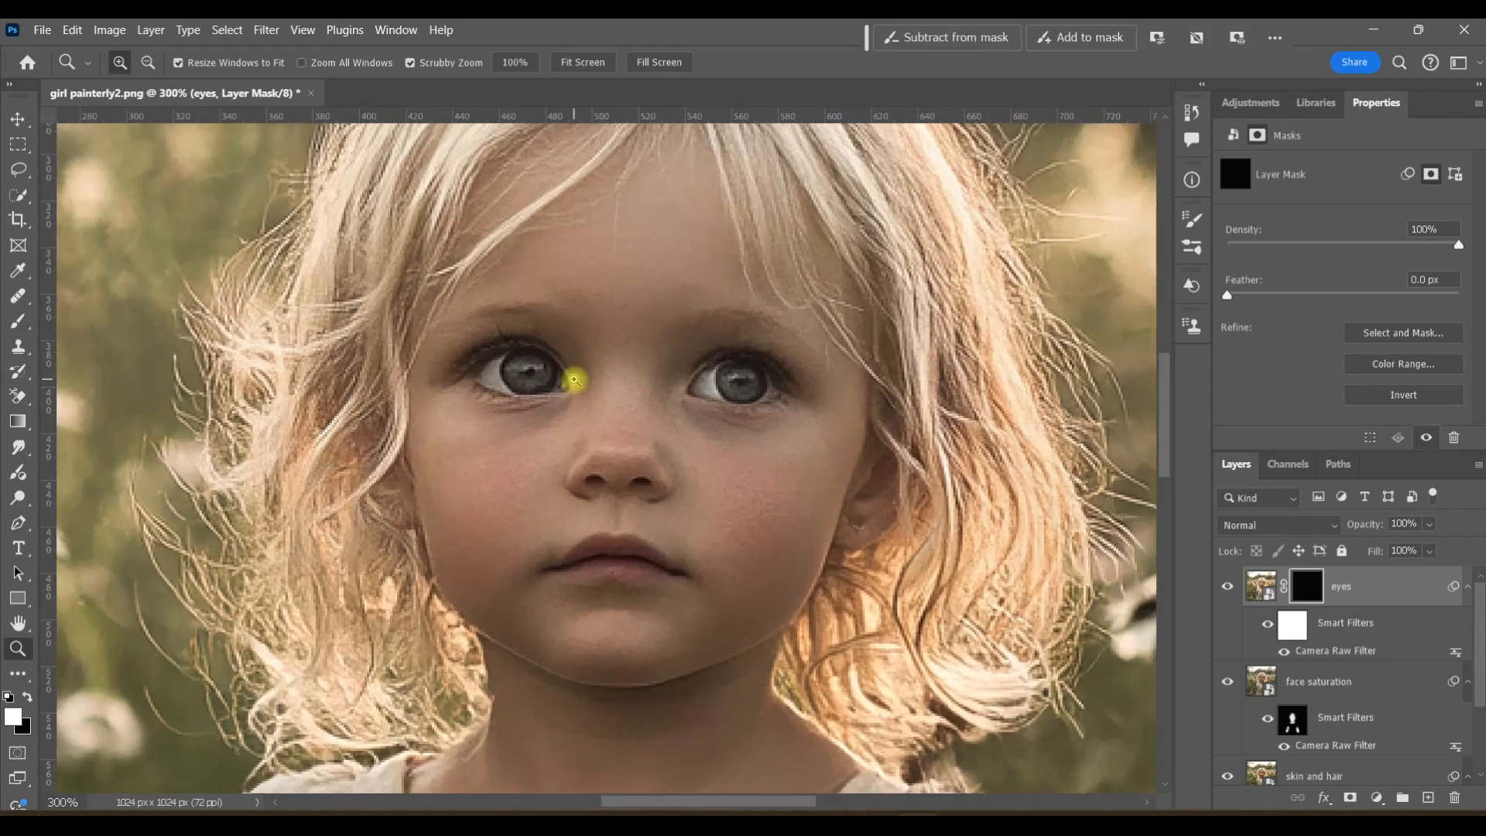
click(17, 322)
key(bracketleft)
key(bracketleft)
key(bracketleft)
key(bracketleft)
key(bracketleft)
key(bracketleft)
key(bracketleft)
key(bracketleft)
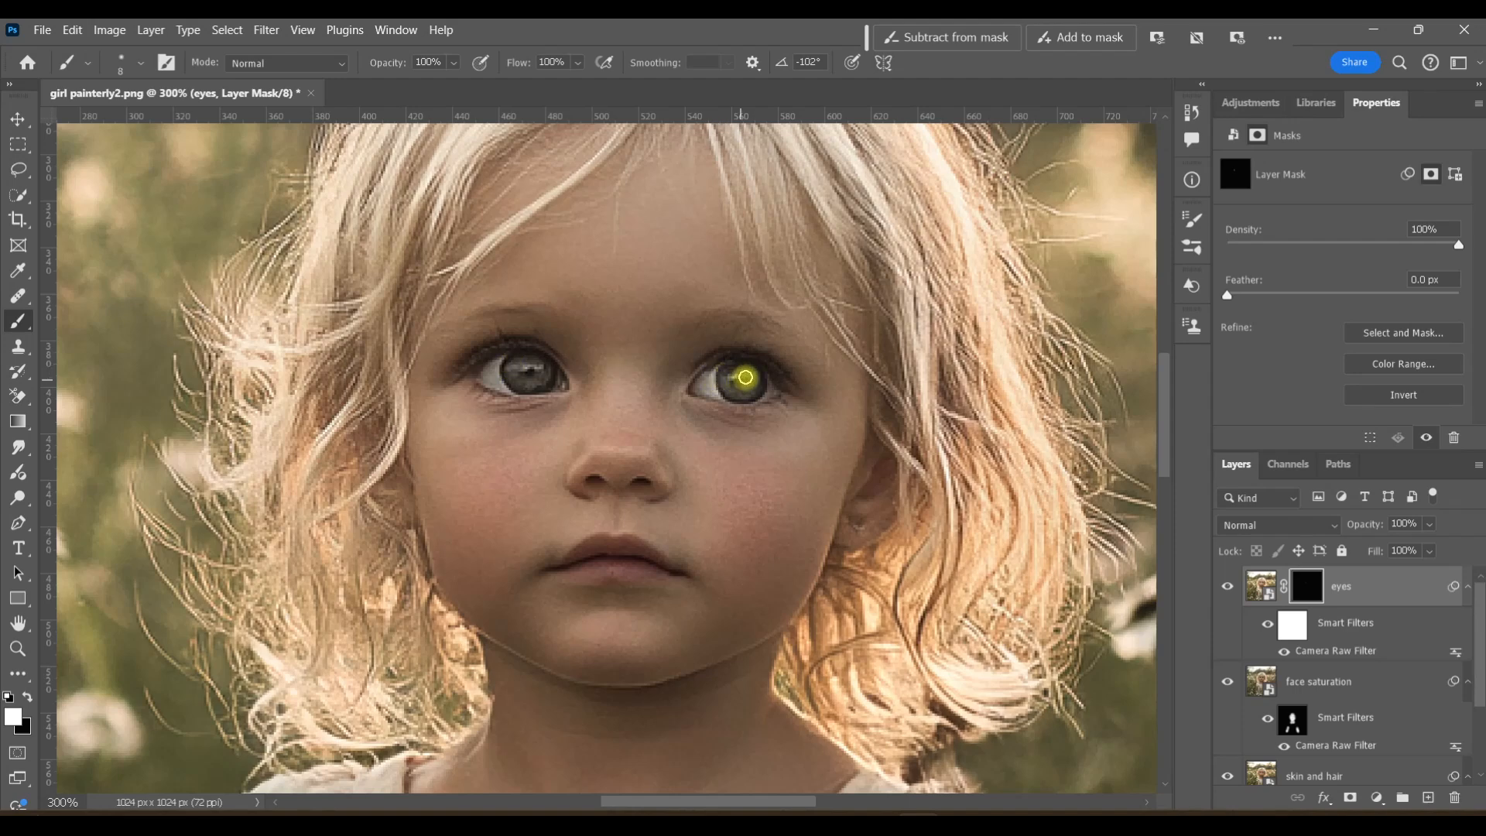
Enlarge the brush to 25 px and continue painting the brightening into the mask around both eyes.
key(bracketright)
key(bracketright)
key(bracketright)
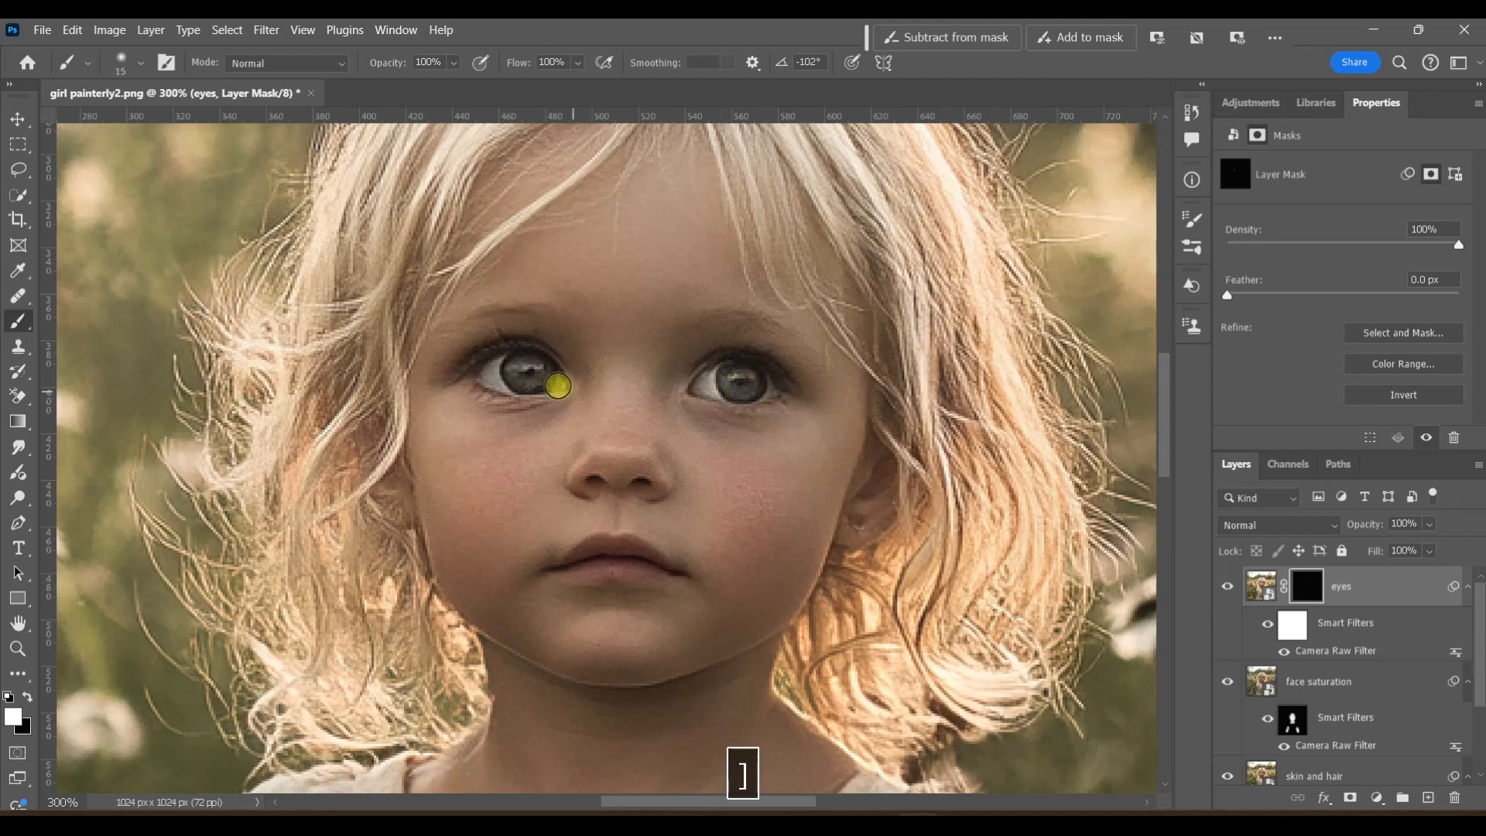
key(bracketright)
key(bracketright)
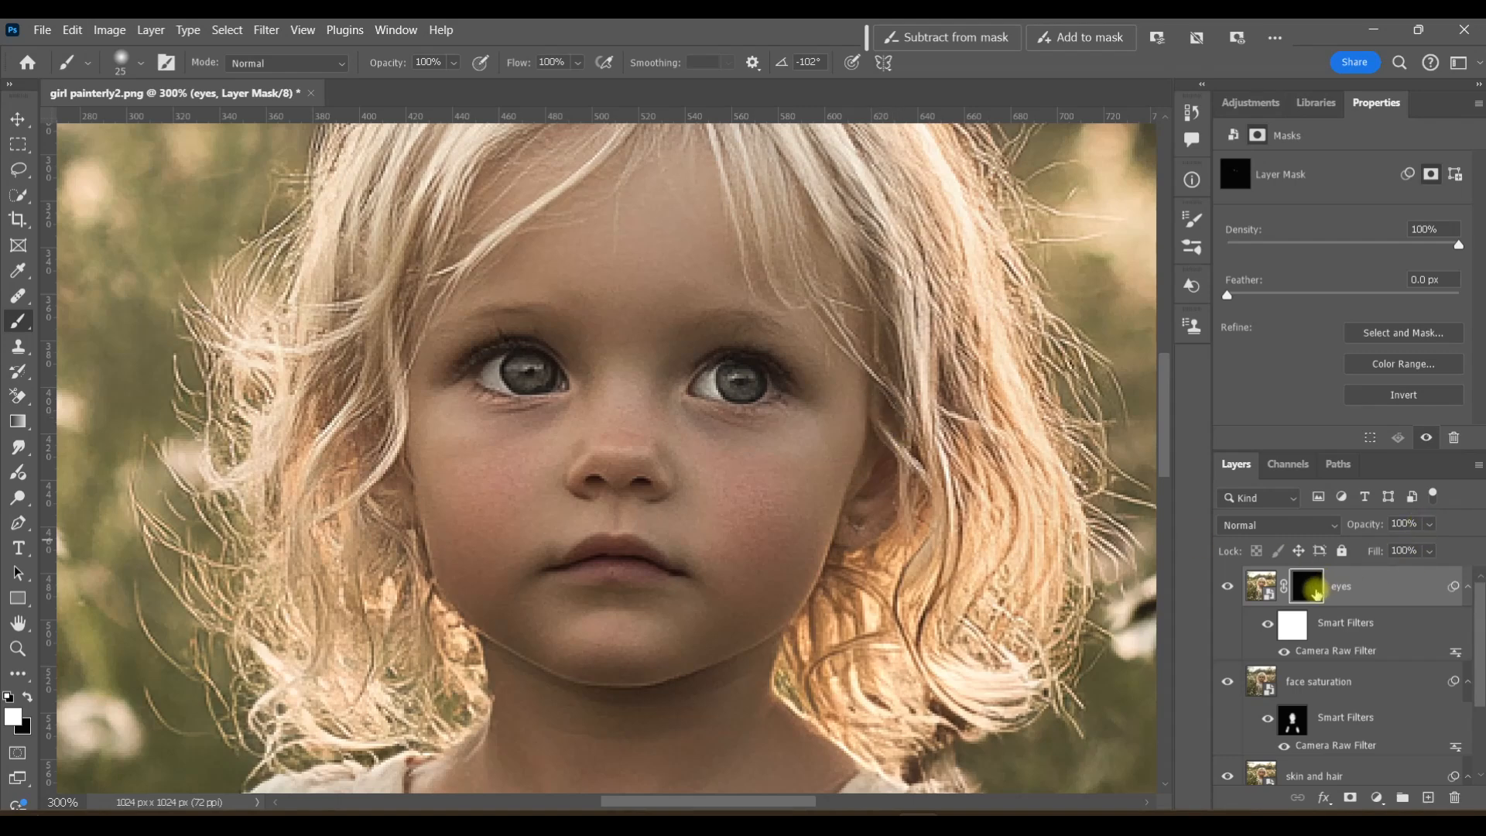
Lower the brush opacity to 39% and its size to 20 px to softly brighten the whites of the eyes on the mask.
drag(474, 85, 418, 88)
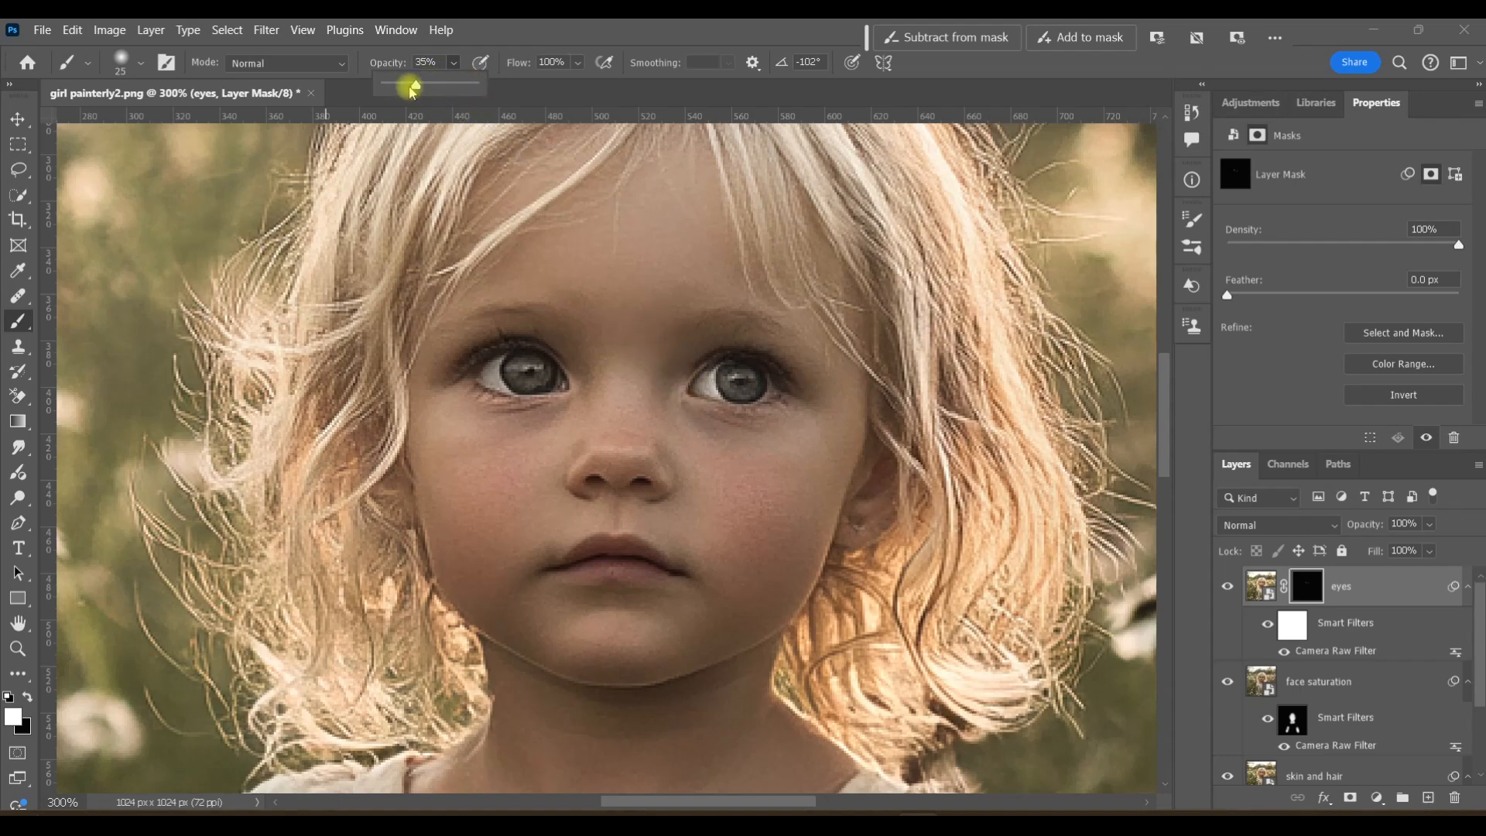
drag(418, 88, 426, 86)
key(bracketleft)
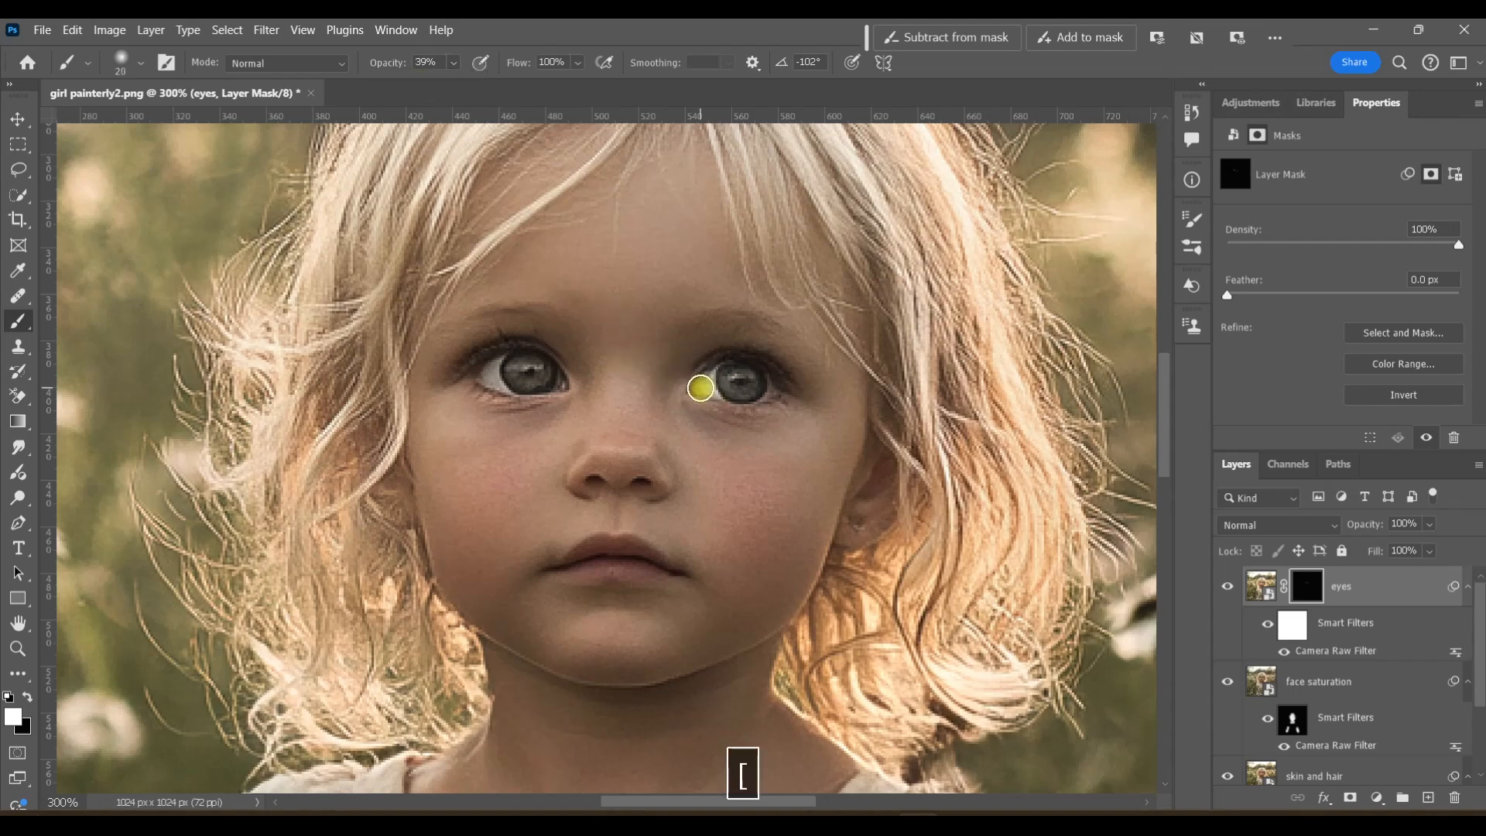
Switch to black at 56% opacity with an 8 px brush and tone down the brightening on the eyes mask.
key(x)
click(454, 63)
drag(465, 88, 482, 89)
key(bracketleft)
key(bracketleft)
key(bracketleft)
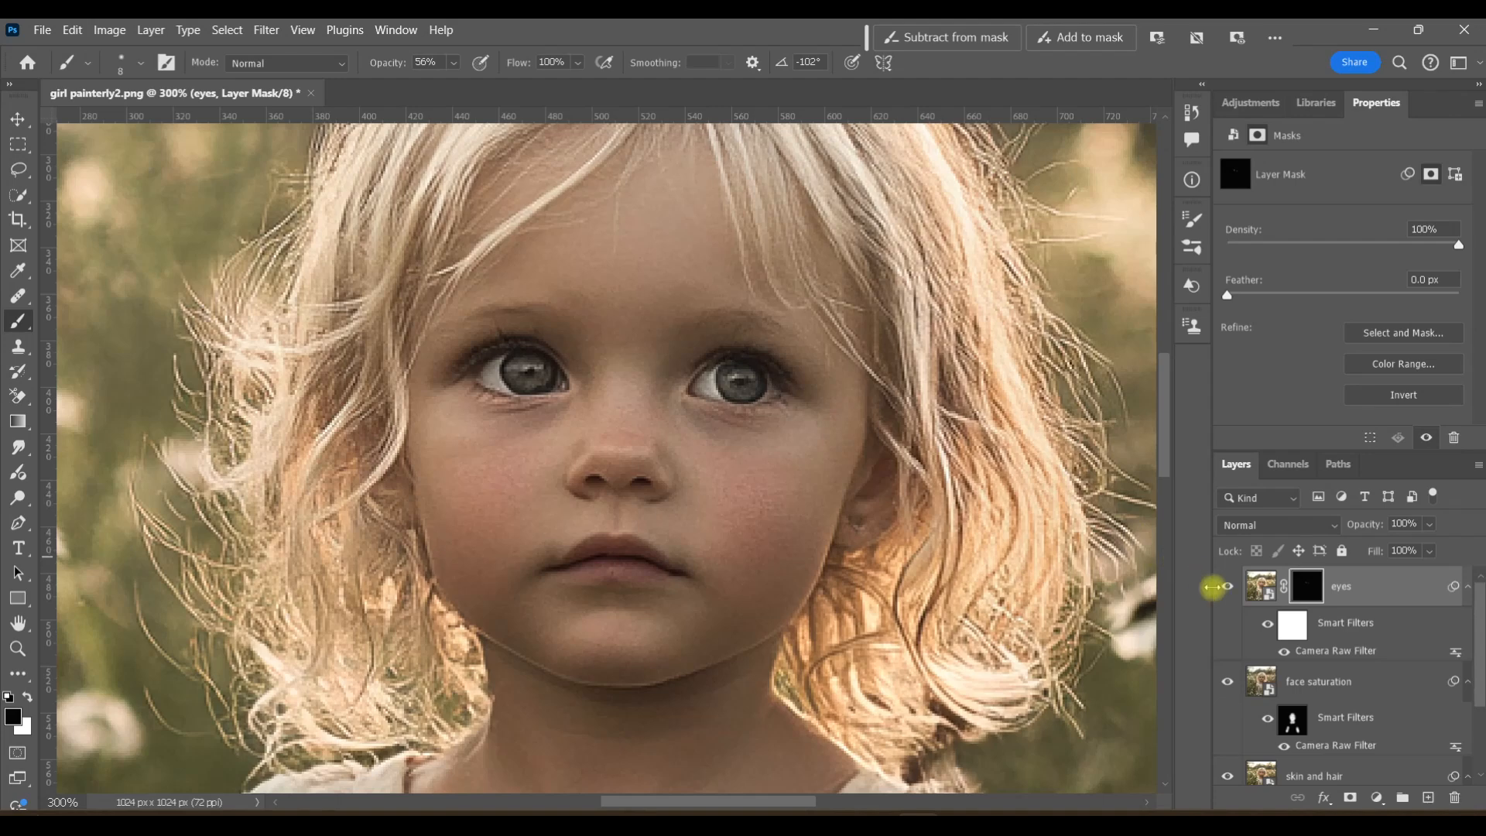
Compare the girl's eyes with the eyes layer hidden and shown, then fit the whole image in view.
click(1227, 586)
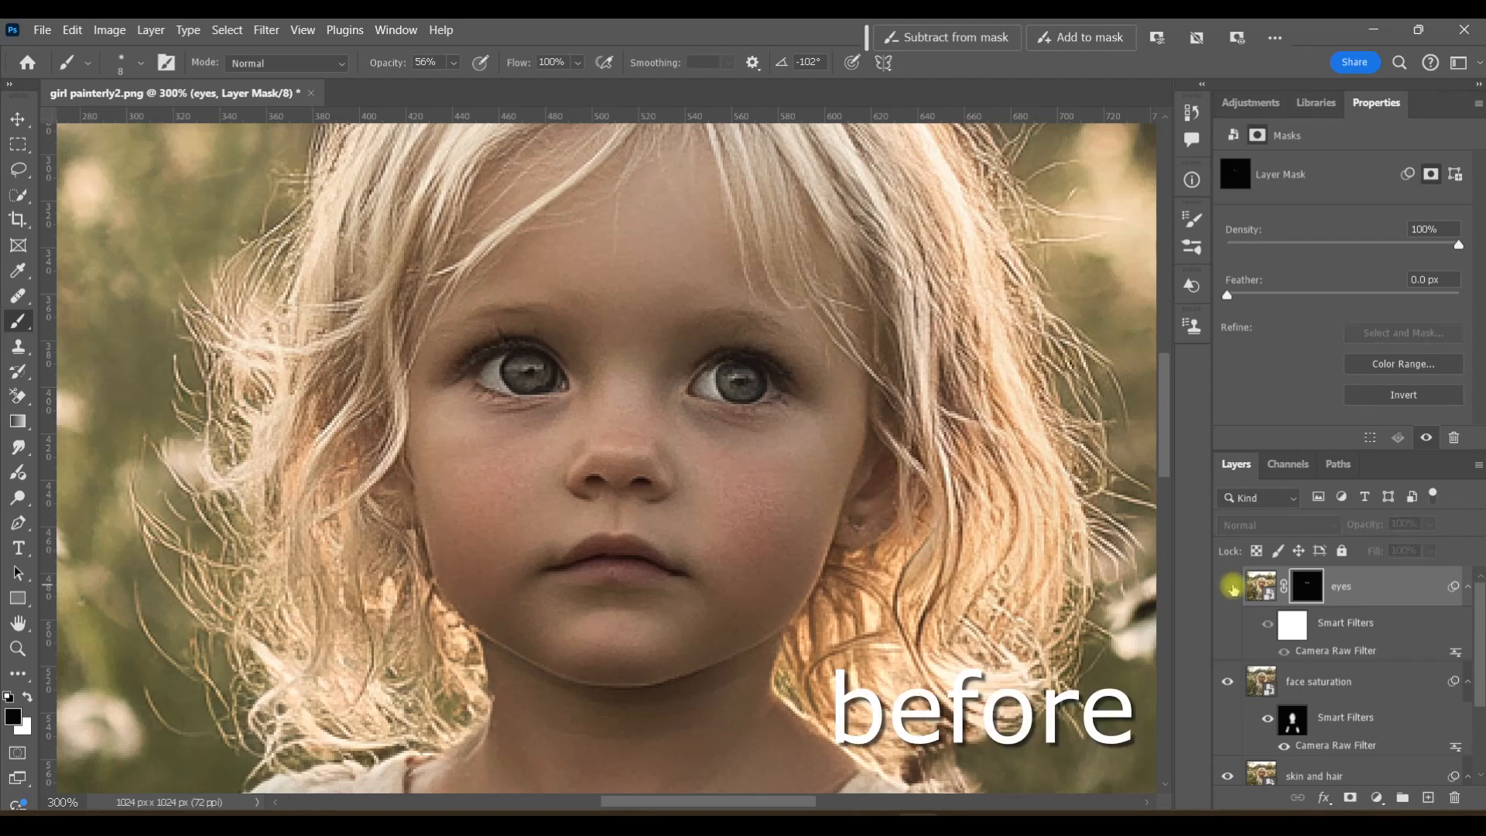
click(1229, 588)
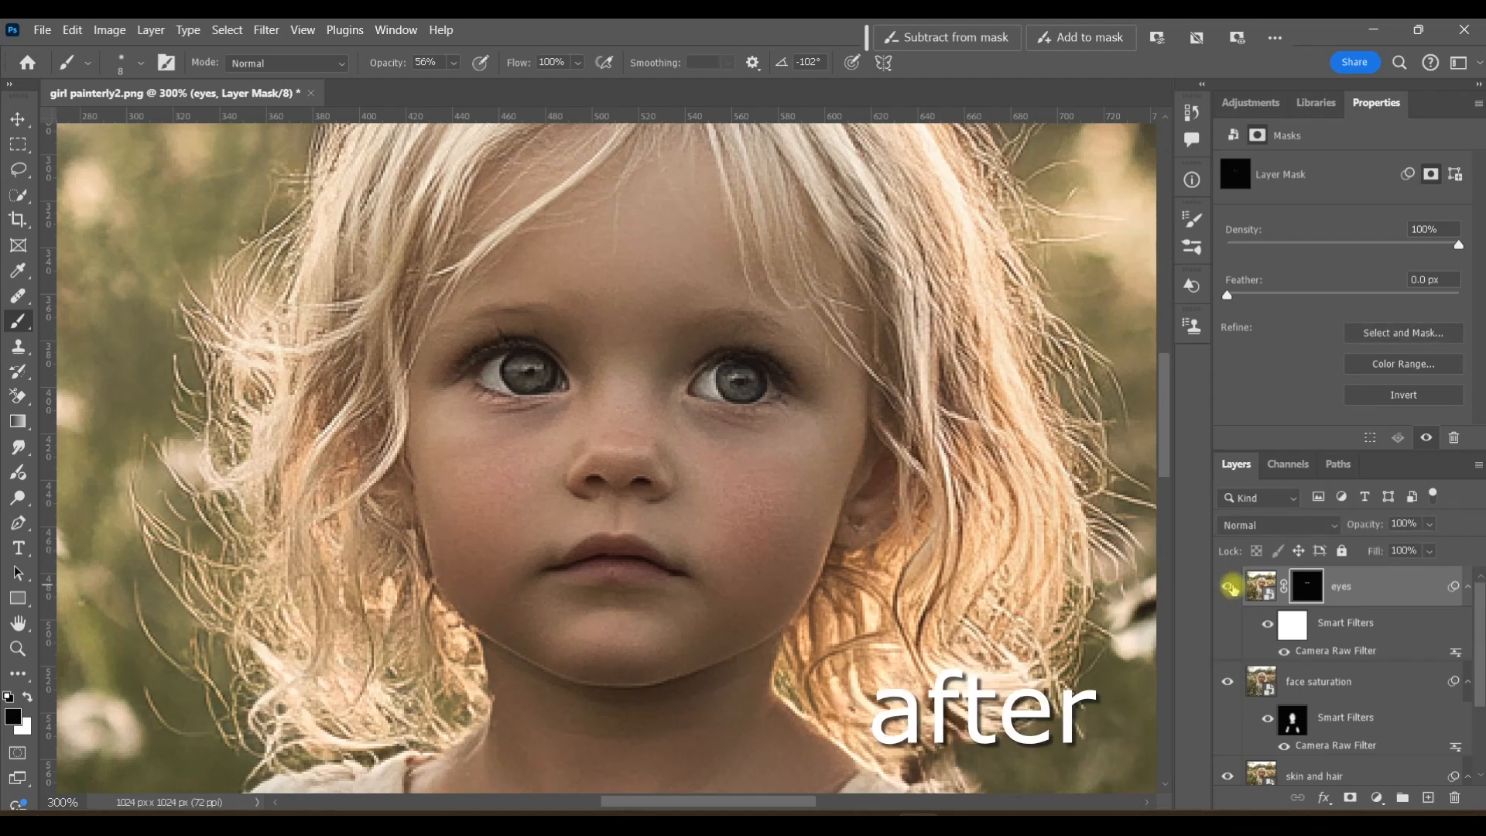
key(z)
key(ctrl+0)
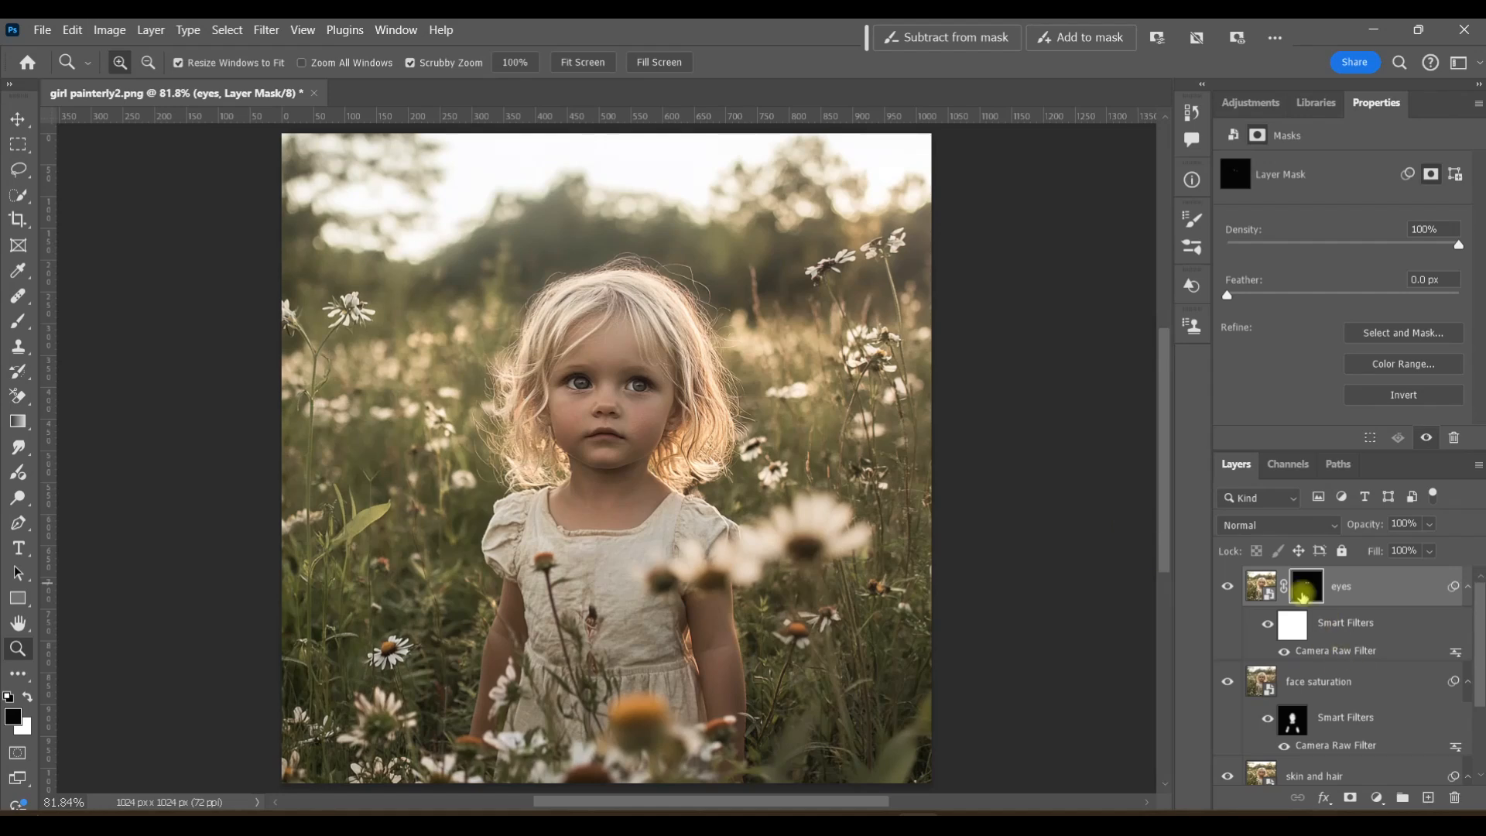
Group the eyes, face saturation and skin and hair layers, and toggle the group's visibility to compare before and after.
click(1260, 586)
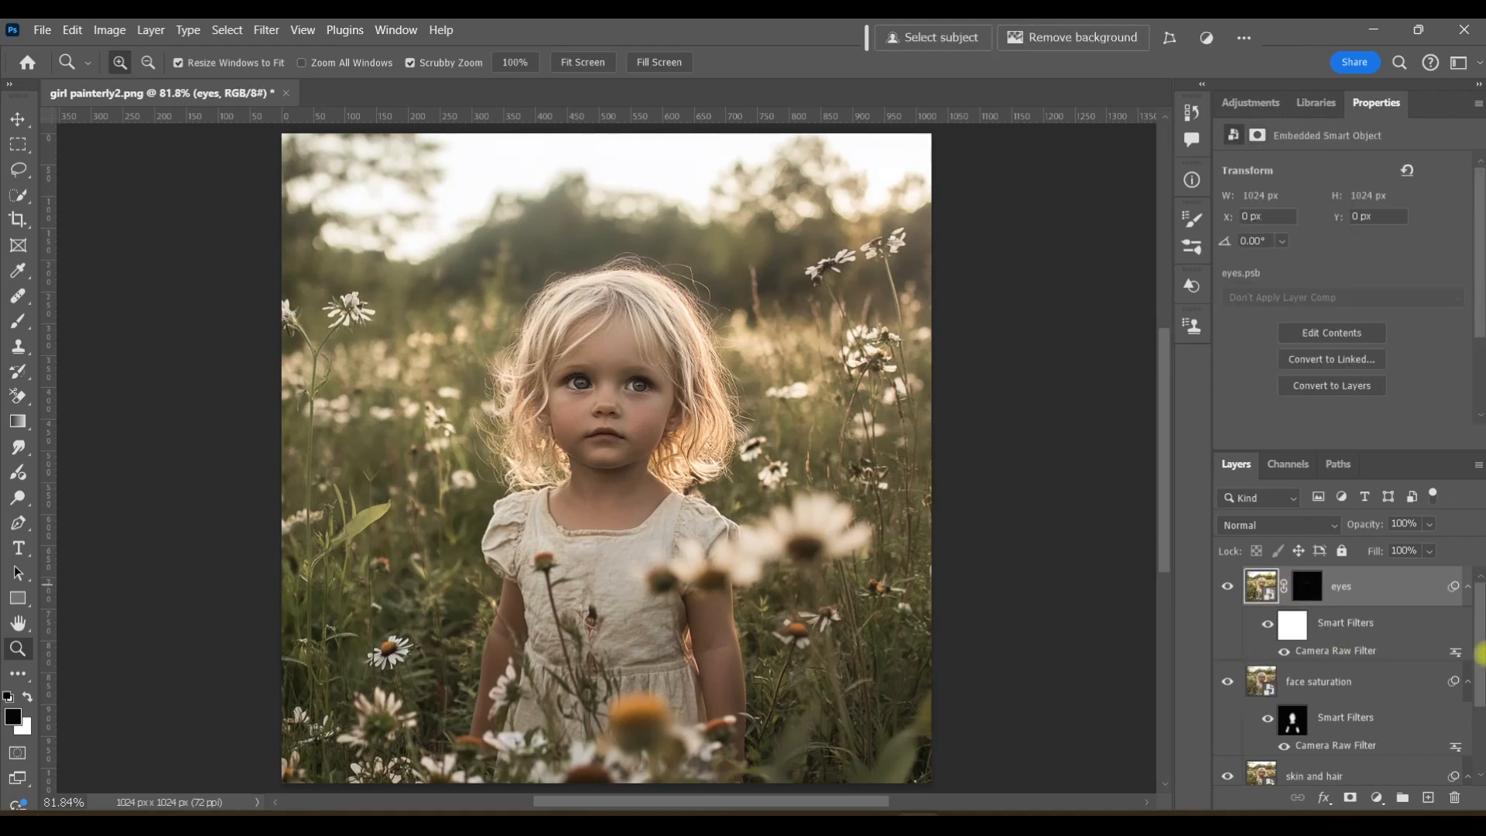
scroll(1474, 675, down, 2)
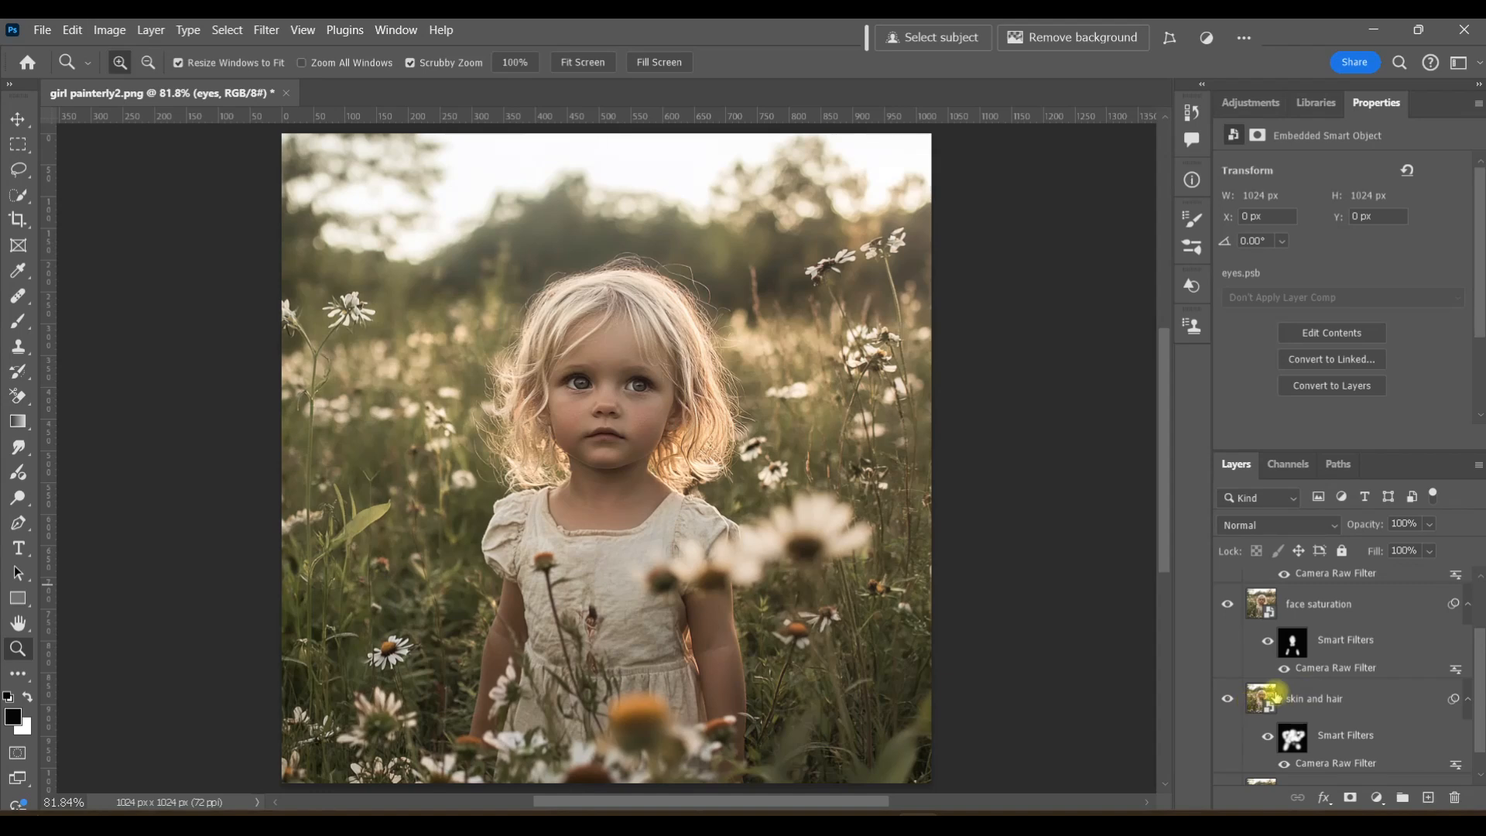
shift+click(1263, 696)
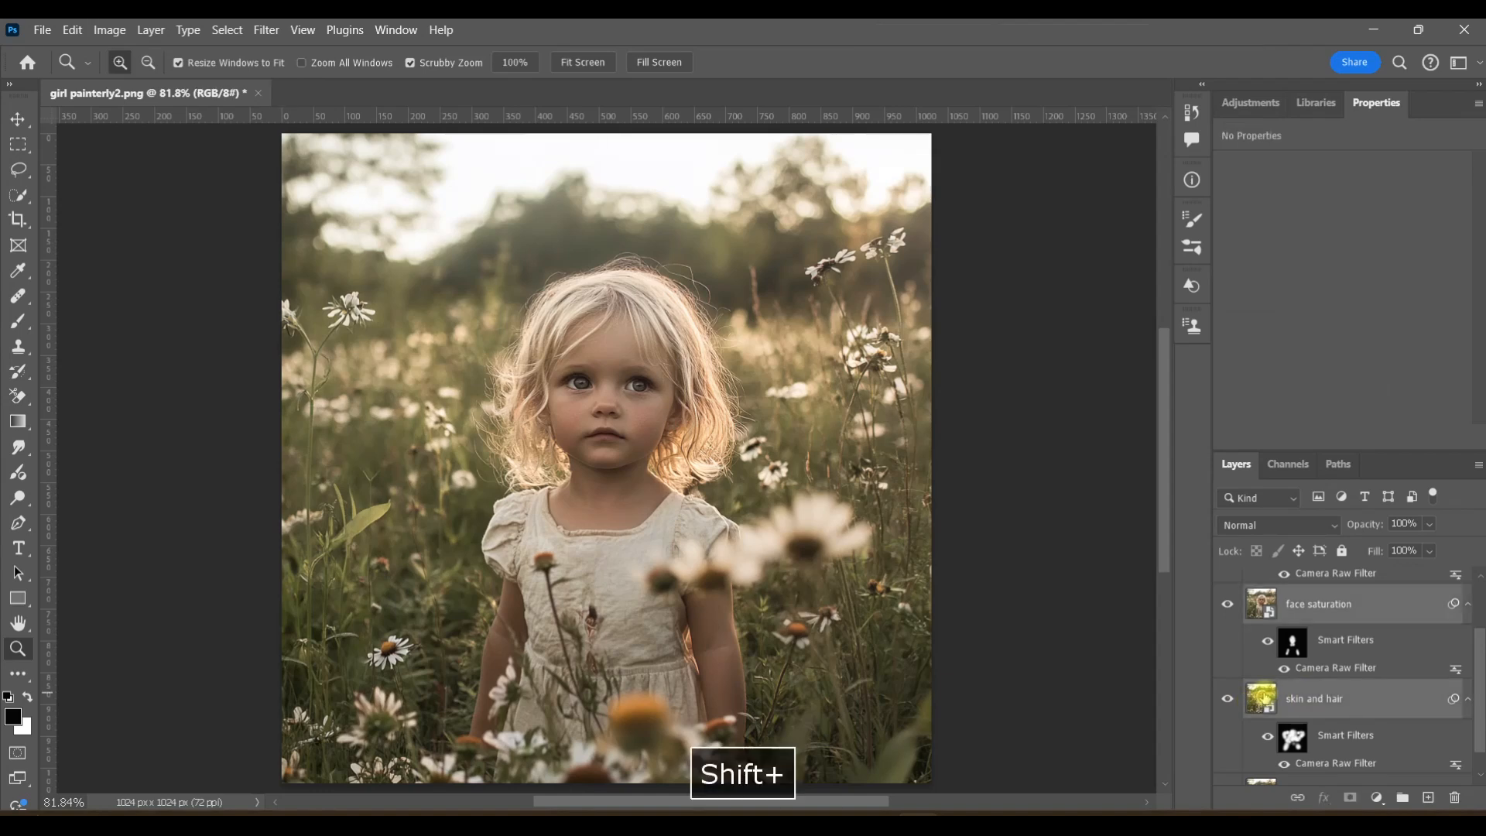
key(ctrl+g)
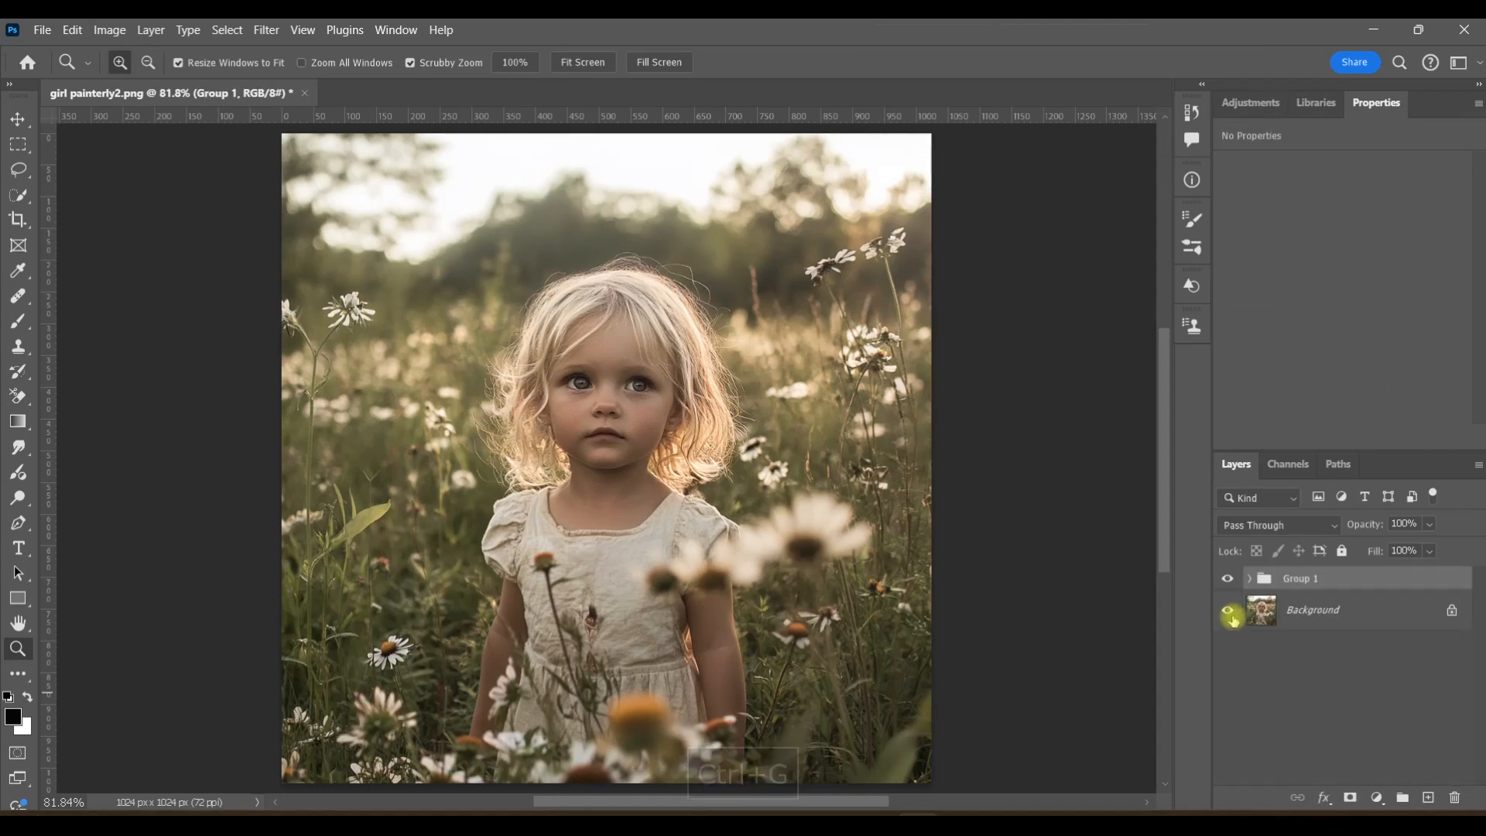
click(1227, 582)
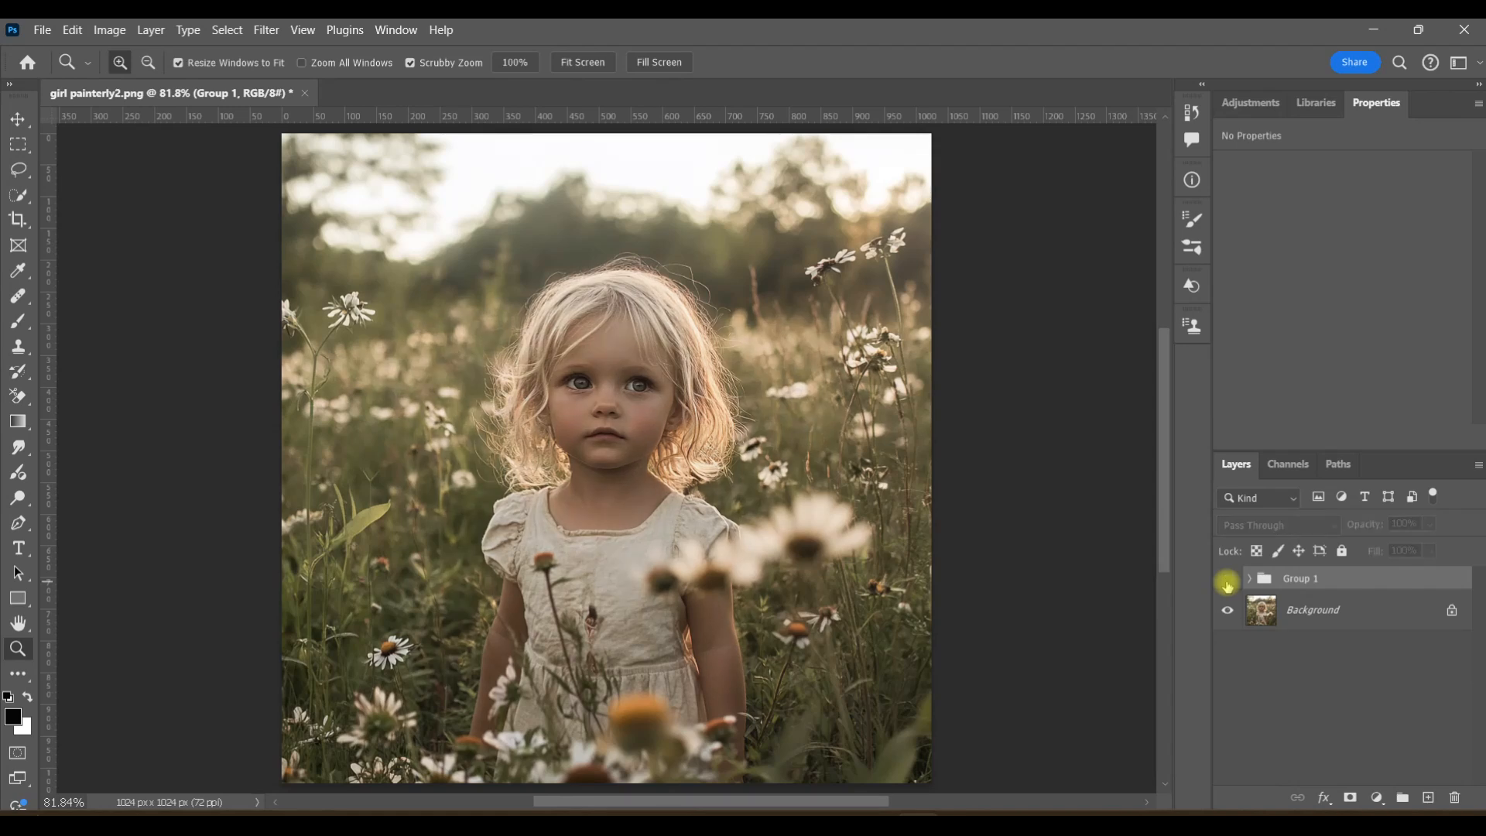
click(1227, 585)
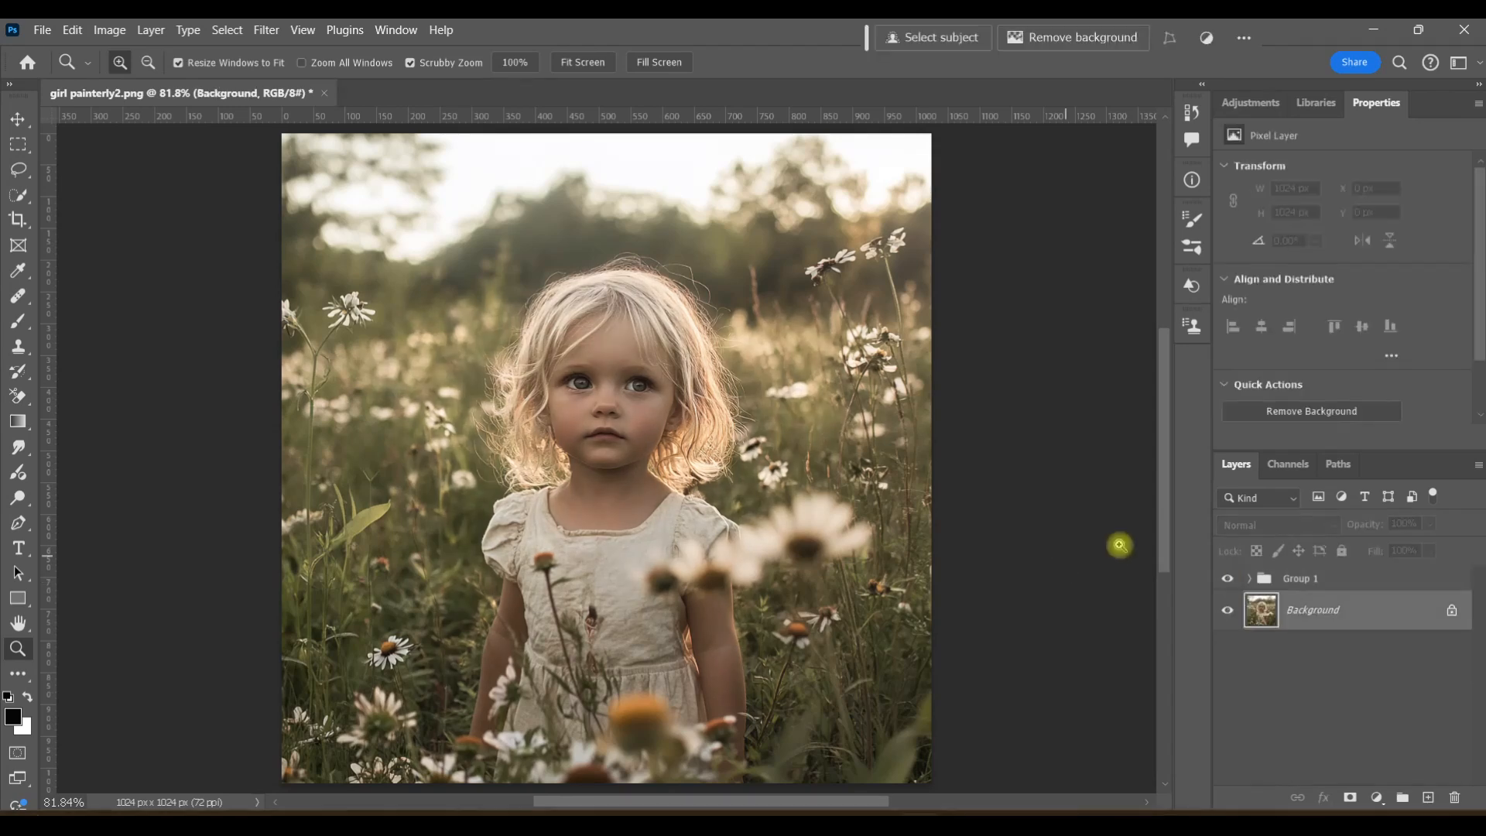
Reopen the skin and hair layer's Camera Raw Filter in the group and set Whites to +77.
click(1248, 579)
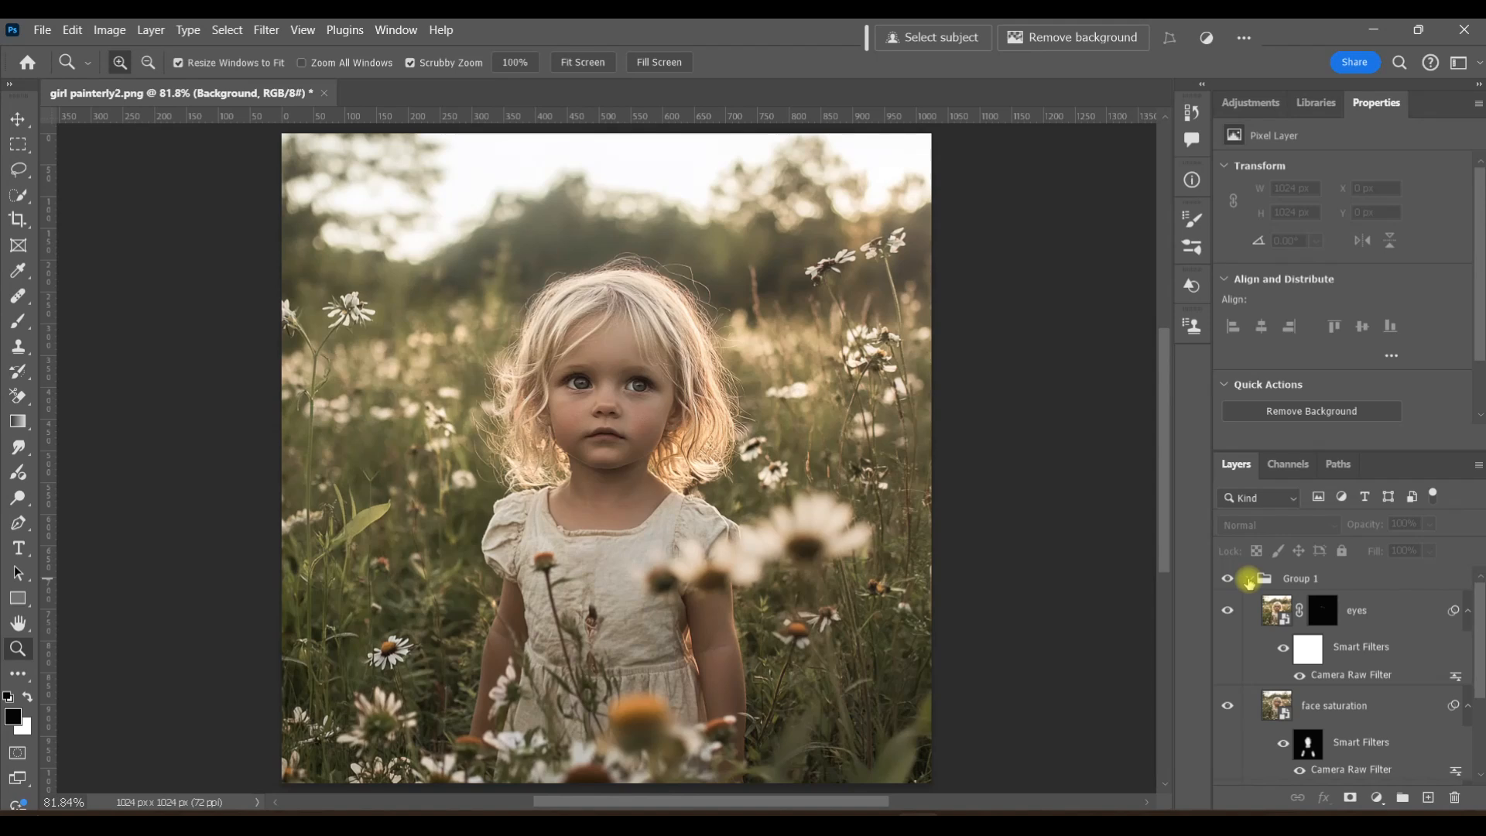
drag(1476, 647, 1480, 720)
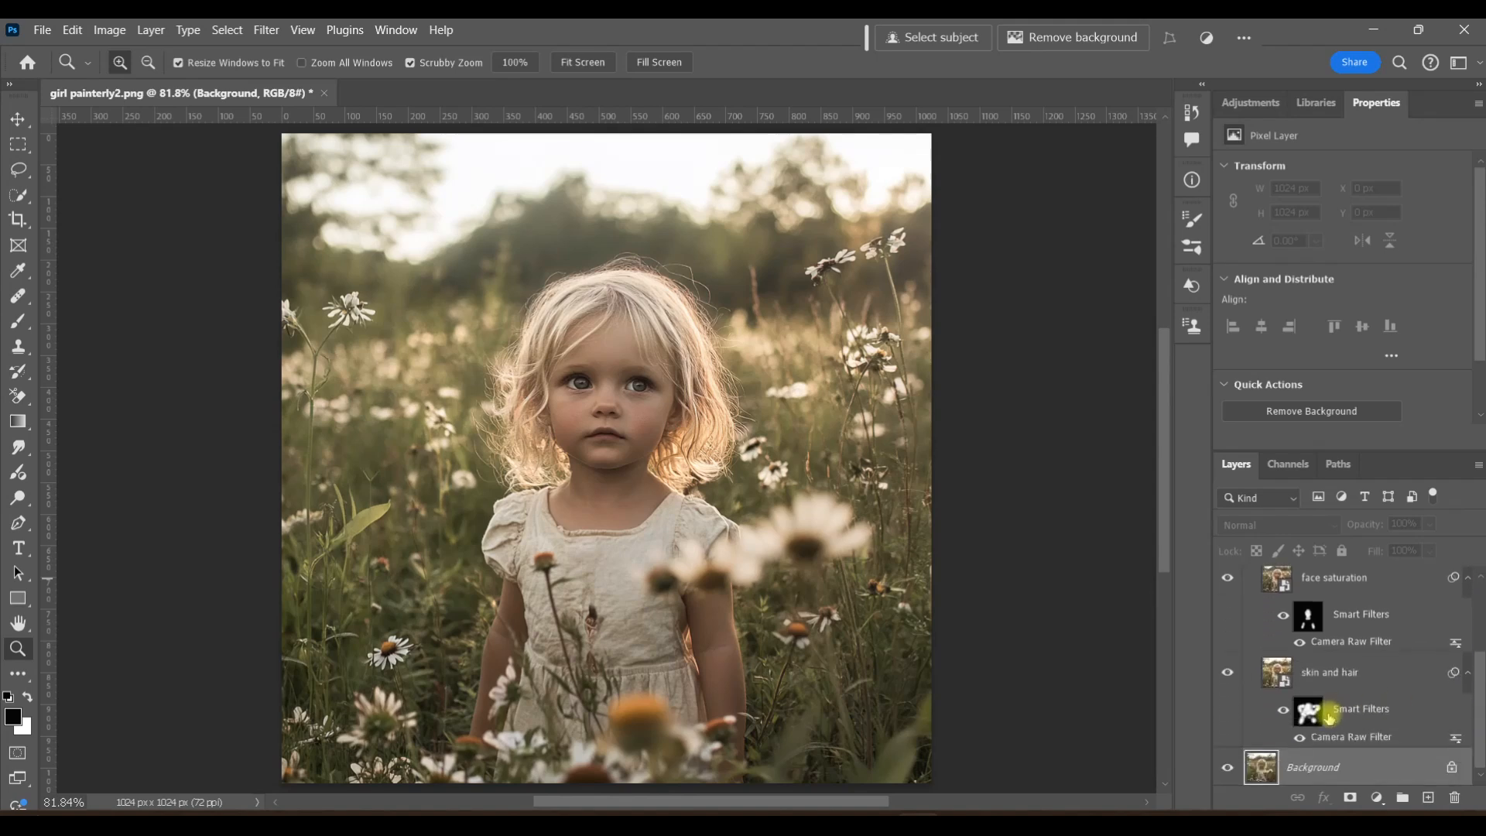
click(1366, 737)
double_click(1367, 736)
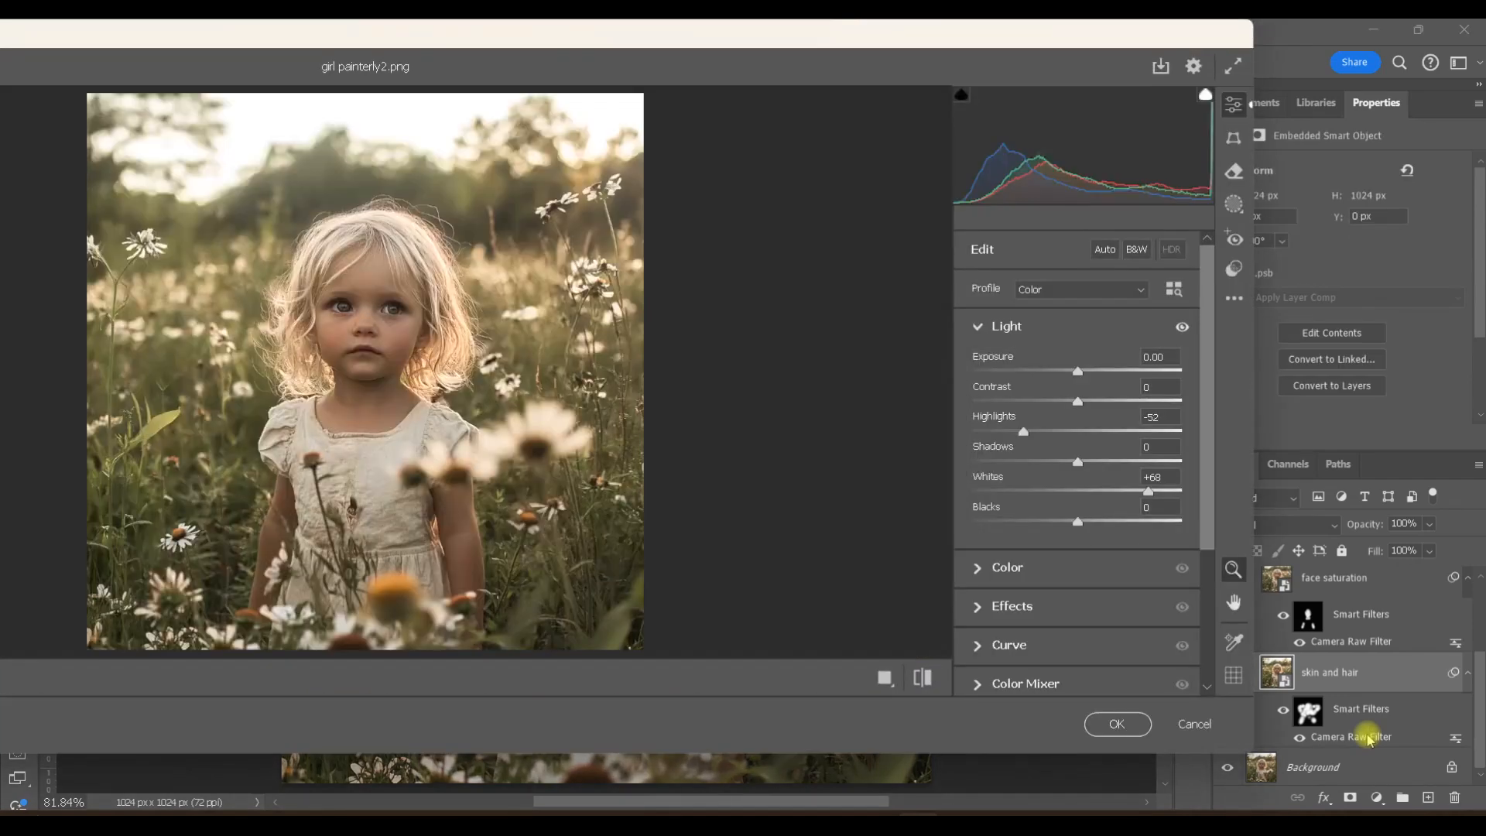
drag(1148, 494, 1157, 496)
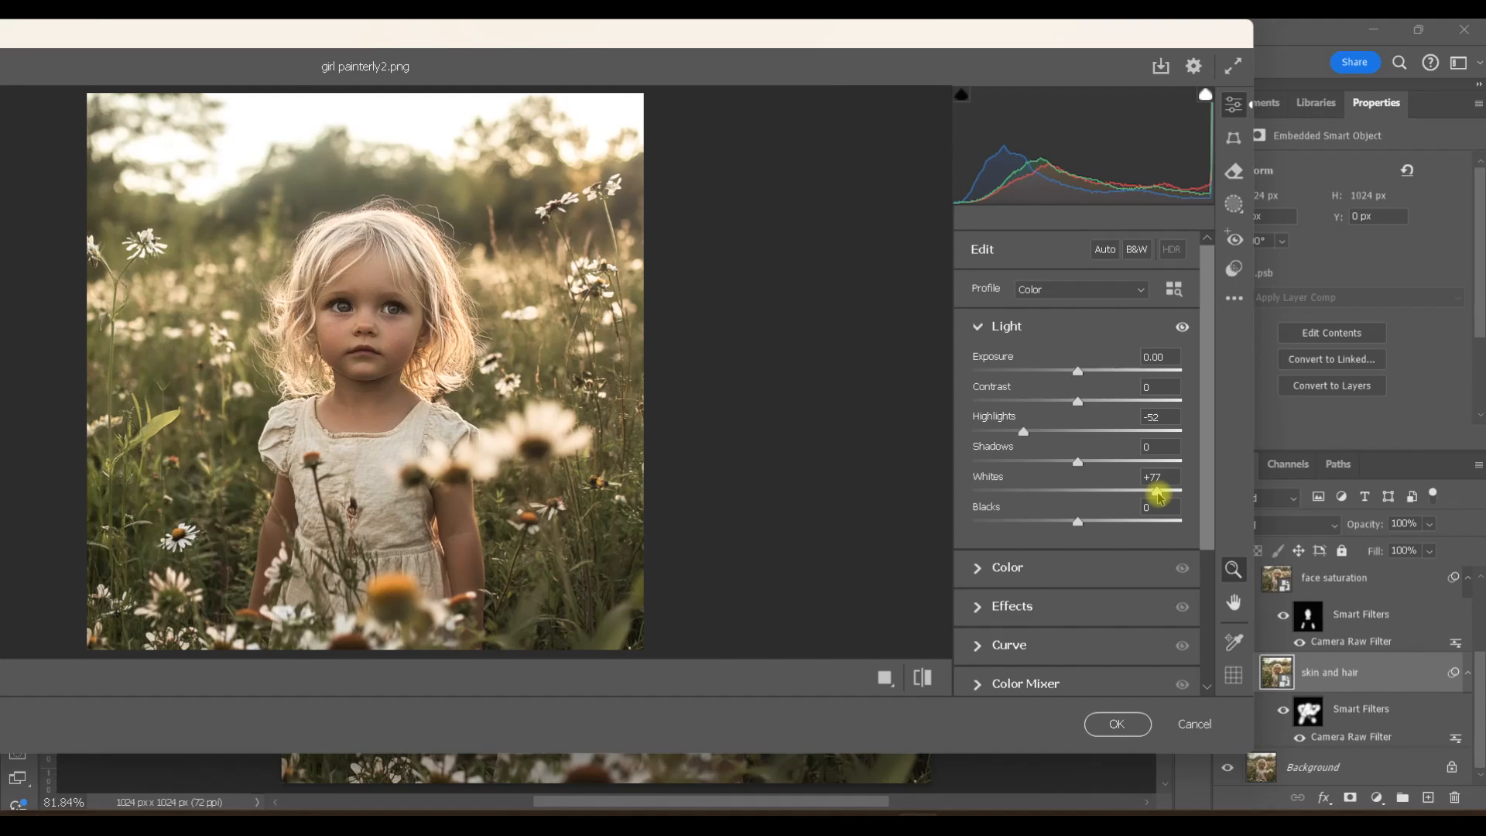
click(1118, 723)
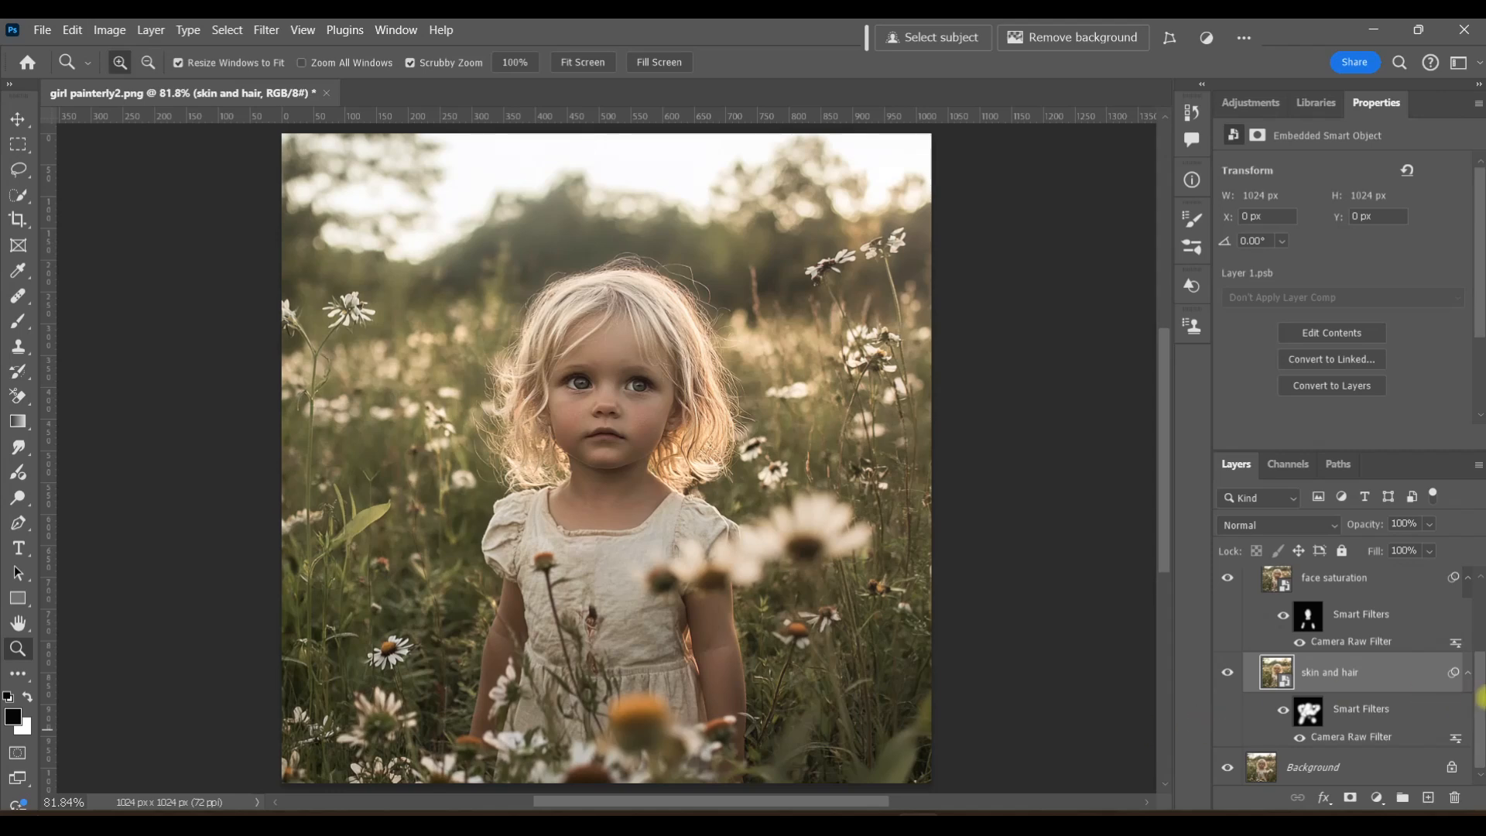
Make more room for the layer list, collapse Group 1 and rename it "brighten hair, skin".
scroll(1478, 716, up, 3)
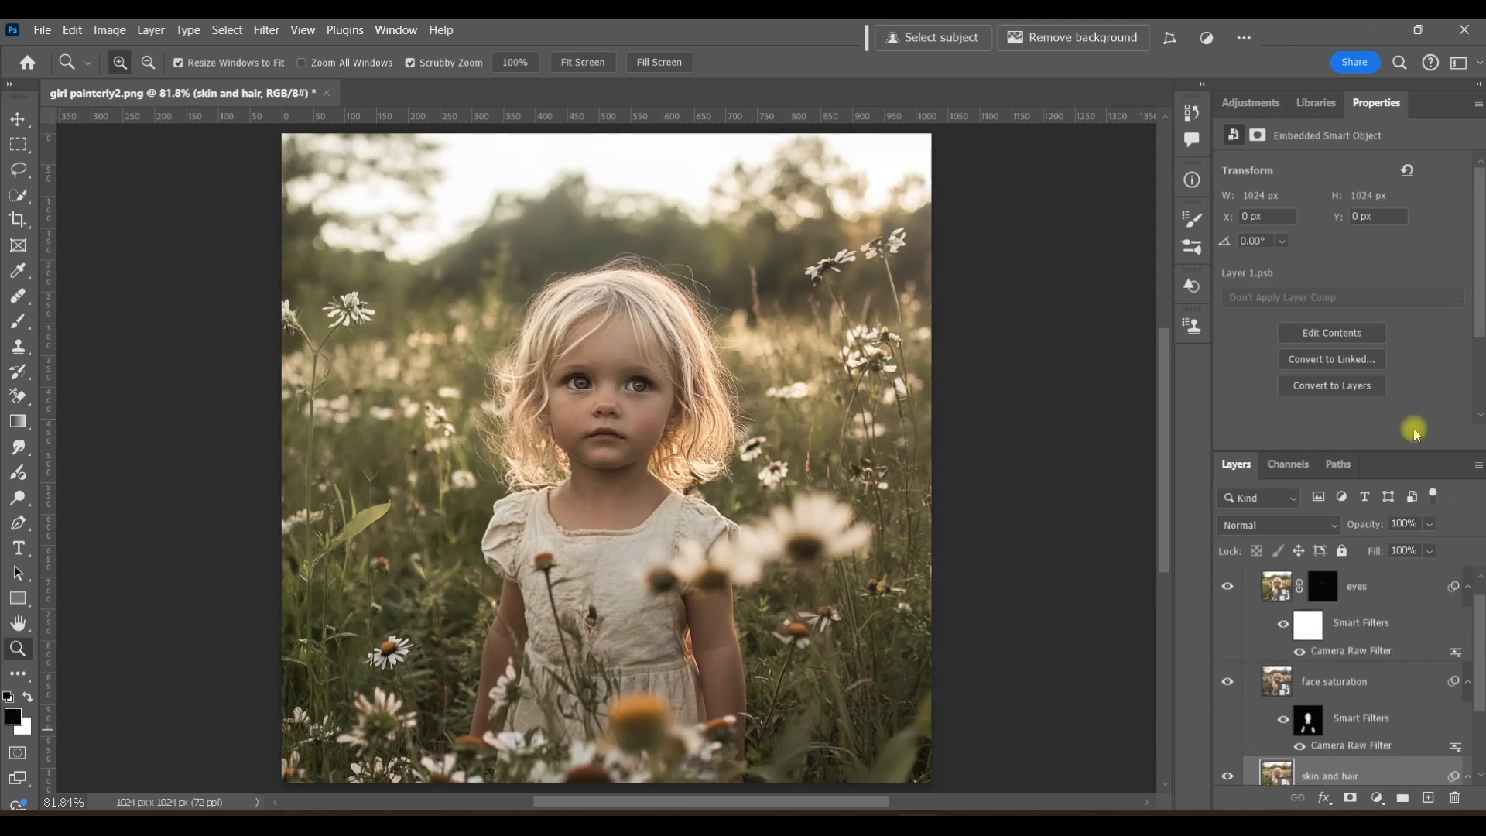
drag(1408, 449, 1415, 286)
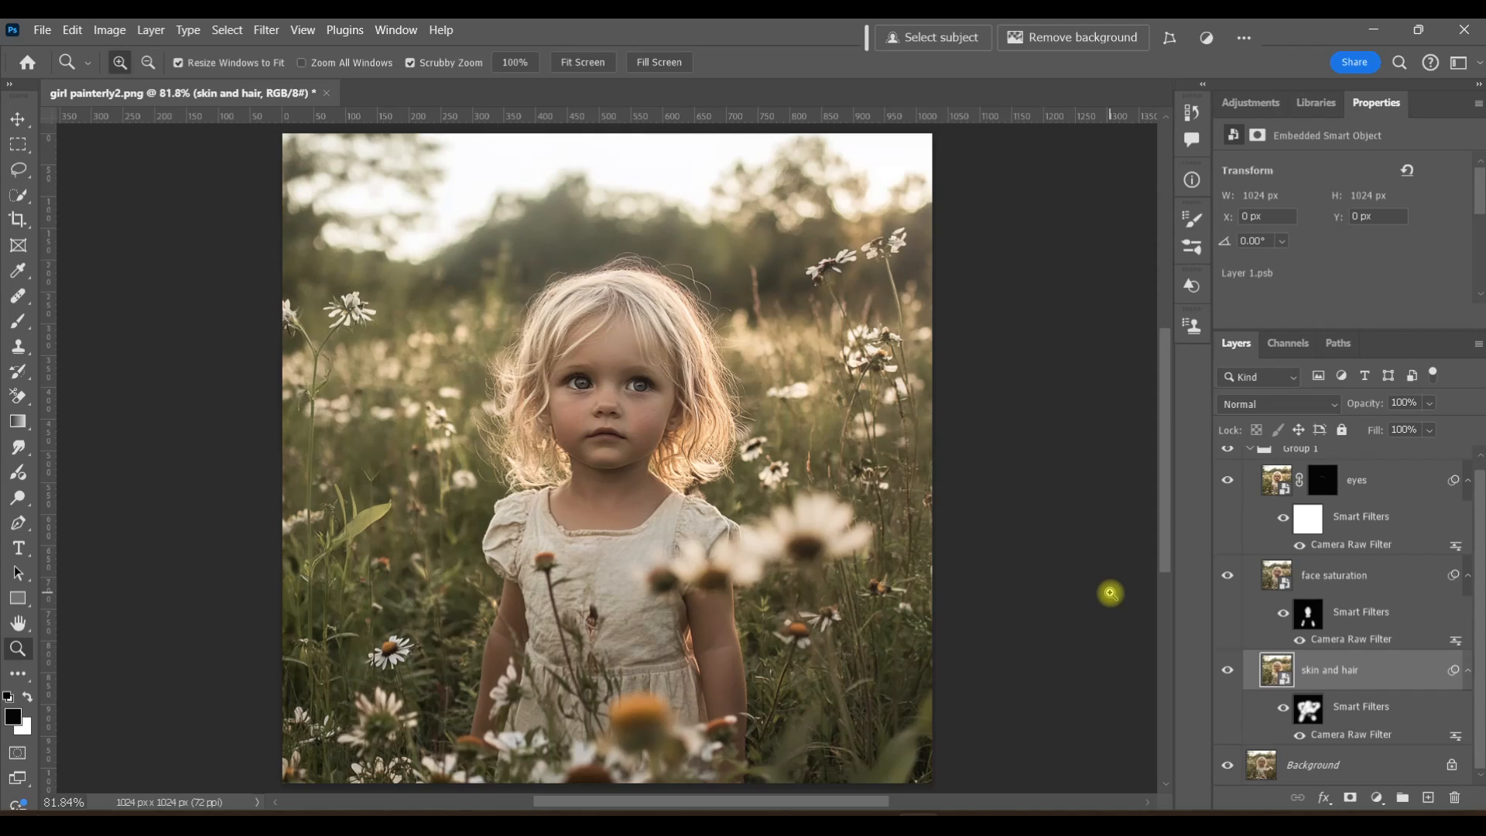
click(1250, 450)
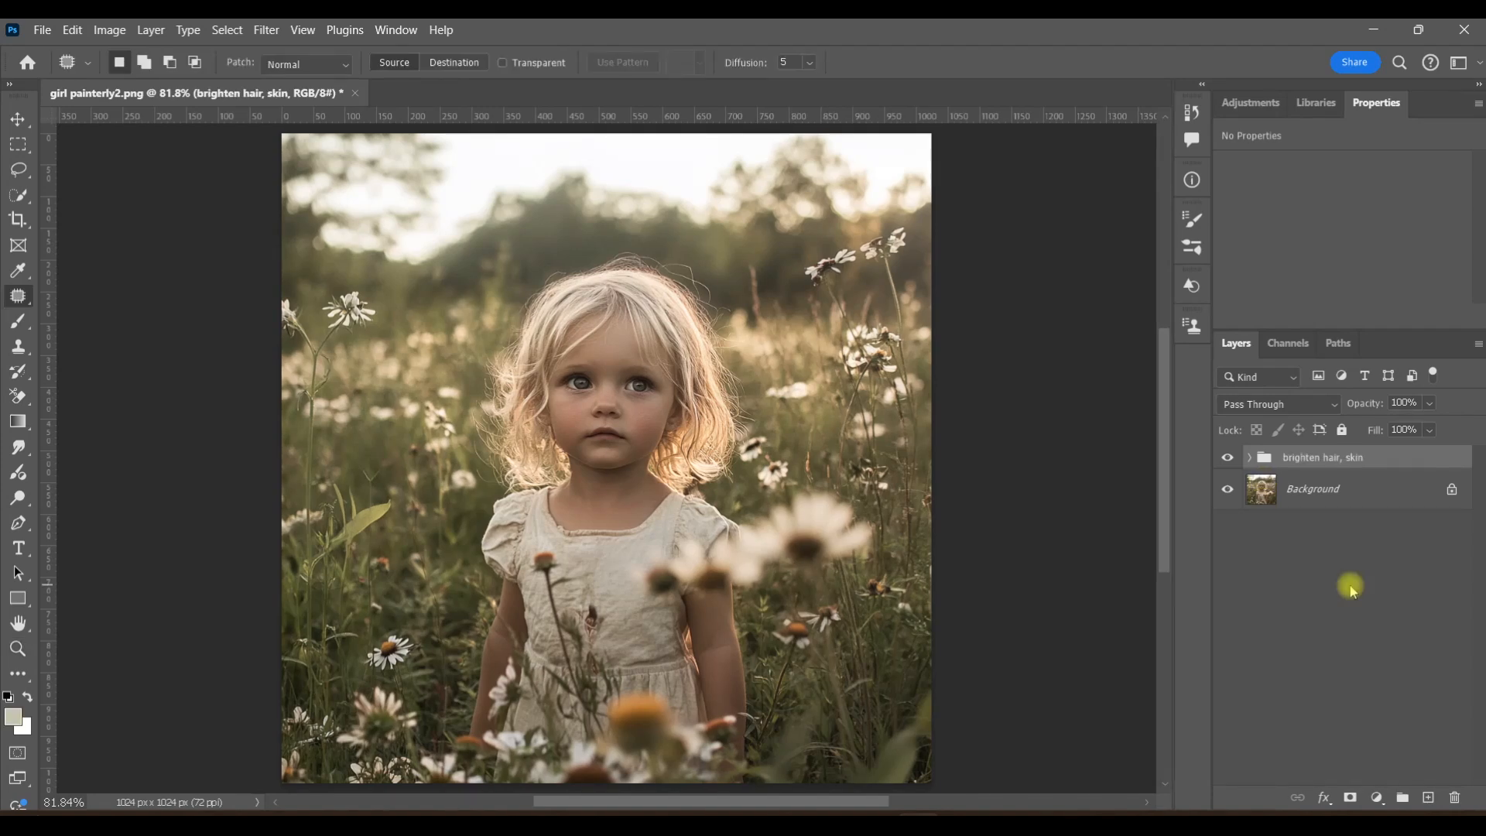
Stamp the visible layers into a new top layer and lasso the sky and treetops with an 8 px feather.
key(ctrl+alt+shift+e)
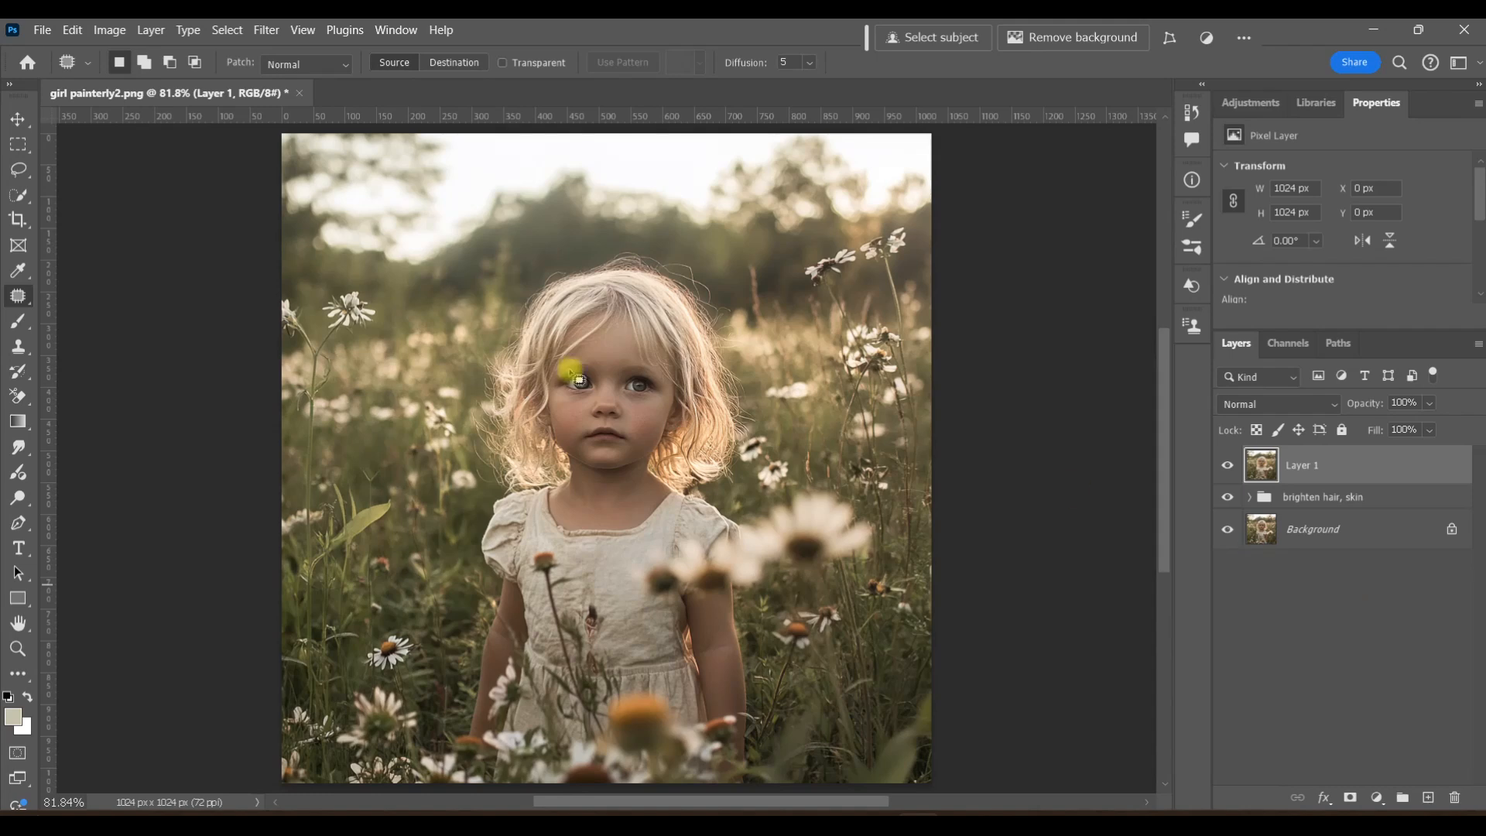
click(17, 169)
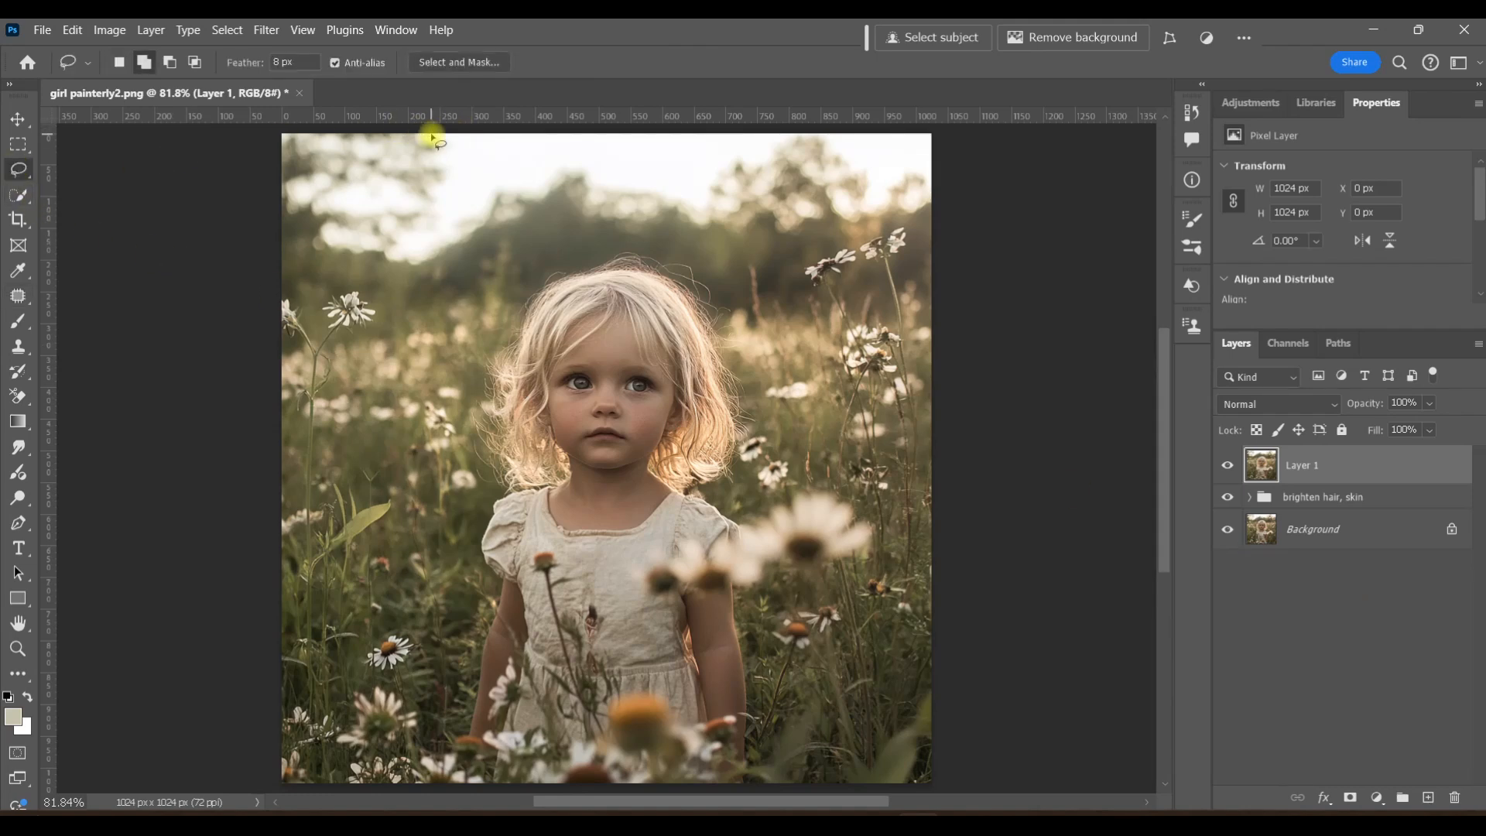
mouse_move(282, 137)
mouse_down()
mouse_move(288, 216)
mouse_move(338, 253)
mouse_move(426, 272)
mouse_move(571, 199)
mouse_move(592, 219)
mouse_move(758, 214)
mouse_move(807, 237)
mouse_move(929, 217)
mouse_move(961, 150)
mouse_move(924, 122)
mouse_move(276, 97)
mouse_up()
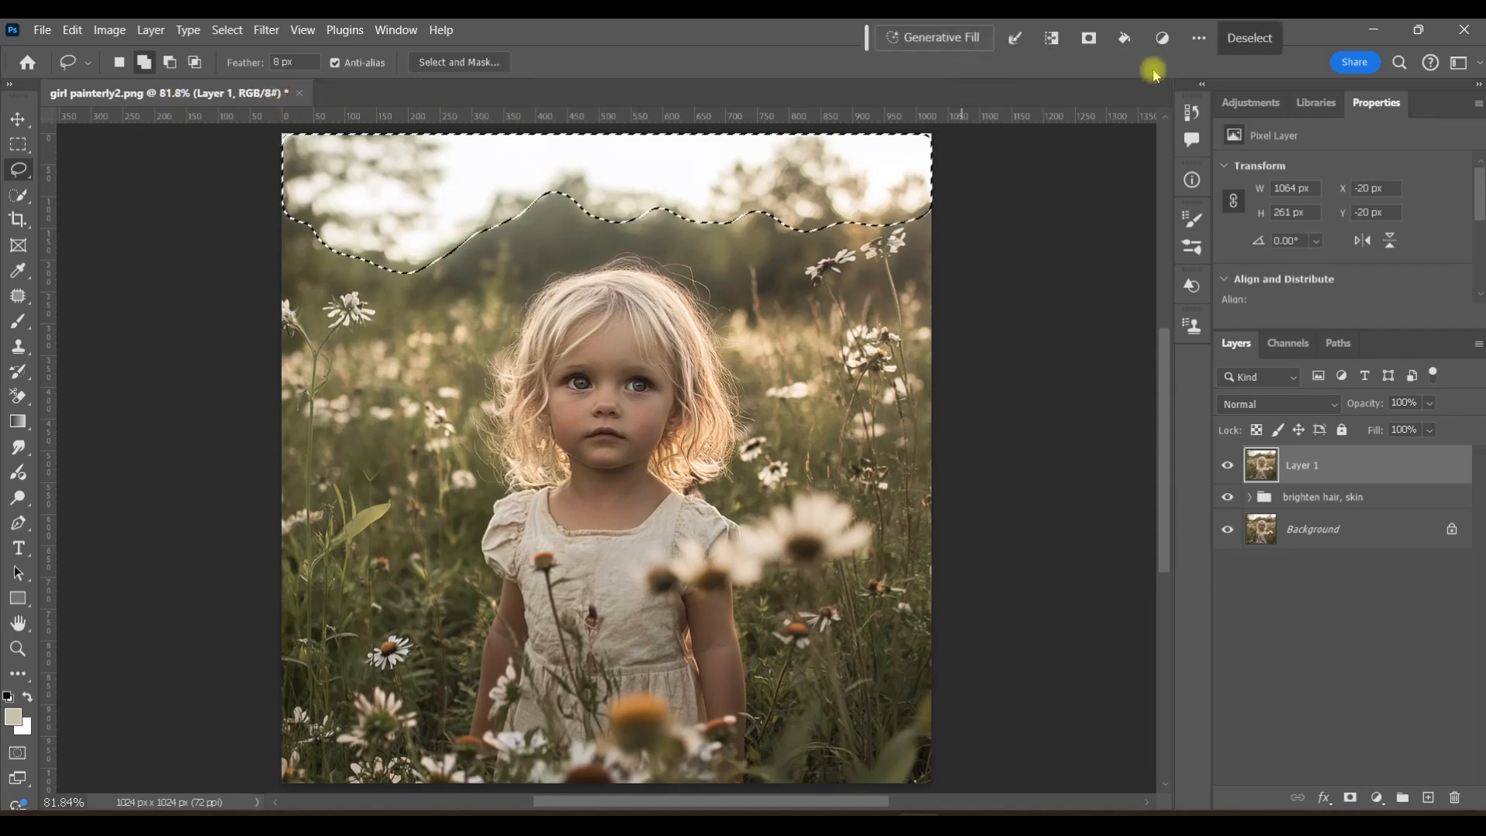
Generate a fill for the selected sky without a prompt, compare the three variations and keep the first one.
click(950, 37)
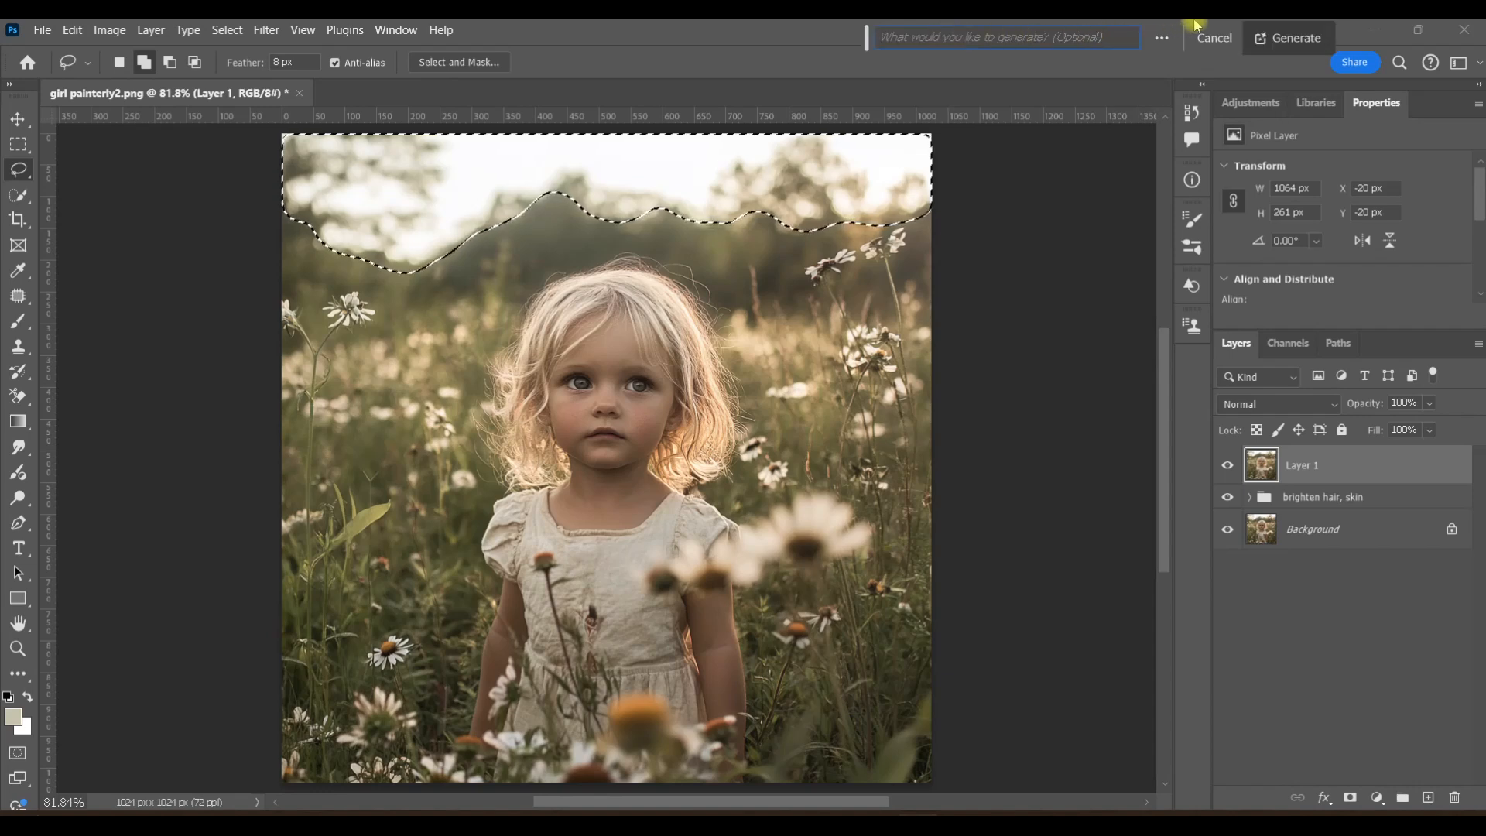
click(1287, 38)
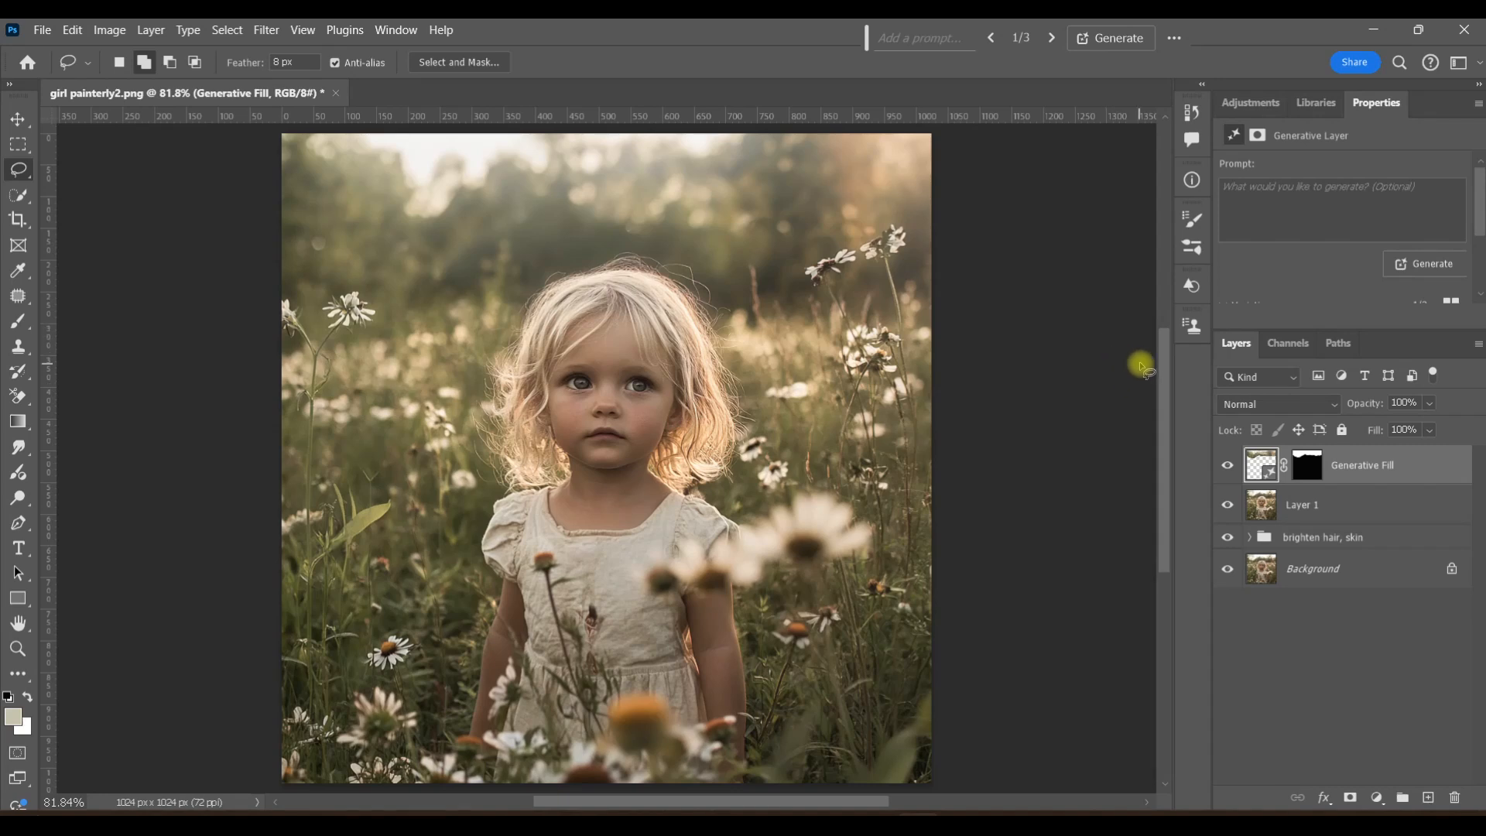
click(1053, 39)
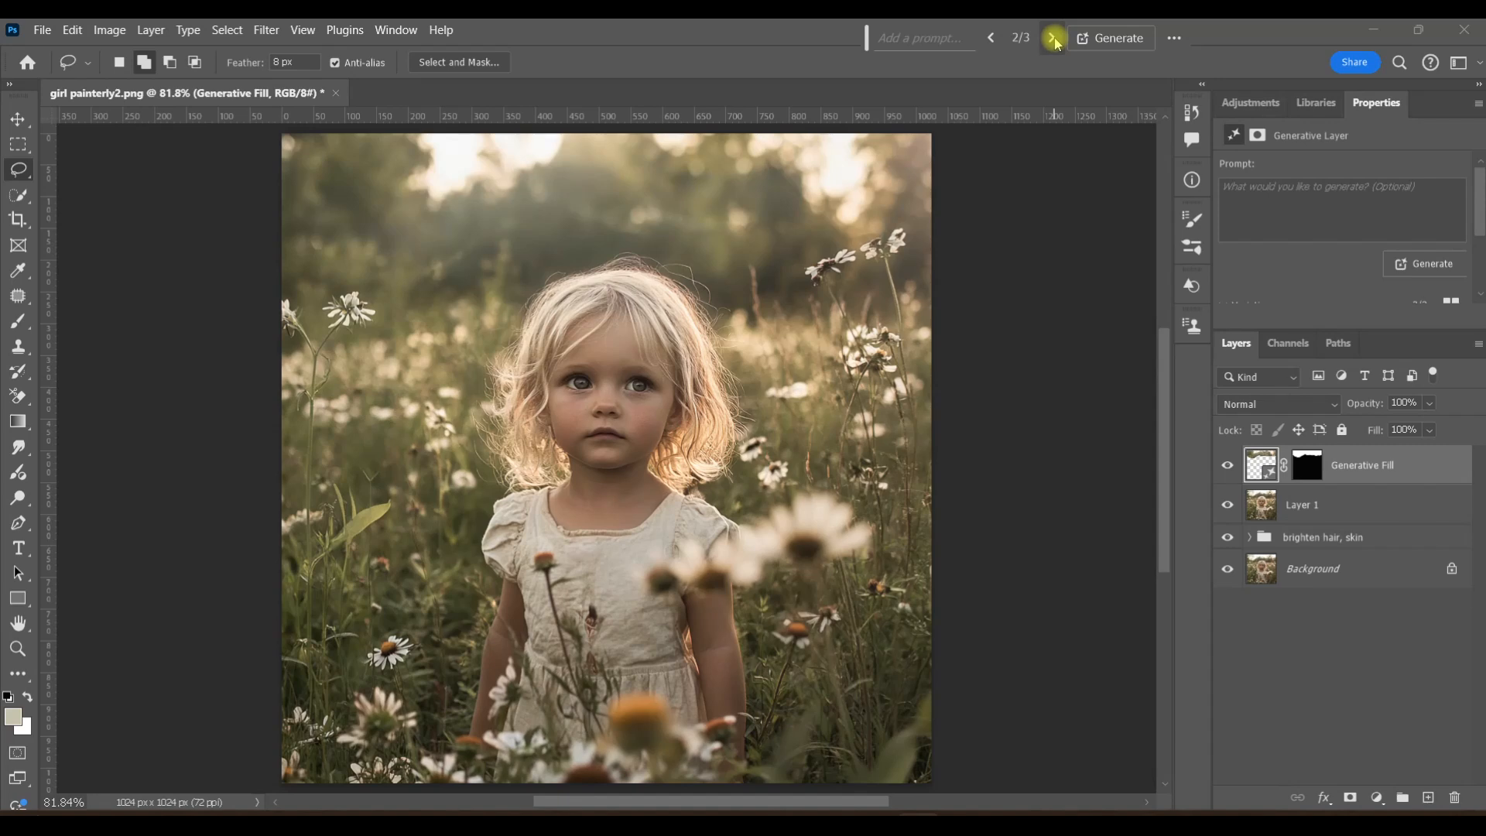
click(1054, 39)
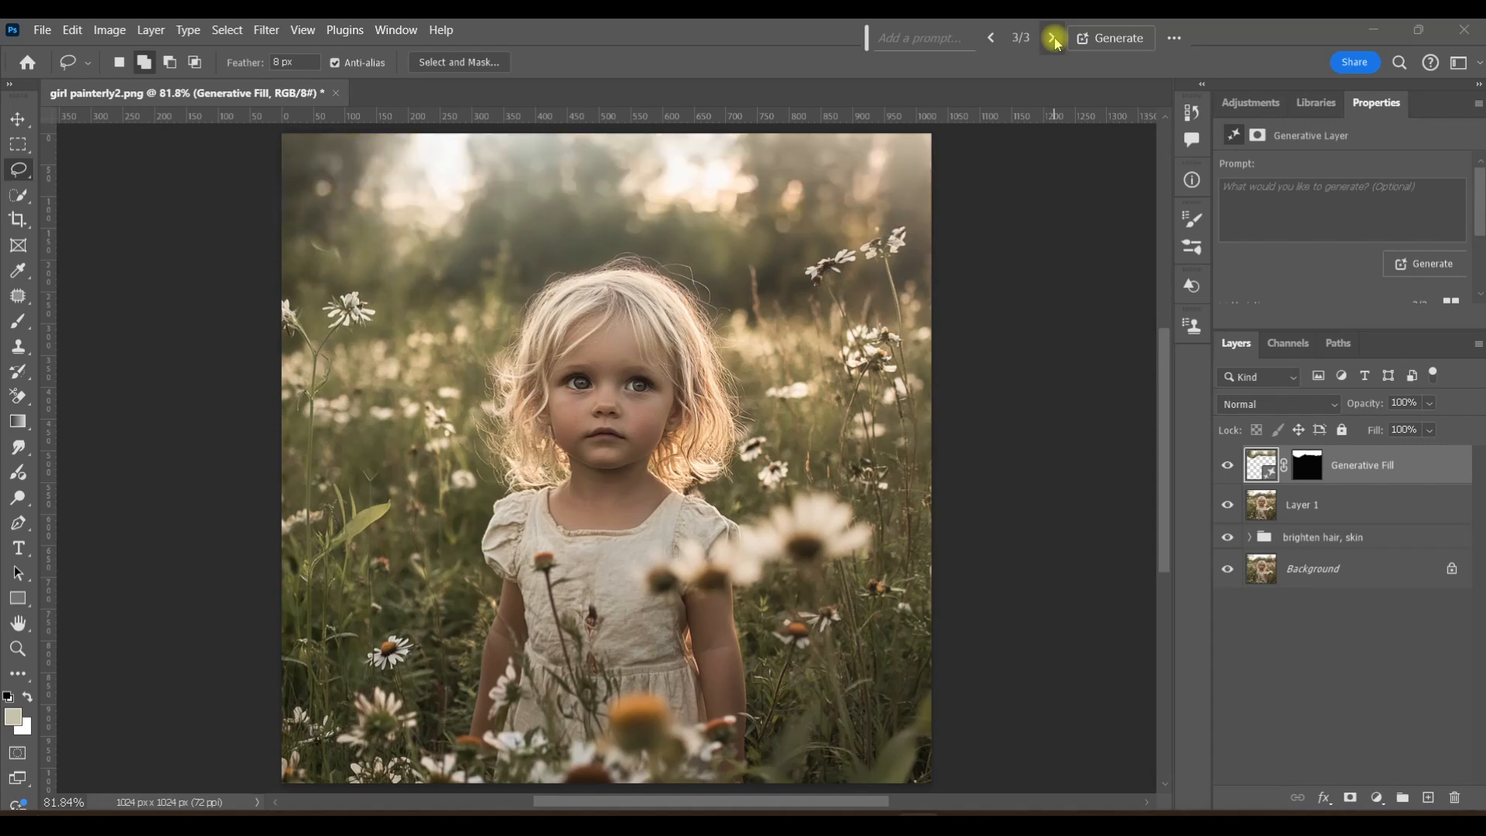
click(992, 39)
click(992, 39)
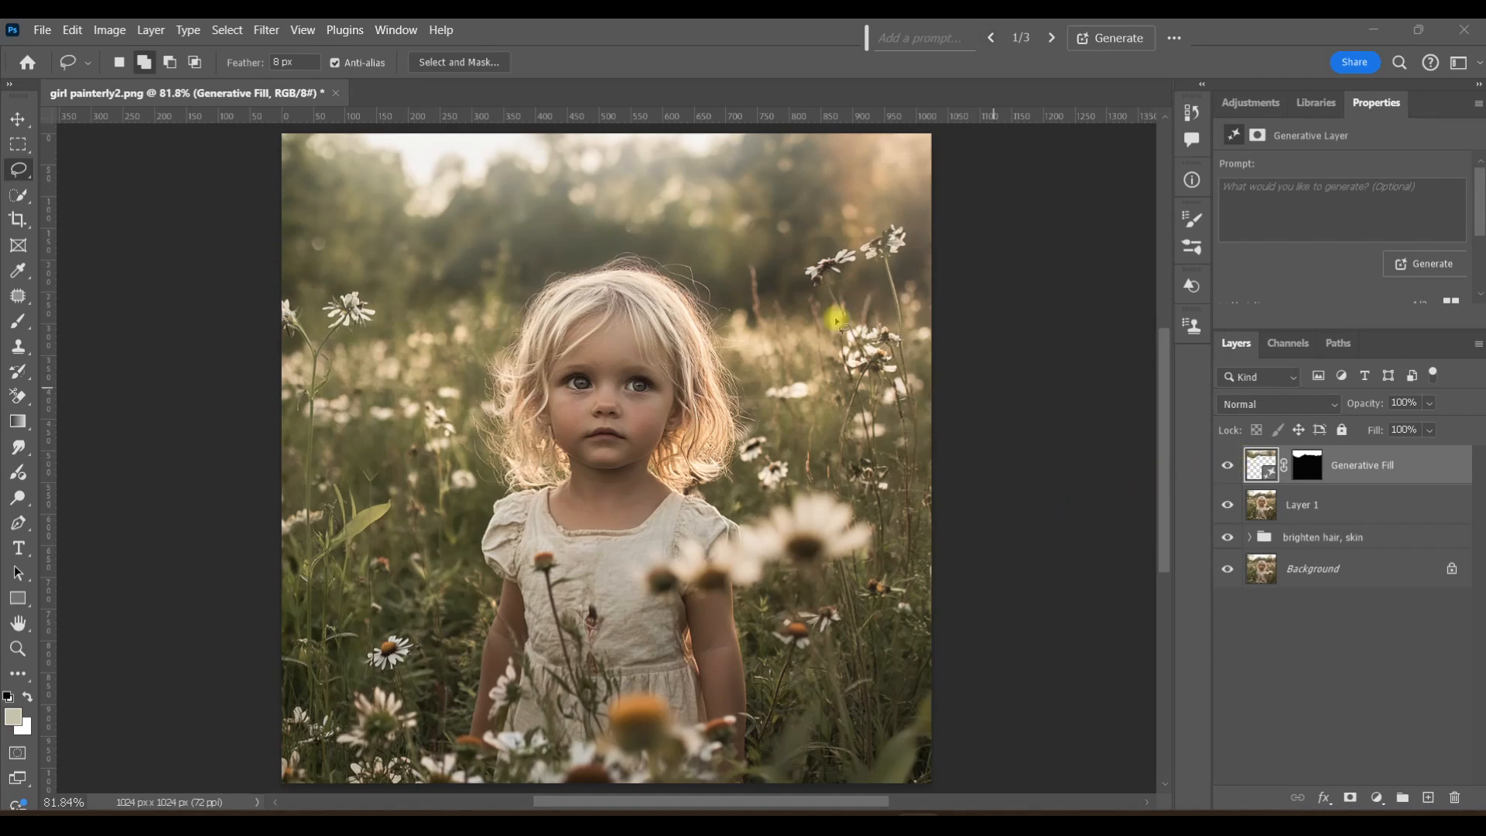
On a new empty layer above the Generative Fill layer, set the Brush tool's Scatter to 534% and Opacity Jitter to 98%.
click(20, 322)
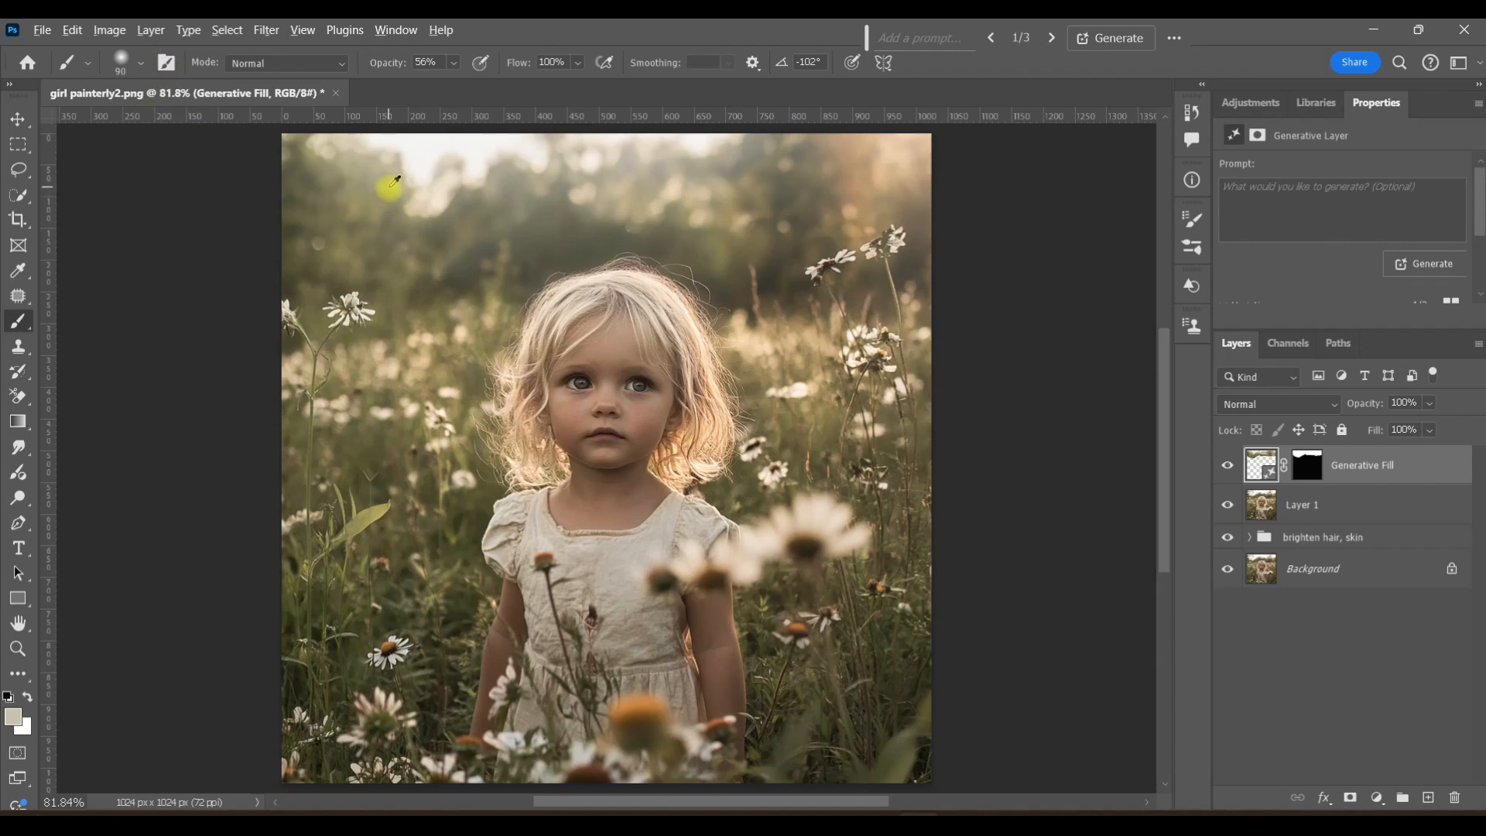
key(ctrl+shift+alt+n)
click(166, 62)
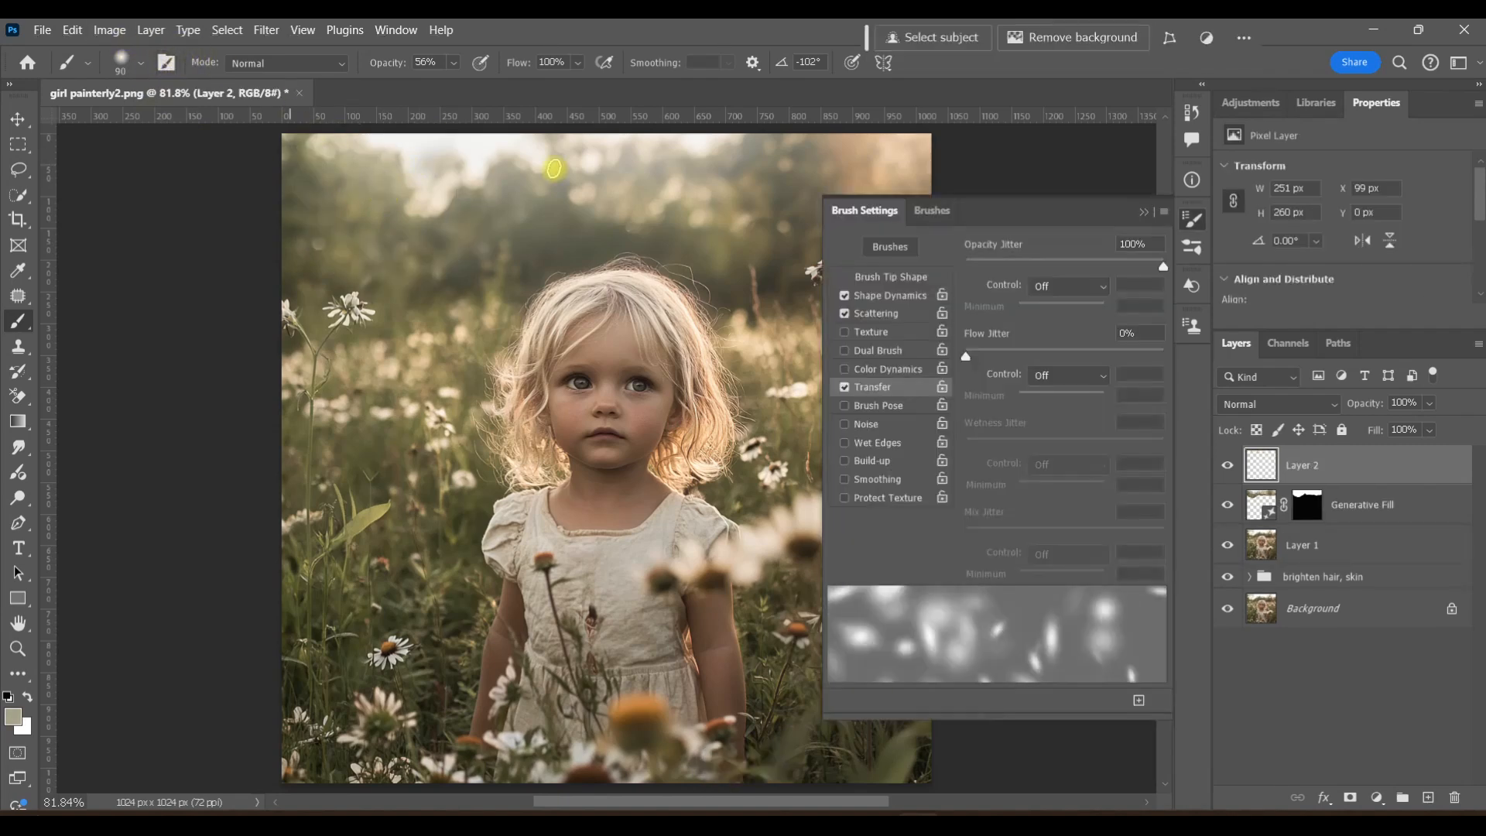
click(888, 296)
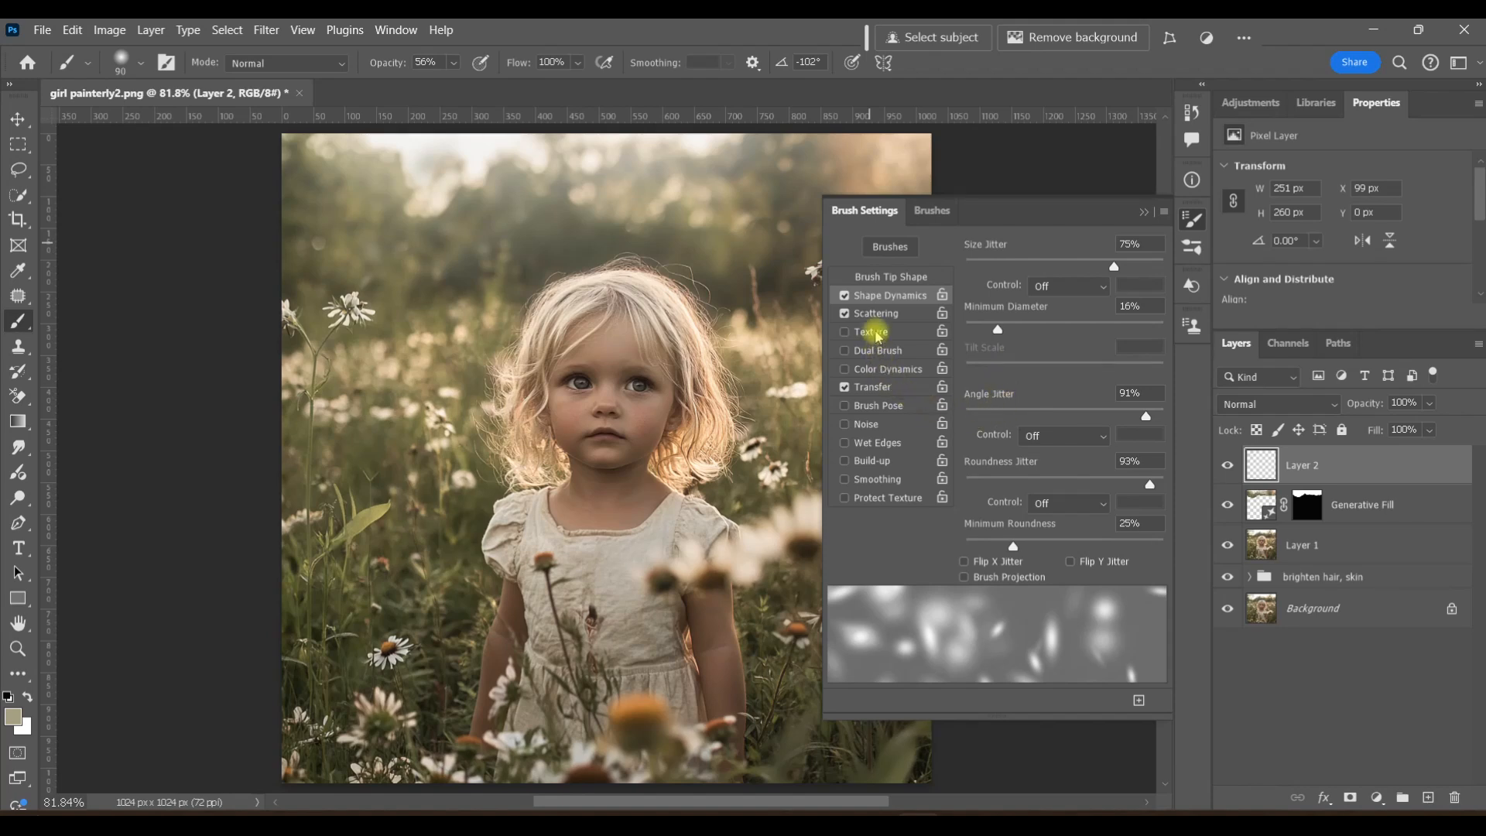
click(874, 313)
mouse_move(998, 267)
mouse_down()
mouse_move(1151, 265)
mouse_move(955, 267)
mouse_move(1072, 264)
mouse_up()
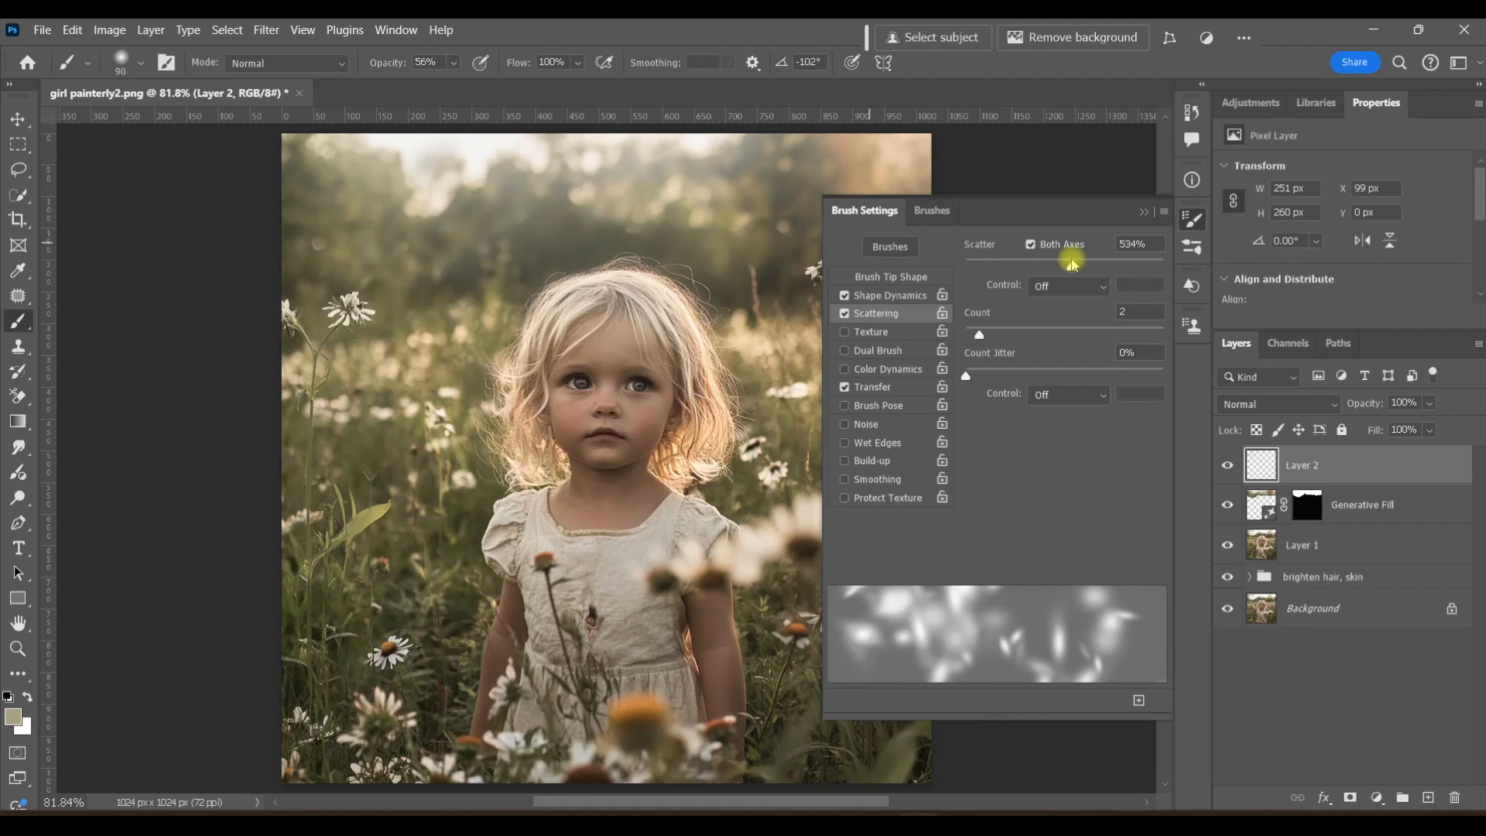
click(887, 390)
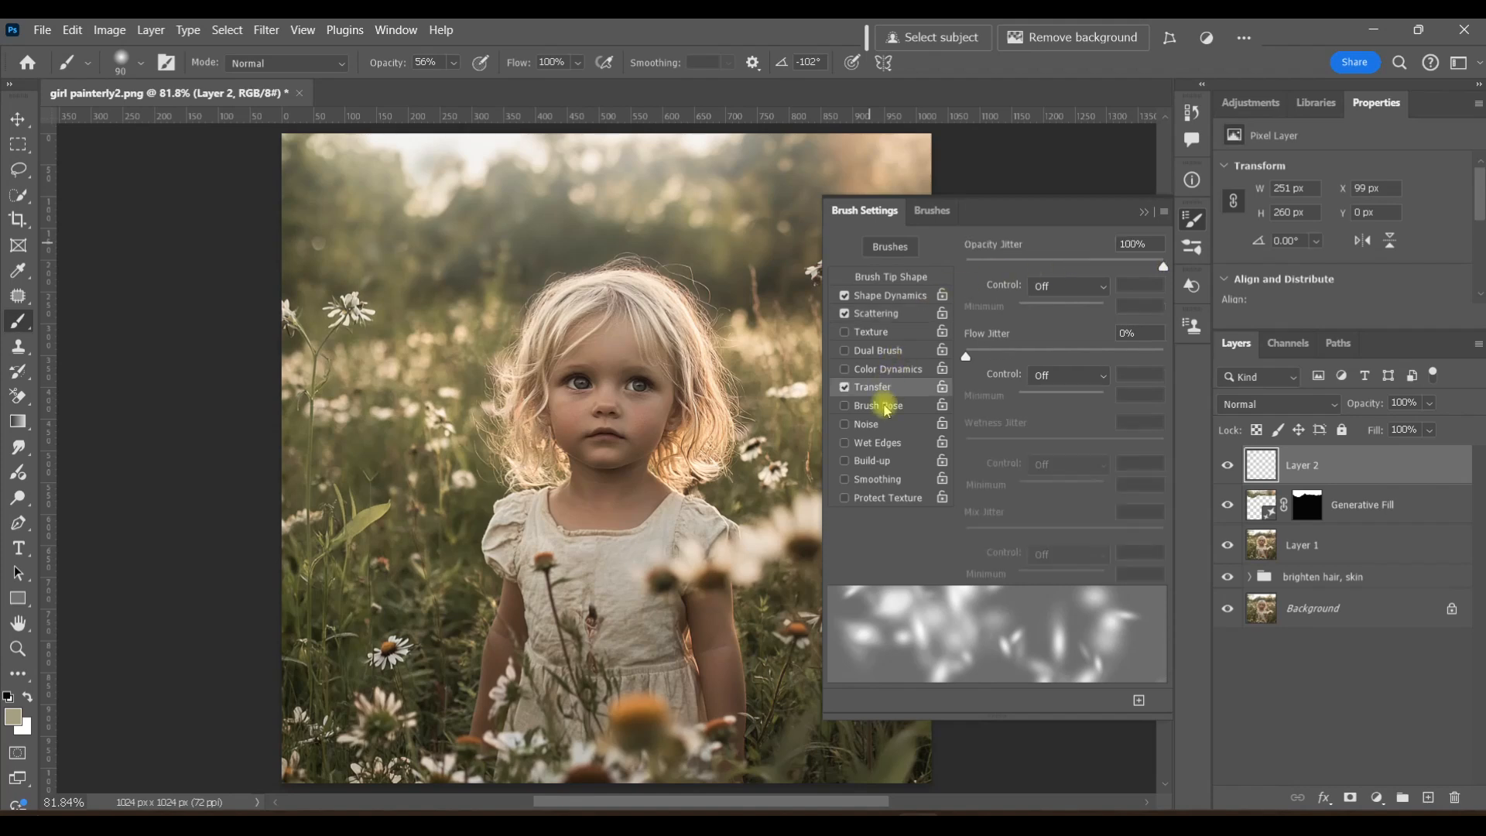
mouse_move(1163, 268)
mouse_down()
mouse_move(982, 265)
mouse_move(1161, 260)
mouse_up()
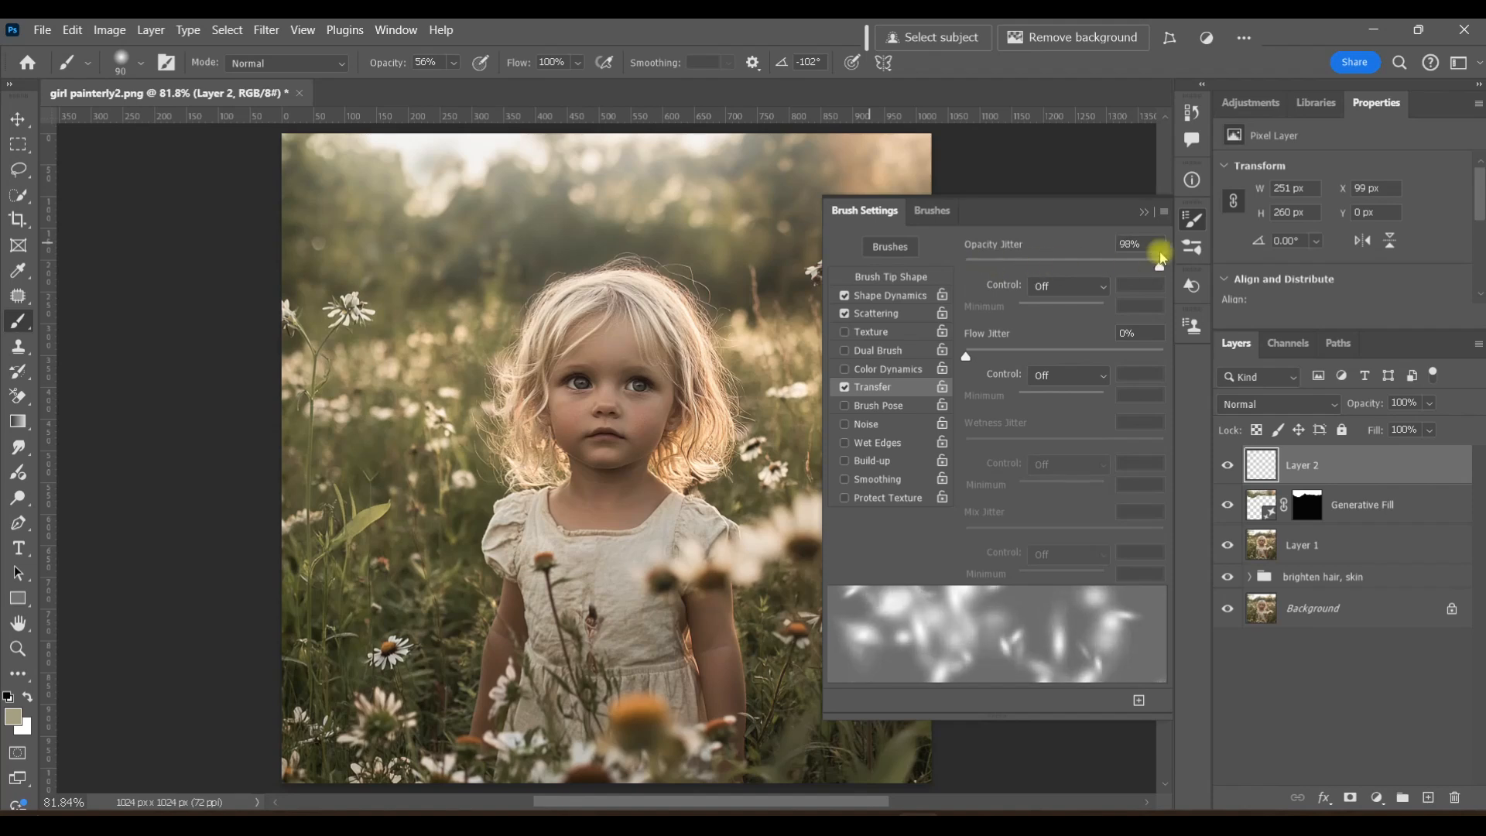
click(1143, 211)
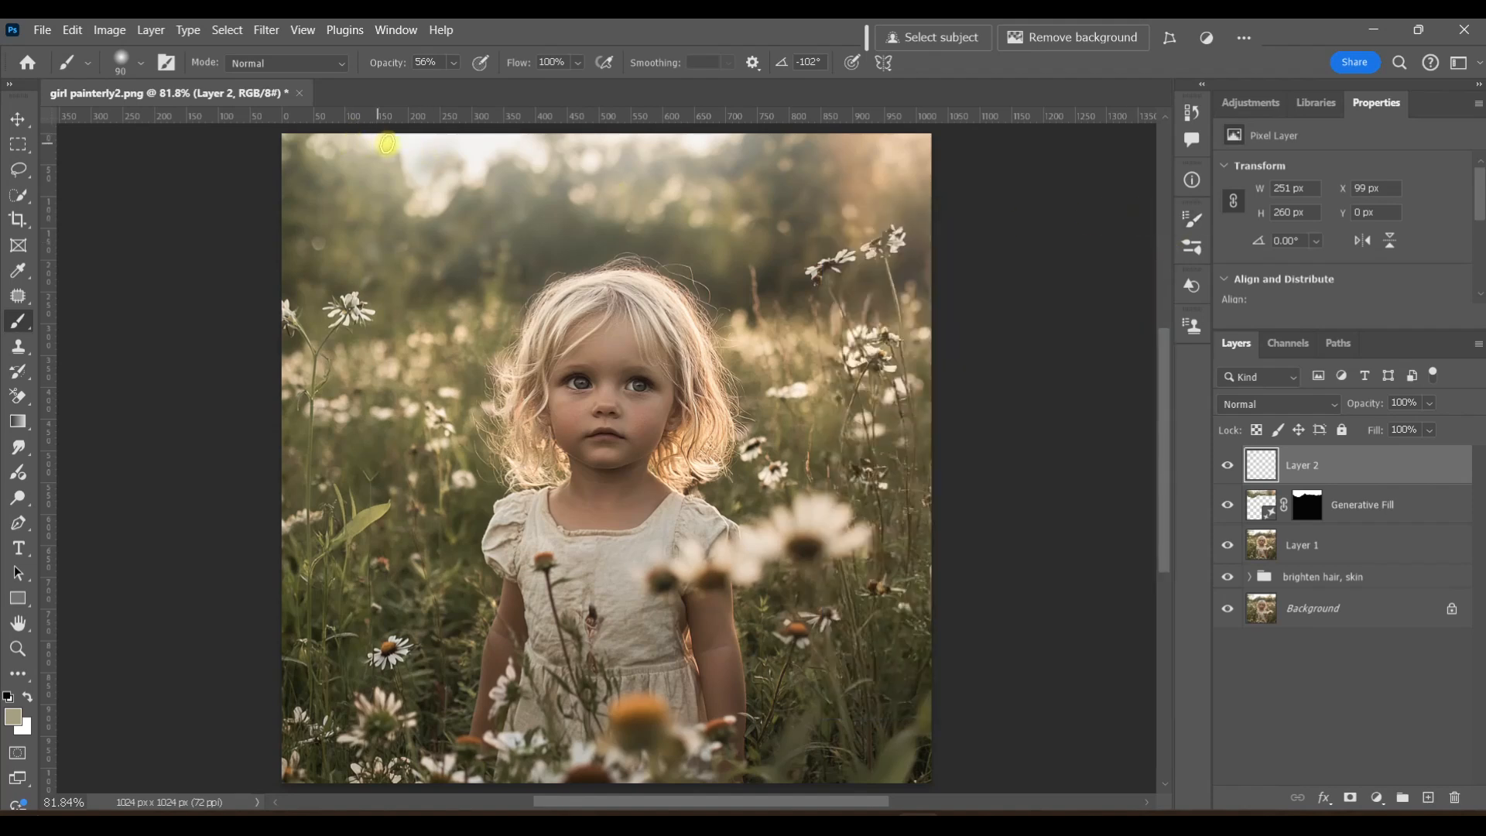
Paint sampled background colours over the bright sky patches along the upper left of the picture on Layer 2.
drag(371, 139, 440, 148)
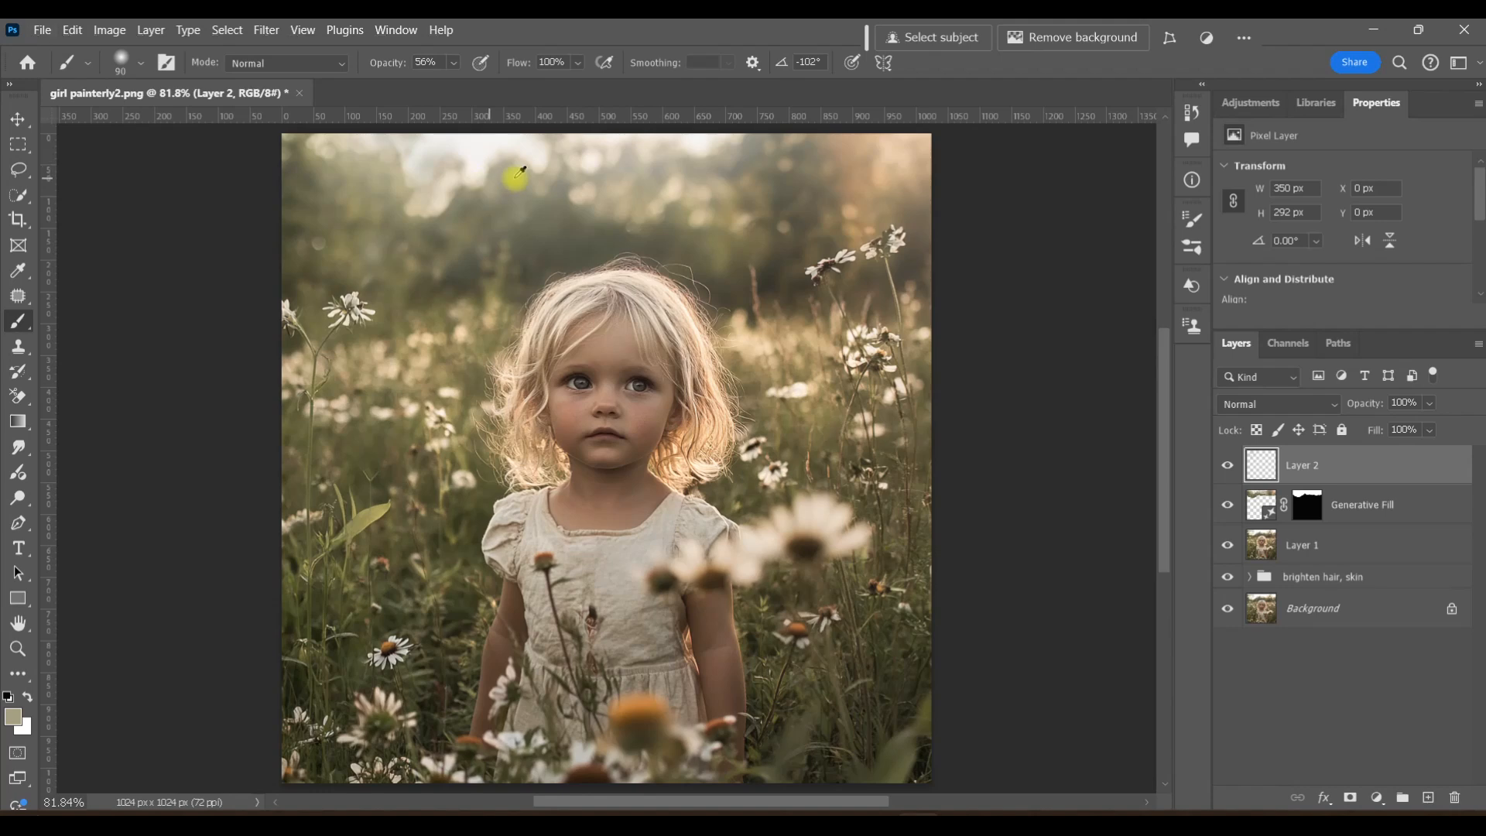
mouse_move(521, 147)
mouse_down()
mouse_move(410, 140)
mouse_move(448, 155)
mouse_up()
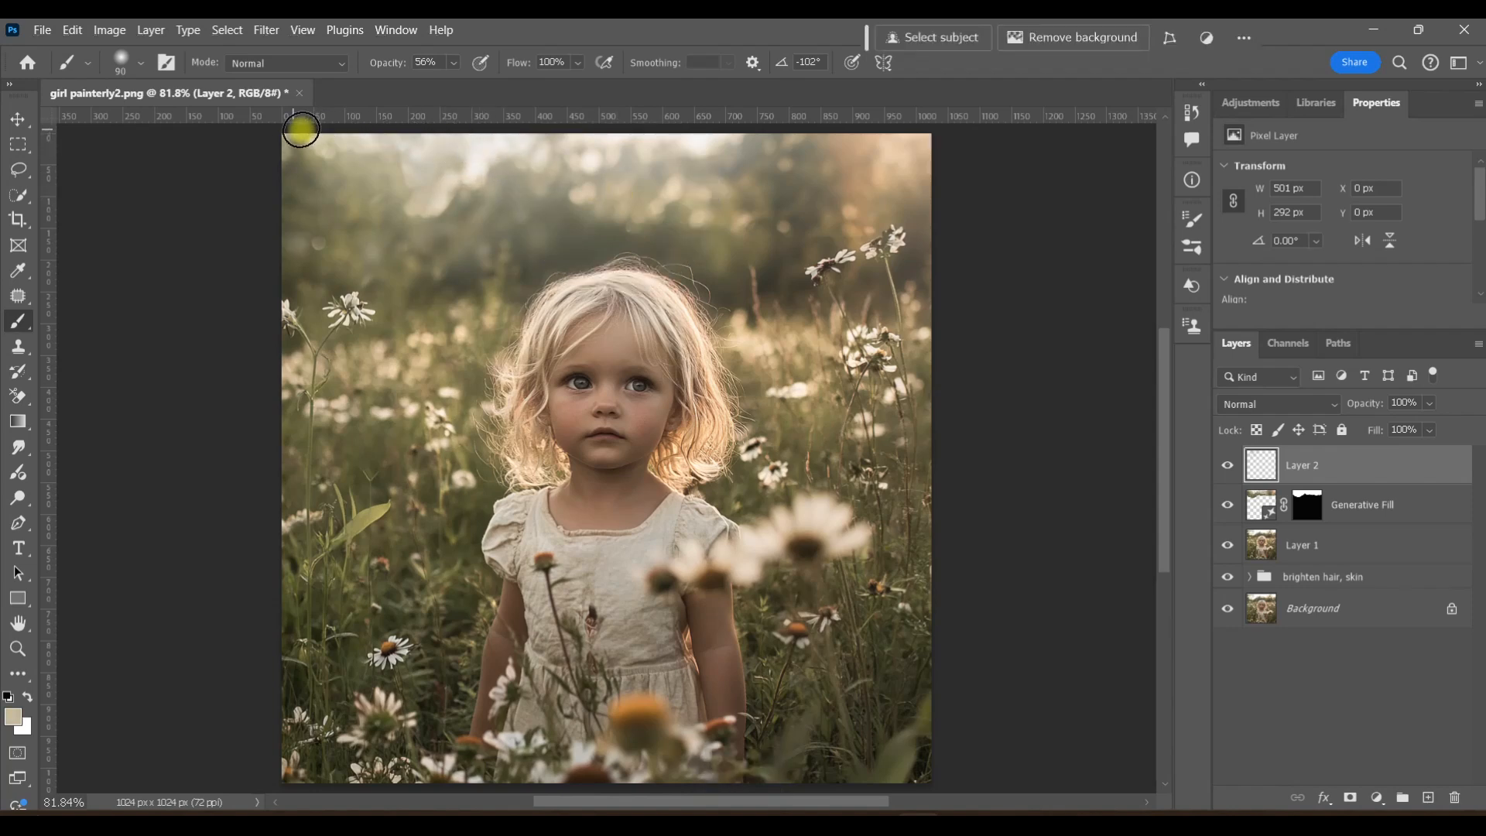
alt+click(507, 167)
mouse_move(472, 176)
mouse_down()
mouse_move(445, 159)
mouse_move(462, 165)
mouse_move(442, 192)
mouse_up()
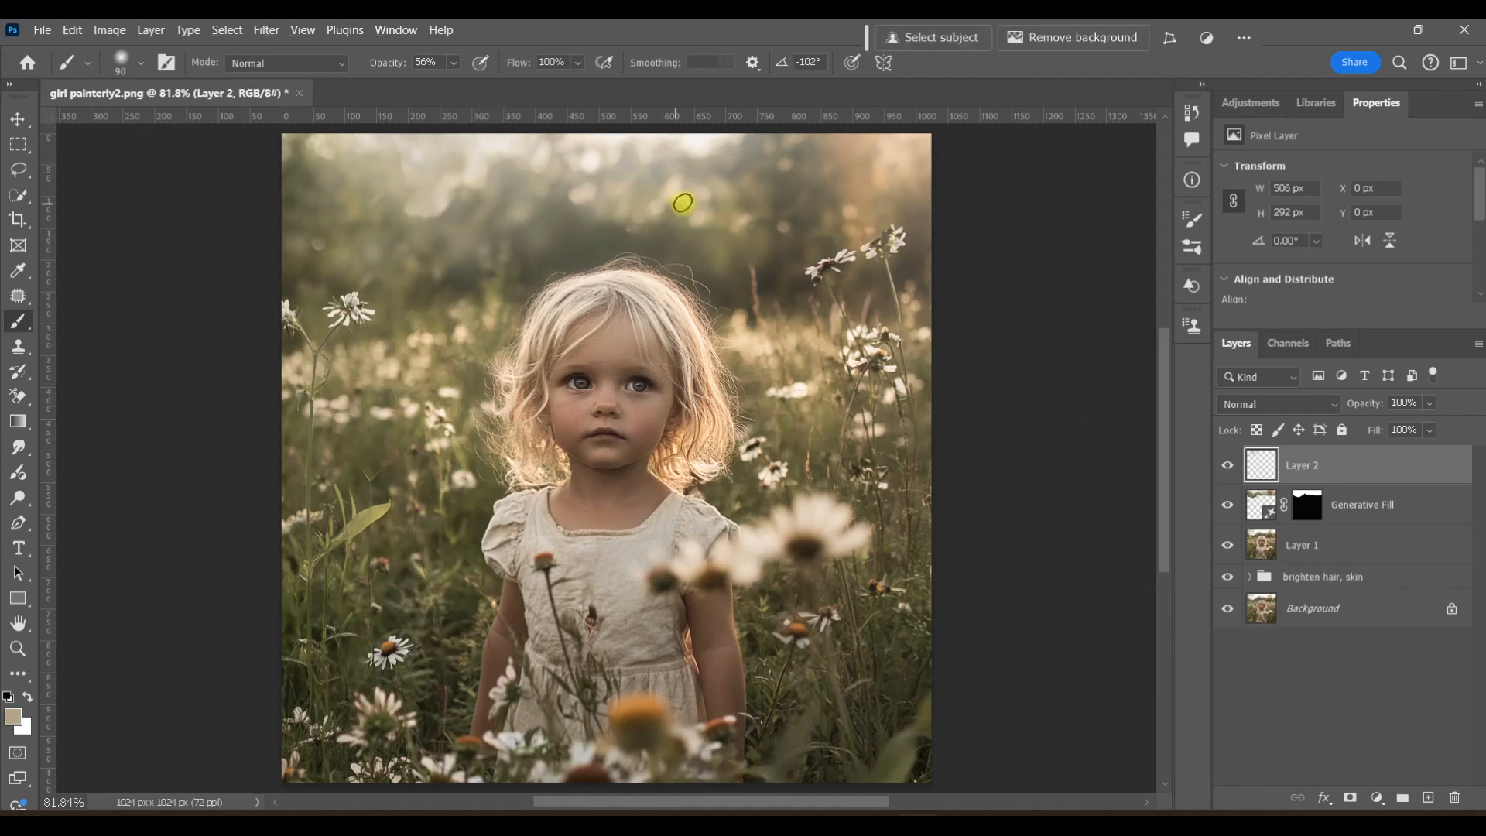
Delete the stamped Layer 1 and group Layer 2 with the Generative Fill layer under the name "sky".
click(1230, 544)
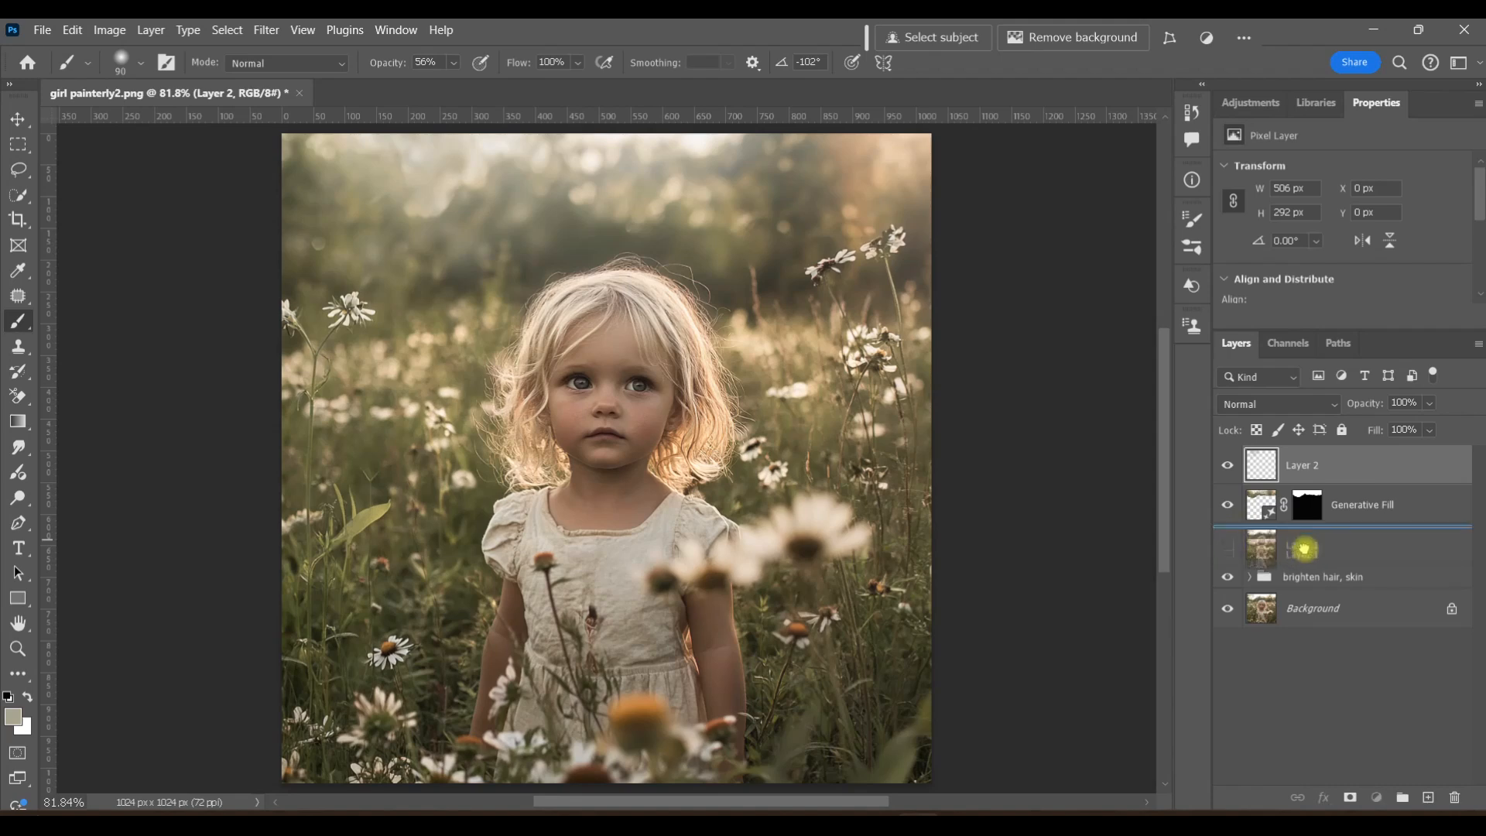
drag(1303, 548, 1454, 797)
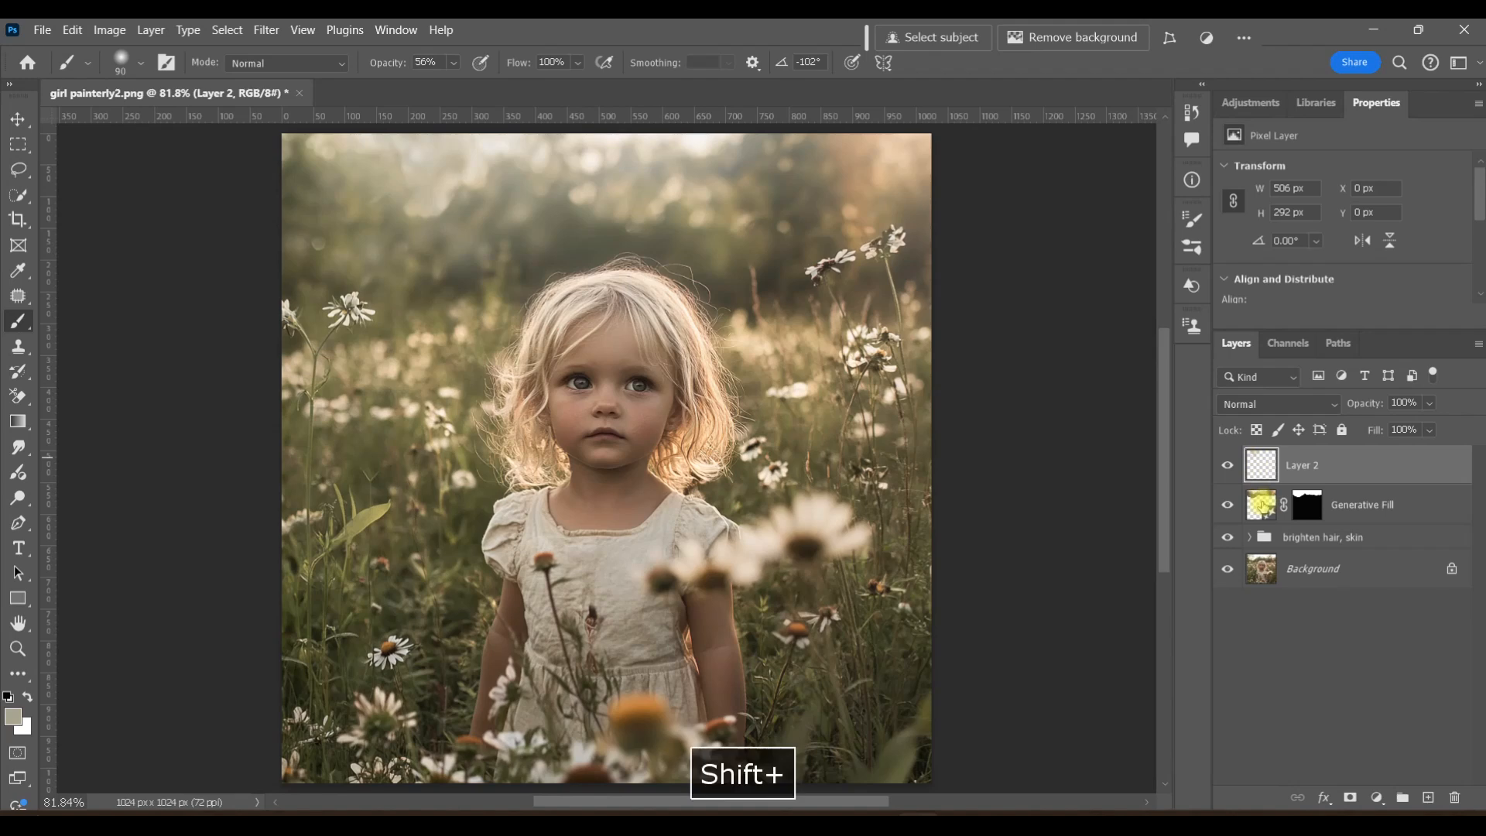
shift+click(1256, 505)
key(ctrl+g)
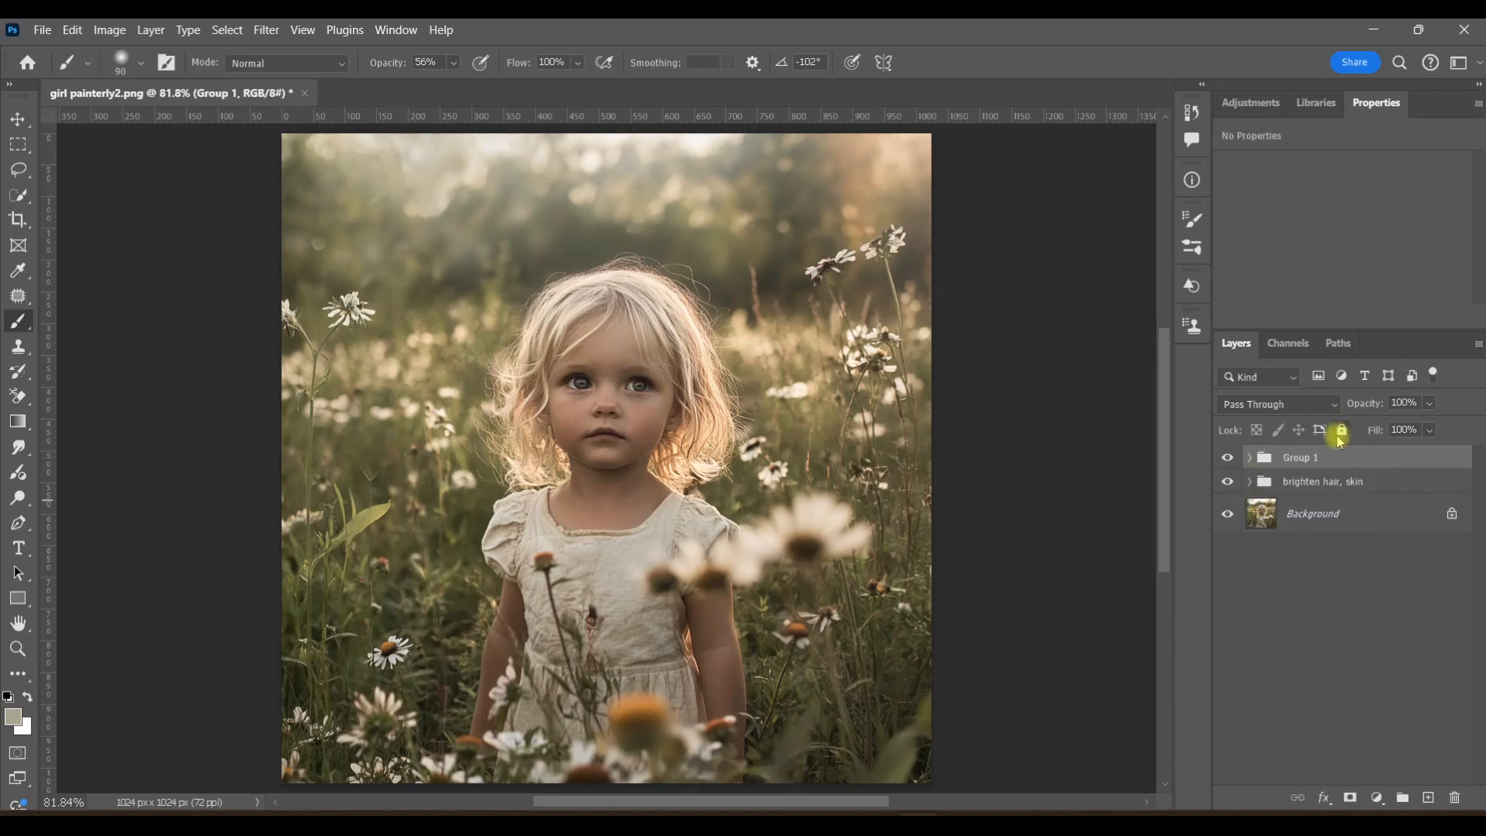
text(sky)
key(Return)
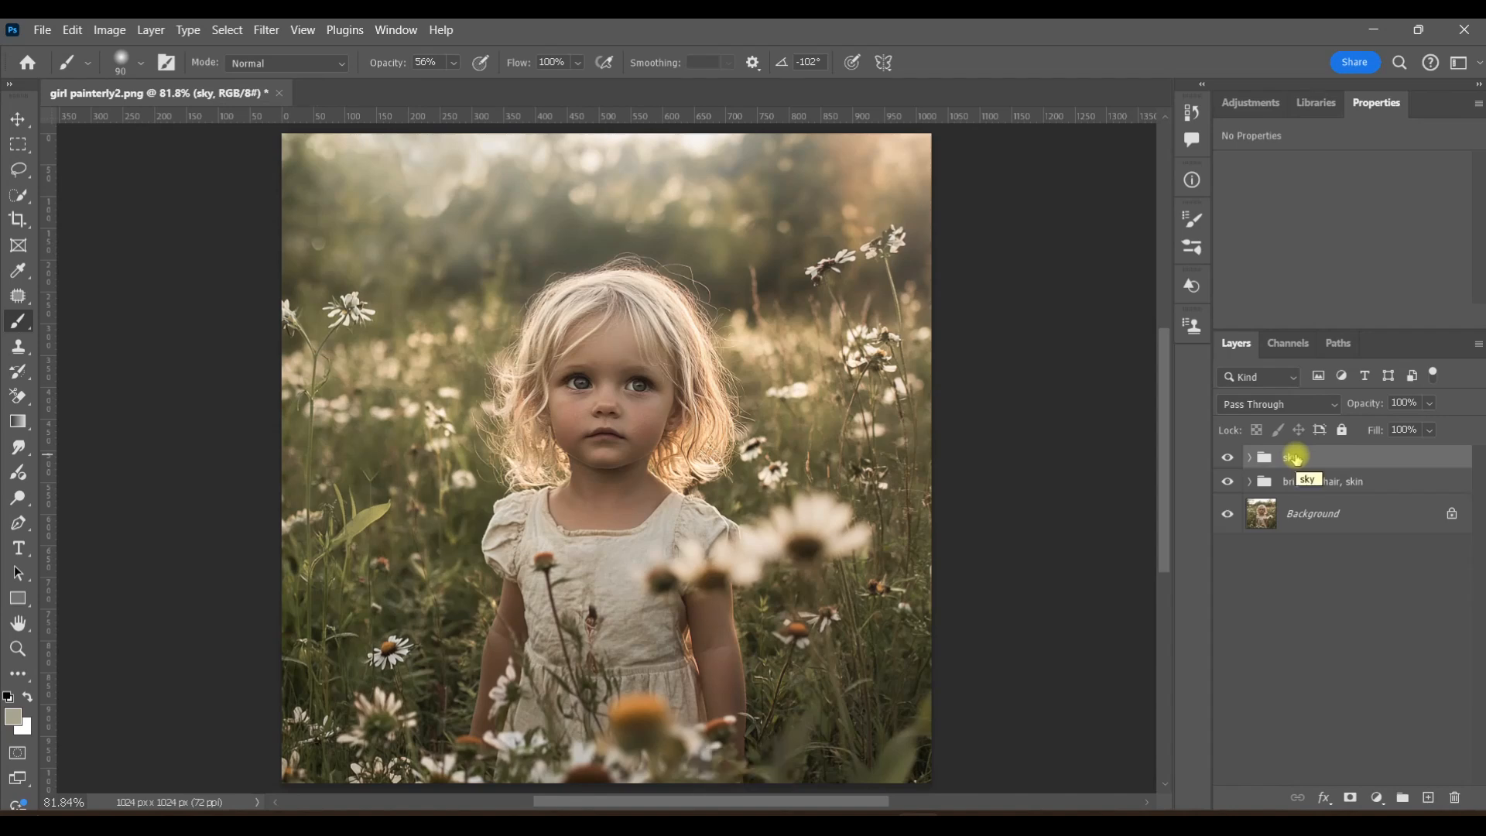
Touch up the blurred treetops on Layer 2 inside the sky group with a newly sampled darker tone, and collapse the group.
click(1247, 458)
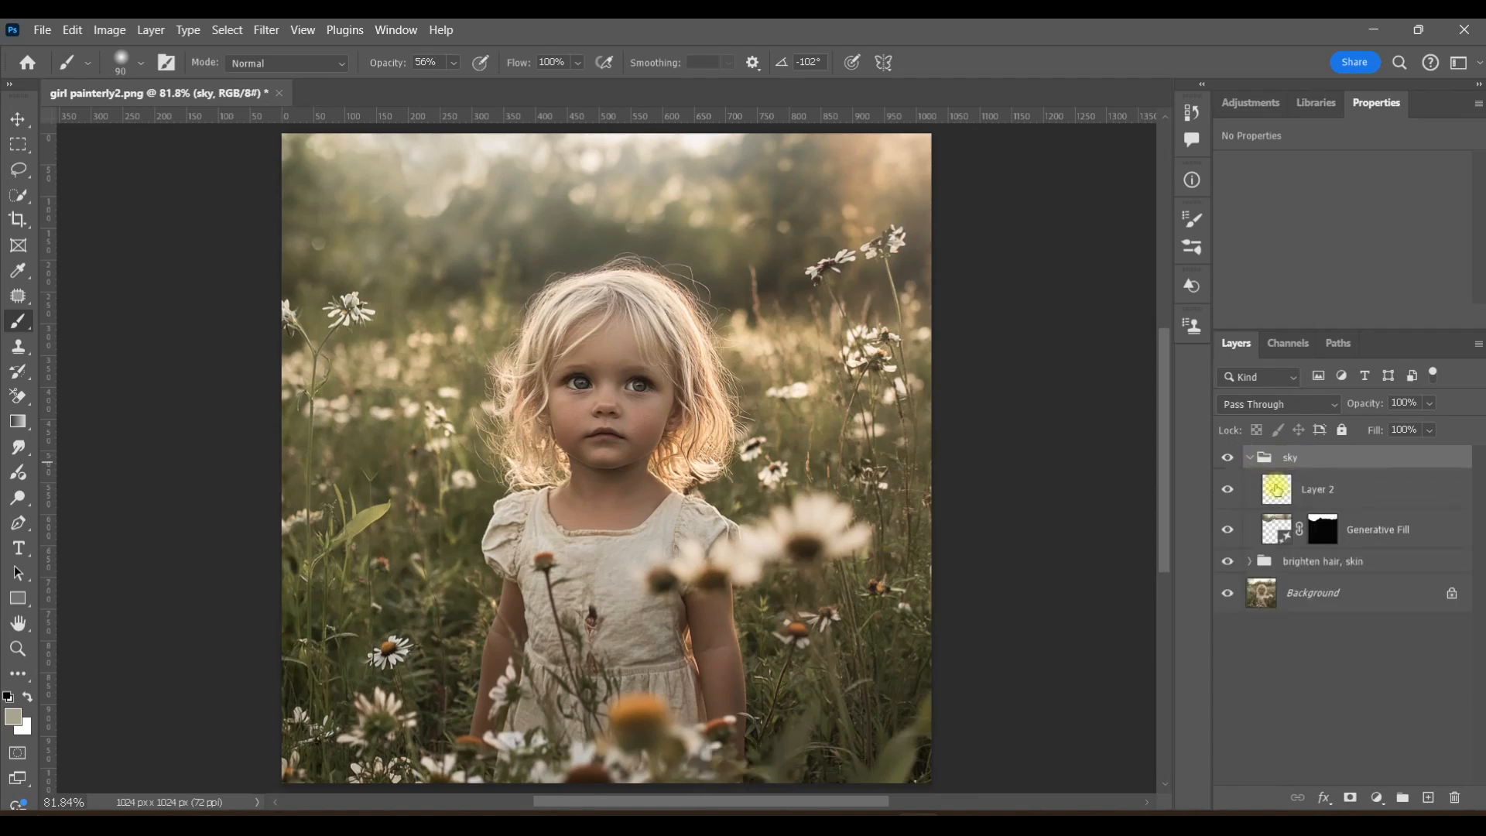
click(1277, 489)
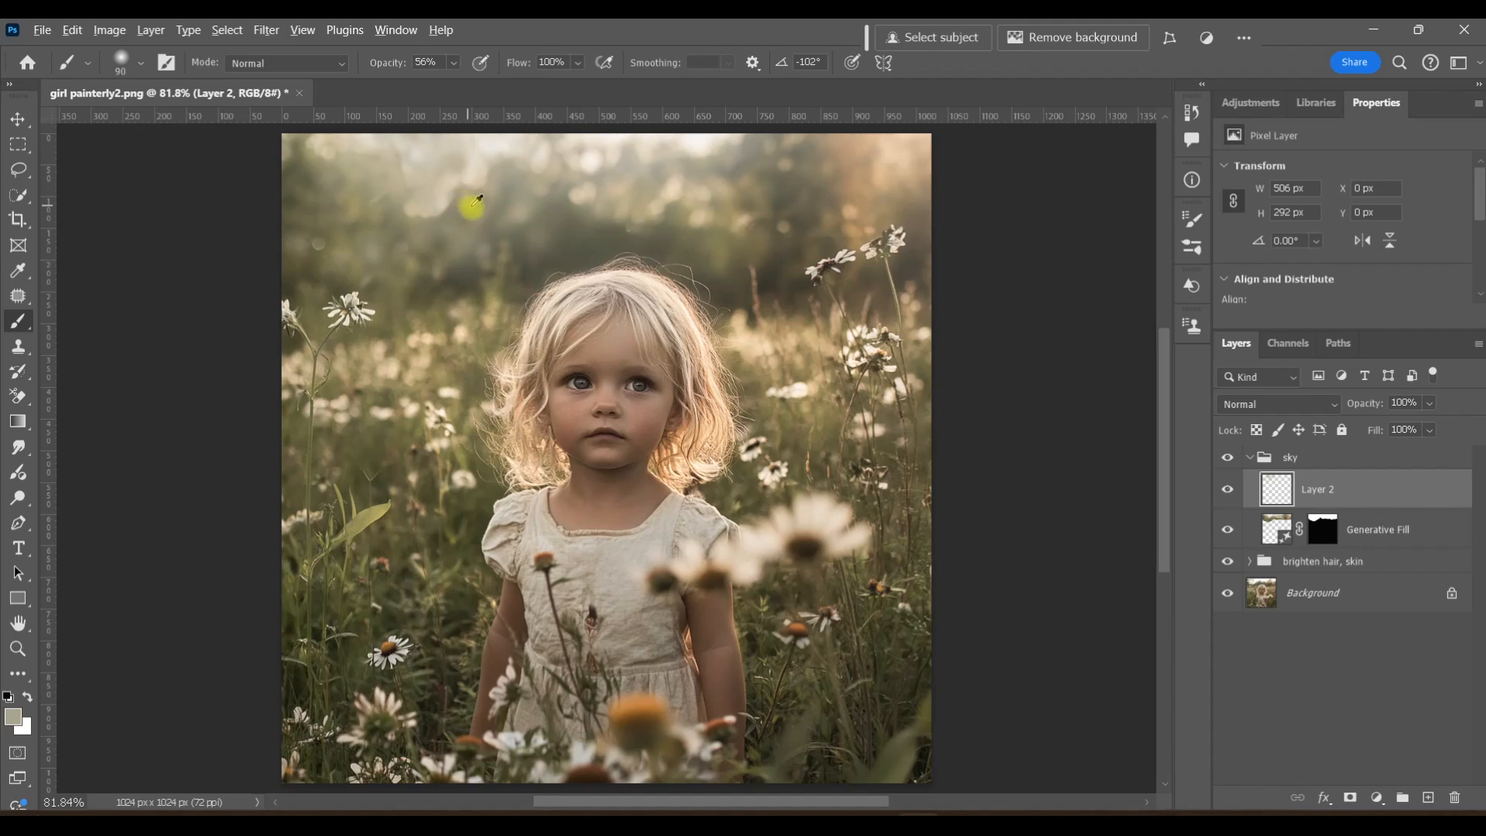
alt+click(473, 206)
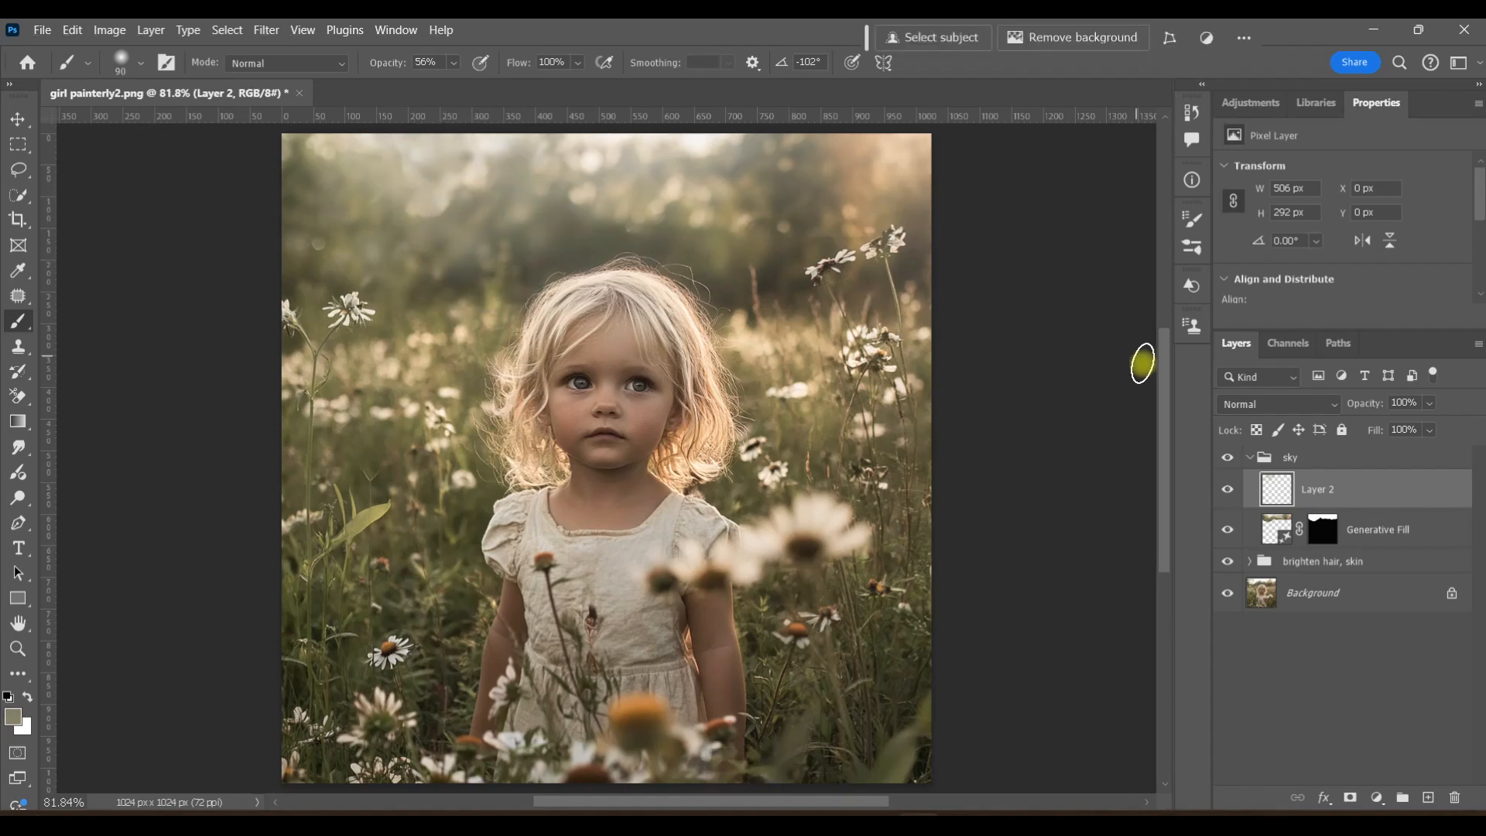
click(1250, 458)
key(z)
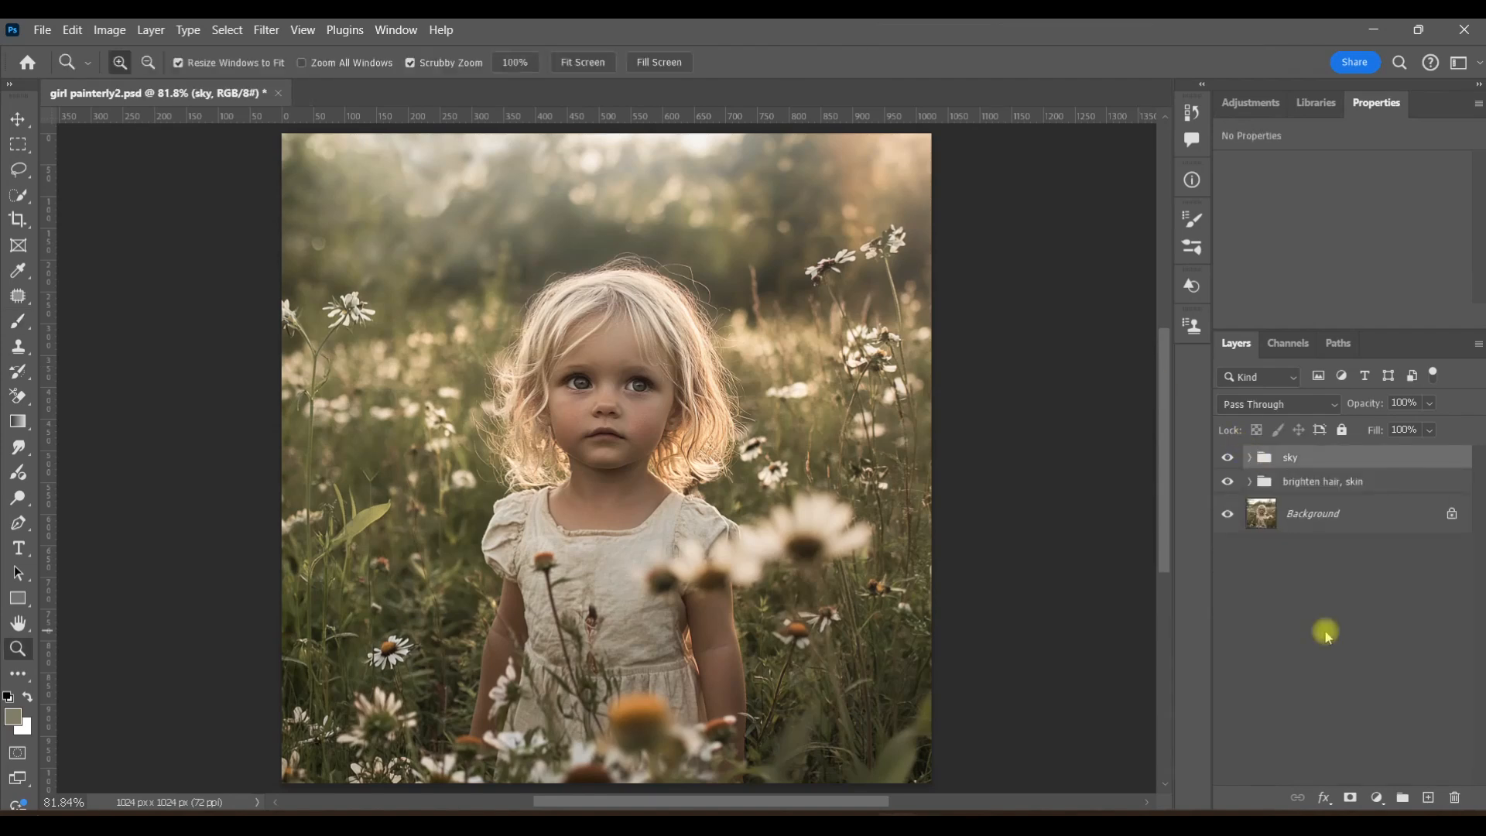
Add a Hue/Saturation adjustment layer above the sky group, shift the Reds hue sampled from the skin to -7, and compare before and after.
click(1250, 104)
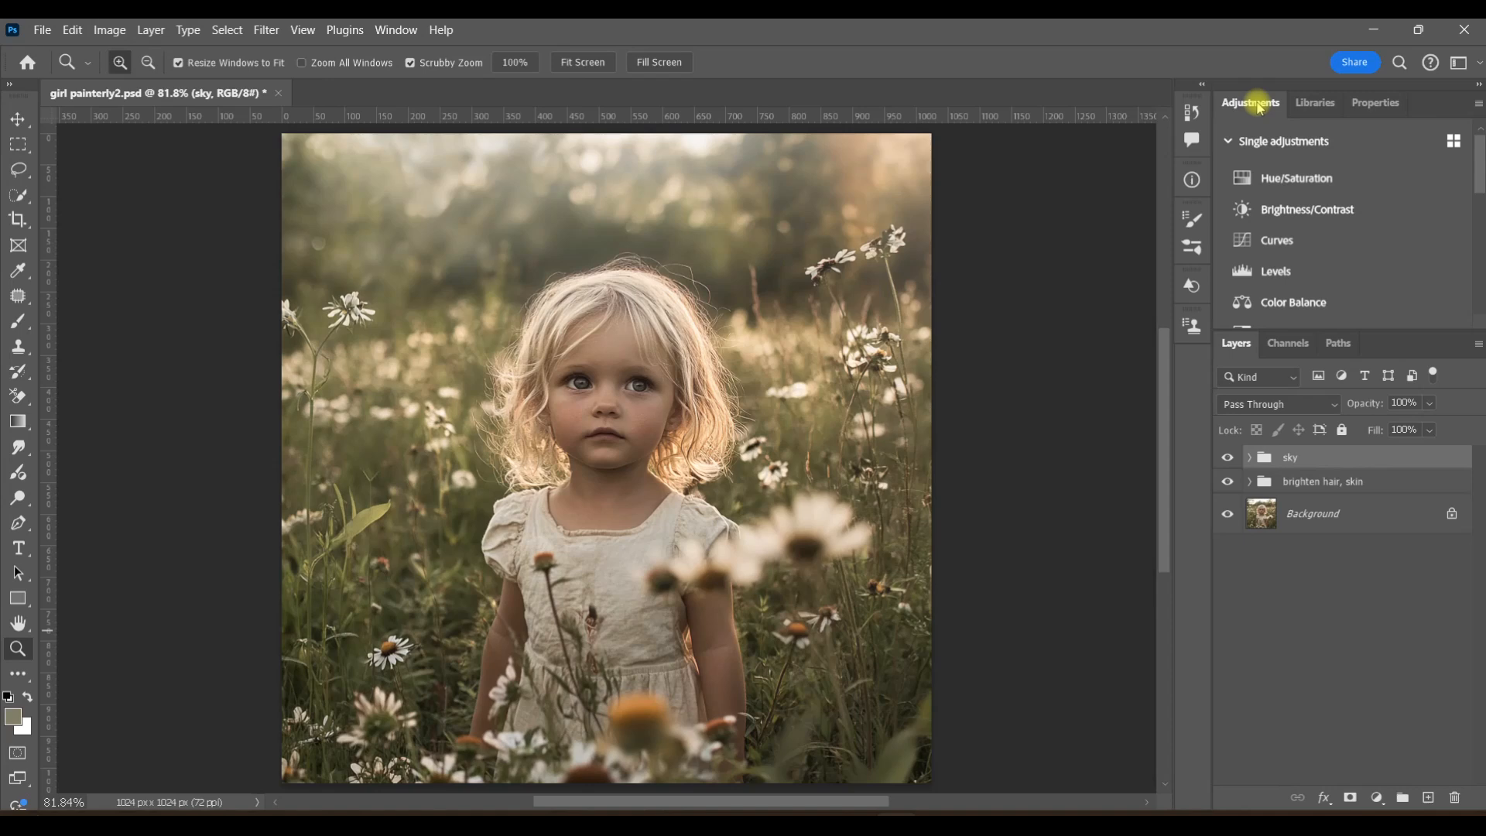
click(1253, 179)
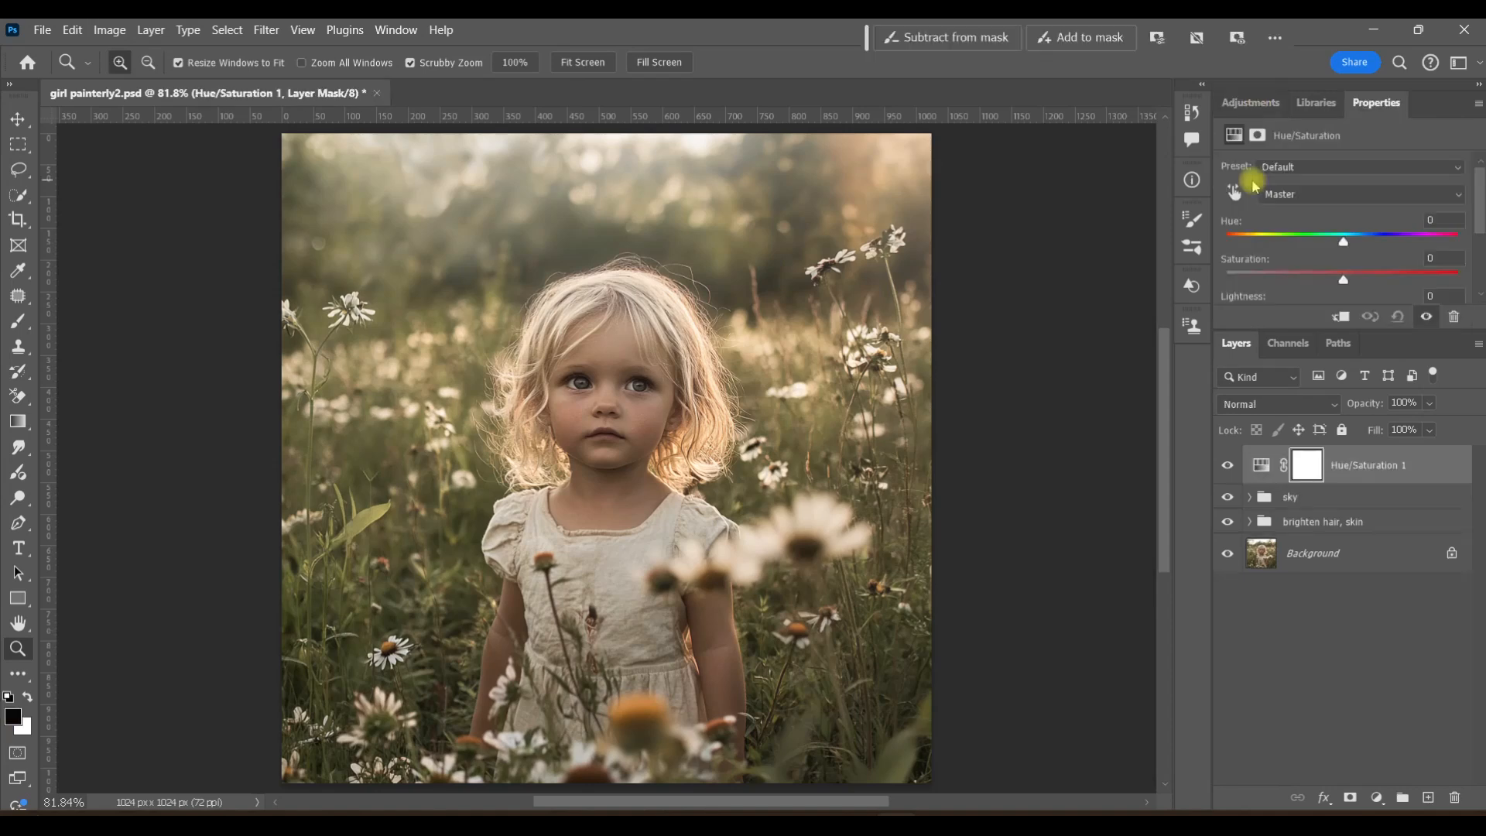
click(1261, 465)
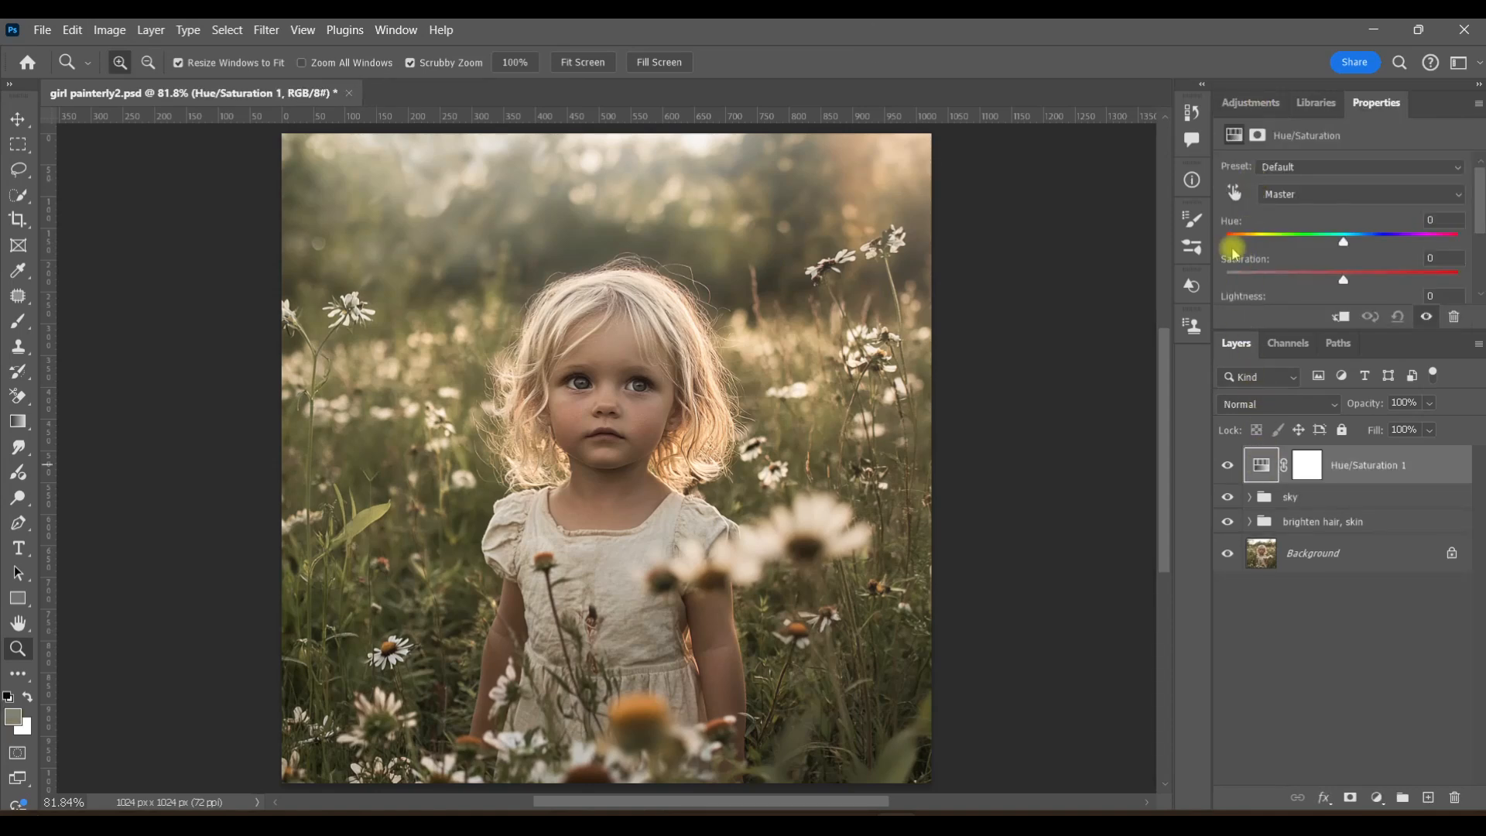
click(1236, 191)
click(614, 350)
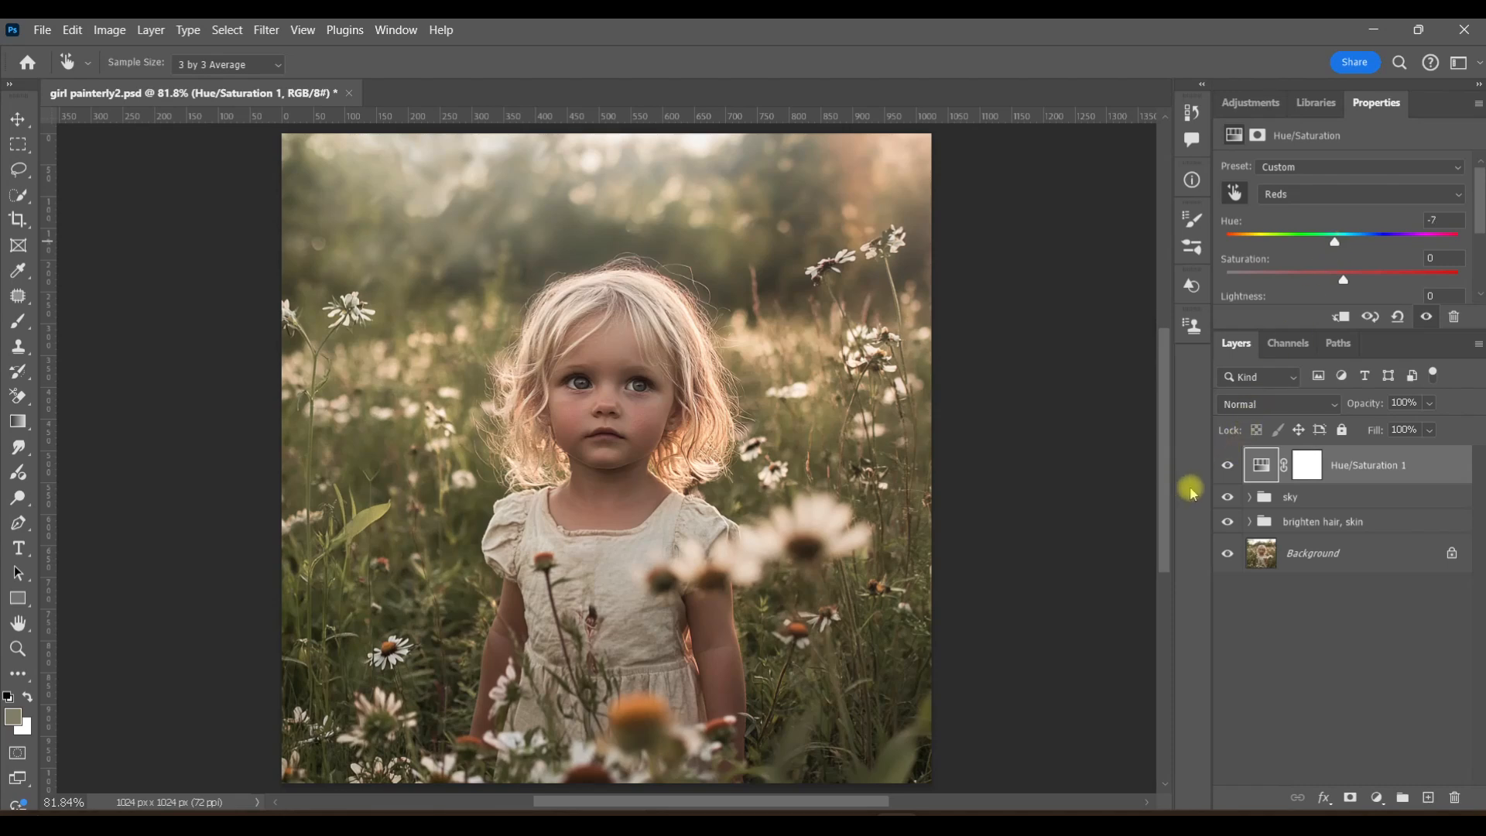
click(1221, 471)
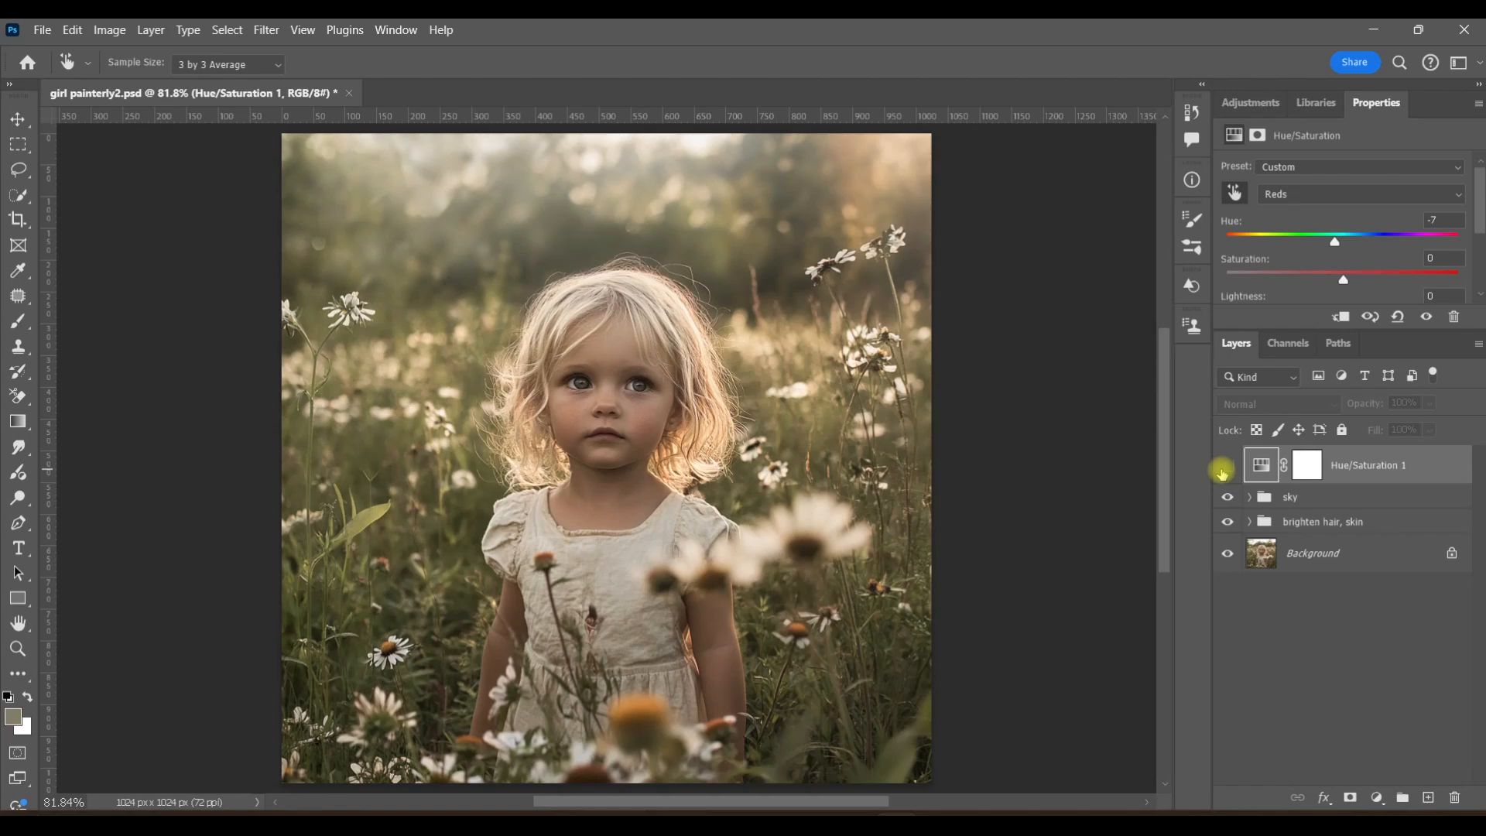
click(1222, 469)
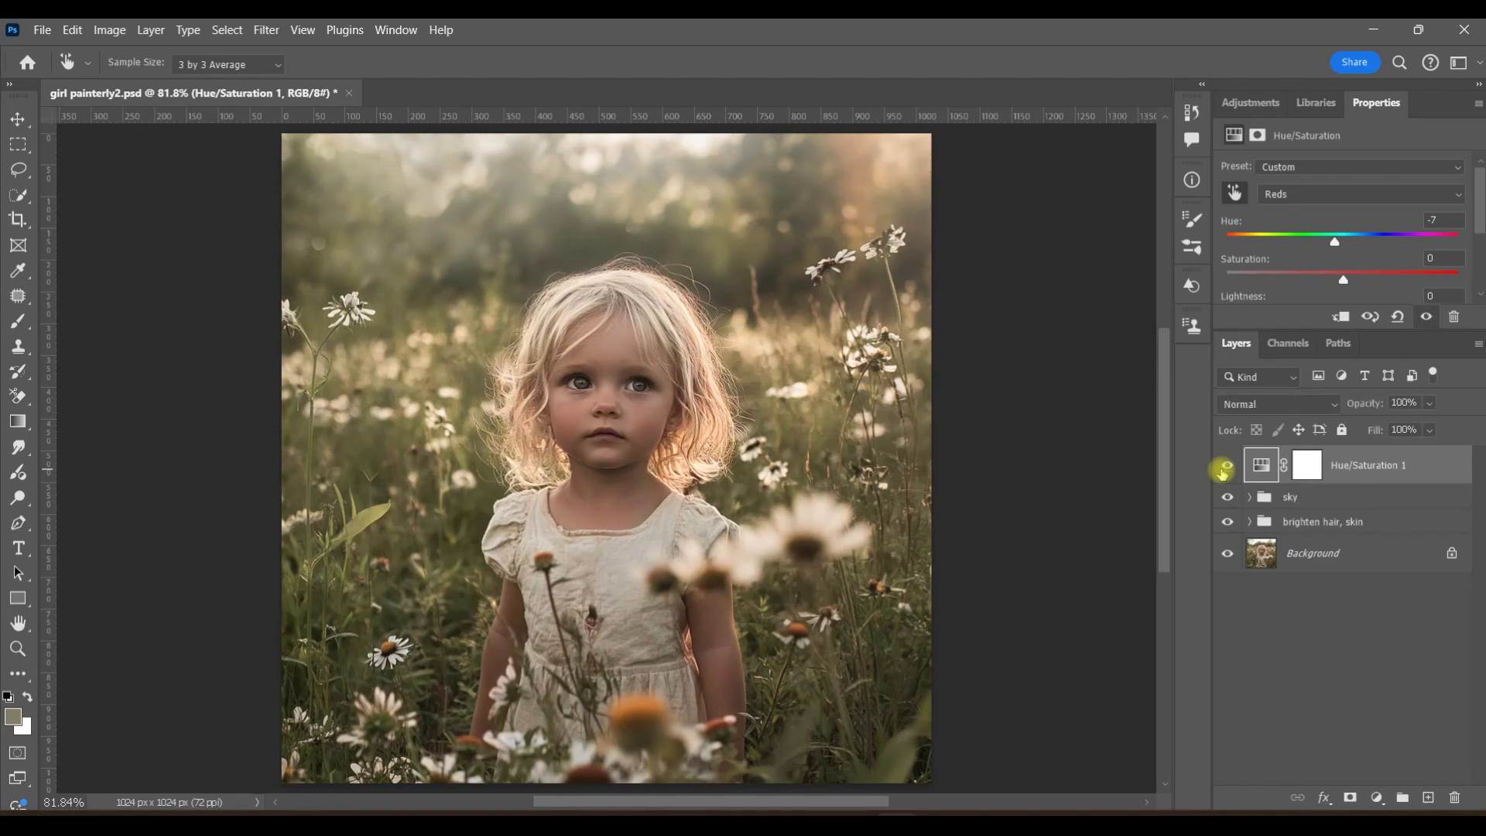
Reduce the Hue/Saturation 1 layer's opacity to 64%.
key(z)
click(1429, 402)
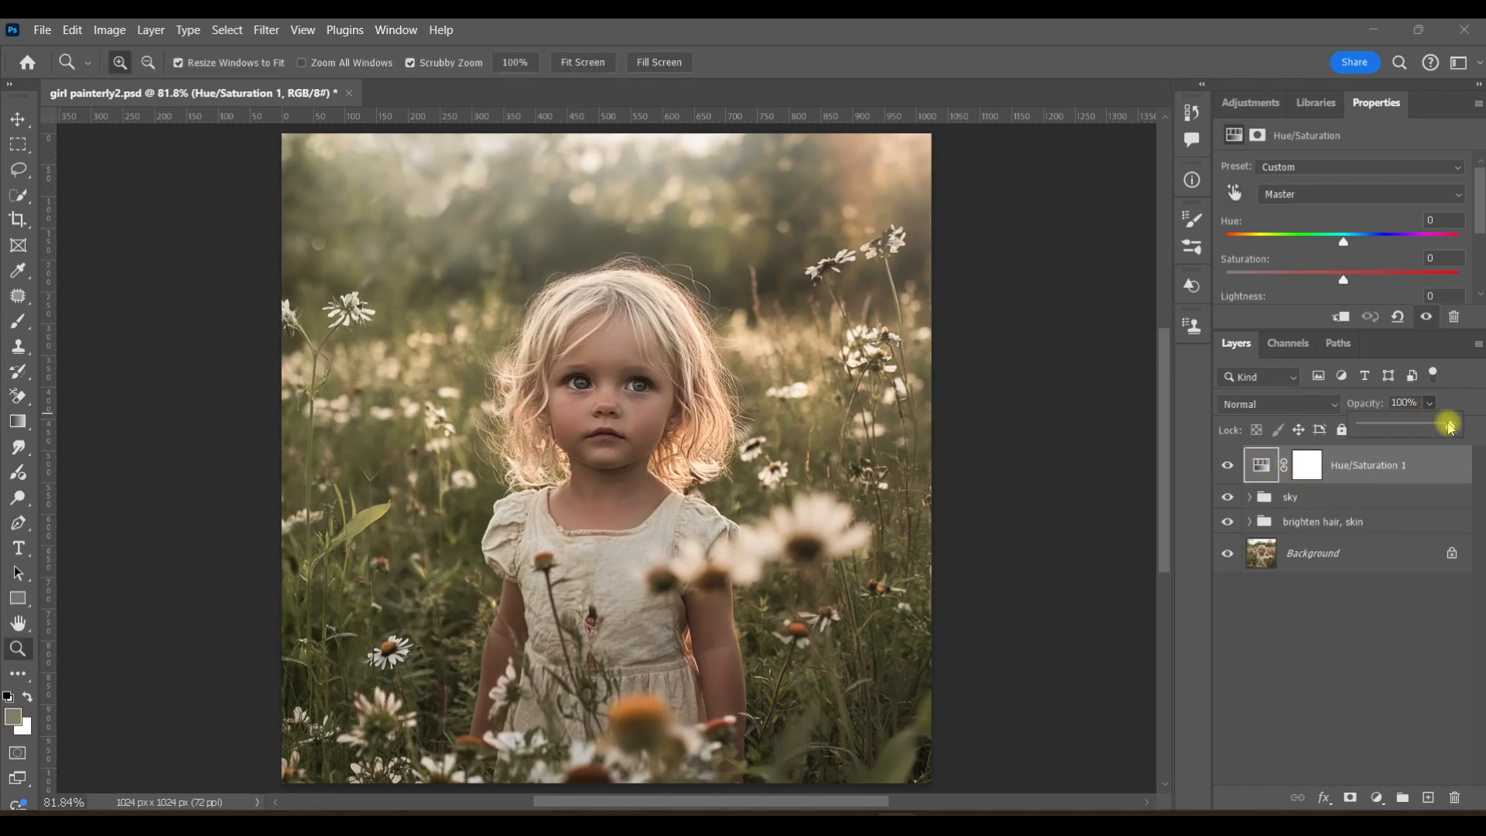
drag(1448, 427, 1433, 427)
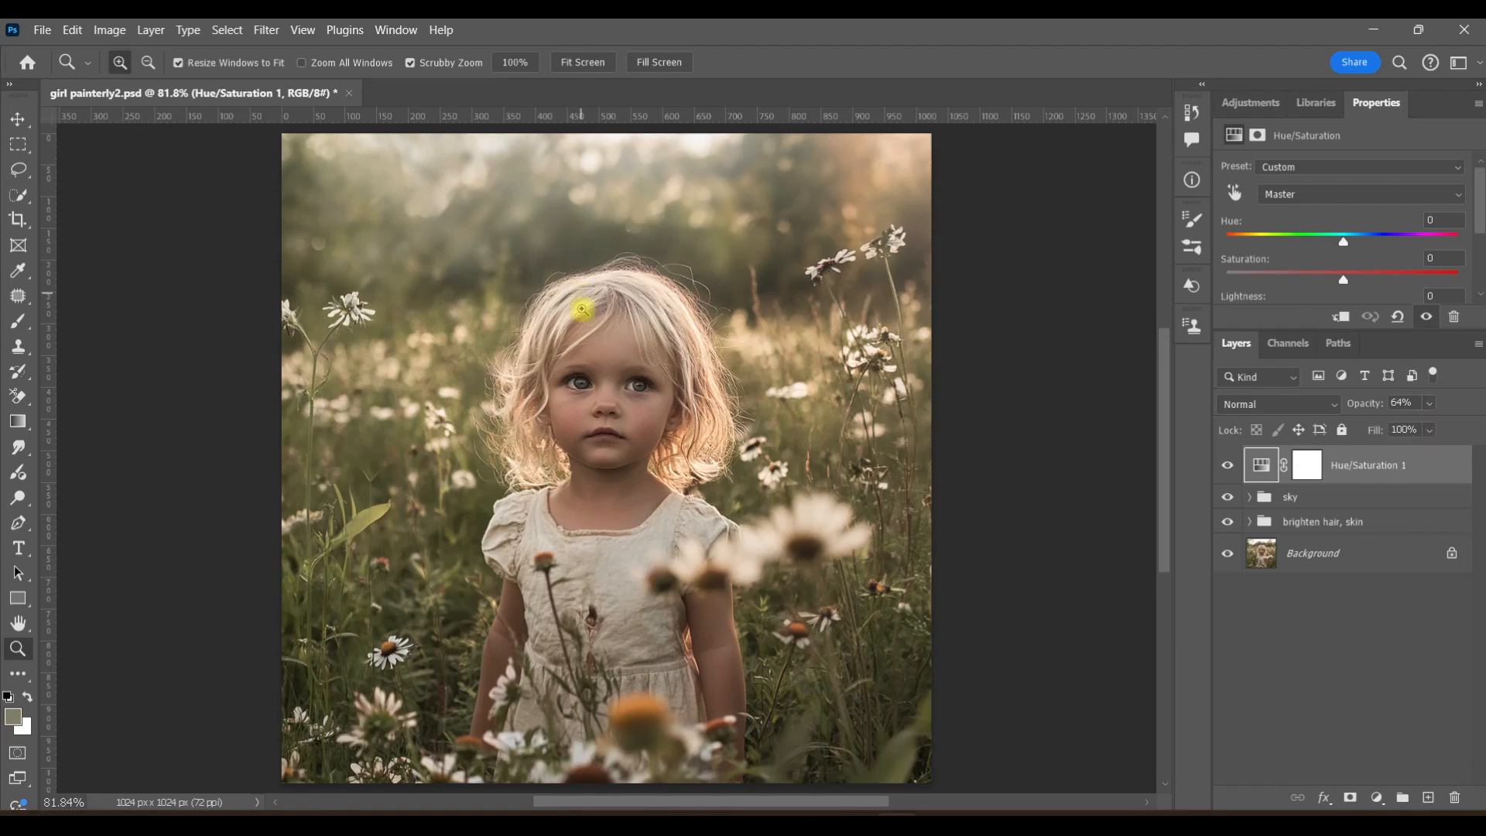
Examine the skin tone change on the girl's face up close with the Hue/Saturation layer hidden and shown.
click(609, 371)
click(610, 371)
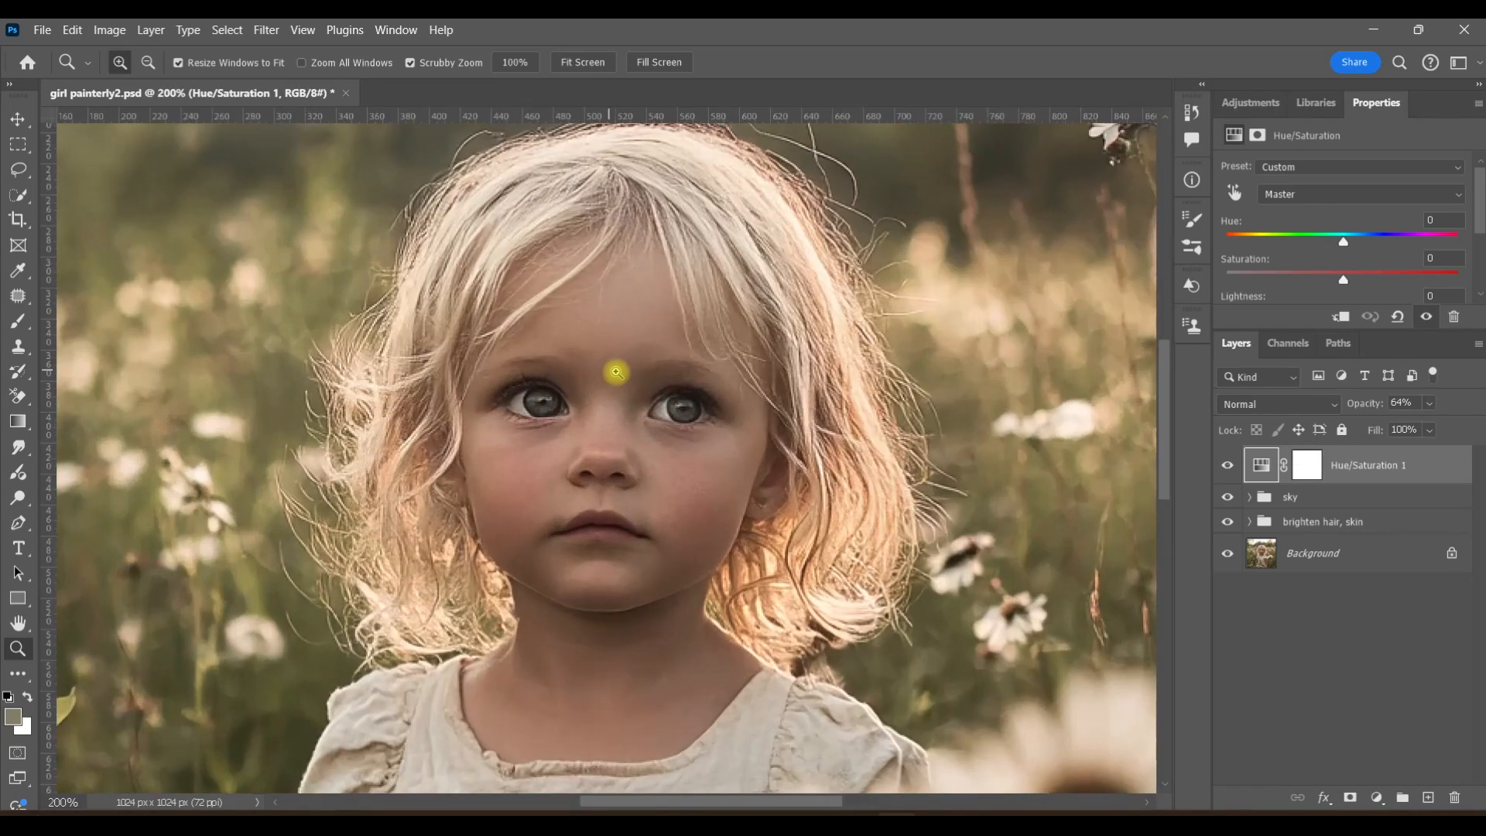
click(1227, 465)
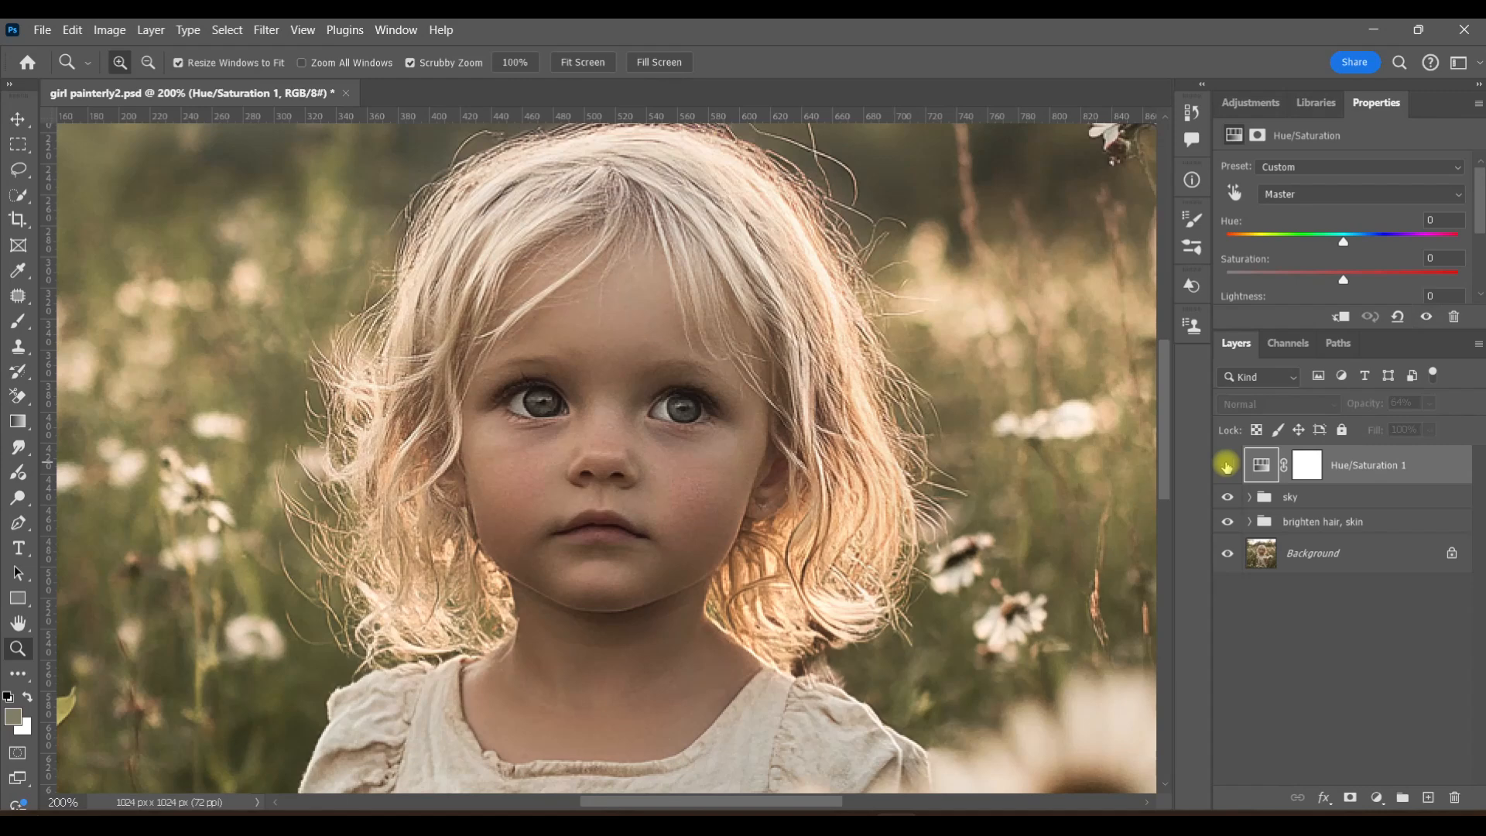
click(1226, 465)
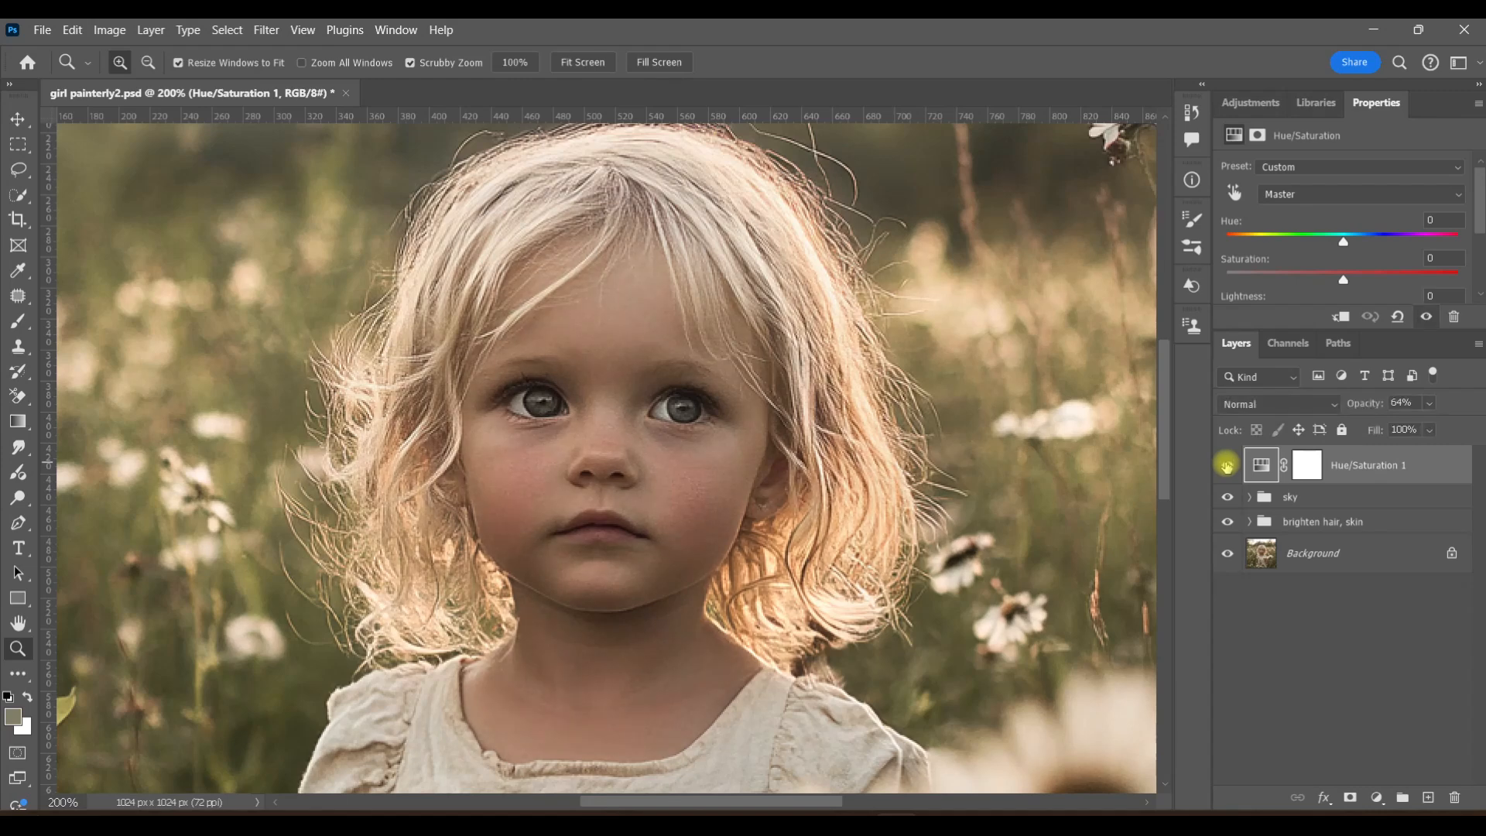
click(574, 69)
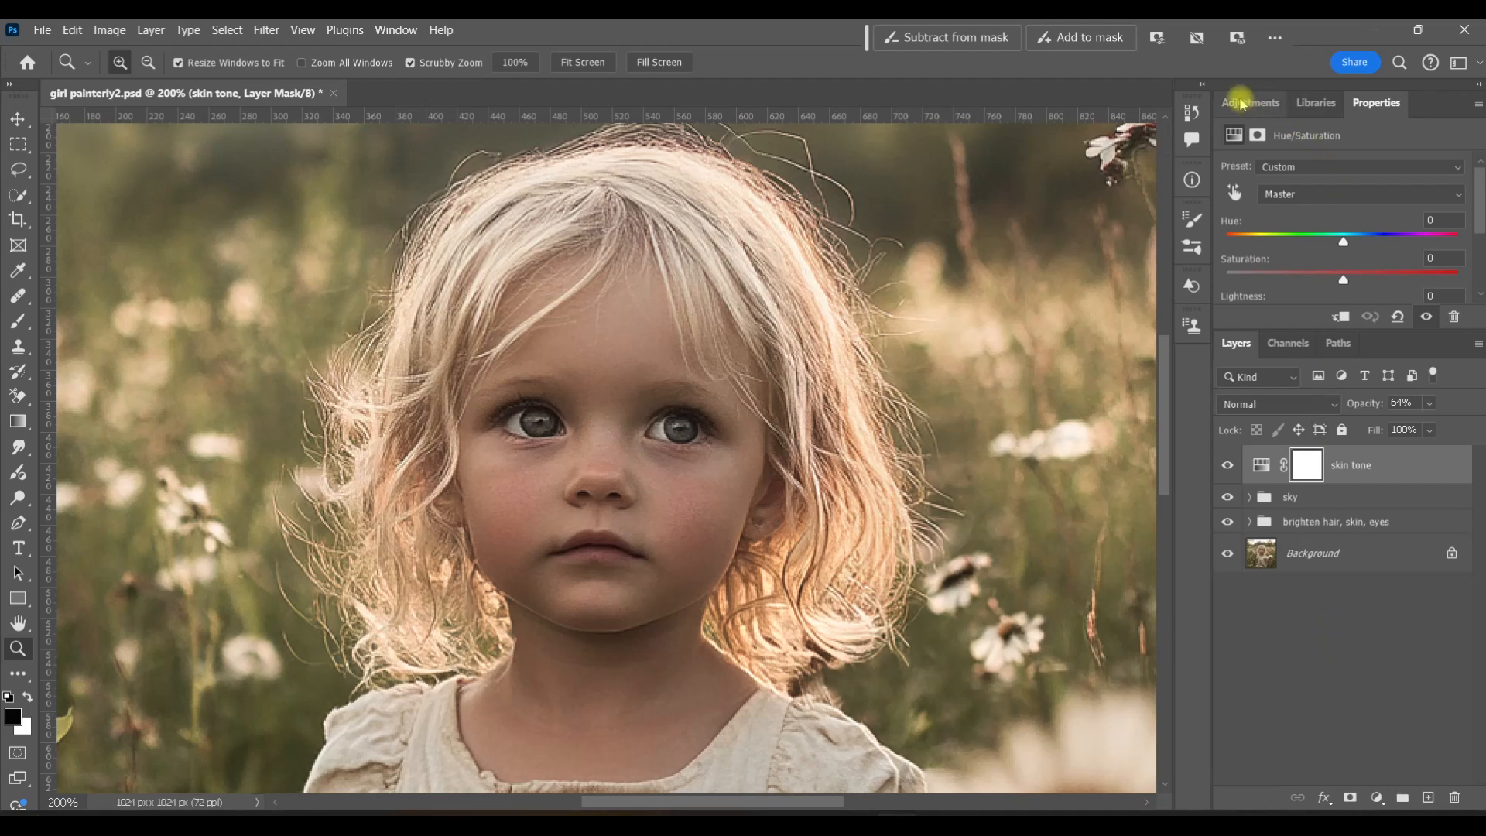
Add a Curves adjustment layer above the skin tone layer and rename it dodge.
click(1235, 100)
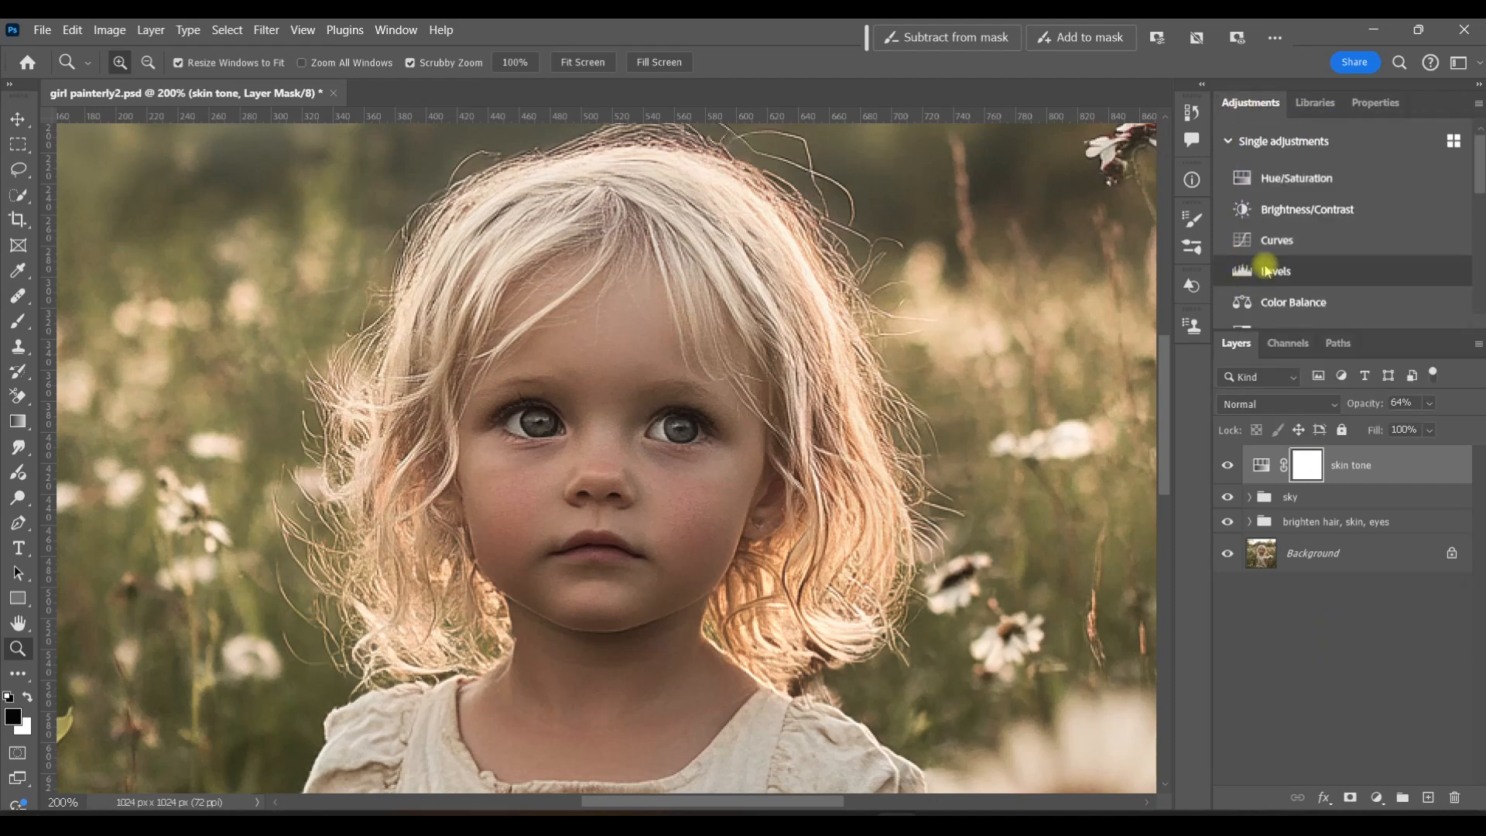
click(1275, 245)
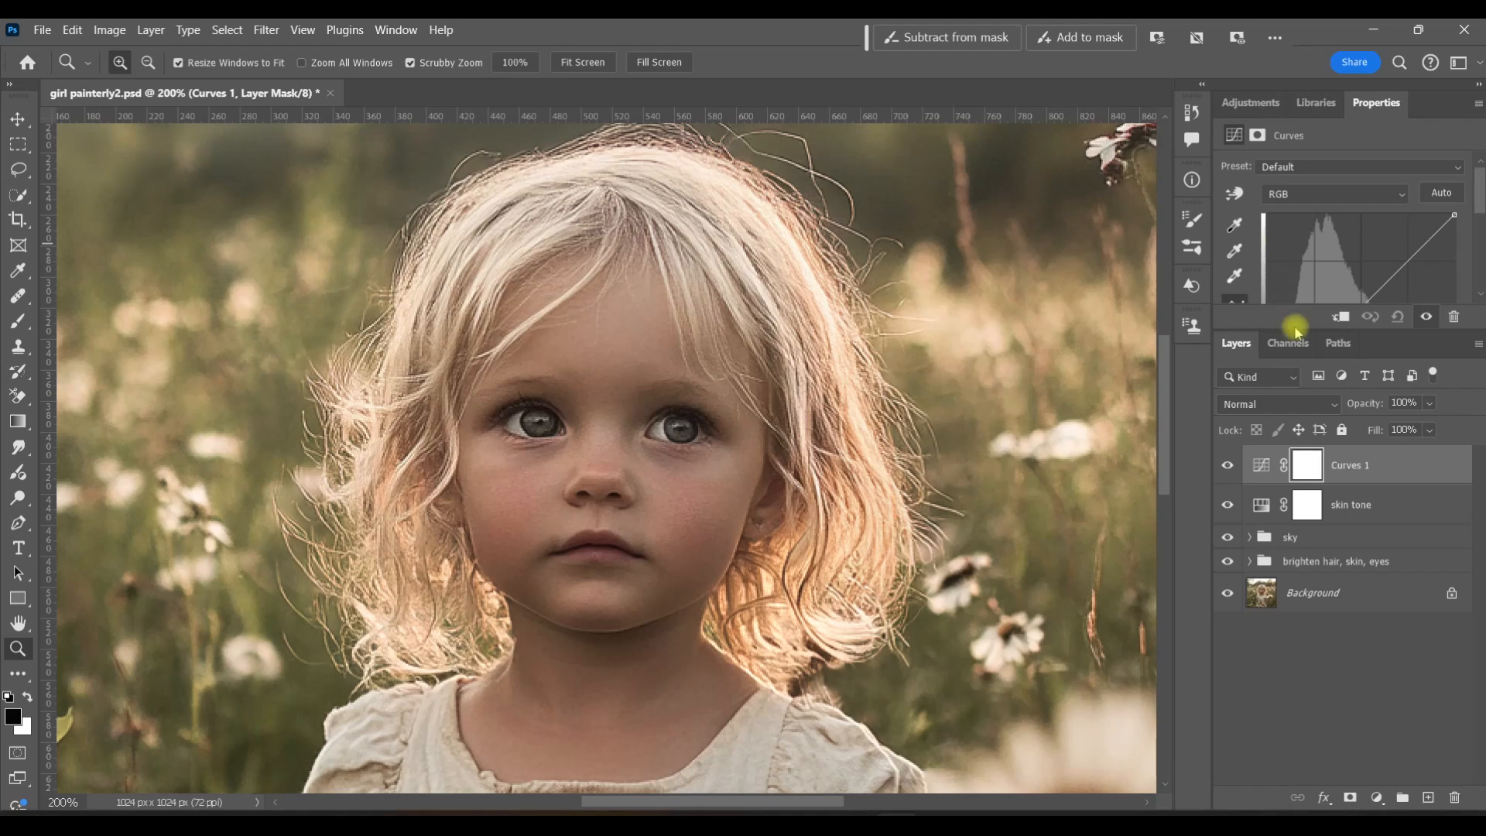
double_click(1356, 465)
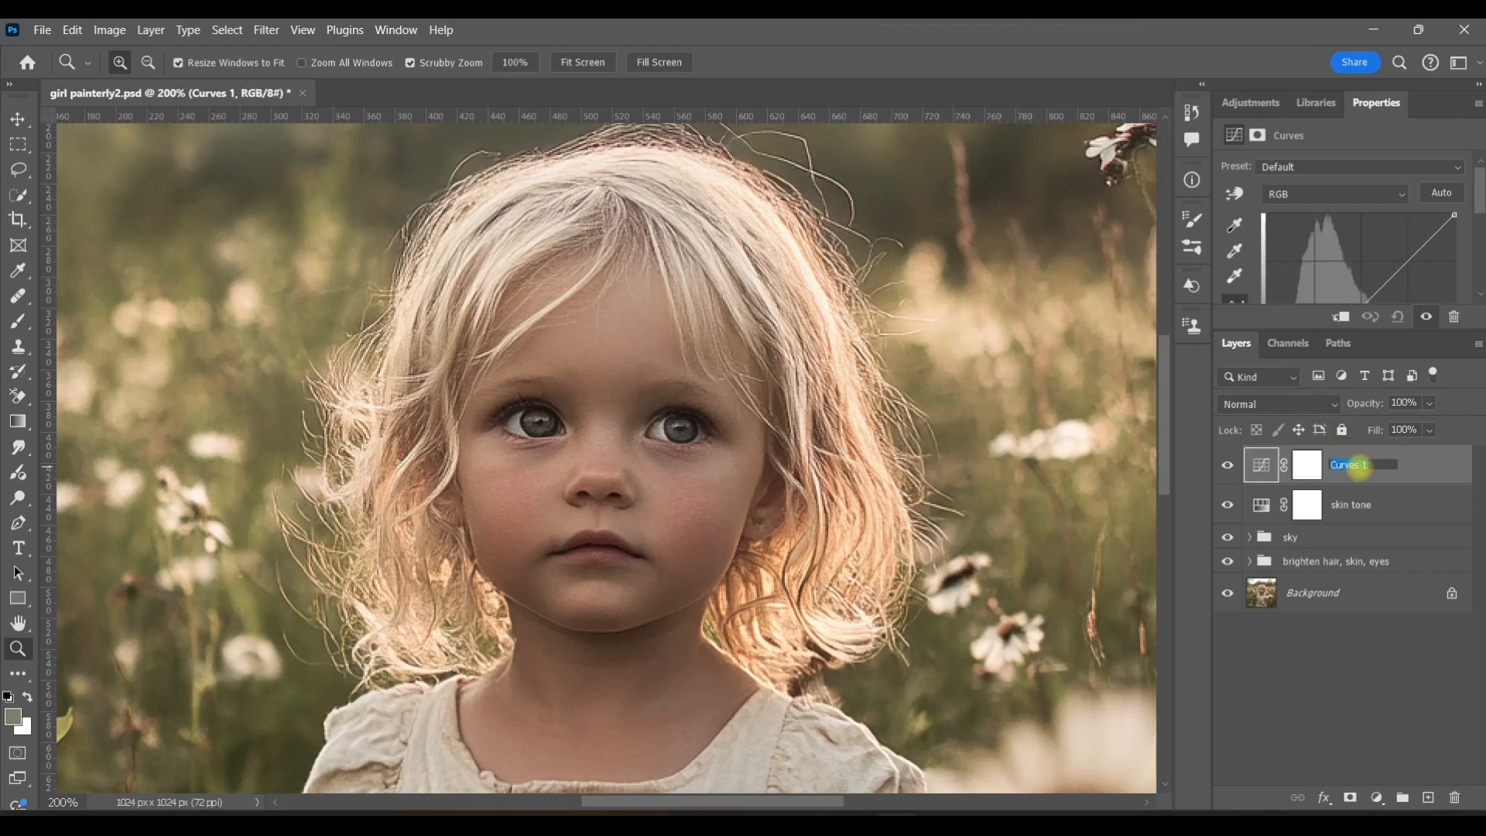
text(dodge)
key(Return)
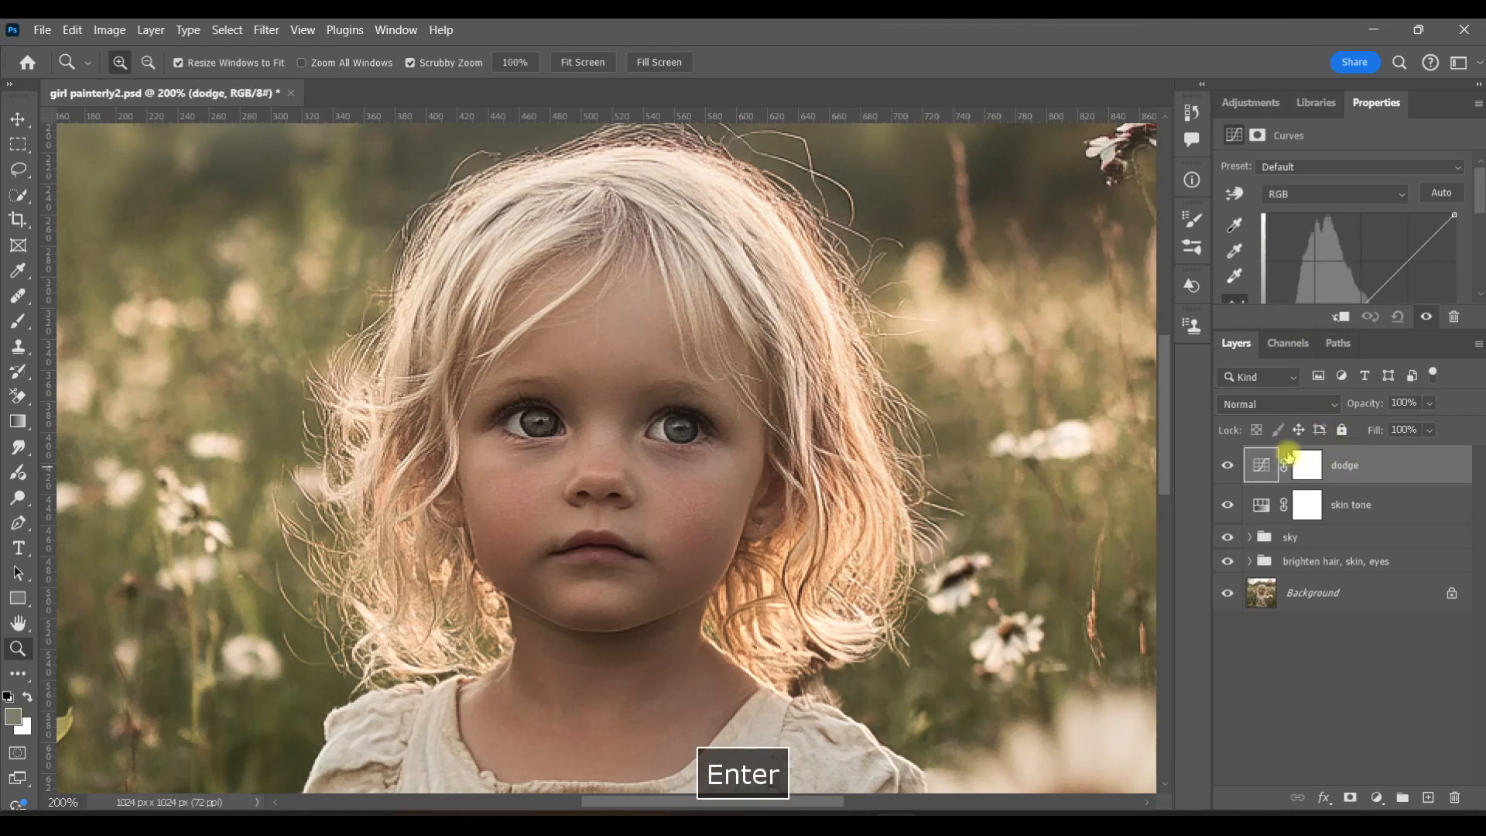
Duplicate the dodge Curves layer, rename the copy burn, and place it below the dodge layer.
ctrl+click(1263, 464)
key(ctrl+j)
double_click(1356, 464)
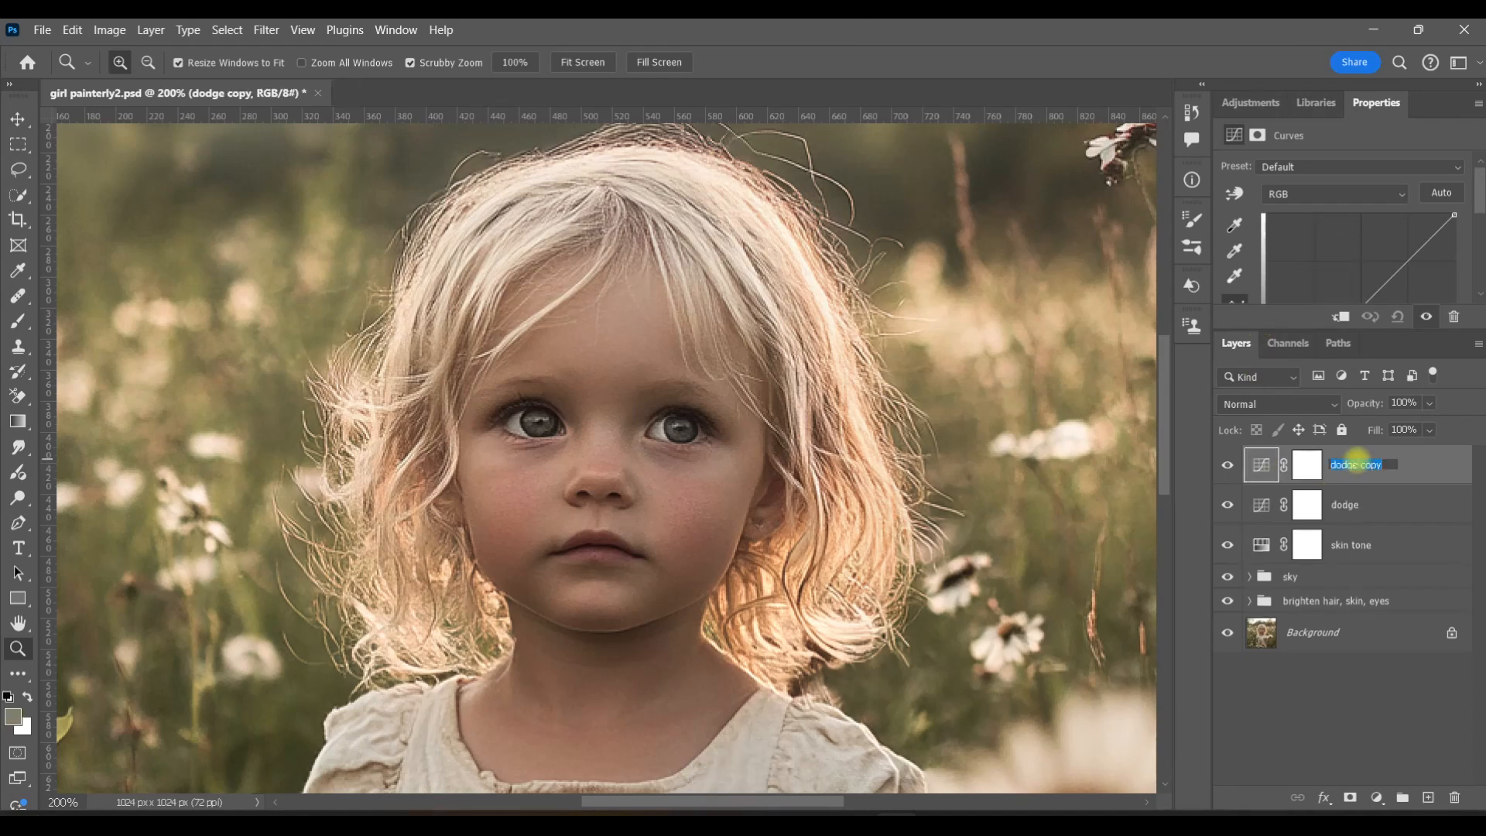
text(burn)
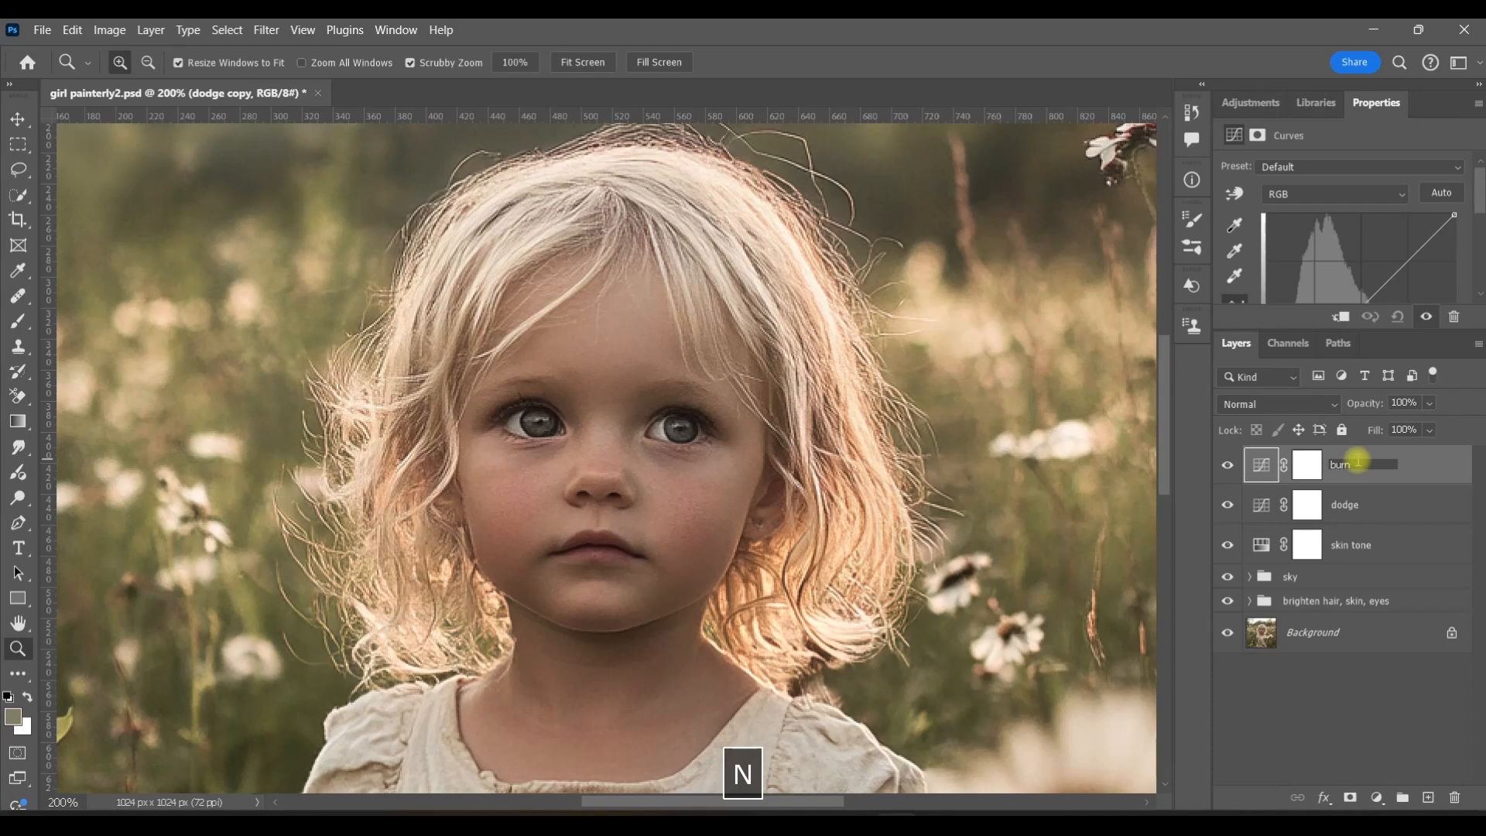
key(Return)
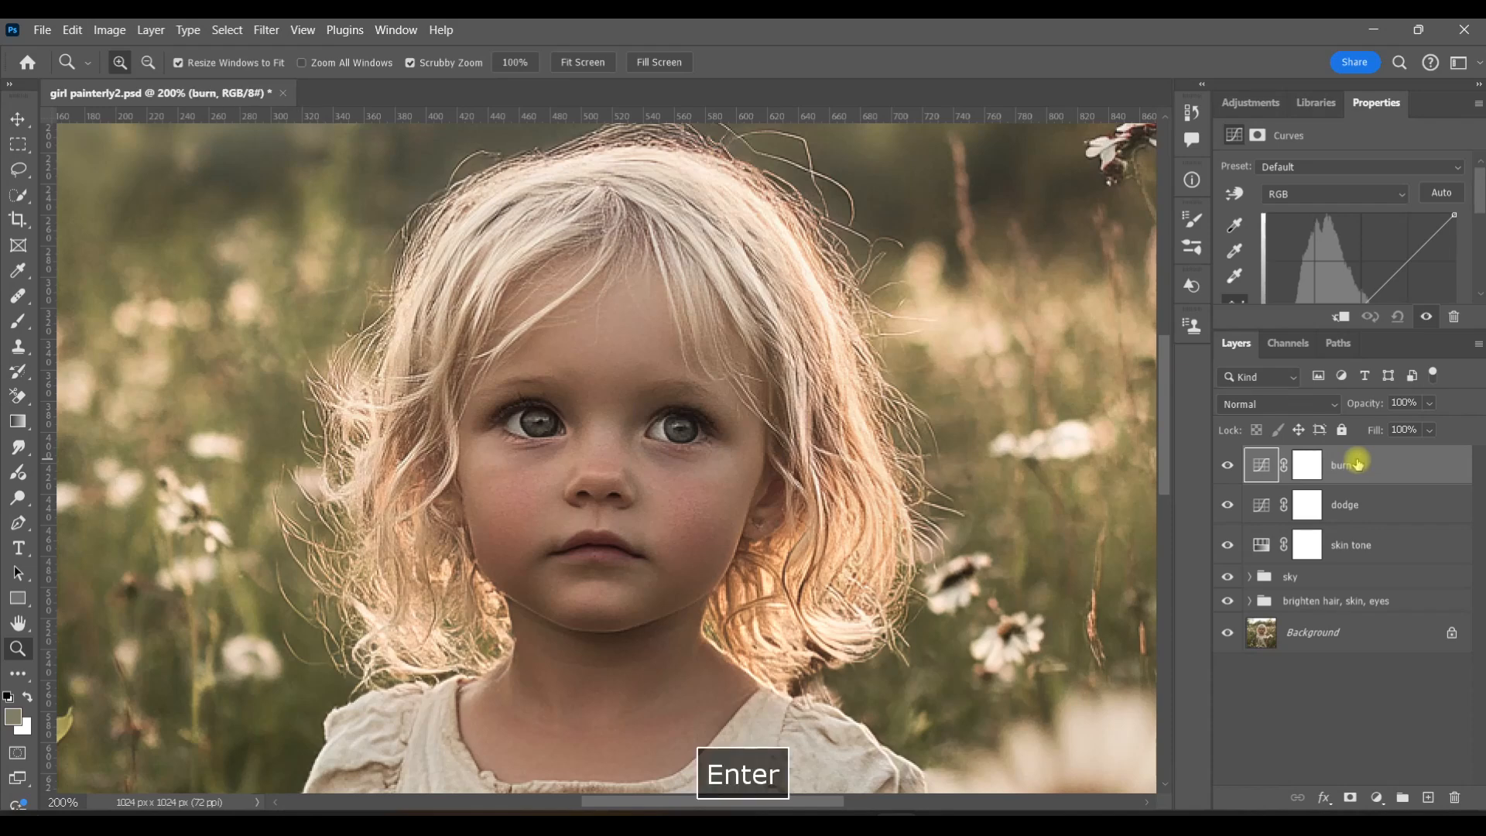
drag(1267, 465, 1270, 529)
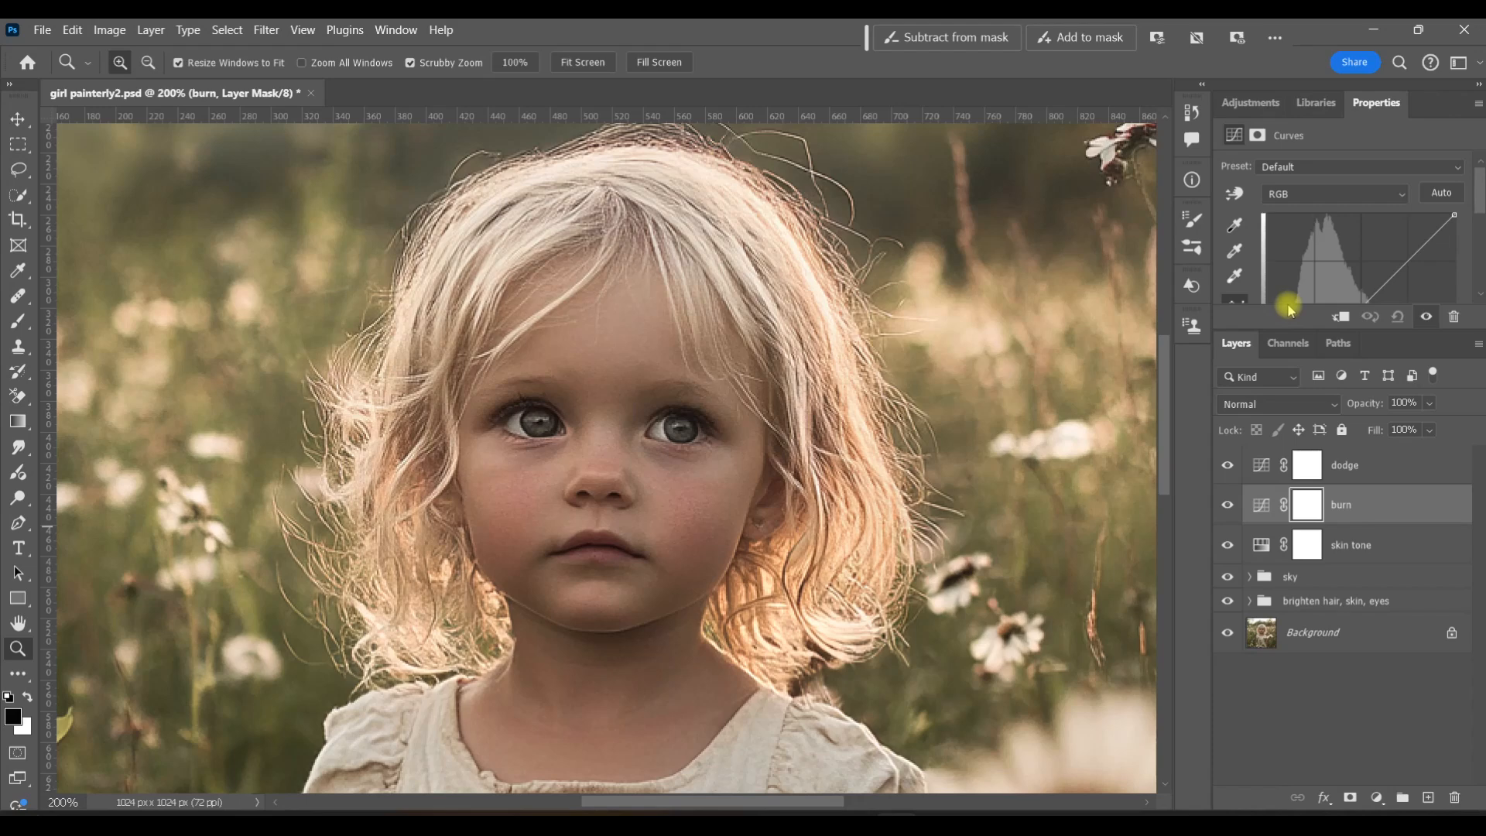
Bend the RGB curve downward on the burn layer to darken and strongly upward on the dodge layer to brighten.
drag(1376, 102, 1049, 152)
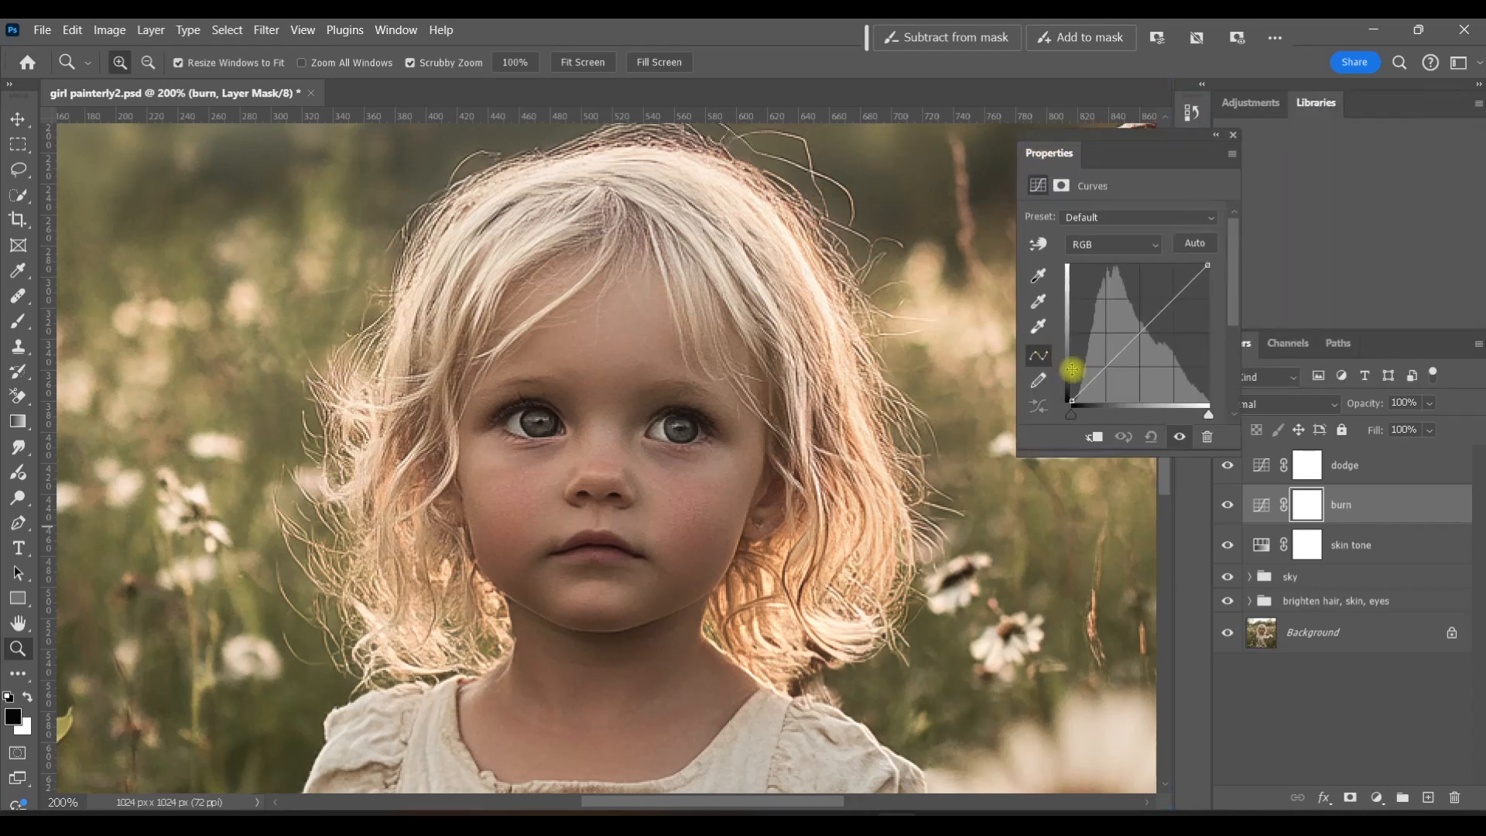
mouse_move(1133, 340)
mouse_down()
mouse_move(1151, 355)
mouse_move(1118, 290)
mouse_move(1121, 305)
mouse_up()
click(1256, 459)
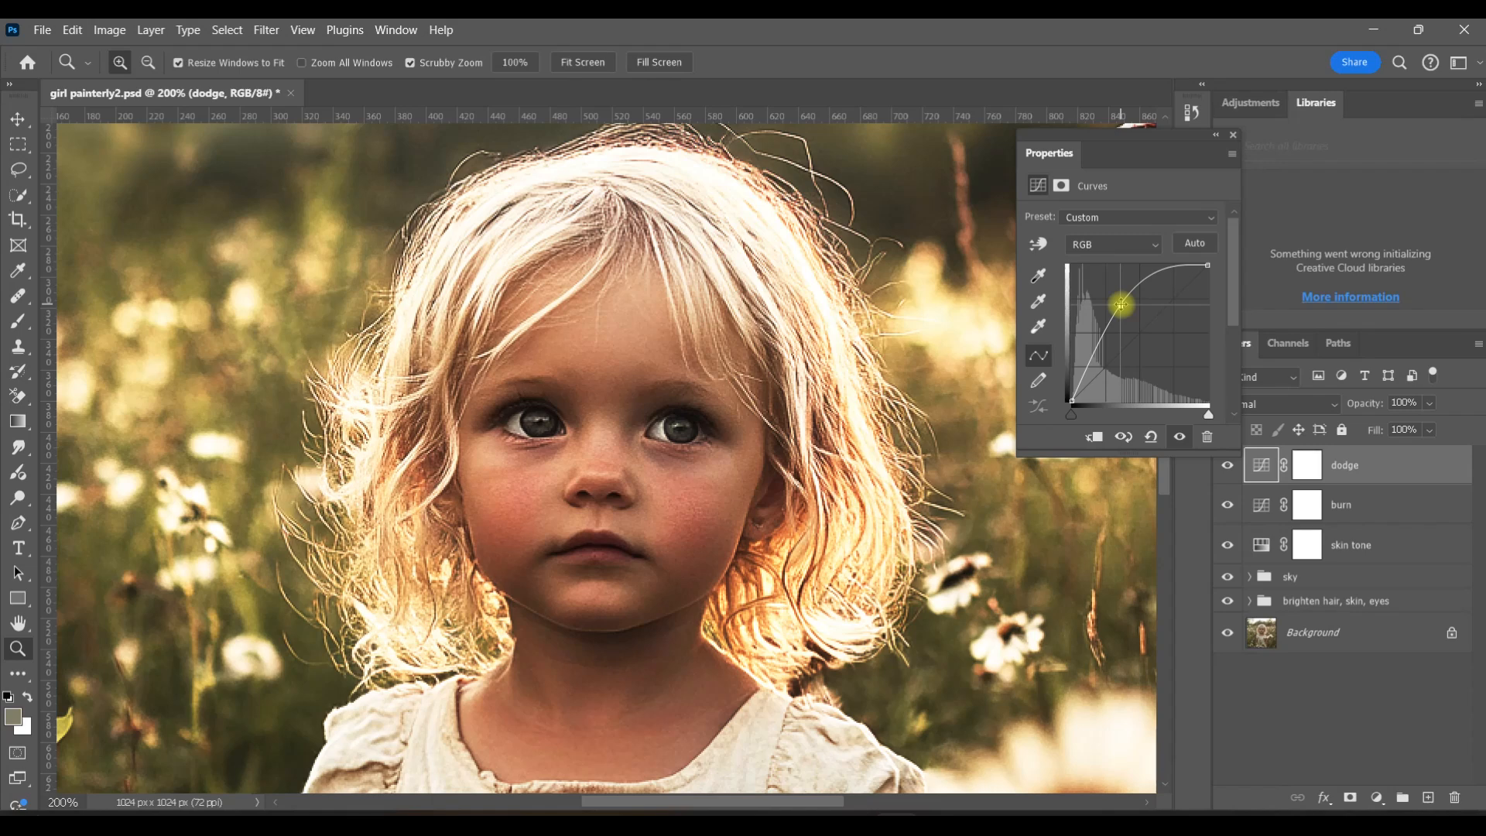
drag(1119, 304, 1114, 304)
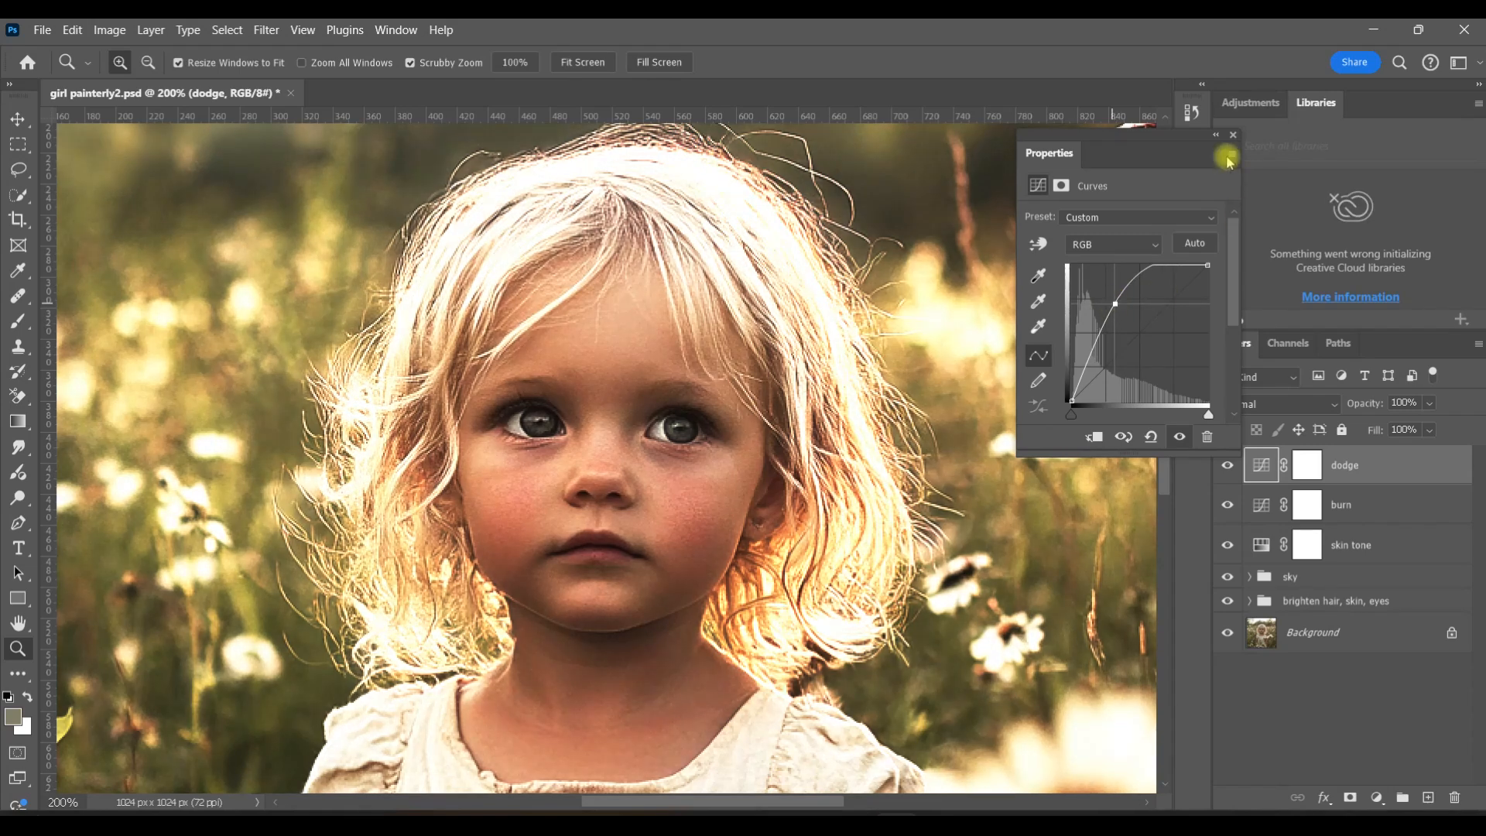
click(1235, 135)
key(ctrl+z)
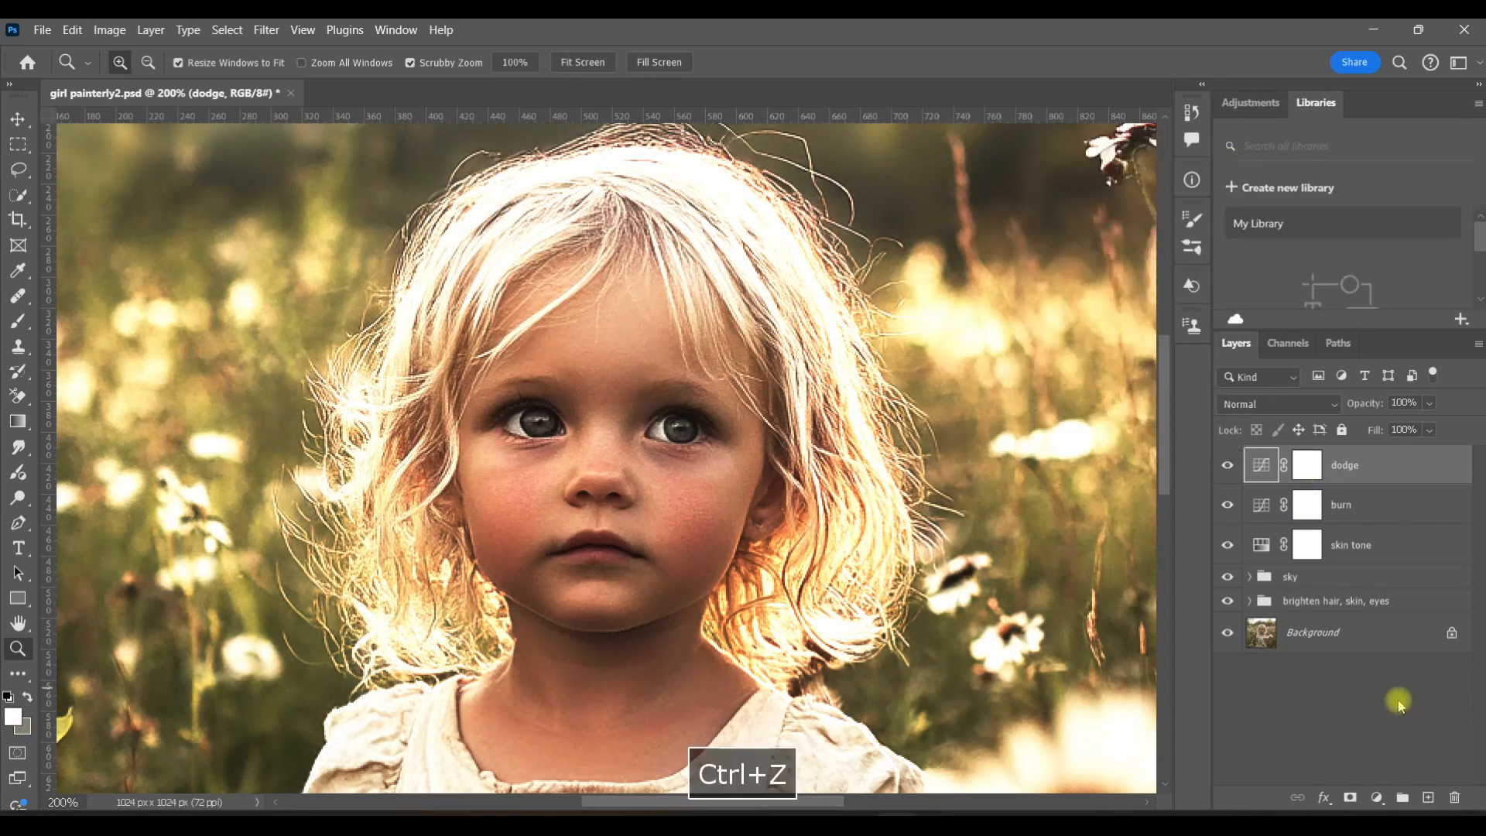
Invert the masks of the dodge and burn layers to black.
click(1305, 465)
key(ctrl+i)
click(1307, 504)
key(ctrl+i)
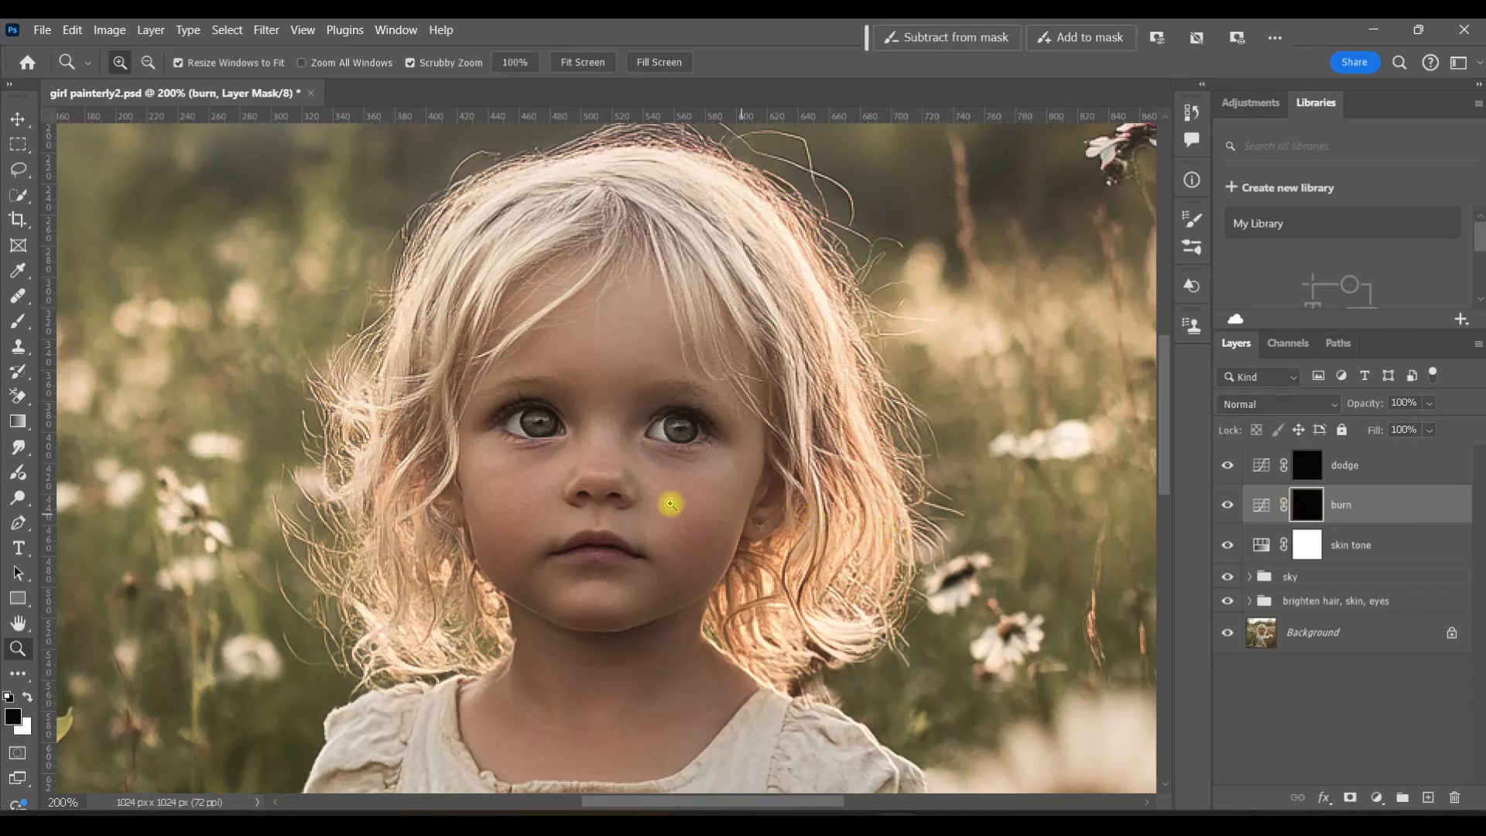
Set up the Brush tool with the Hard Round tip from General Brushes and check its brush settings.
click(17, 322)
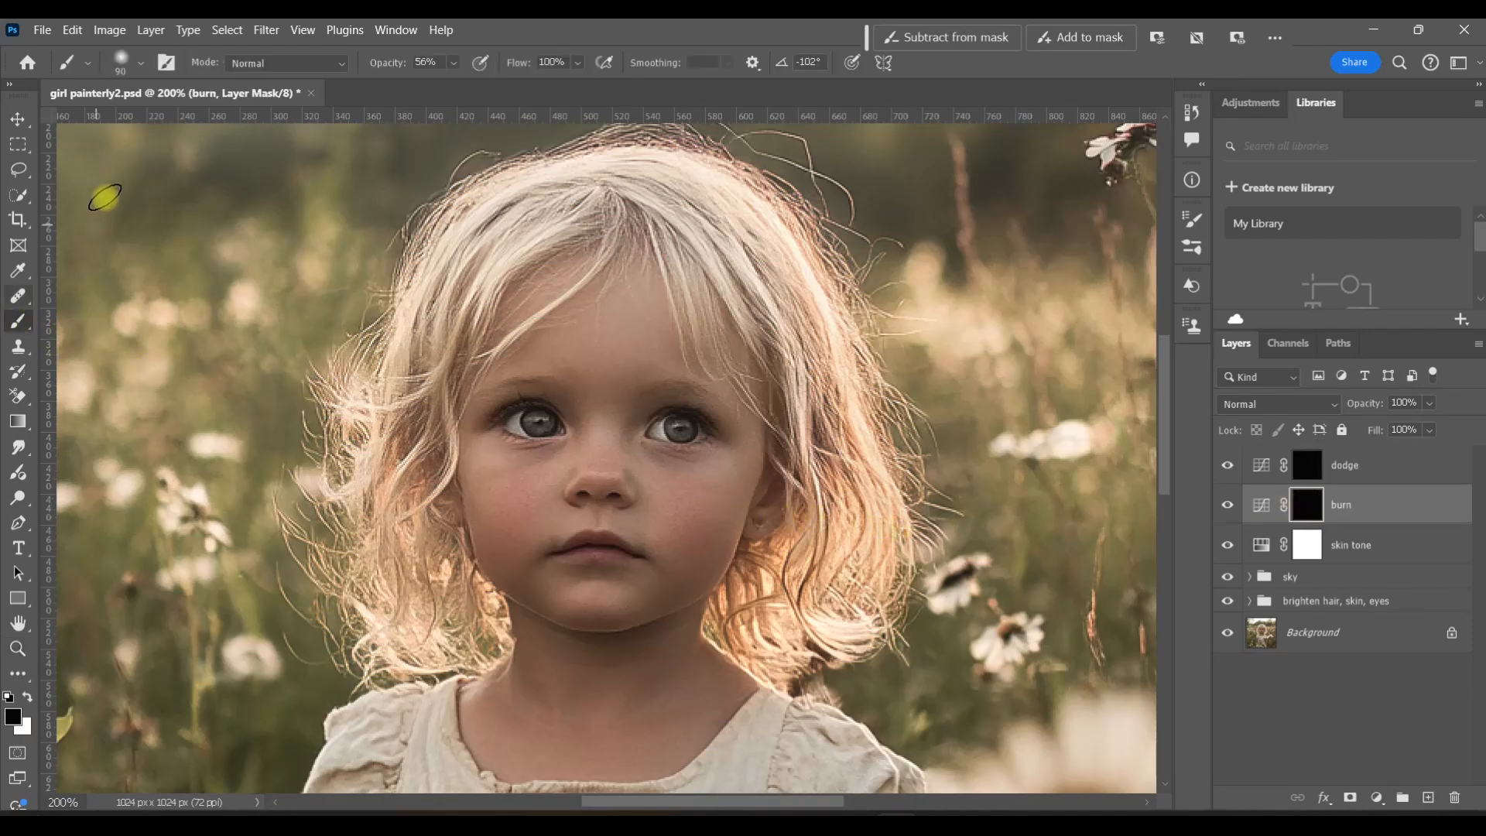
click(140, 65)
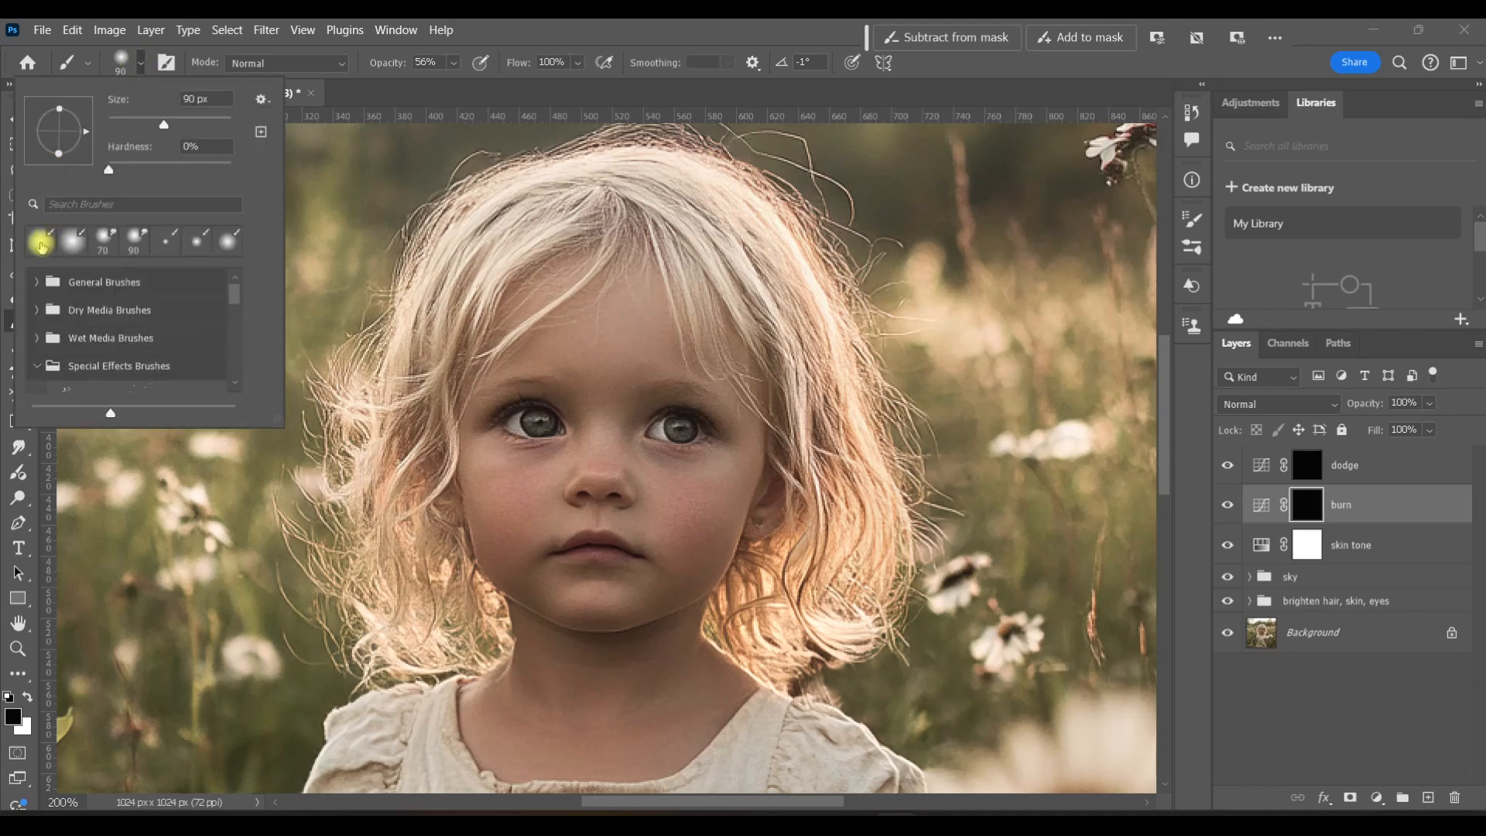
click(39, 282)
click(165, 368)
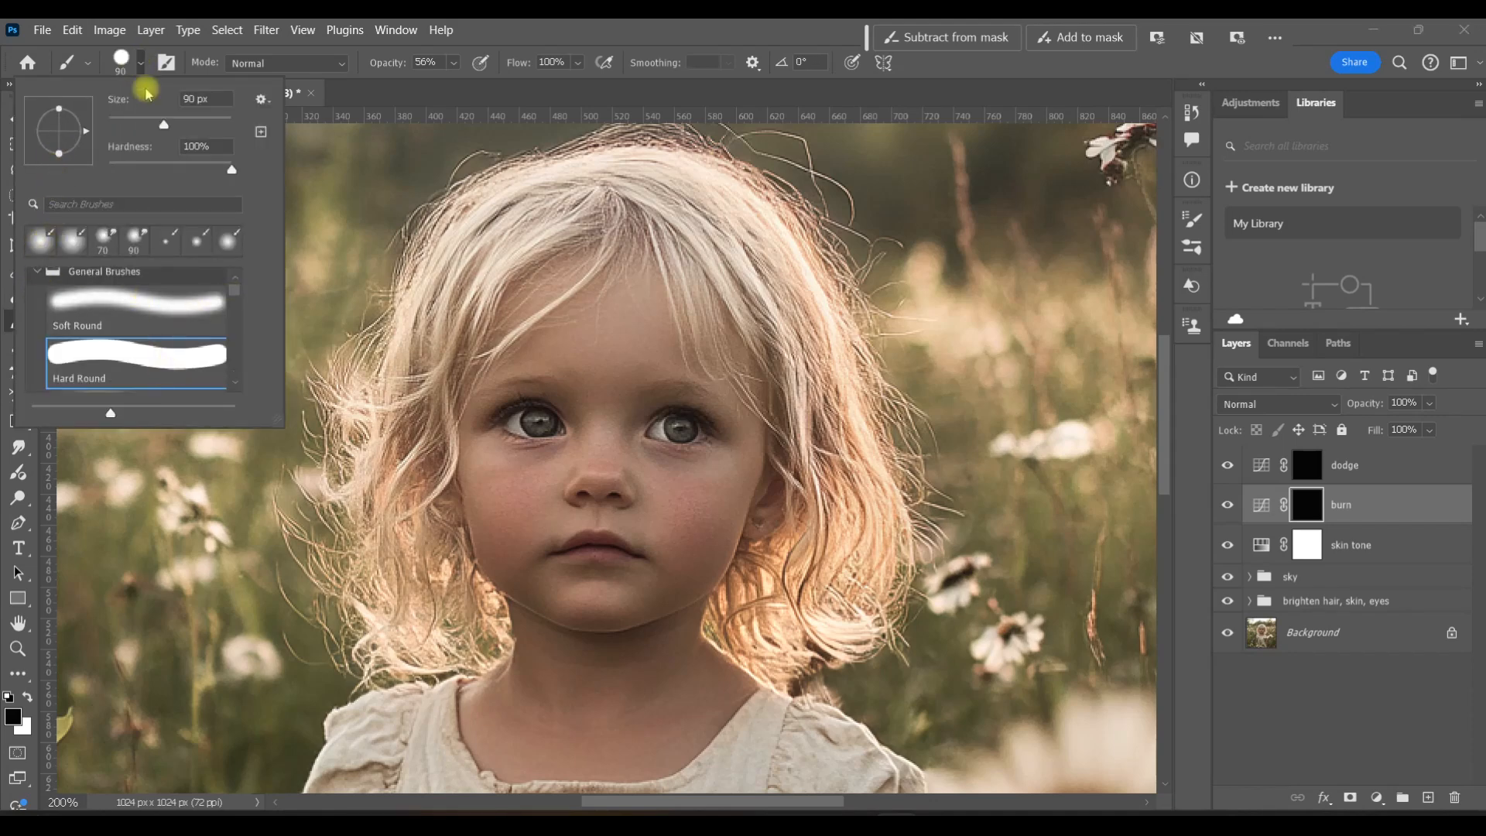
click(162, 63)
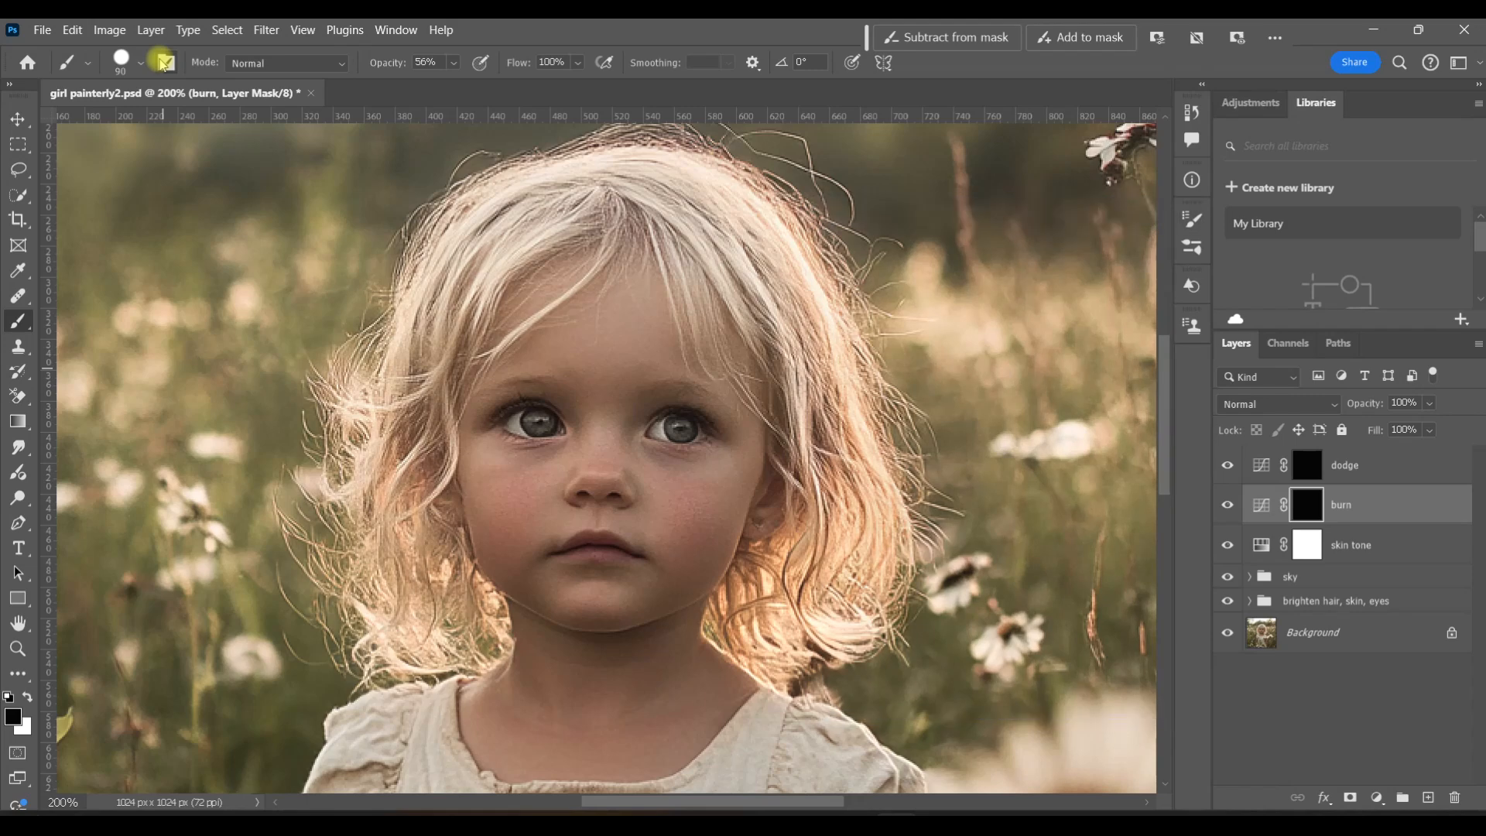
click(164, 64)
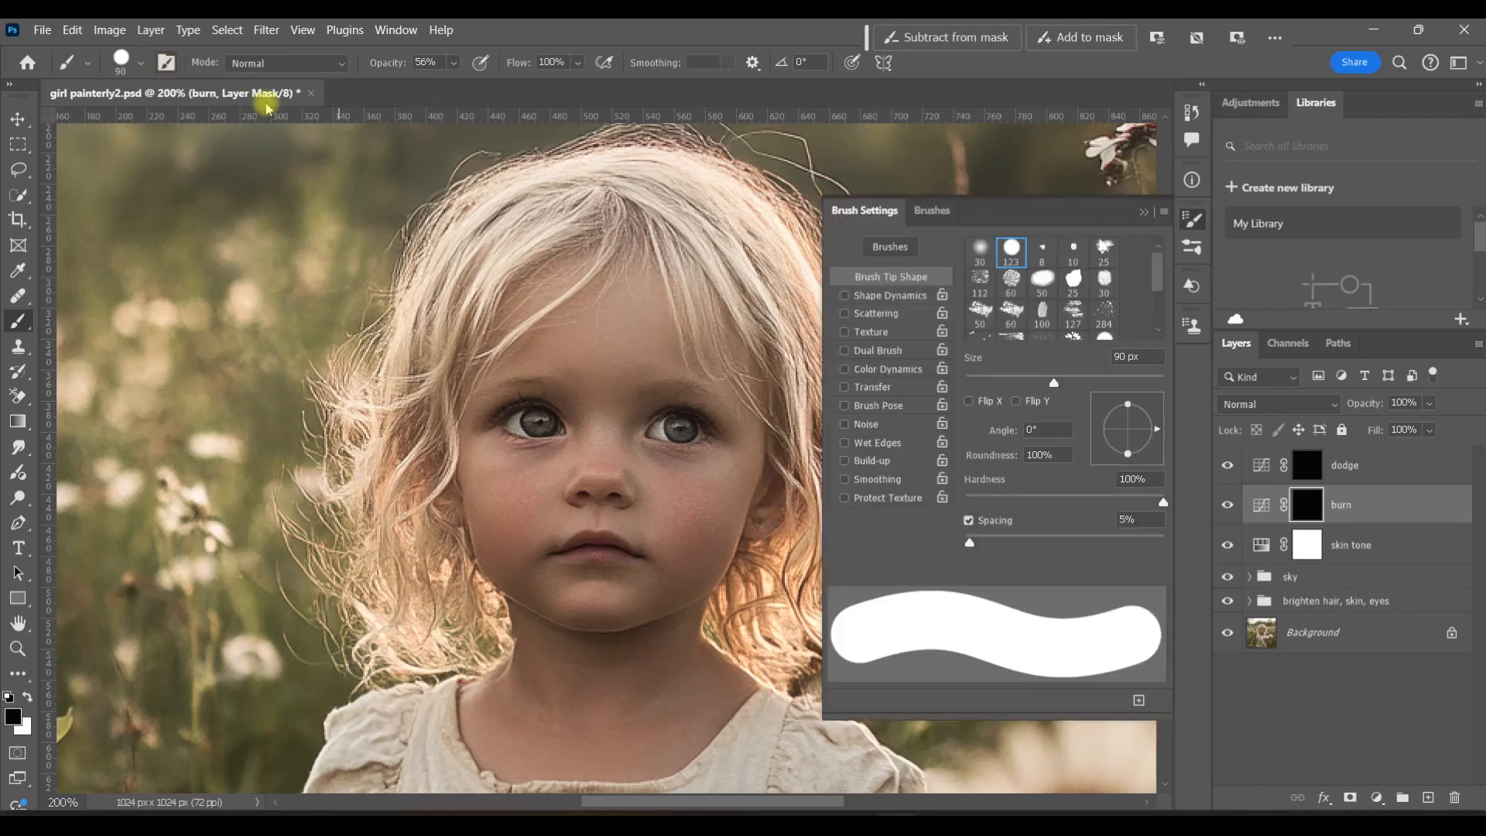
click(1137, 213)
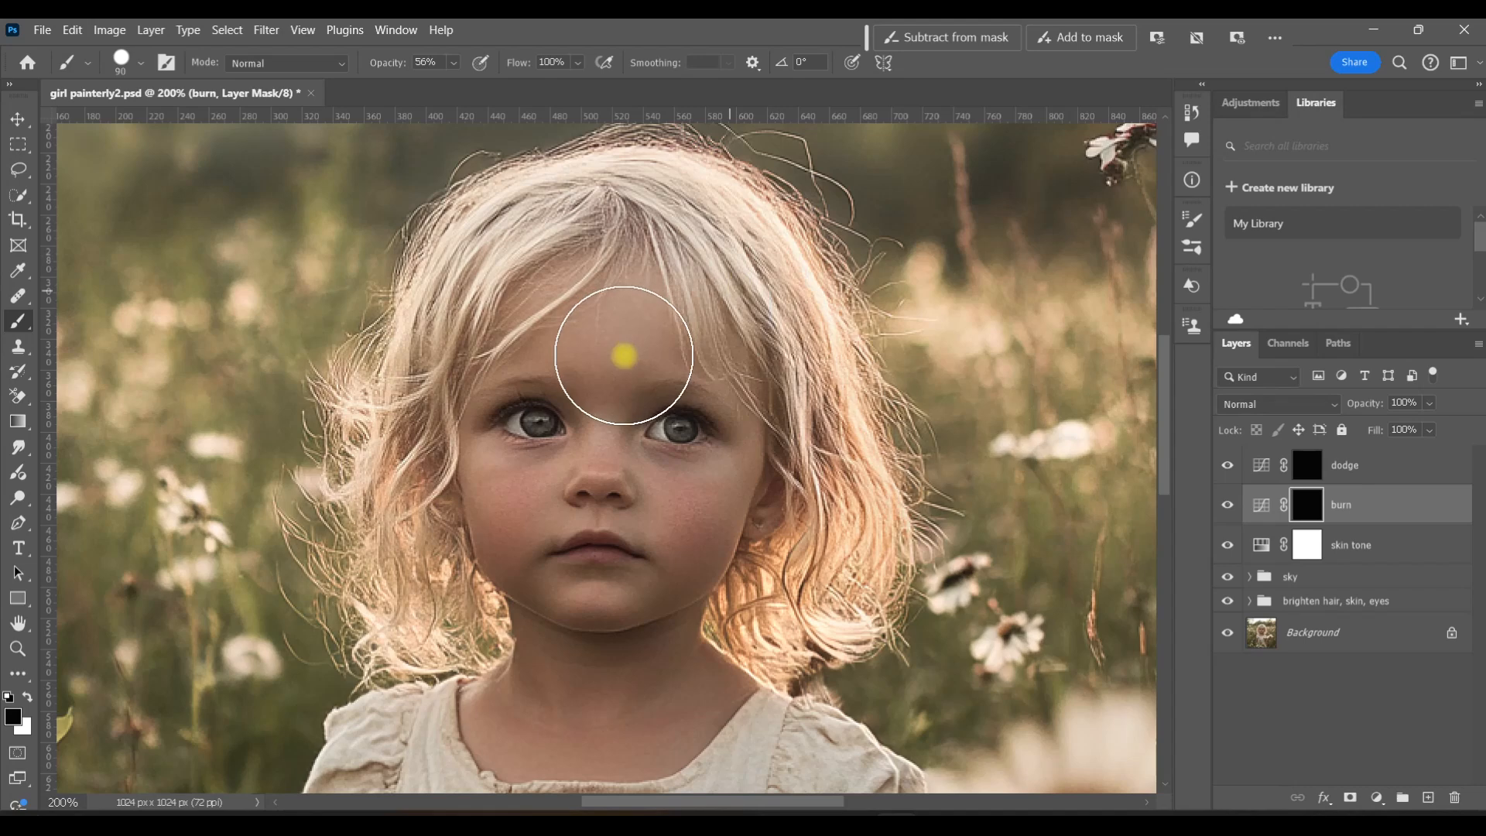
Paint white across the upper forehead along the hairline on the burn mask with a 25 px brush.
key(bracketleft)
key(bracketleft)
key(bracketleft)
key(bracketleft)
key(bracketleft)
key(bracketleft)
key(bracketleft)
key(bracketleft)
key(bracketleft)
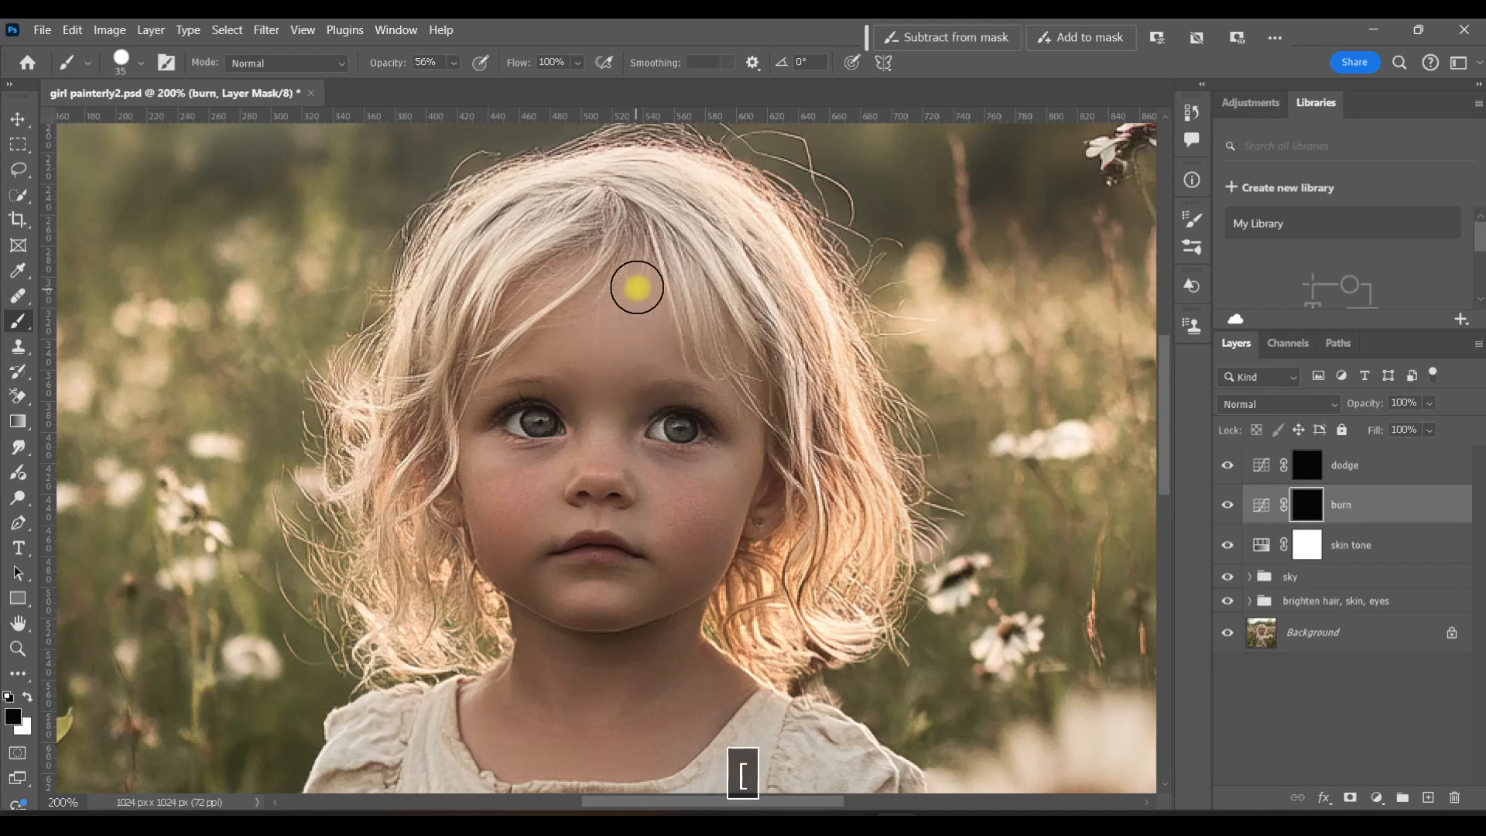
key(bracketright)
key(bracketleft)
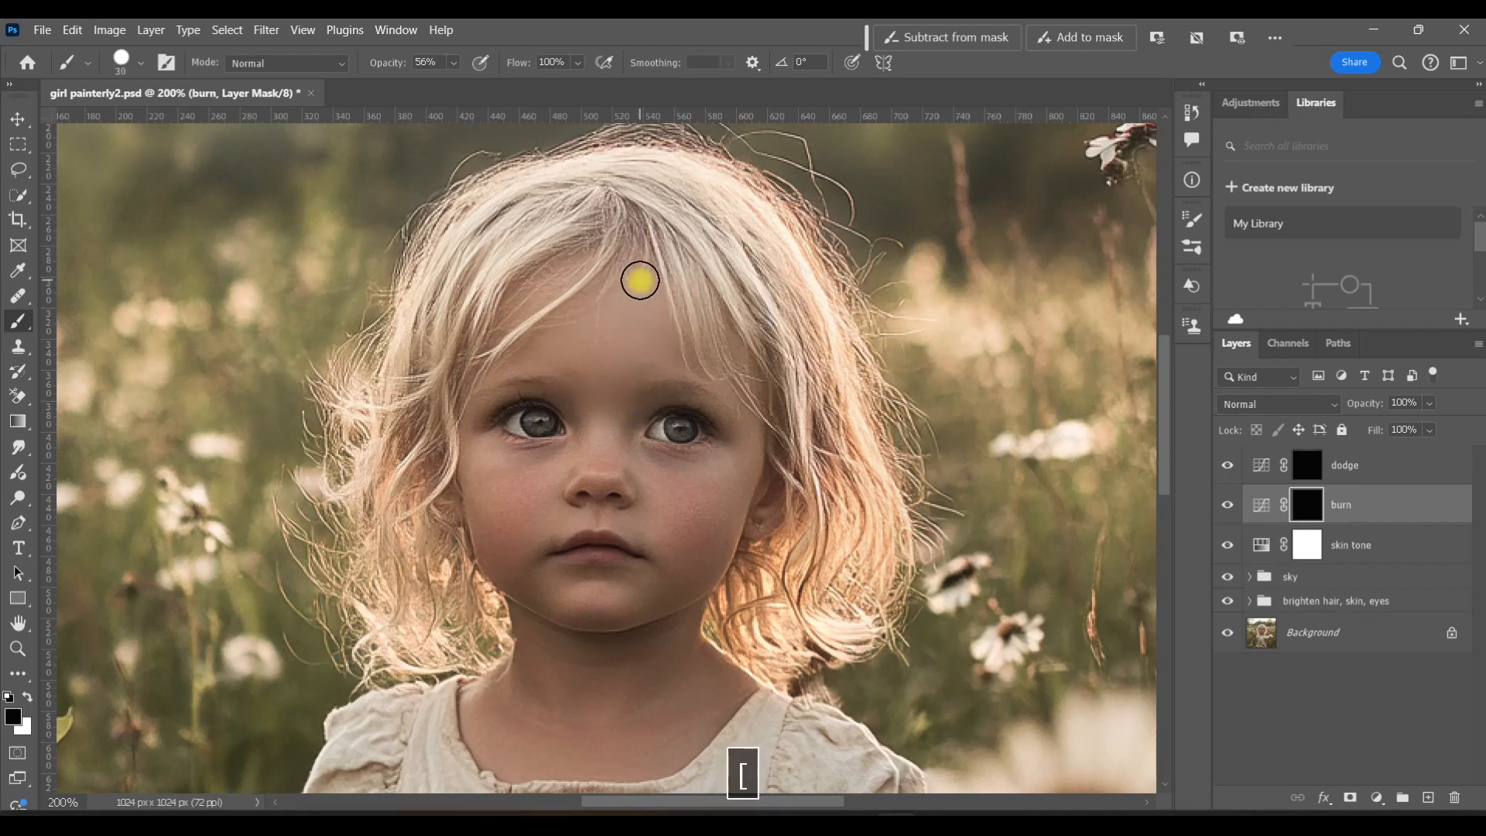
key(bracketright)
key(x)
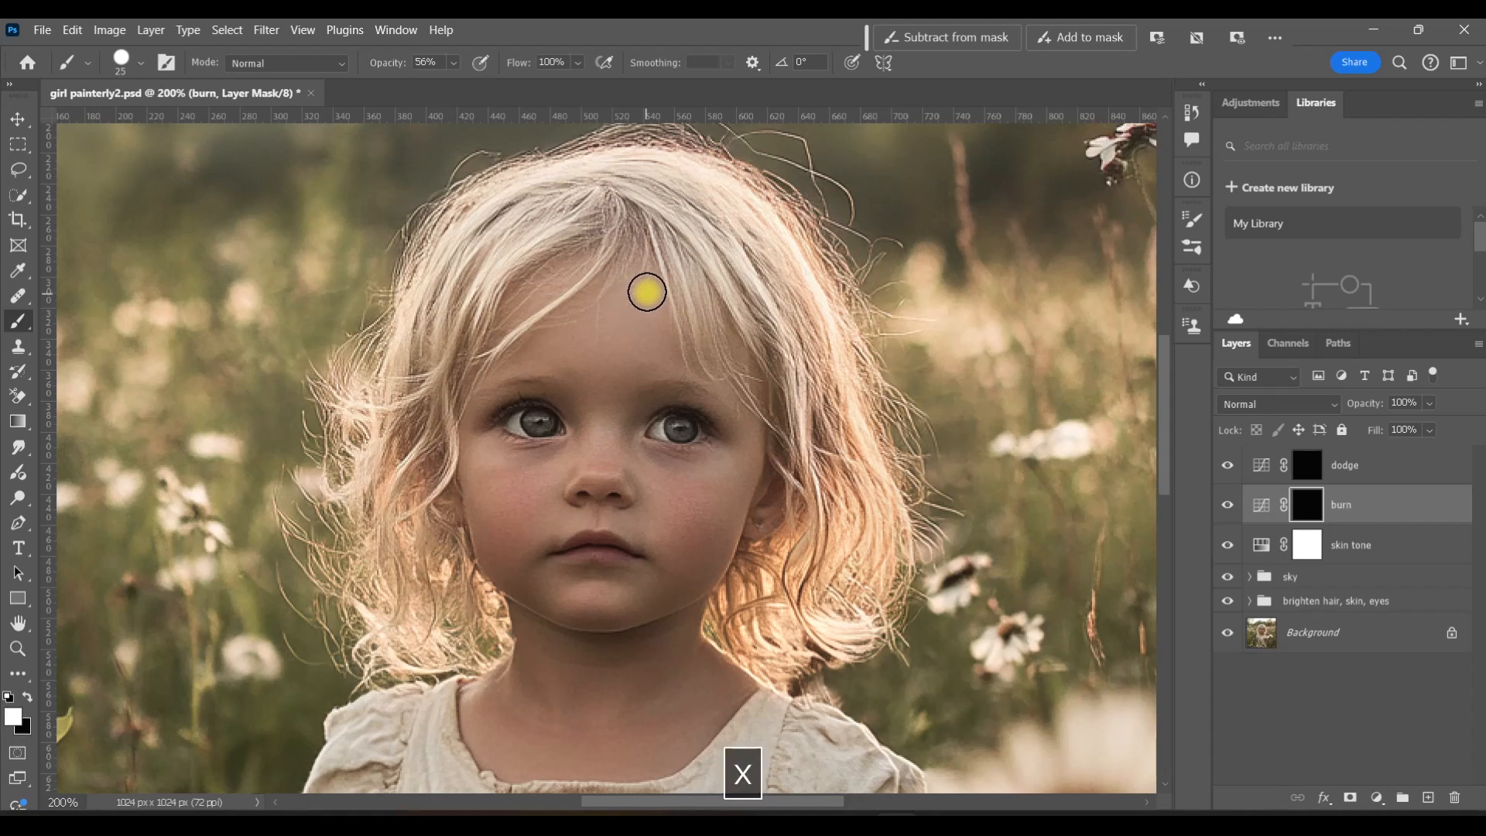
drag(653, 281, 571, 285)
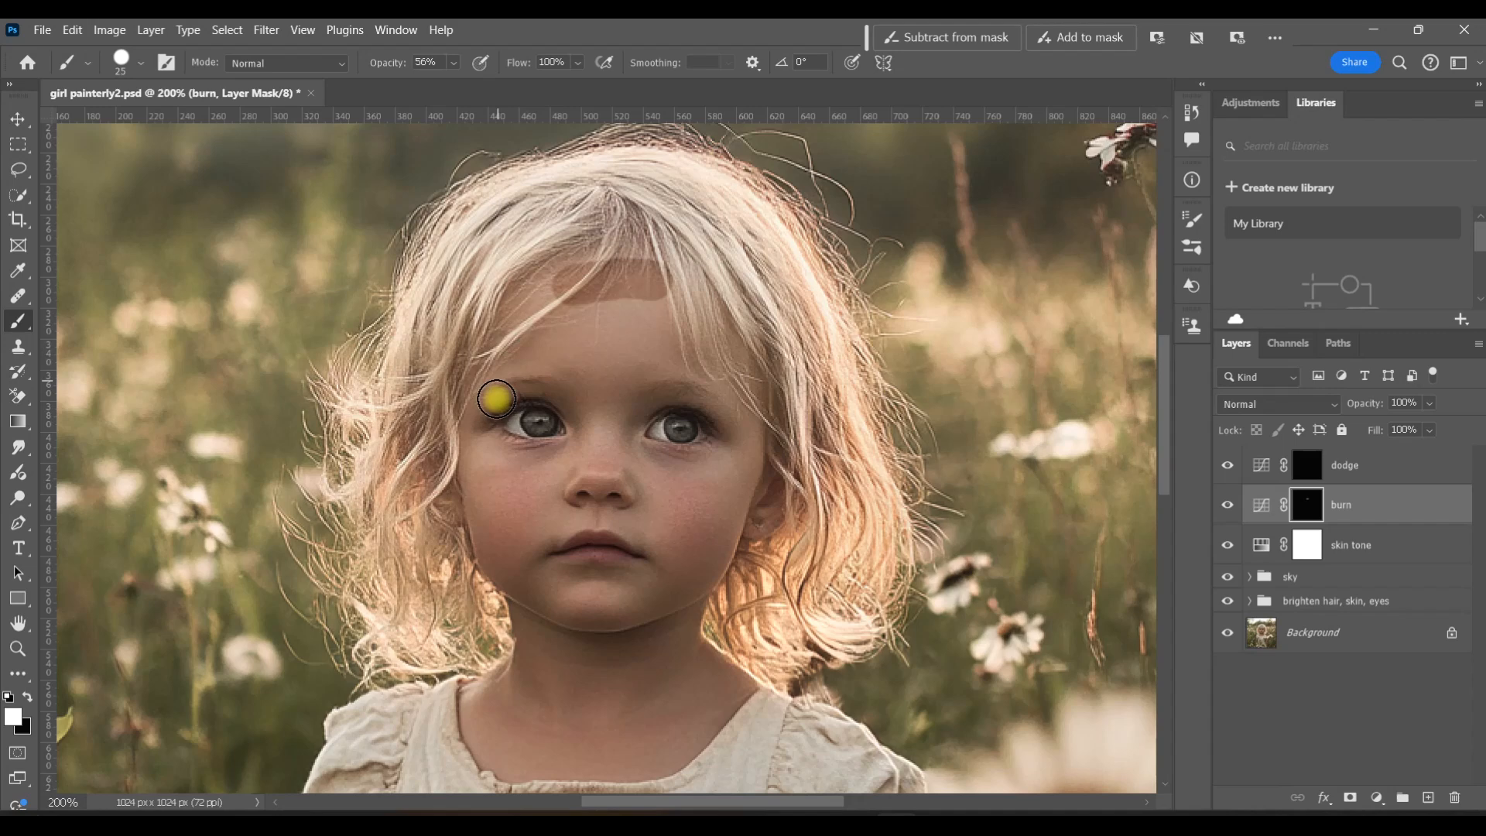
Paint white strokes on the burn mask under both cheekbones and along both sides of the jaw with a 15 px brush.
key(bracketleft)
drag(467, 489, 531, 529)
drag(748, 501, 685, 541)
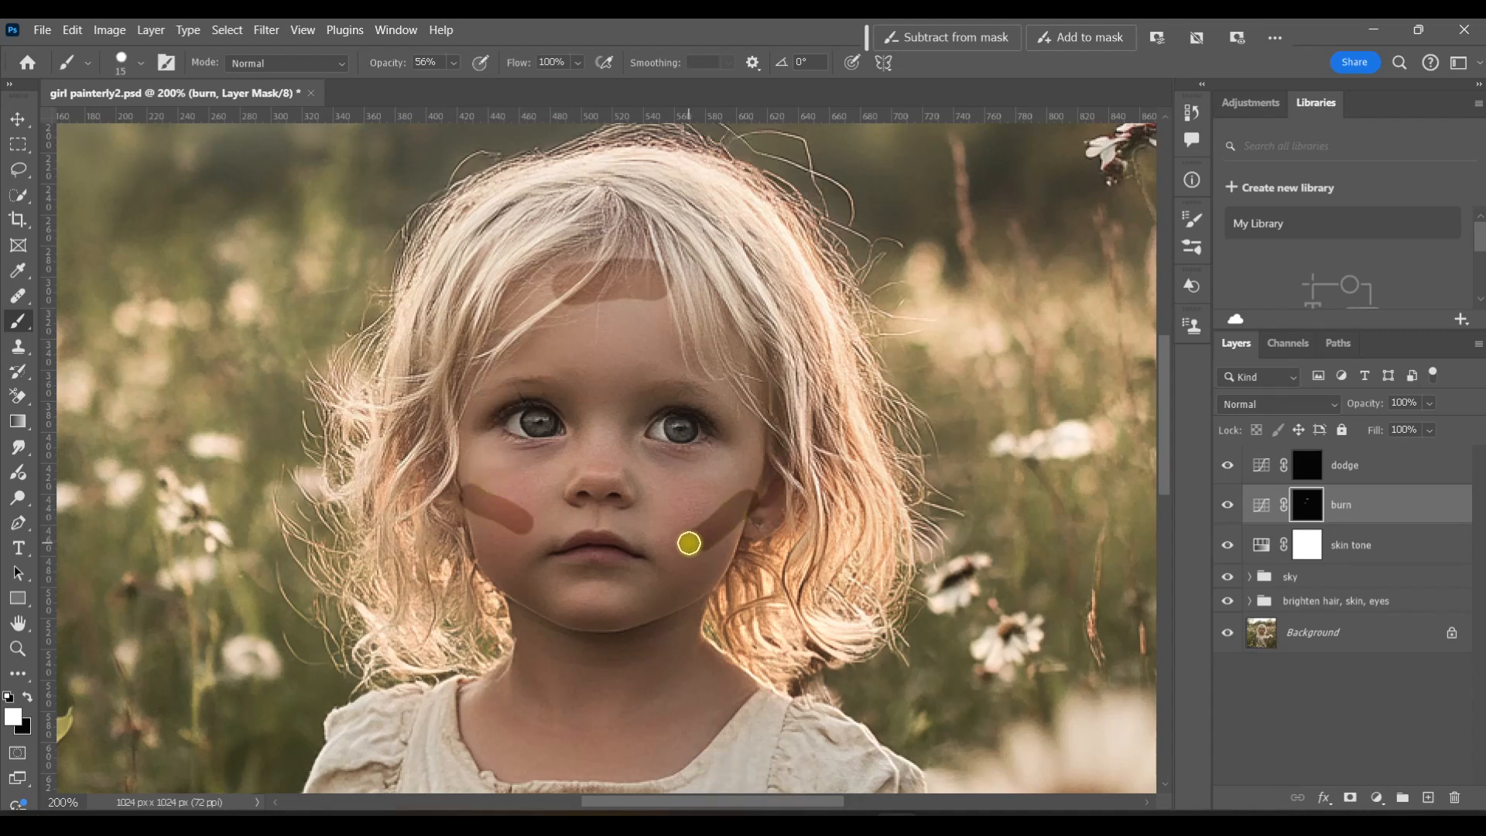
mouse_move(673, 606)
mouse_down()
mouse_move(699, 597)
mouse_move(652, 613)
mouse_up()
drag(504, 597, 538, 603)
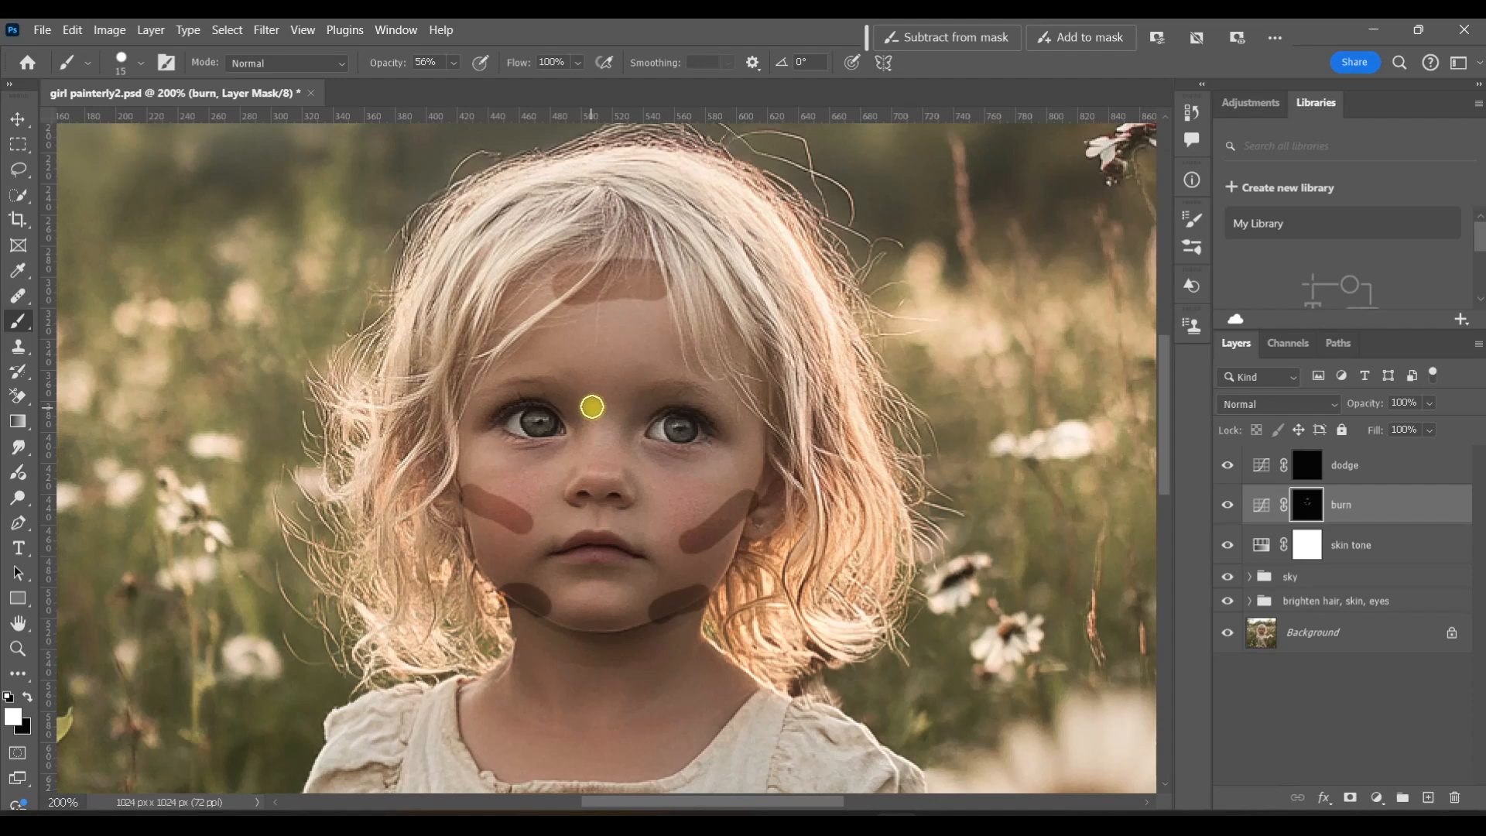
Paint burn strokes from the inner brows down the sides of the nose with a 9 px brush.
key(bracketleft)
key(bracketleft)
mouse_move(570, 395)
mouse_down()
mouse_move(583, 477)
mouse_move(606, 488)
mouse_move(634, 402)
mouse_up()
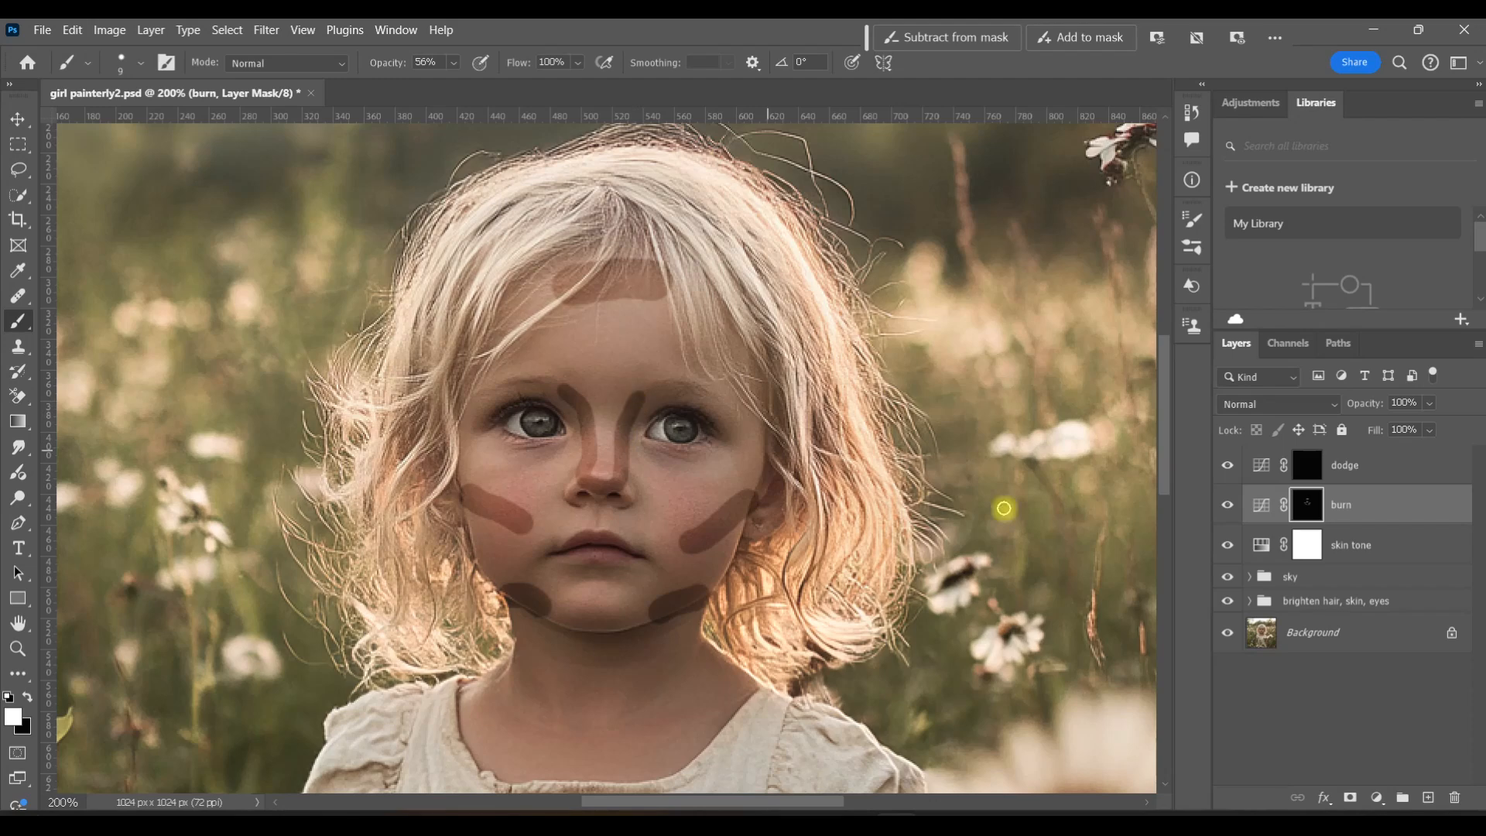
Paint white highlight strokes on the dodge mask across the middle of the forehead and straight down the nose bridge.
click(1308, 464)
mouse_move(556, 327)
mouse_down()
mouse_move(622, 315)
mouse_move(657, 333)
mouse_up()
drag(577, 345, 638, 334)
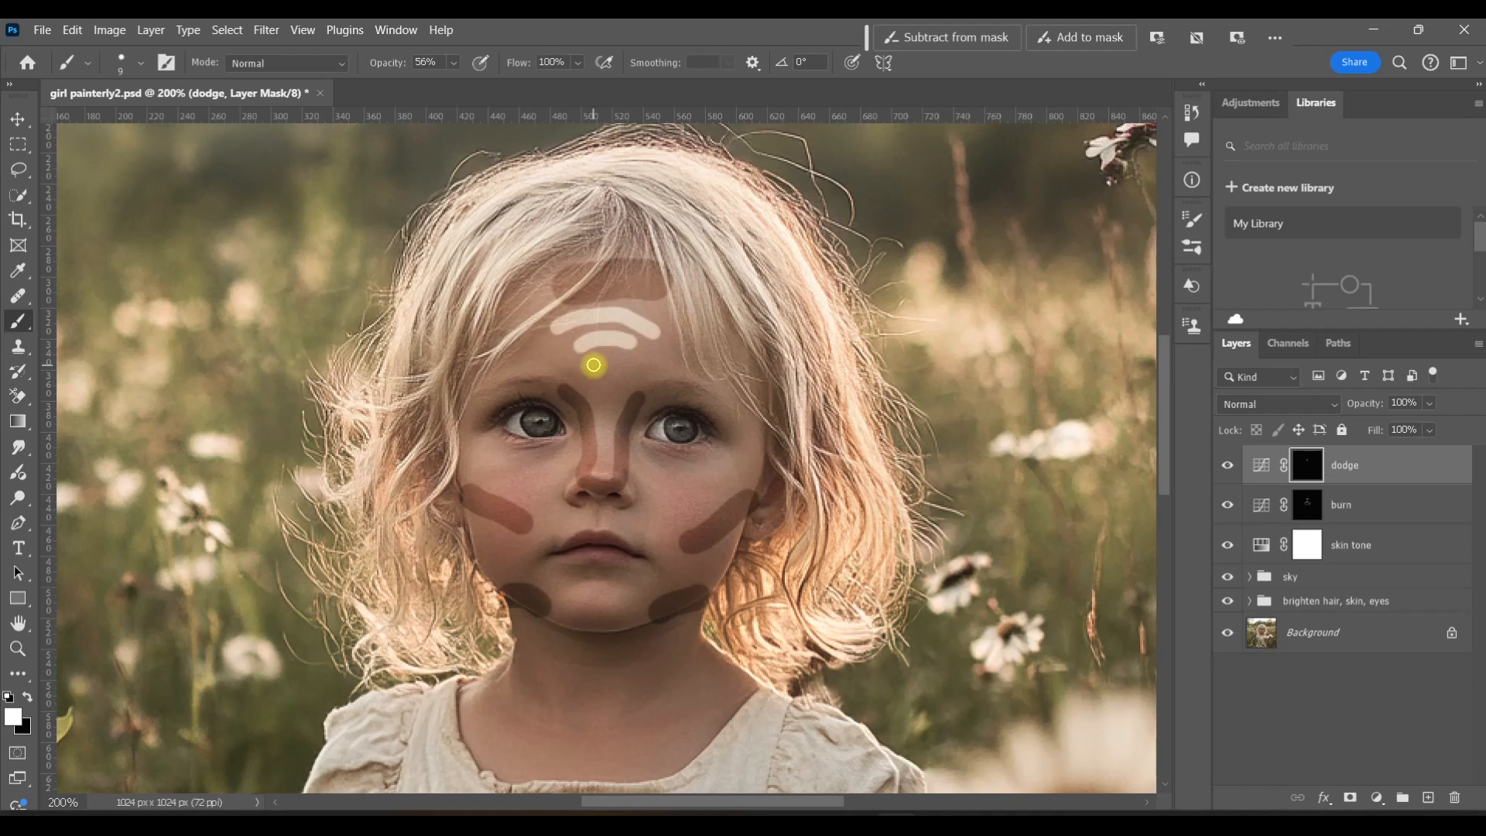
click(609, 401)
shift+click(603, 474)
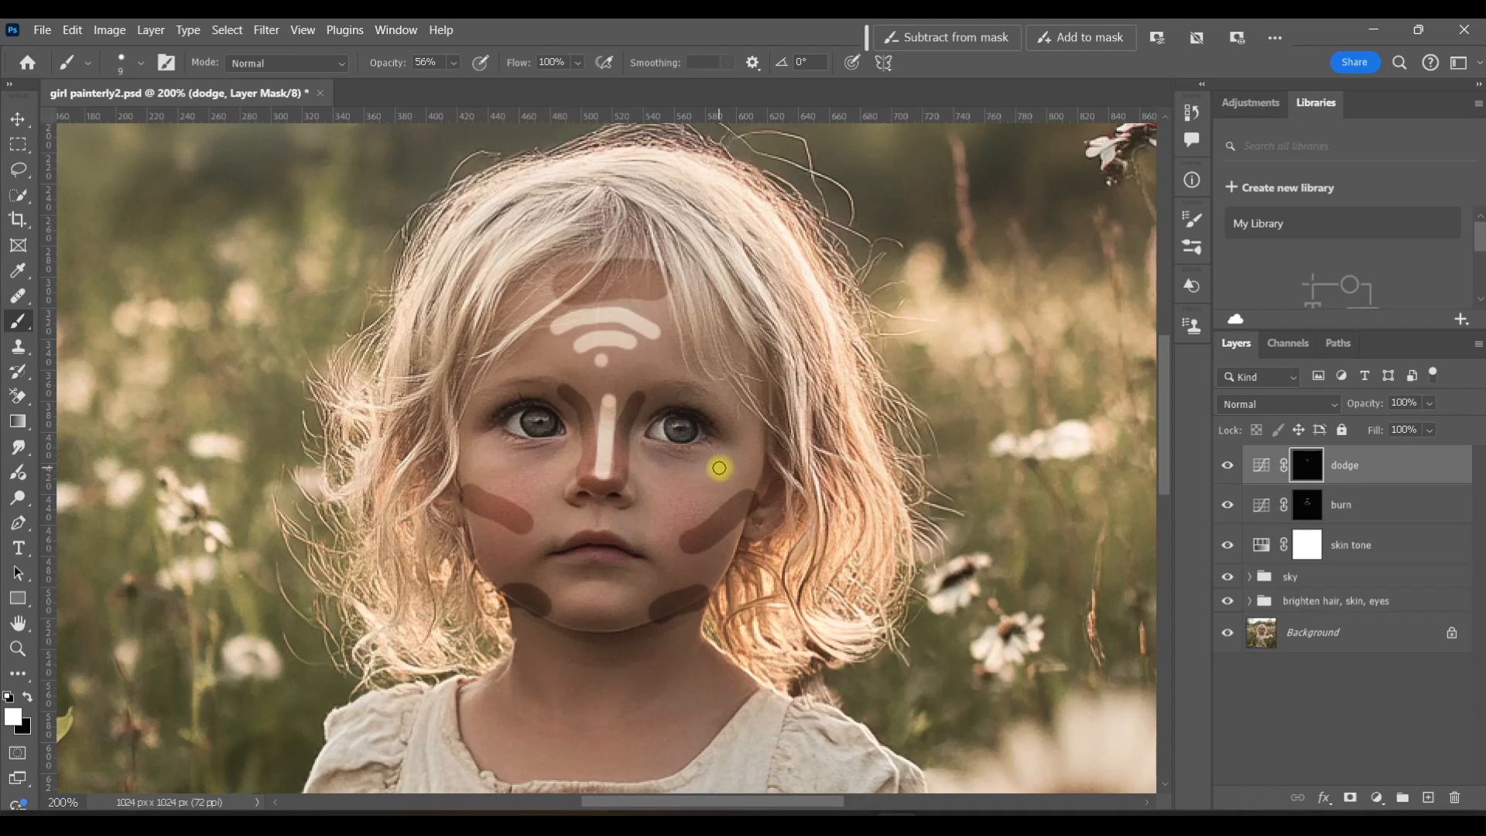
Paint dodge strokes under both eyes, beside the nose and above the upper lip.
drag(663, 472, 732, 462)
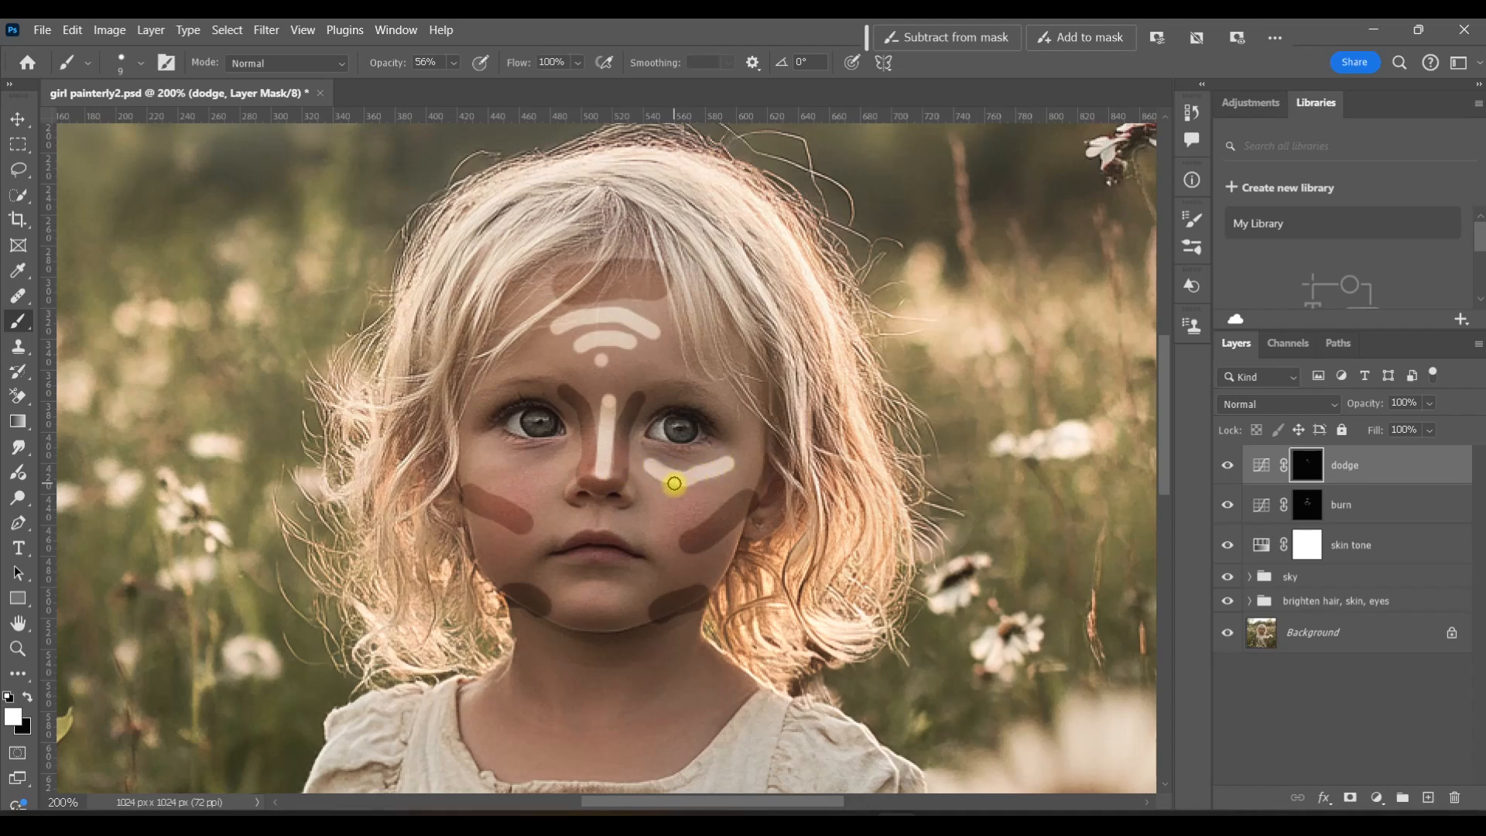
mouse_move(648, 466)
mouse_down()
mouse_move(633, 519)
mouse_move(574, 518)
mouse_up()
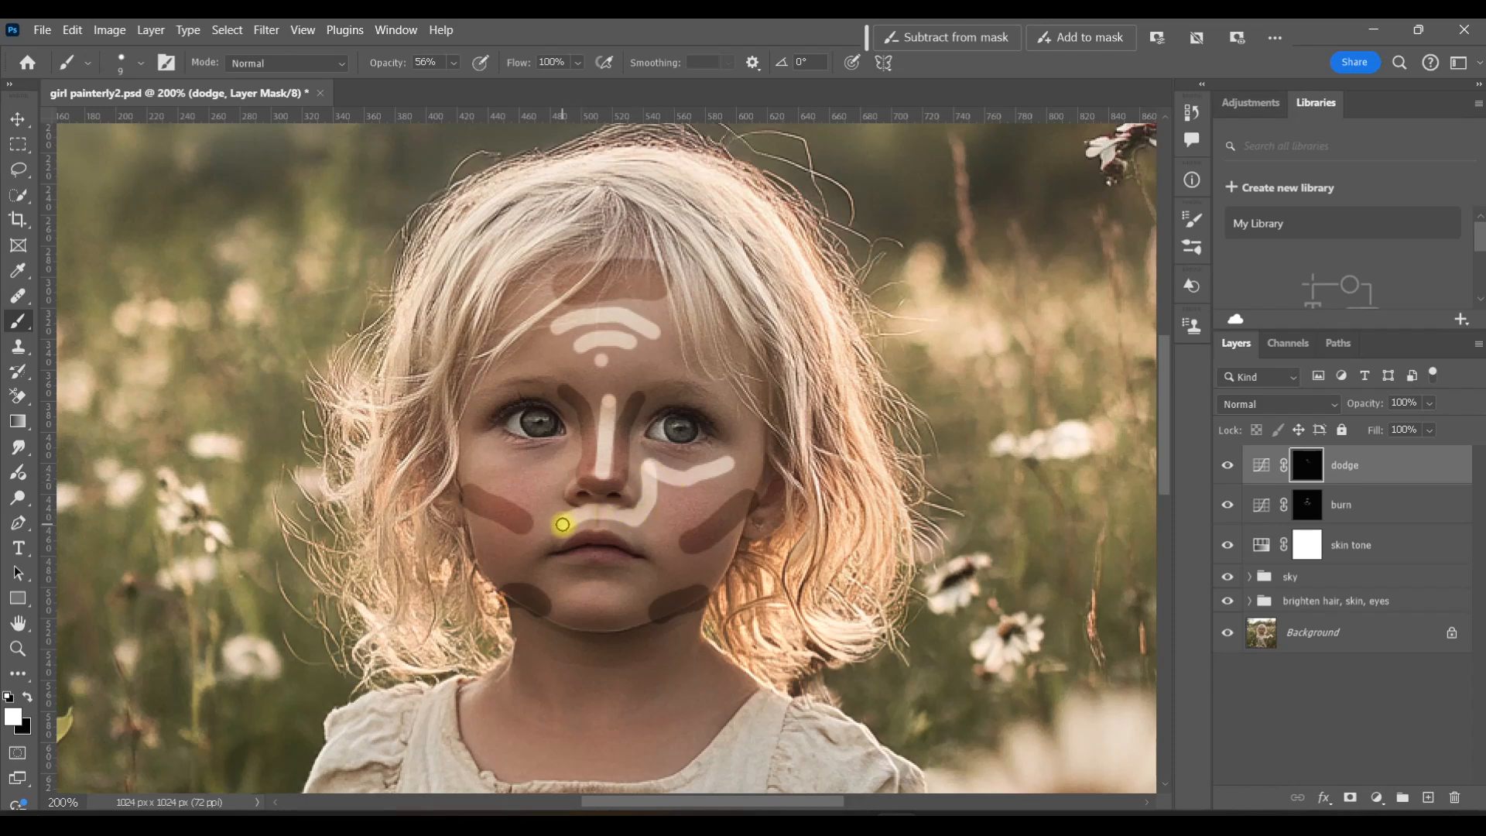
mouse_move(488, 455)
mouse_down()
mouse_move(566, 452)
mouse_move(557, 512)
mouse_up()
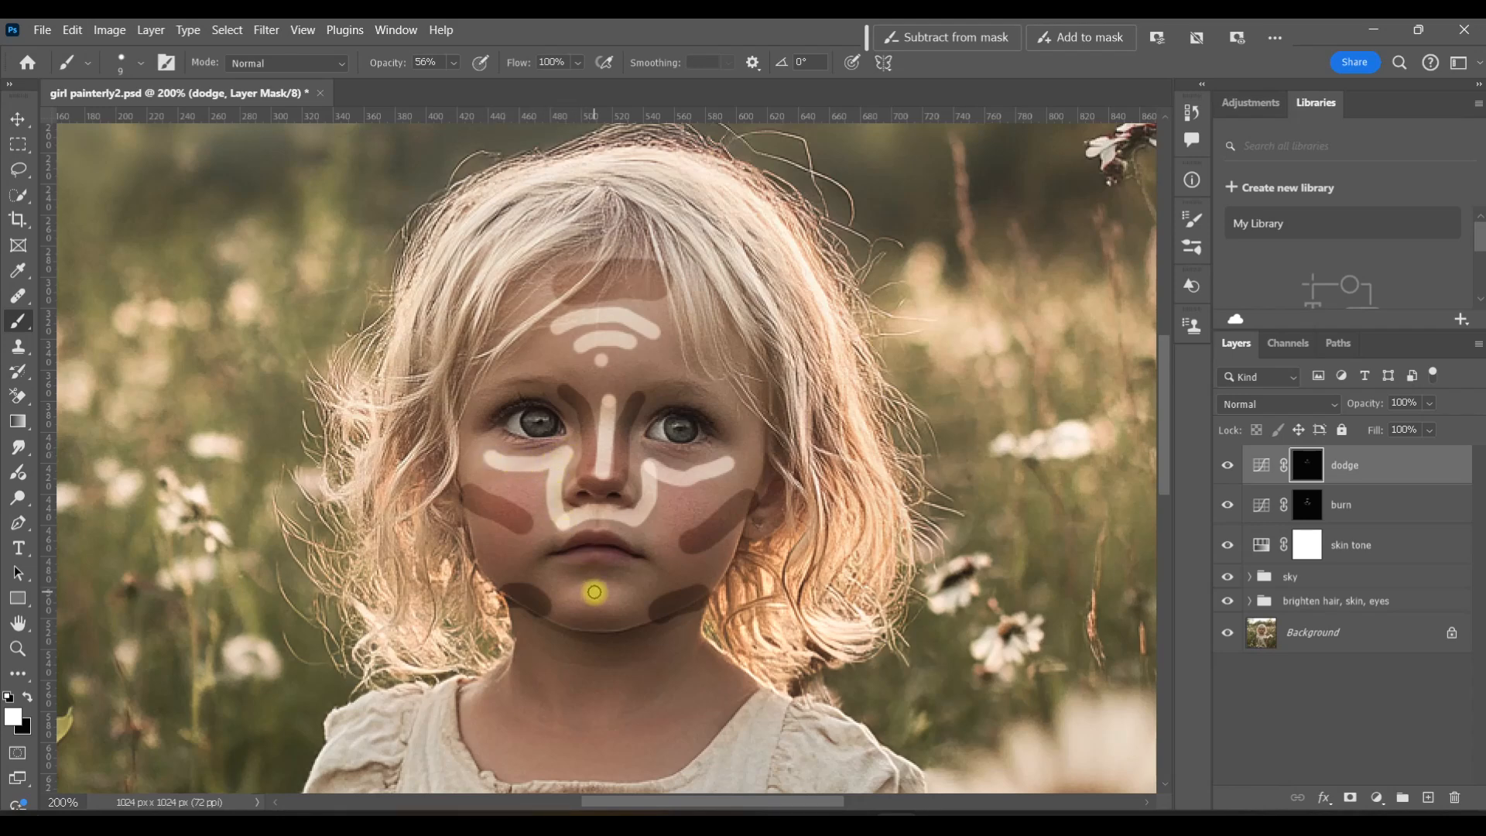
Paint dodge highlights on the center of the chin and along both sides of the neck.
drag(602, 593, 595, 597)
drag(595, 593, 594, 594)
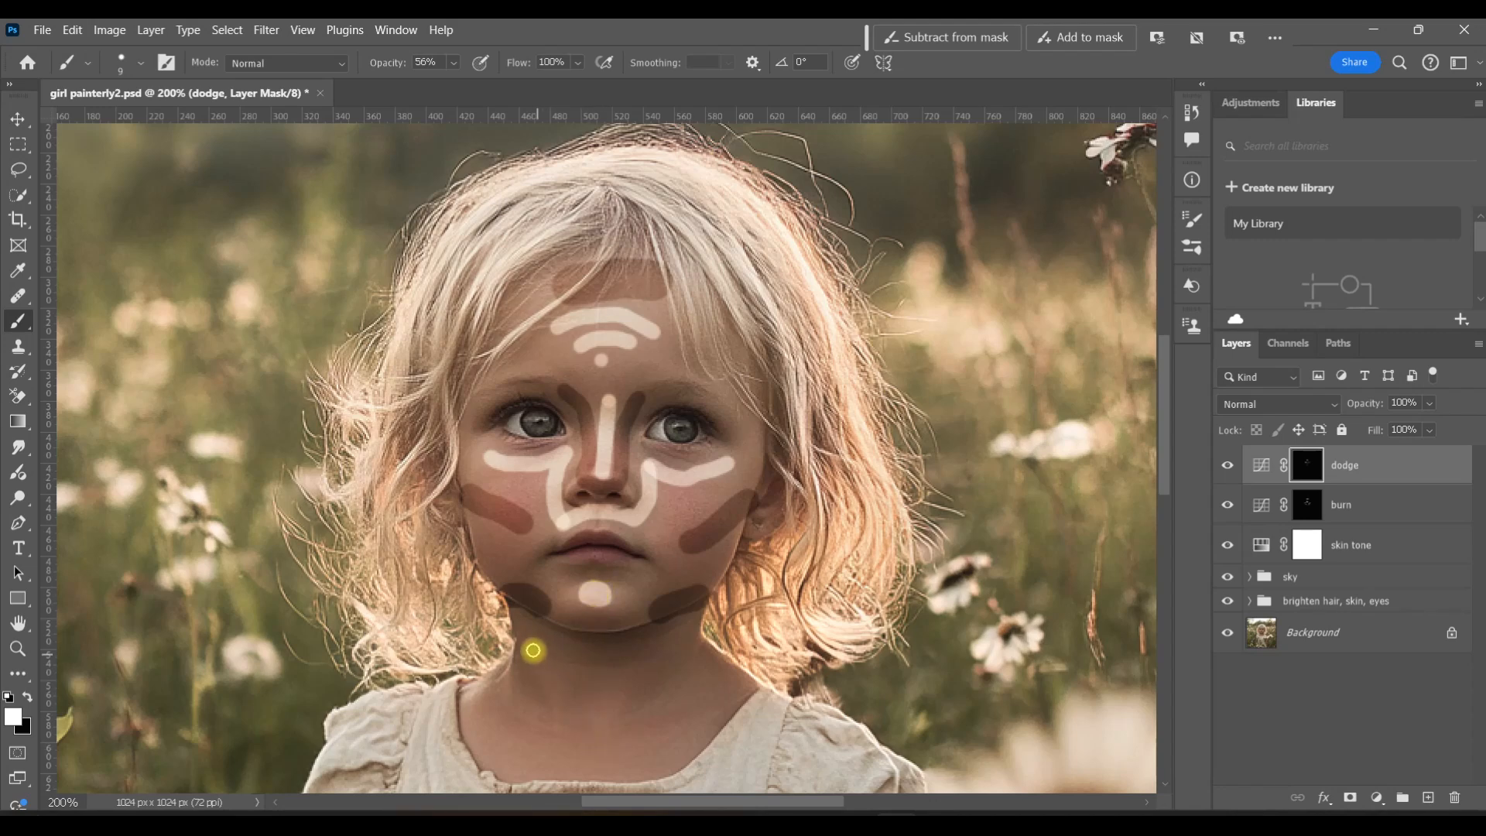
drag(538, 665, 559, 722)
drag(650, 654, 605, 720)
Feather the dodge layer's mask by 34.9 px and compare the face with the dodge layer hidden and shown.
scroll(704, 690, down, 1)
key(z)
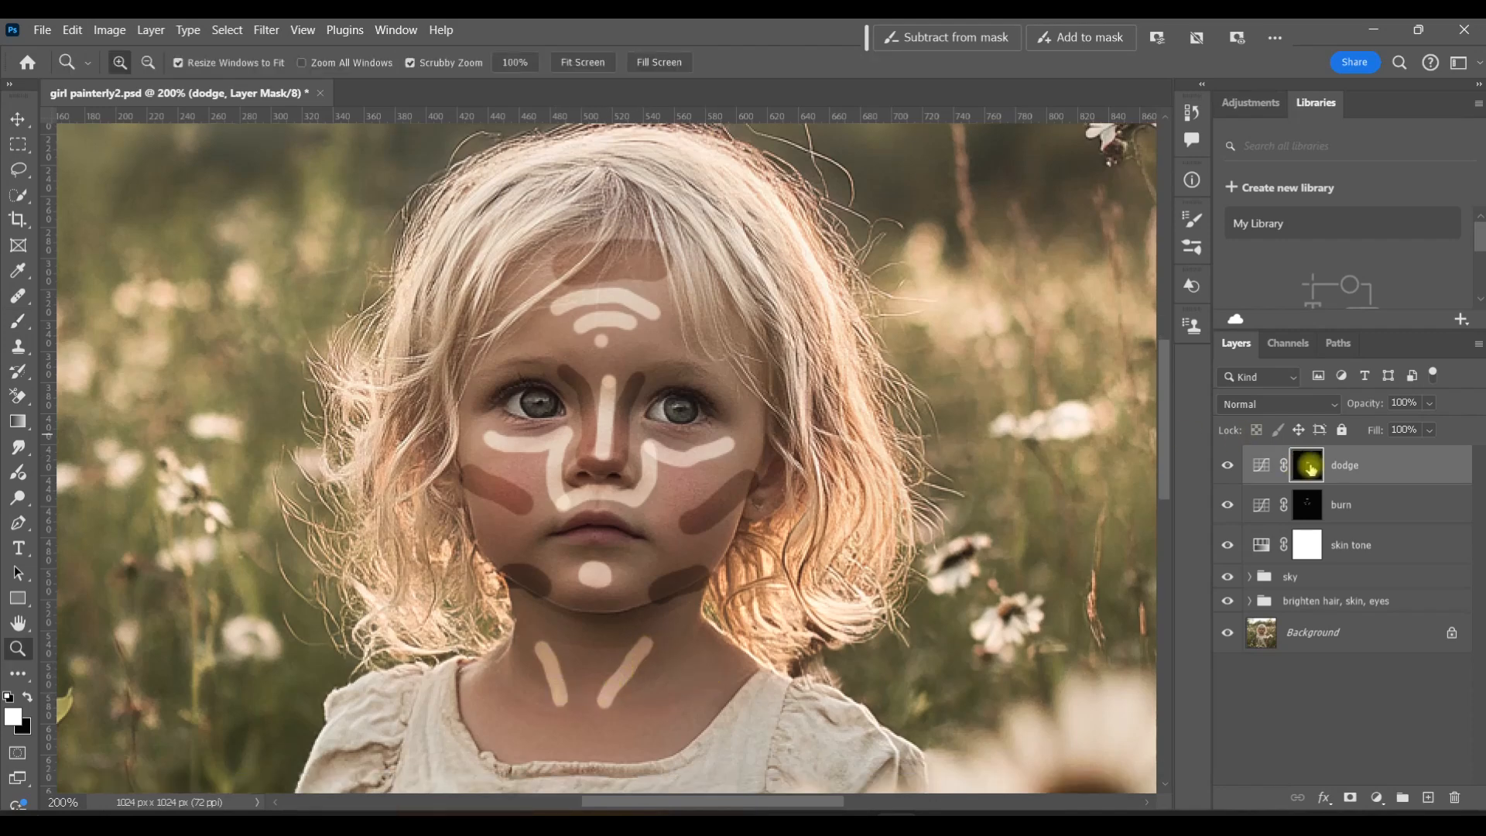
double_click(1310, 469)
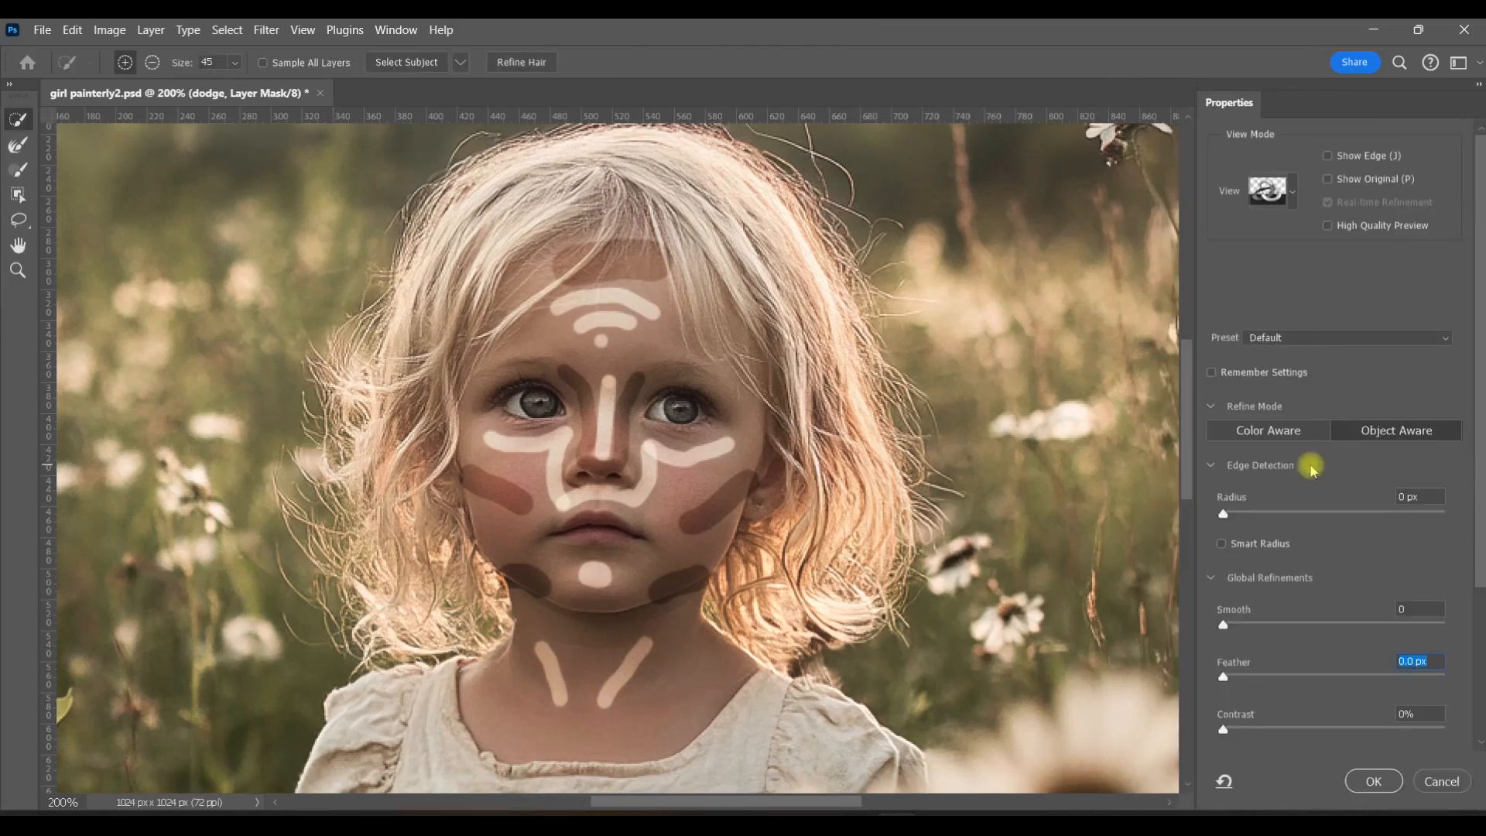
mouse_move(1222, 678)
mouse_down()
mouse_move(1343, 684)
mouse_move(1329, 684)
mouse_up()
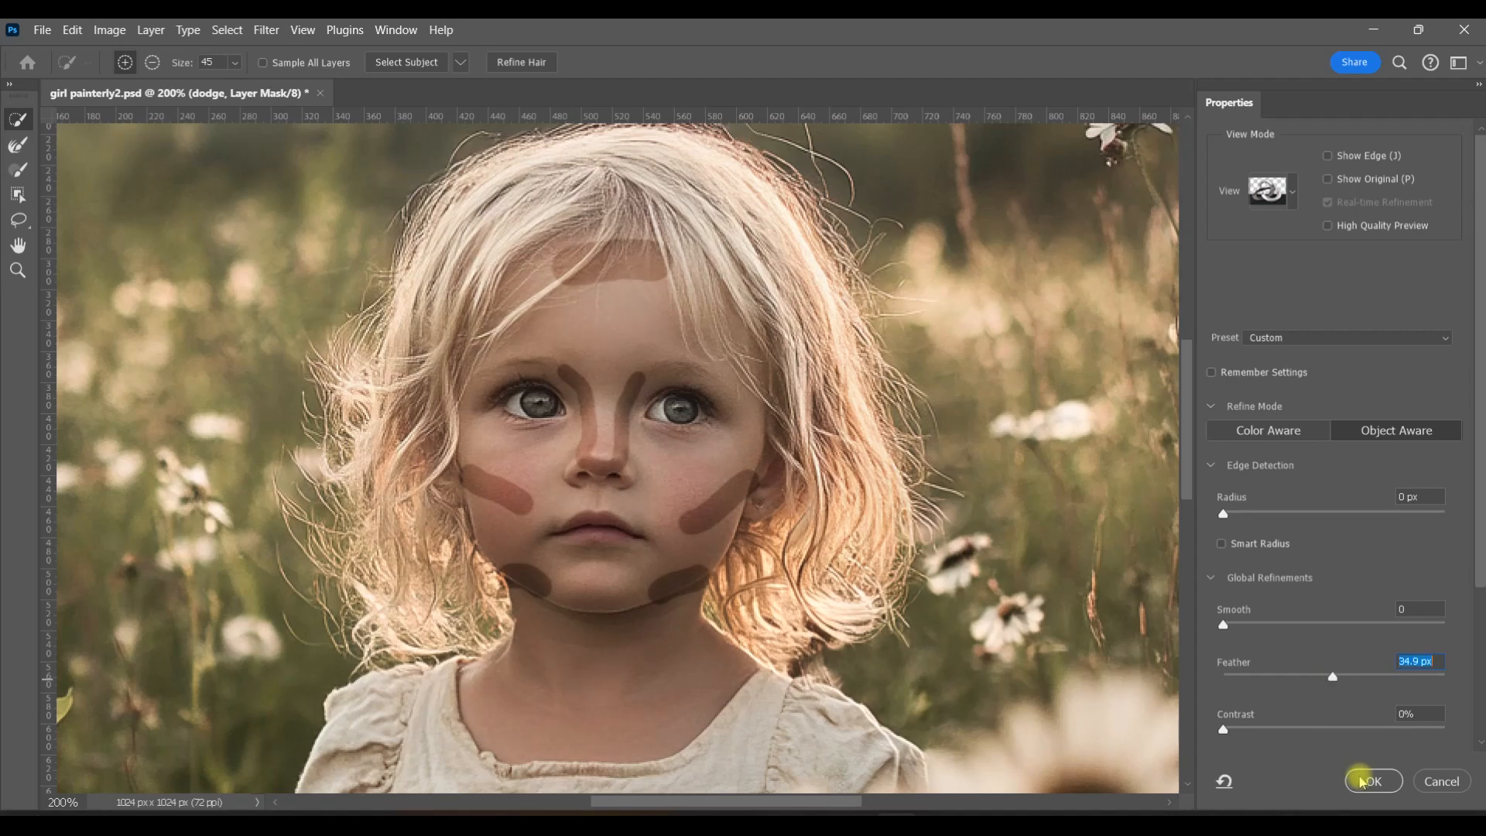
click(1363, 782)
click(1226, 467)
click(1226, 467)
Feather the burn layer's mask to blend its hard strokes, and compare the face with the burn layer hidden and shown.
double_click(1310, 507)
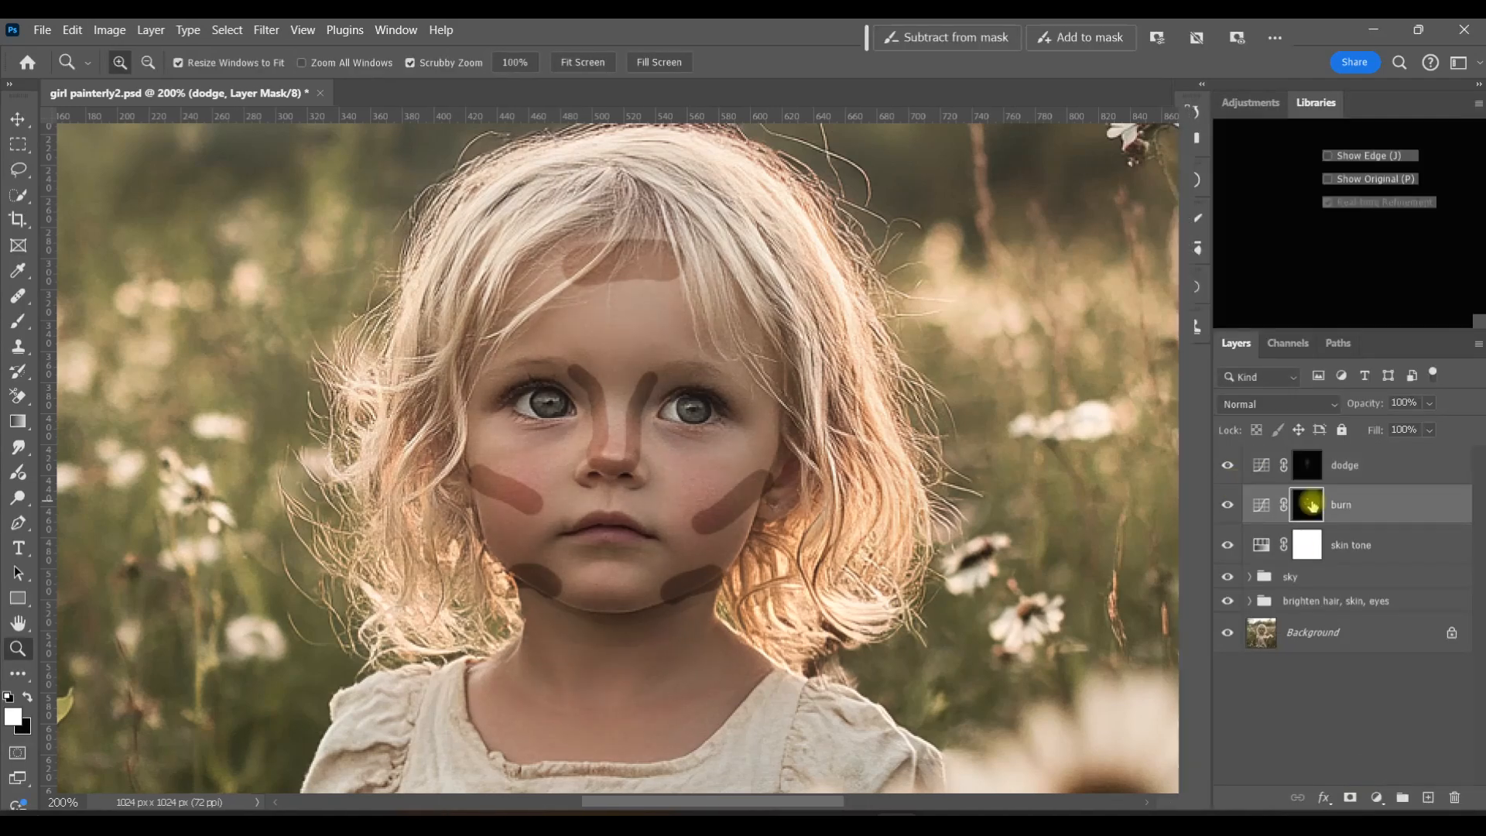
drag(1223, 676, 1315, 678)
click(1356, 783)
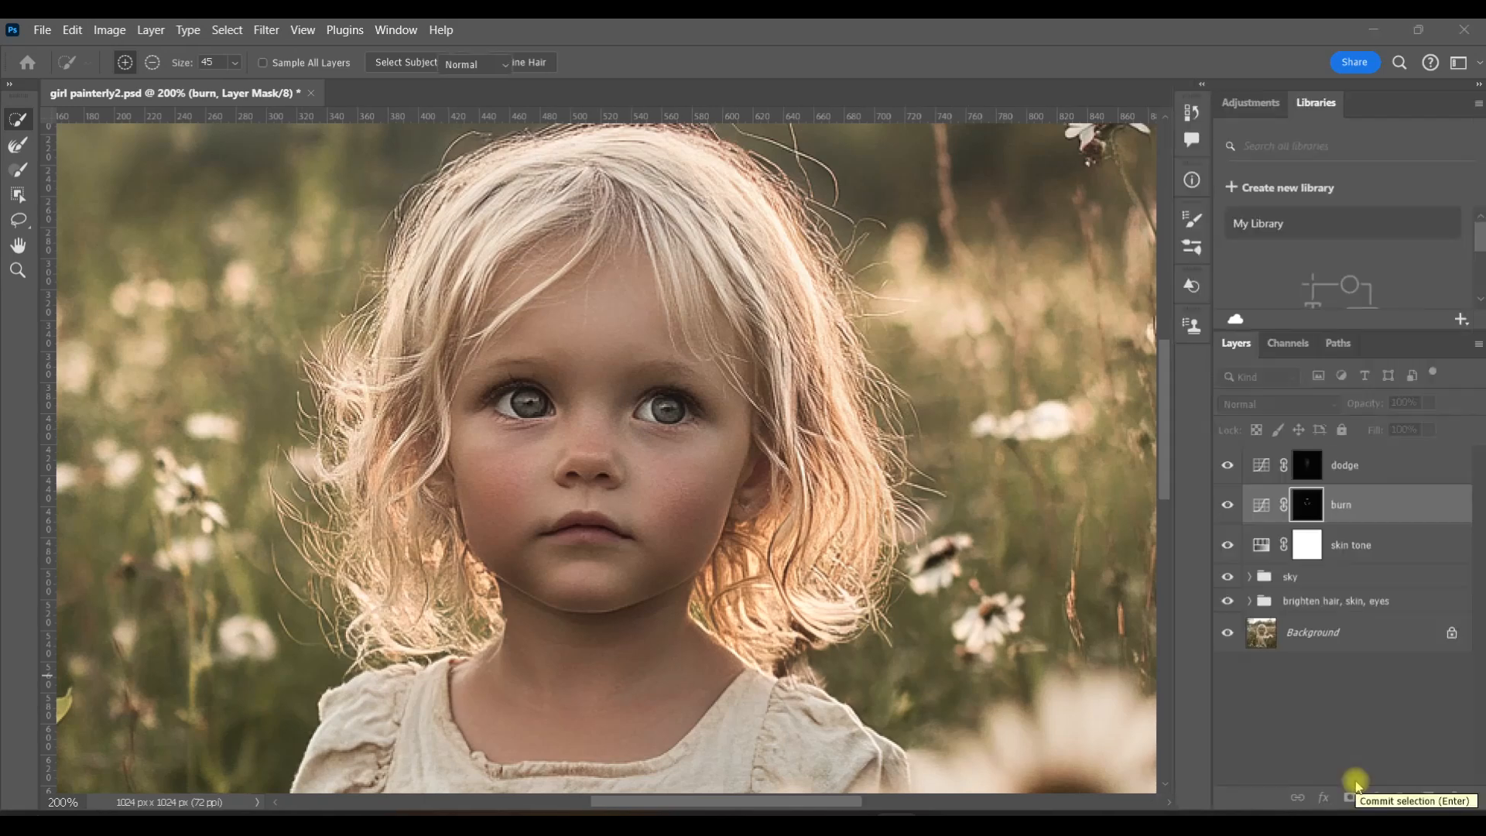
click(1226, 506)
click(1224, 506)
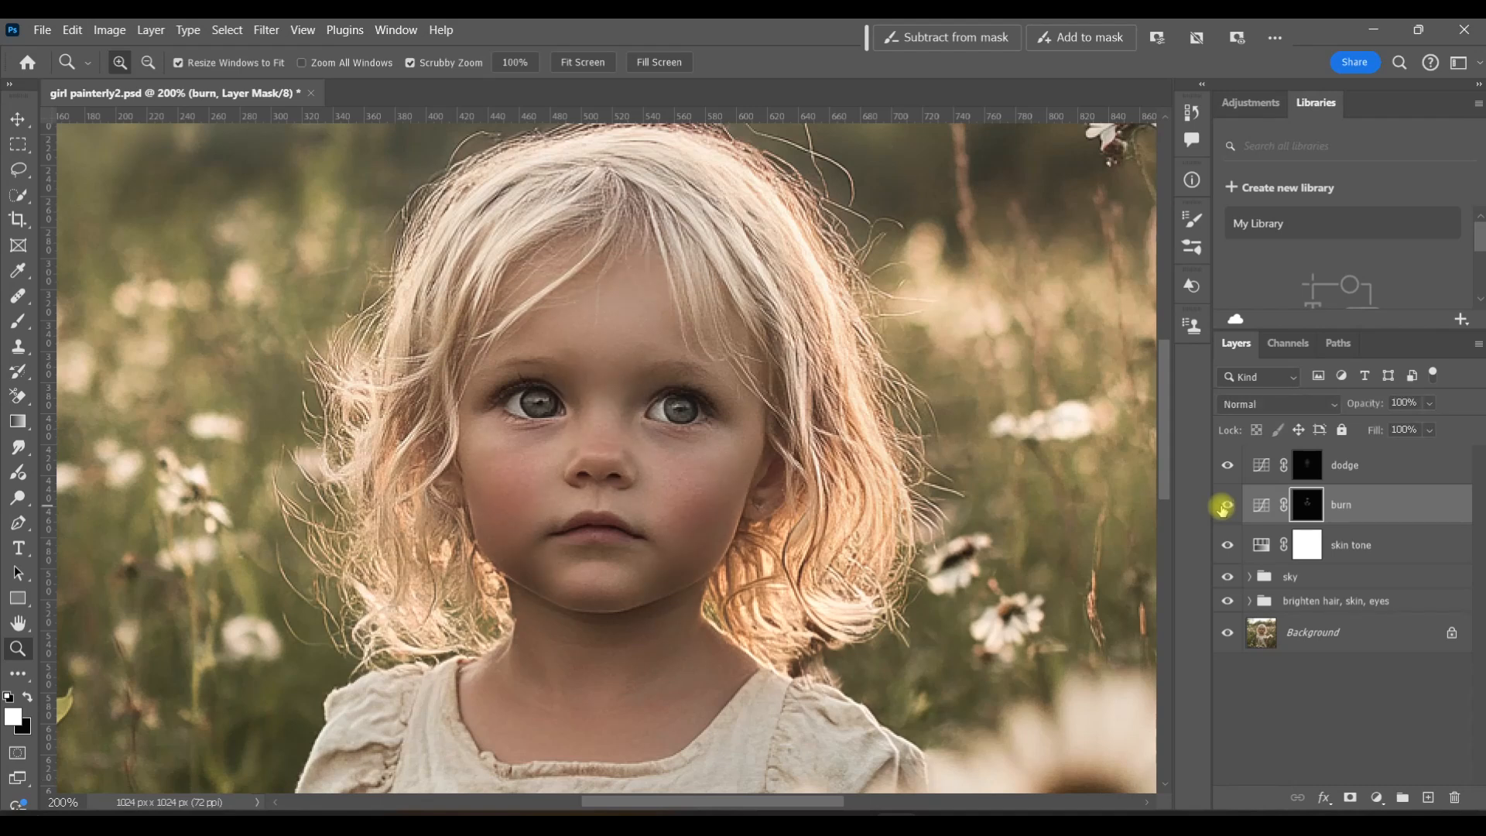
Group the dodge and burn layers and name the group "dodge and burn".
click(1269, 468)
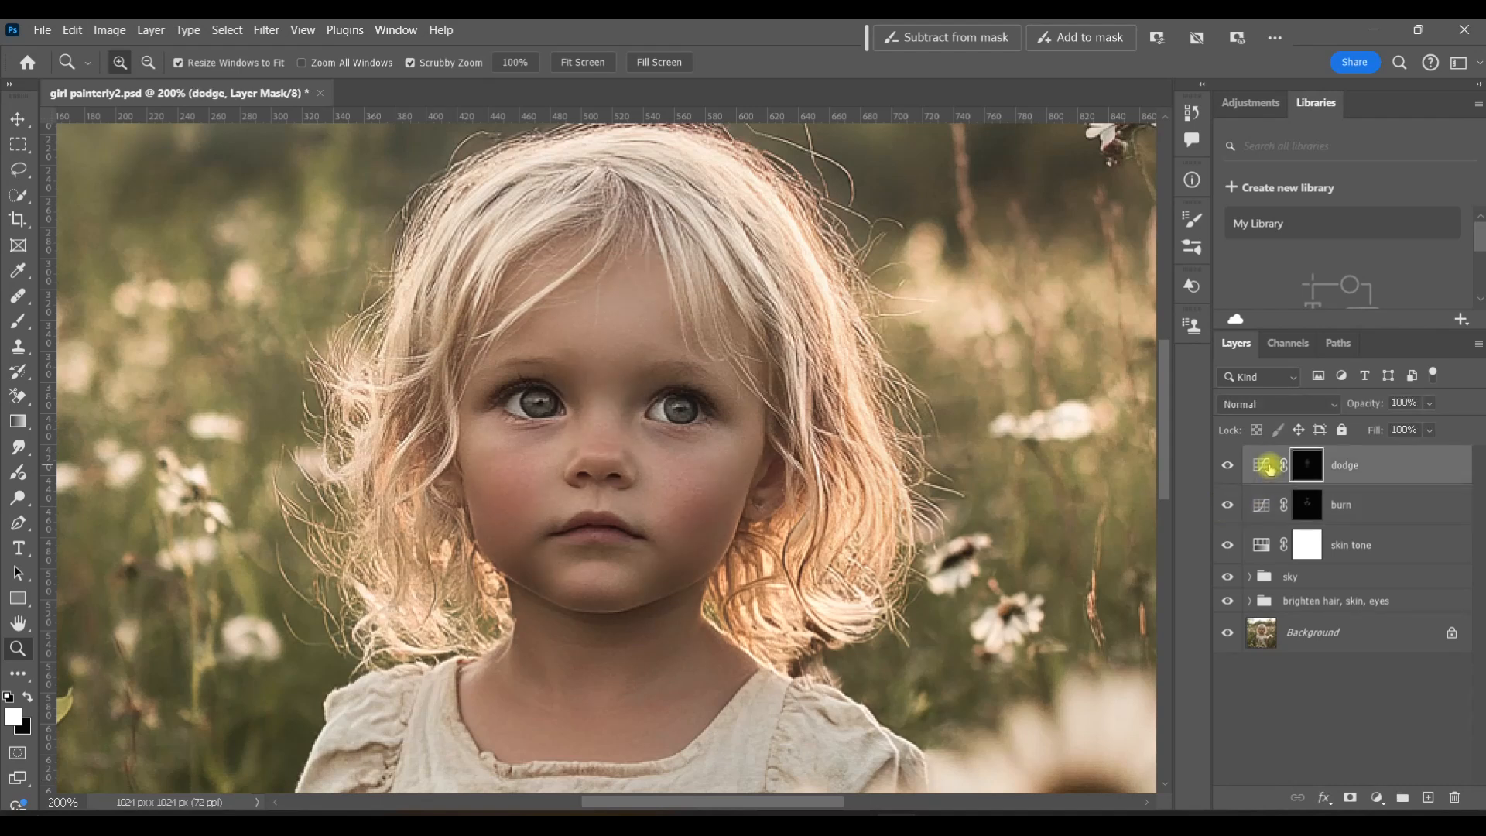
shift+click(1266, 507)
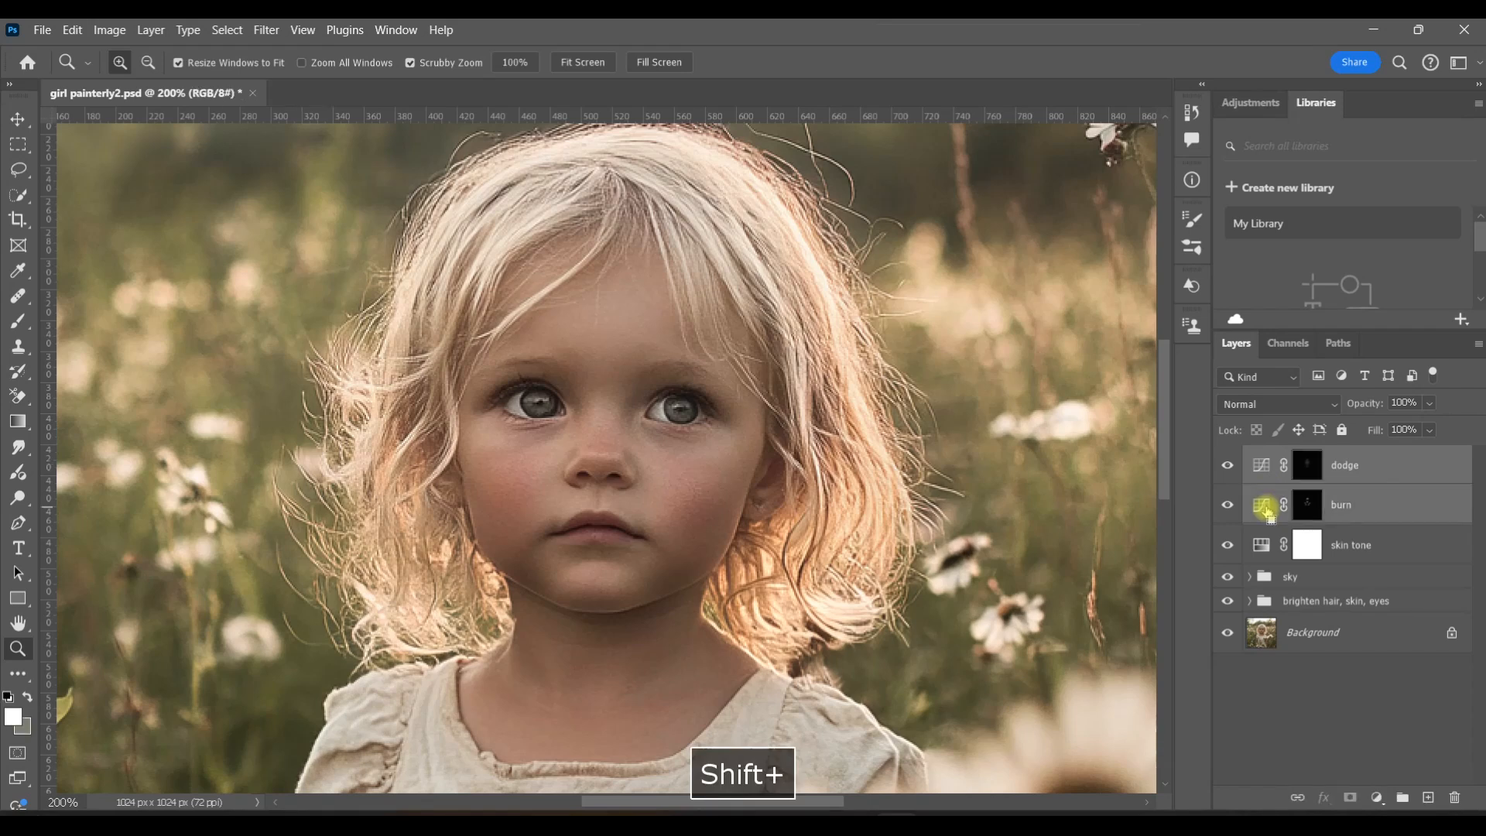
key(ctrl+g)
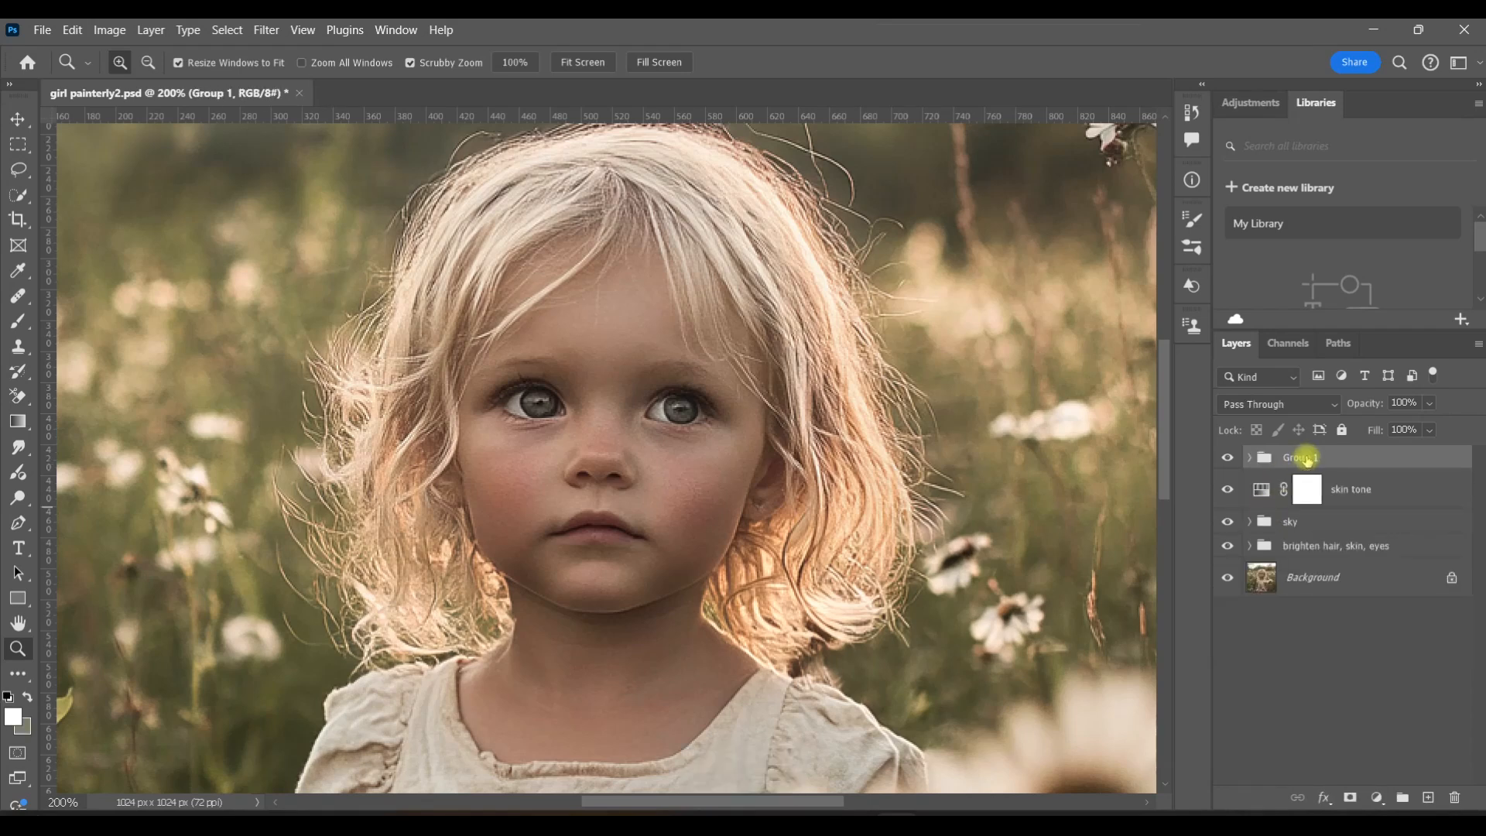
text(d)
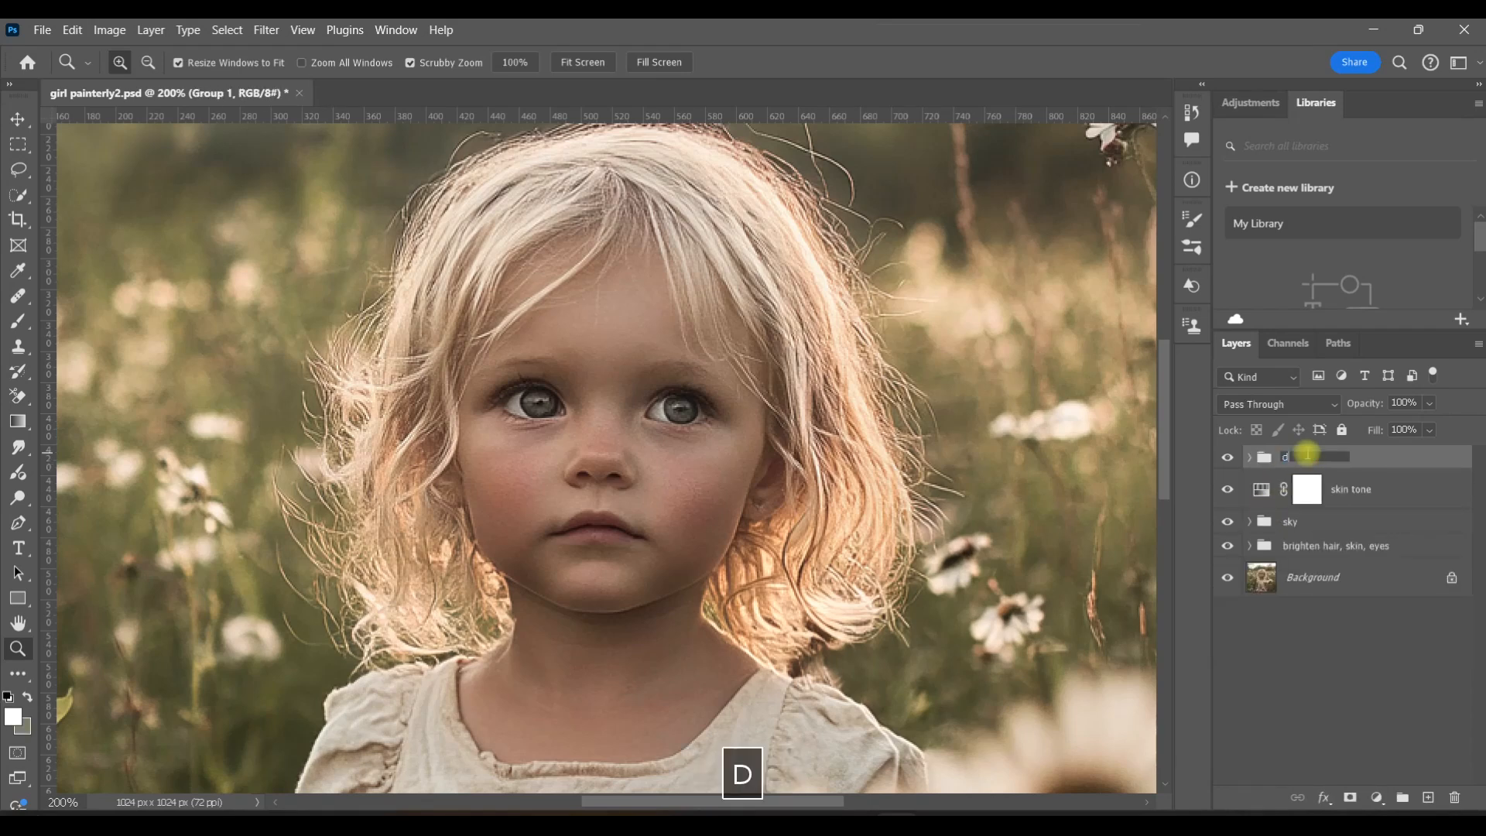
text(odge and burn)
key(Return)
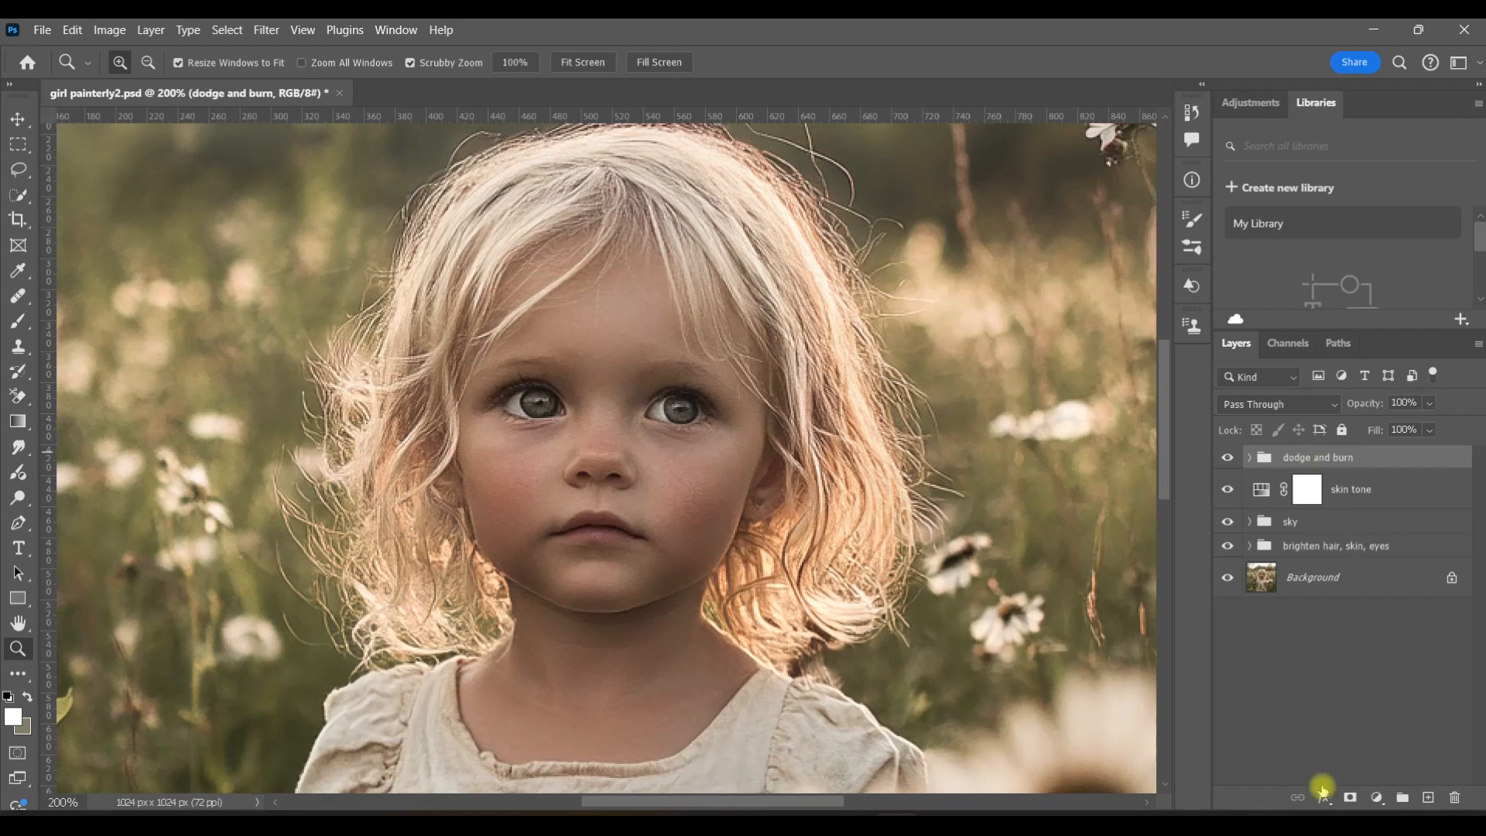
Add a white layer mask to the dodge and burn group and ready a black 40 px brush for it.
click(1351, 797)
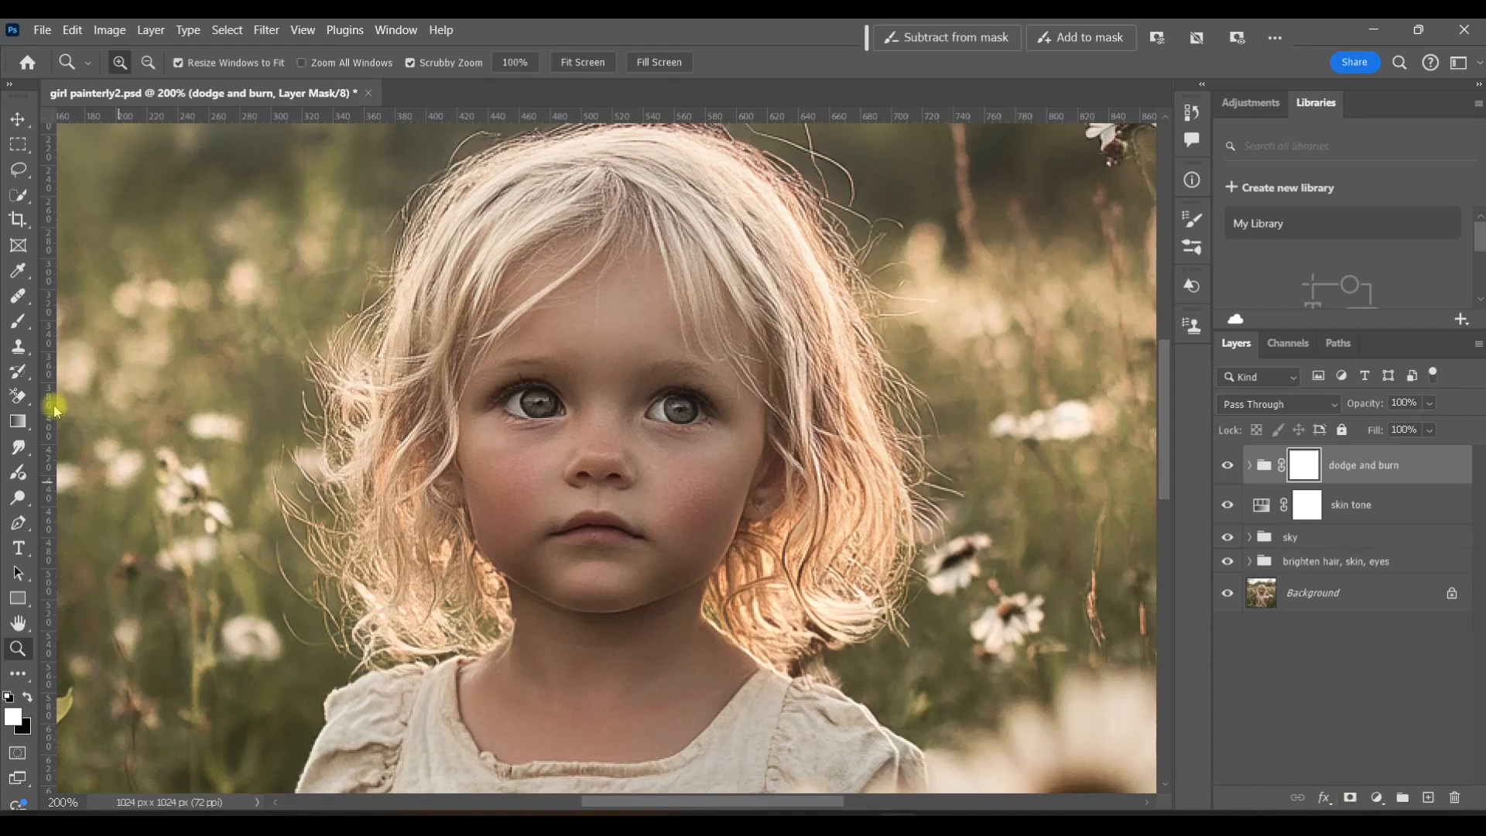
click(18, 320)
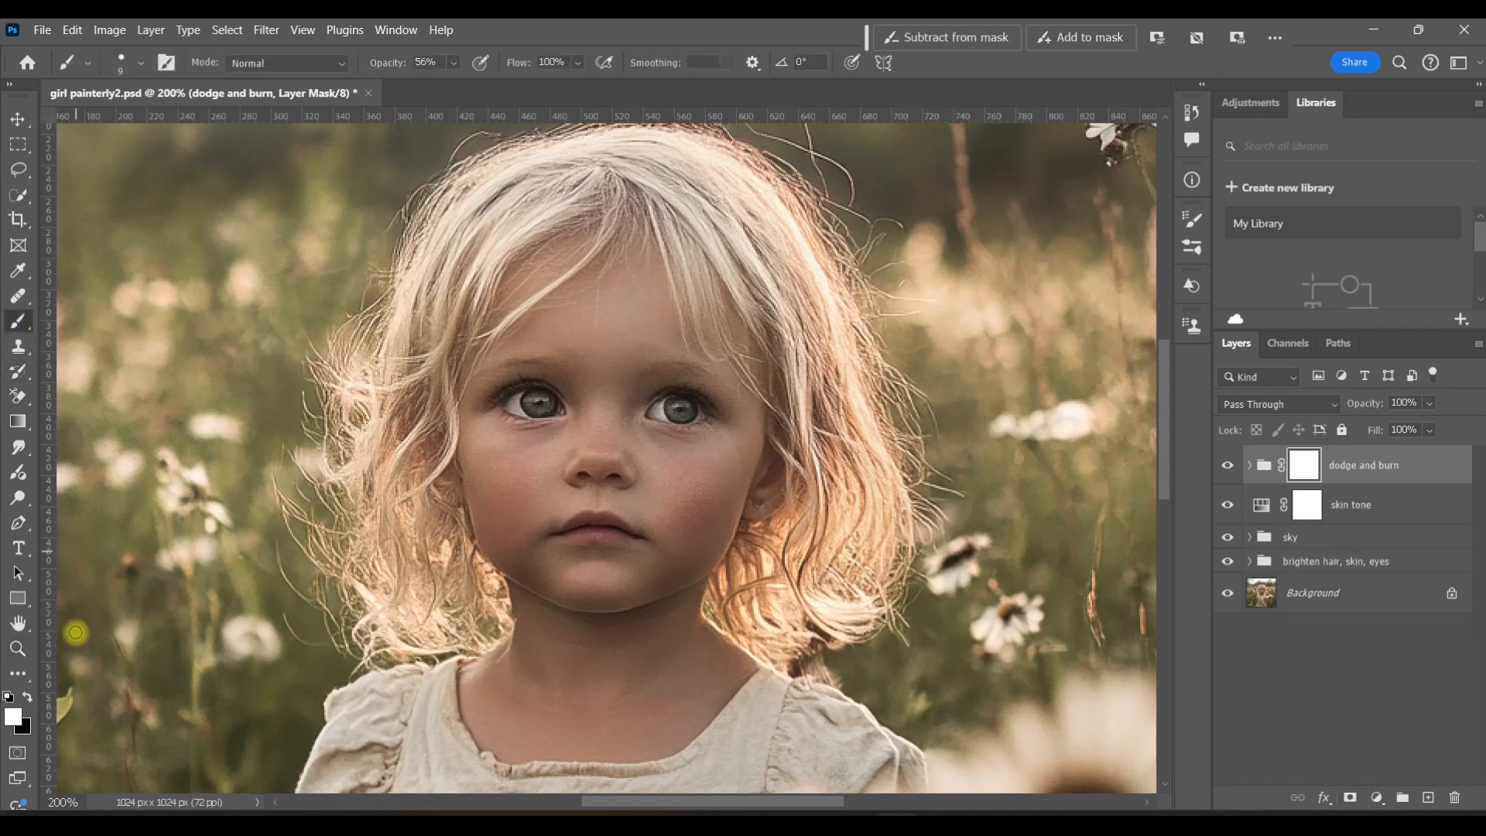
click(27, 697)
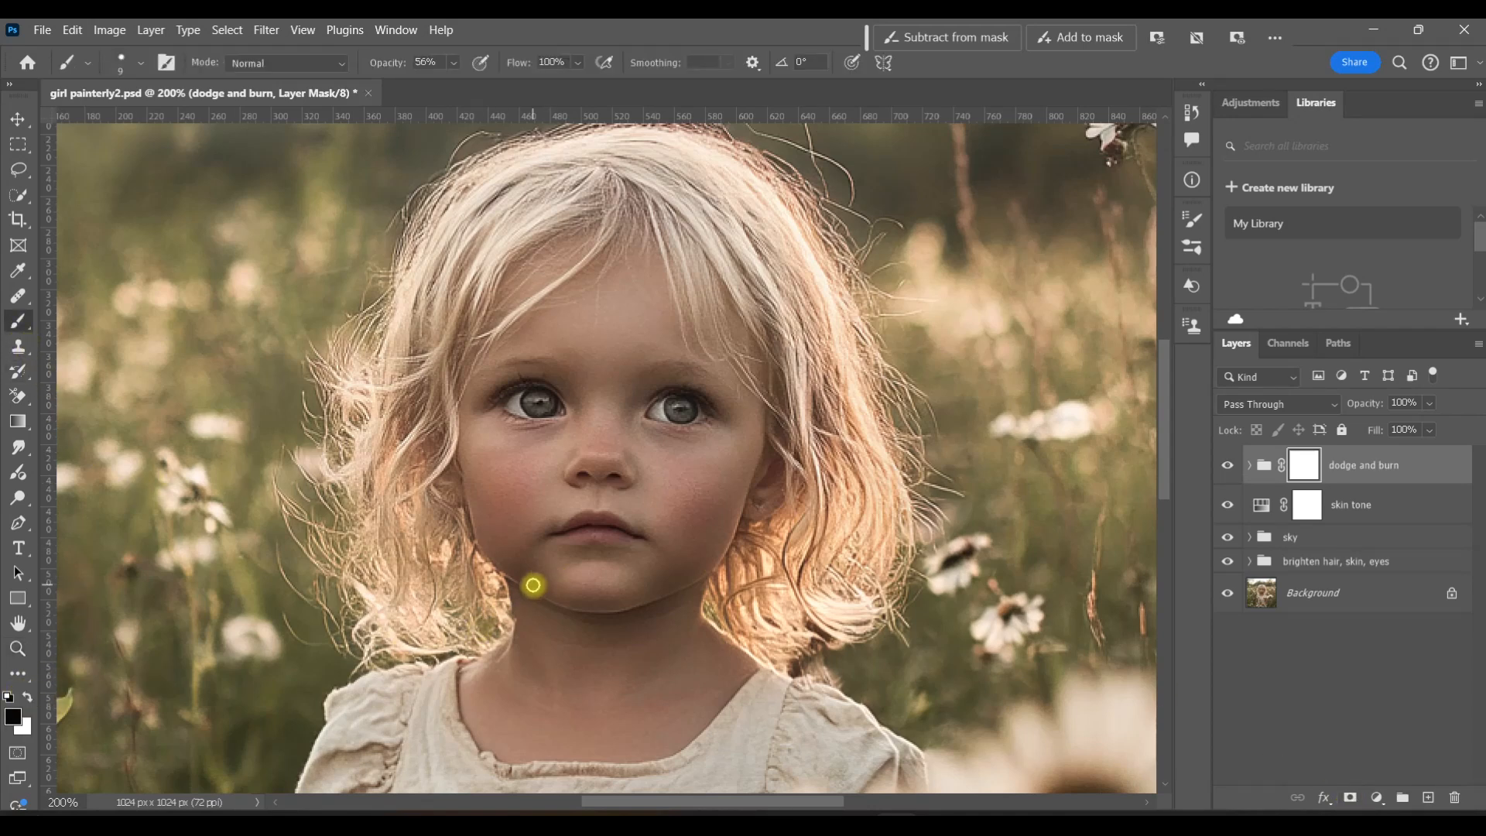
key(bracketright)
key(bracketright)
key(bracketright)
key(bracketright)
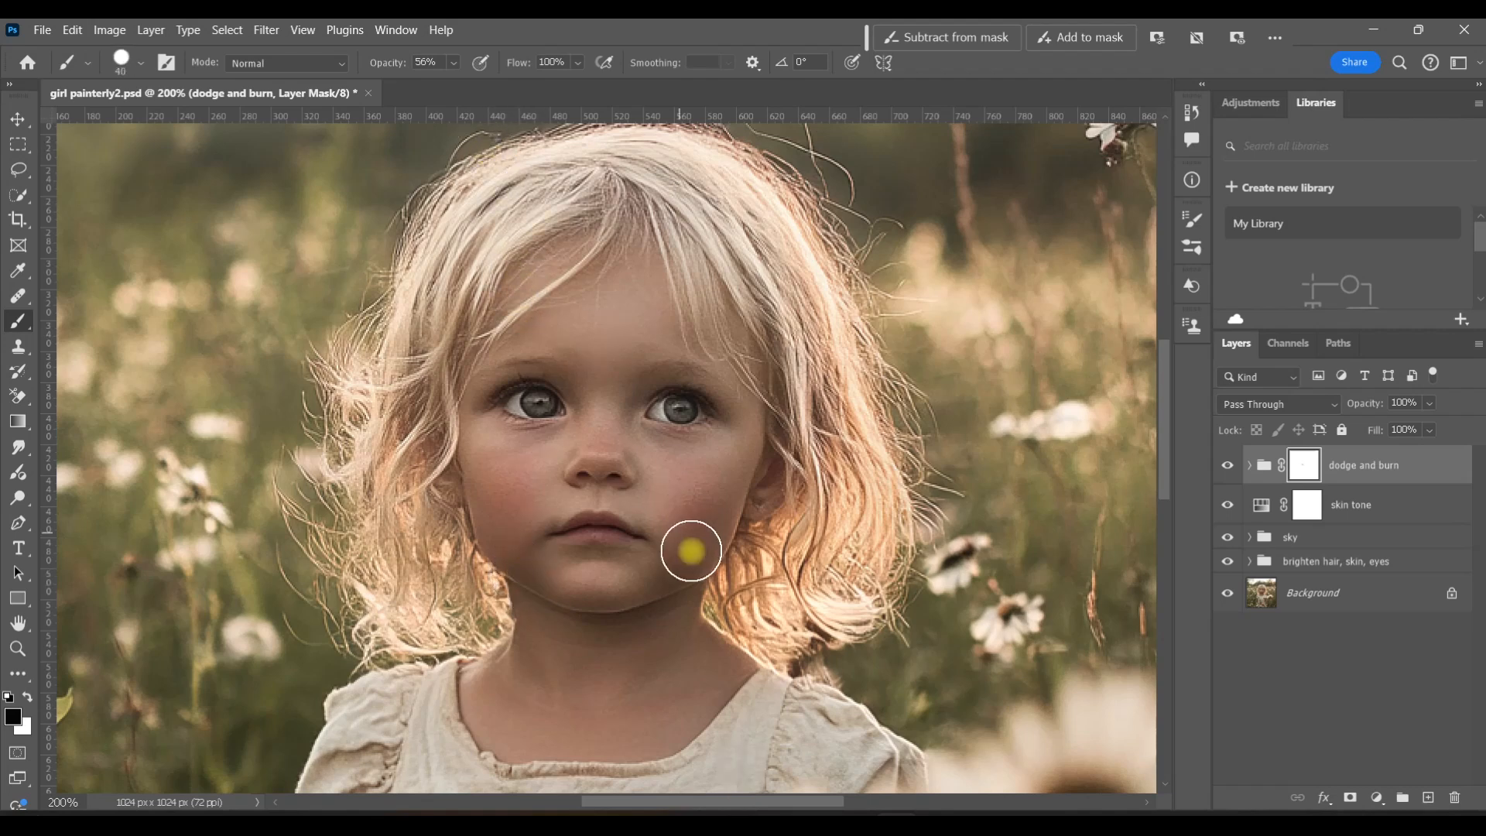
Mask the dodge and burn effect from small facial areas with a 15 px black brush at 100% opacity, and compare the group hidden and shown.
click(455, 64)
drag(466, 82, 507, 83)
key(bracketleft)
key(bracketleft)
click(1228, 466)
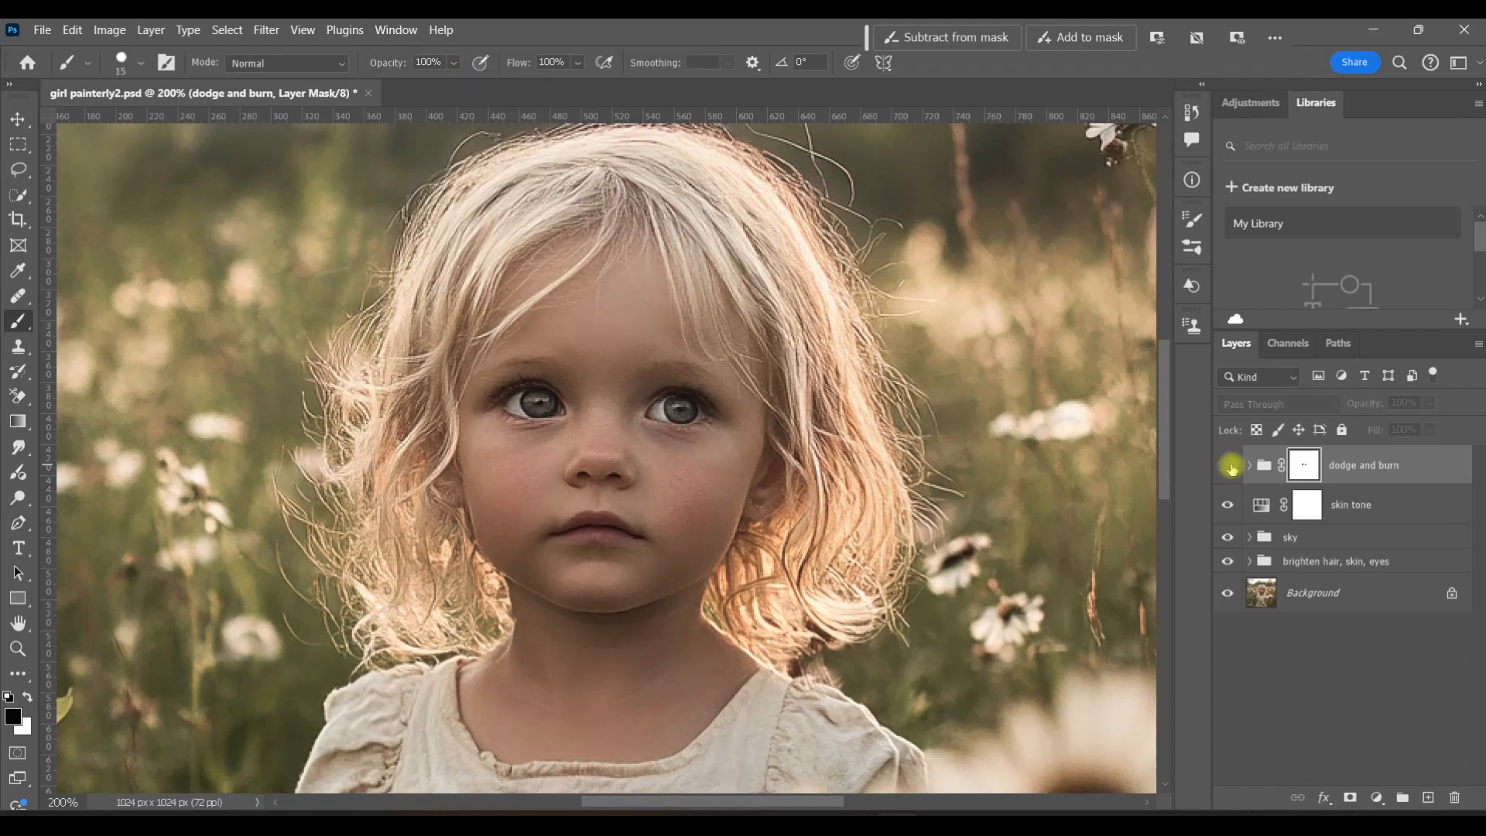
click(1230, 467)
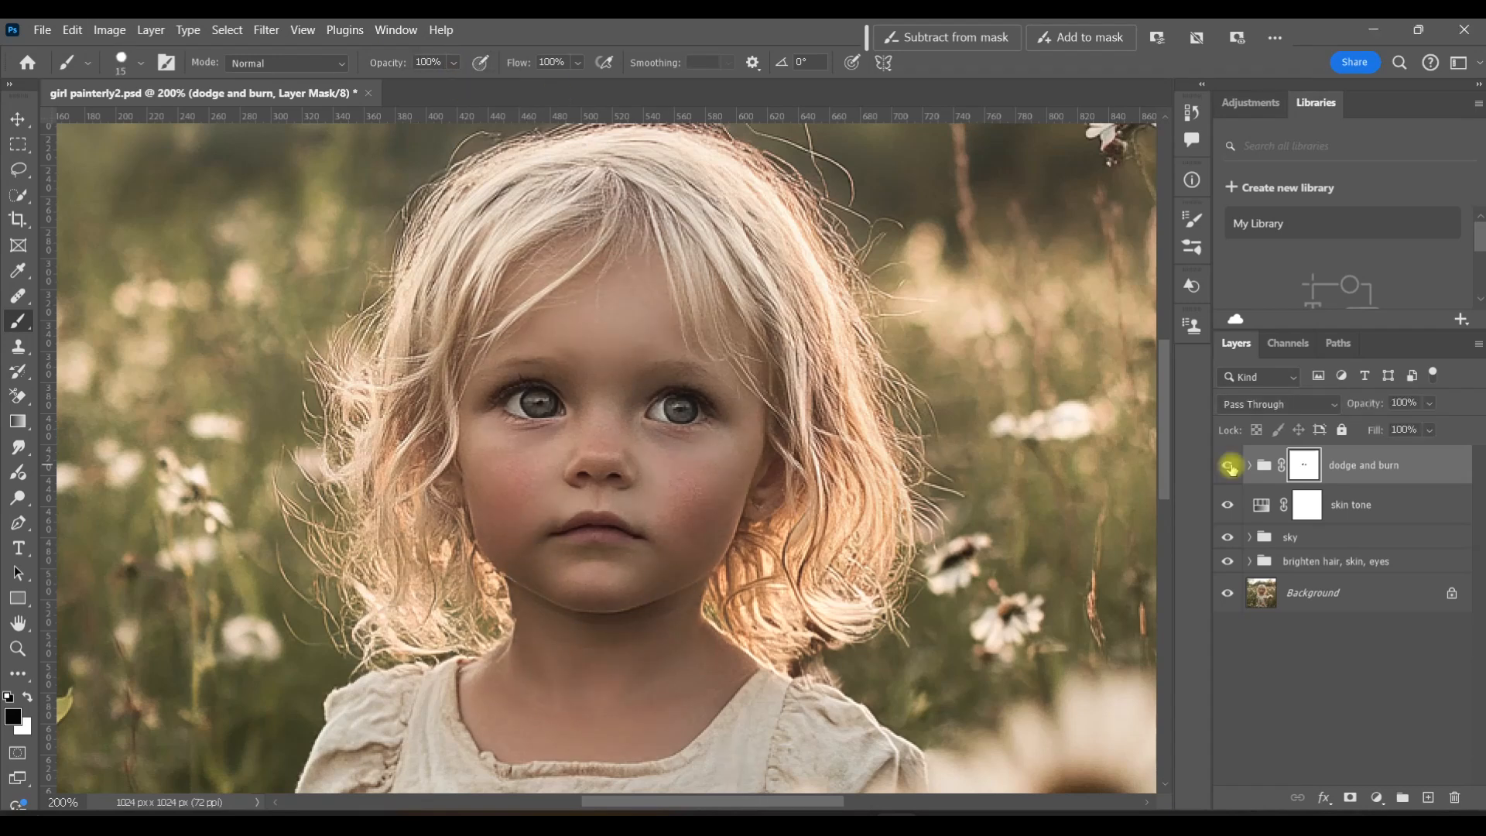
click(1231, 467)
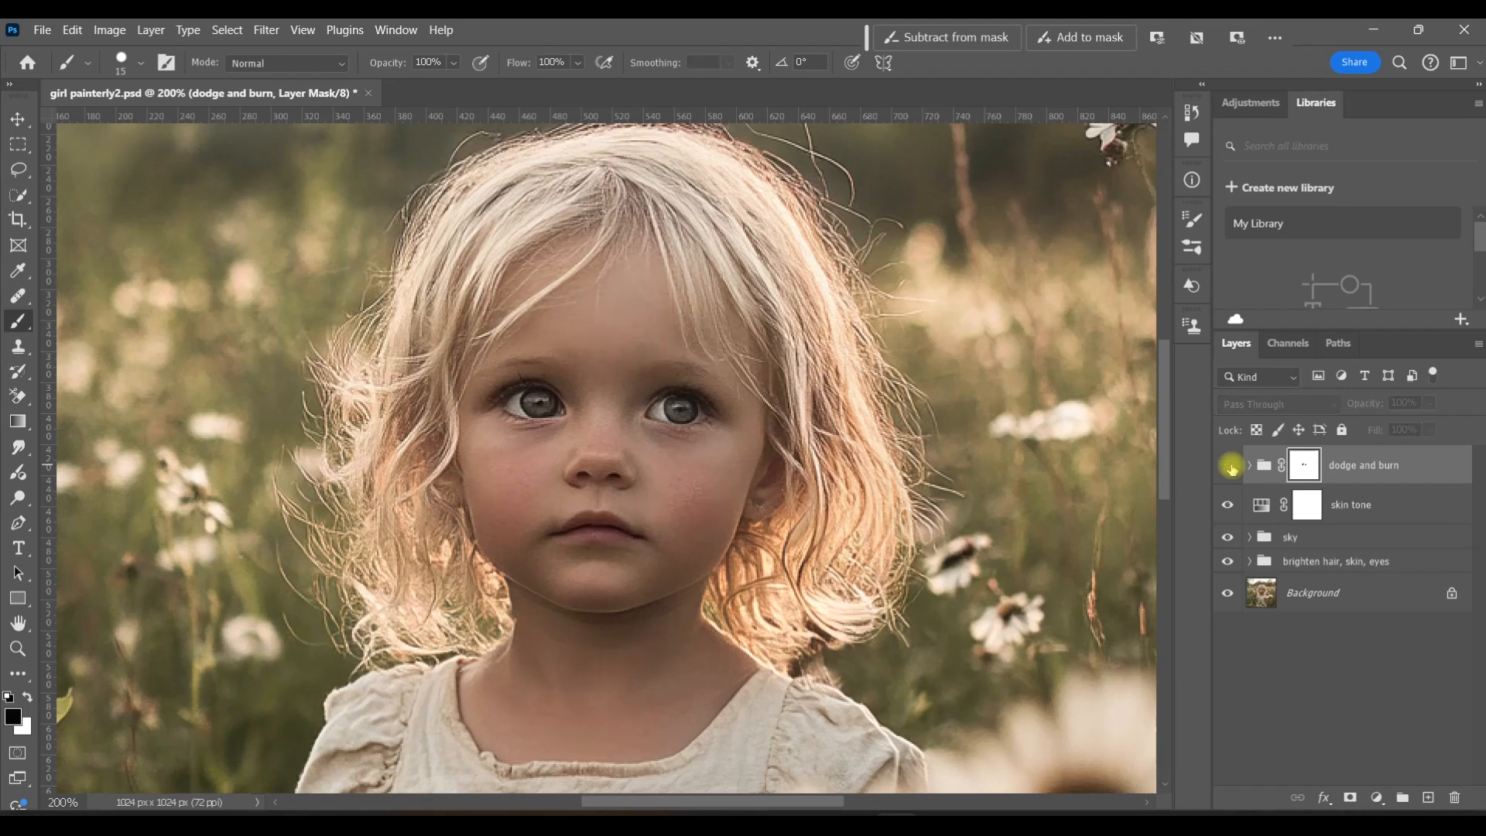
click(1231, 467)
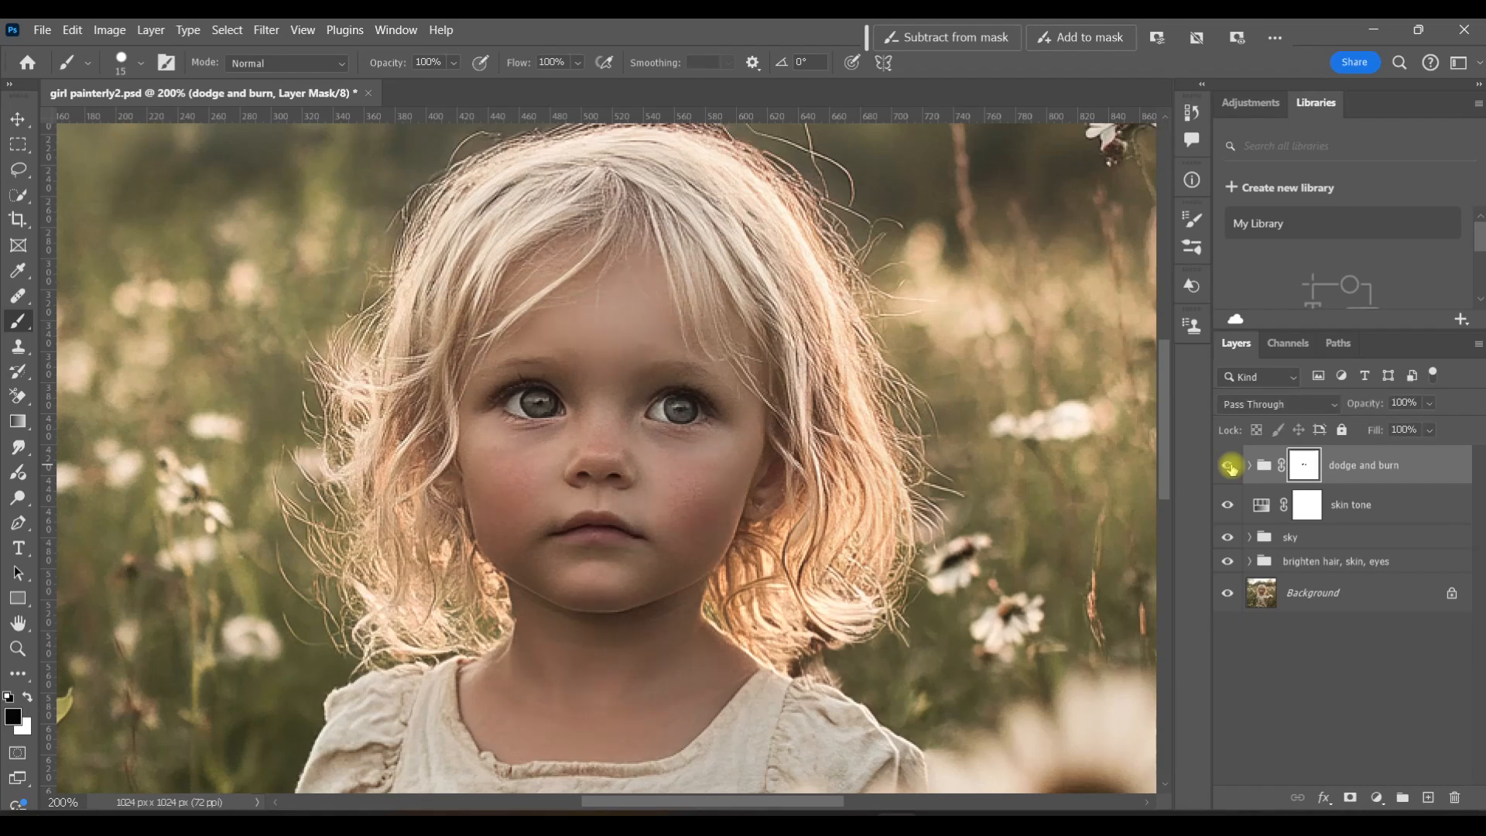
Add a Curves adjustment layer above the dodge and burn group, raise the RGB curve strongly to brighten, and invert its mask to black.
key(ctrl+minus)
key(ctrl+minus)
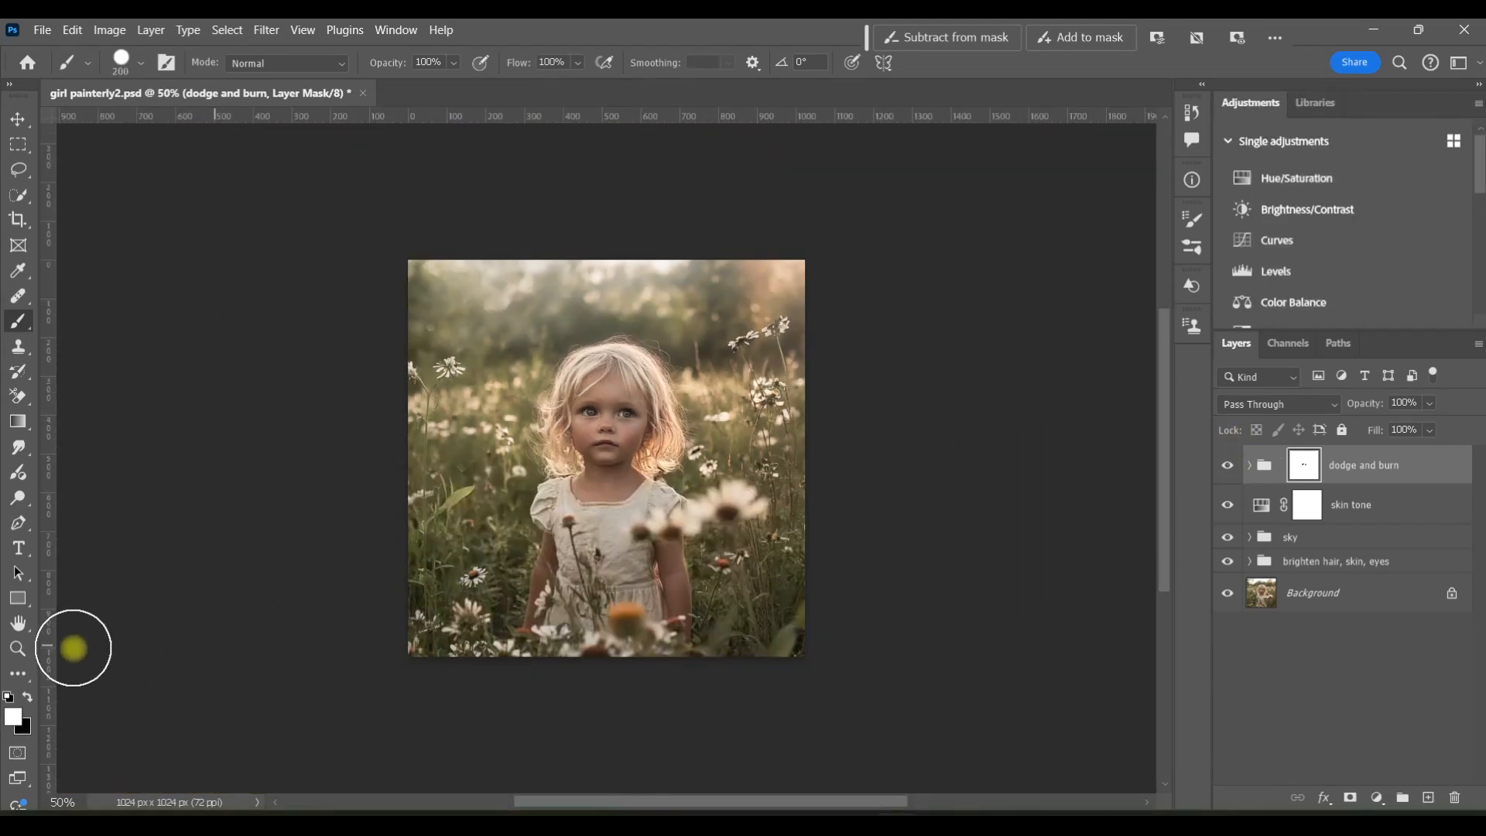
click(19, 650)
click(577, 62)
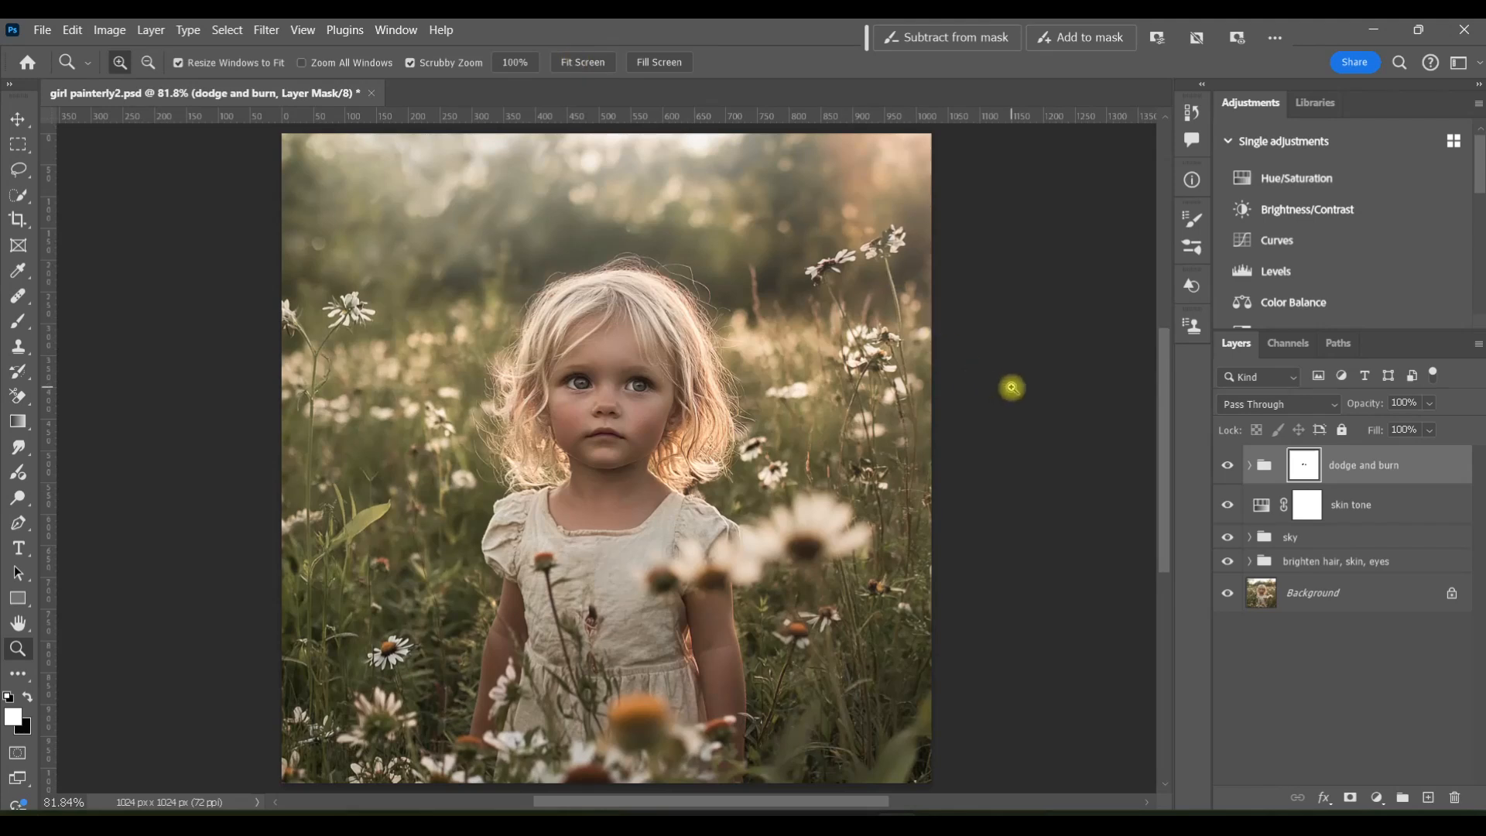
click(1255, 241)
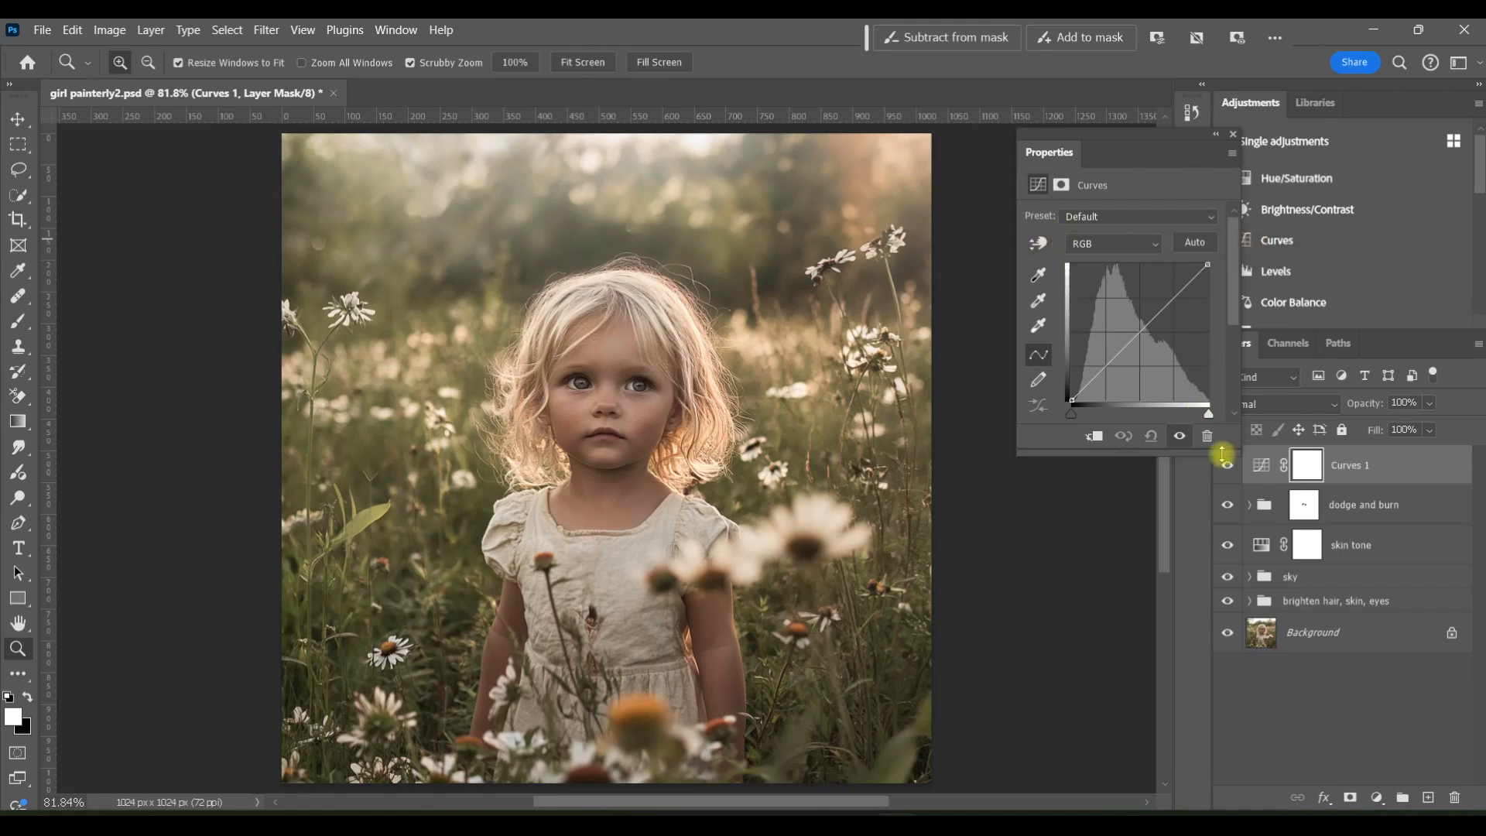
click(1261, 469)
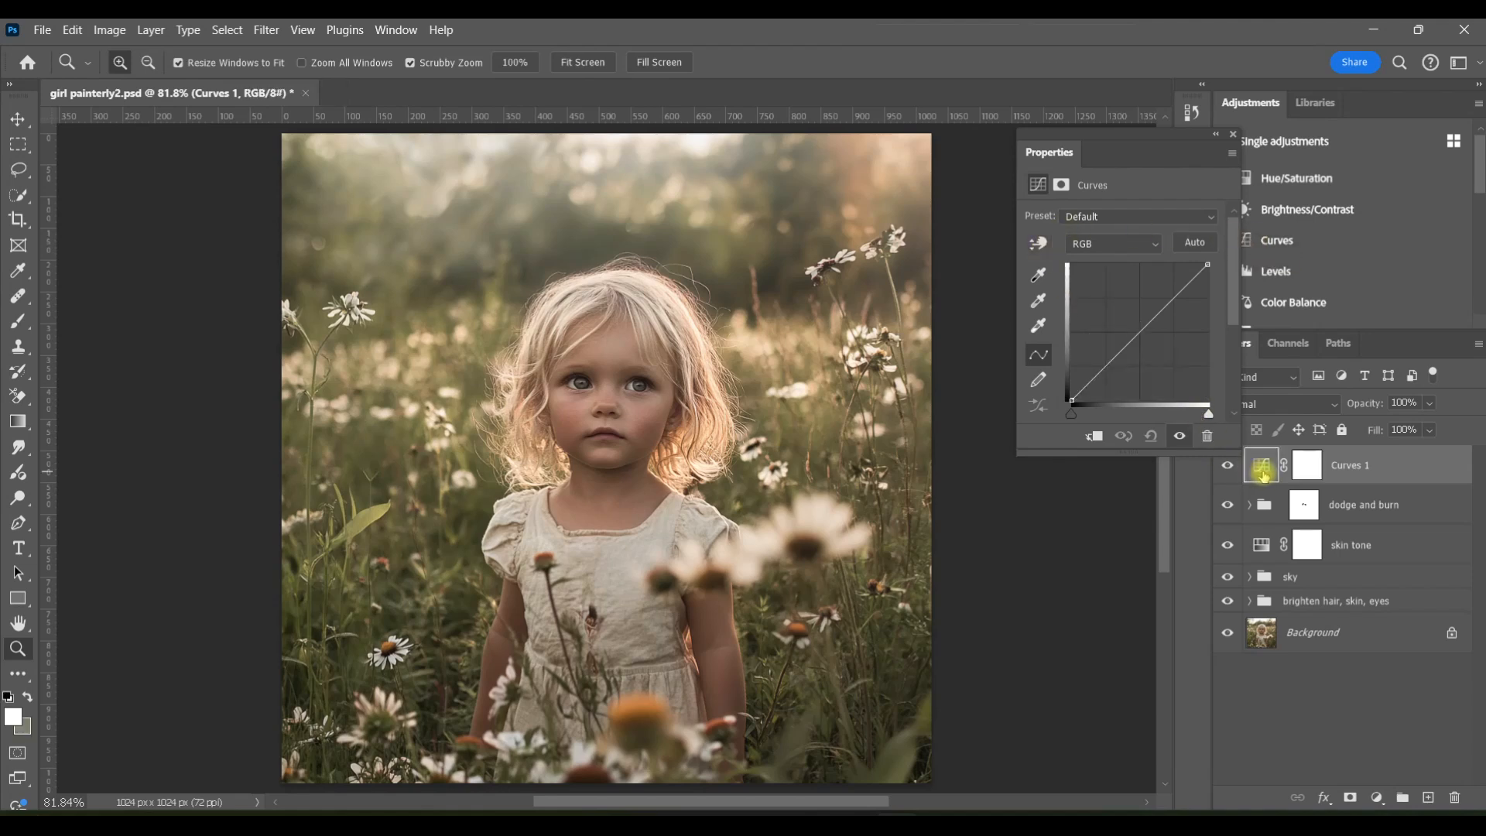
click(1041, 244)
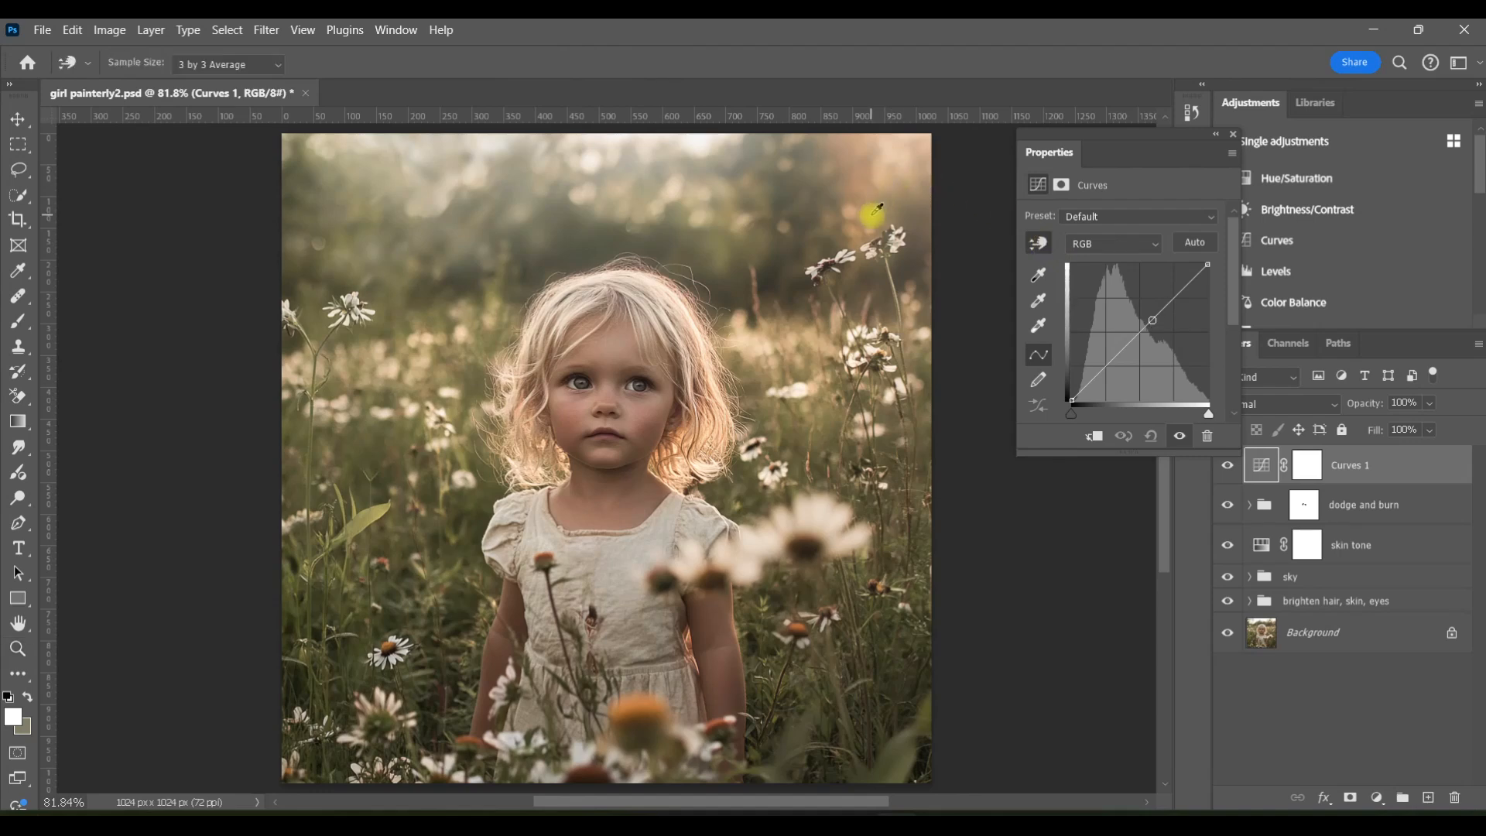
click(873, 215)
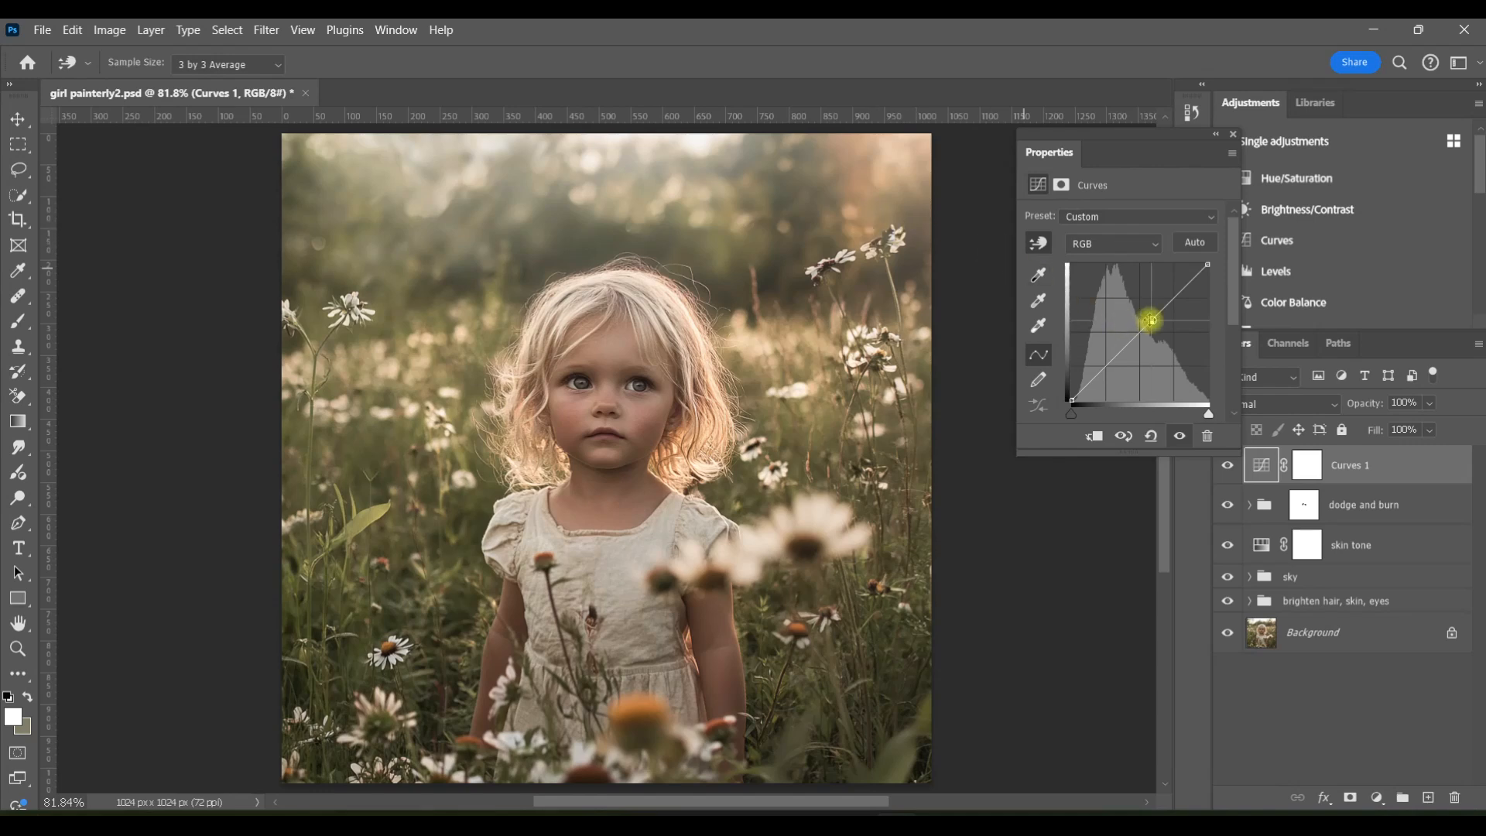
drag(1150, 321, 1127, 302)
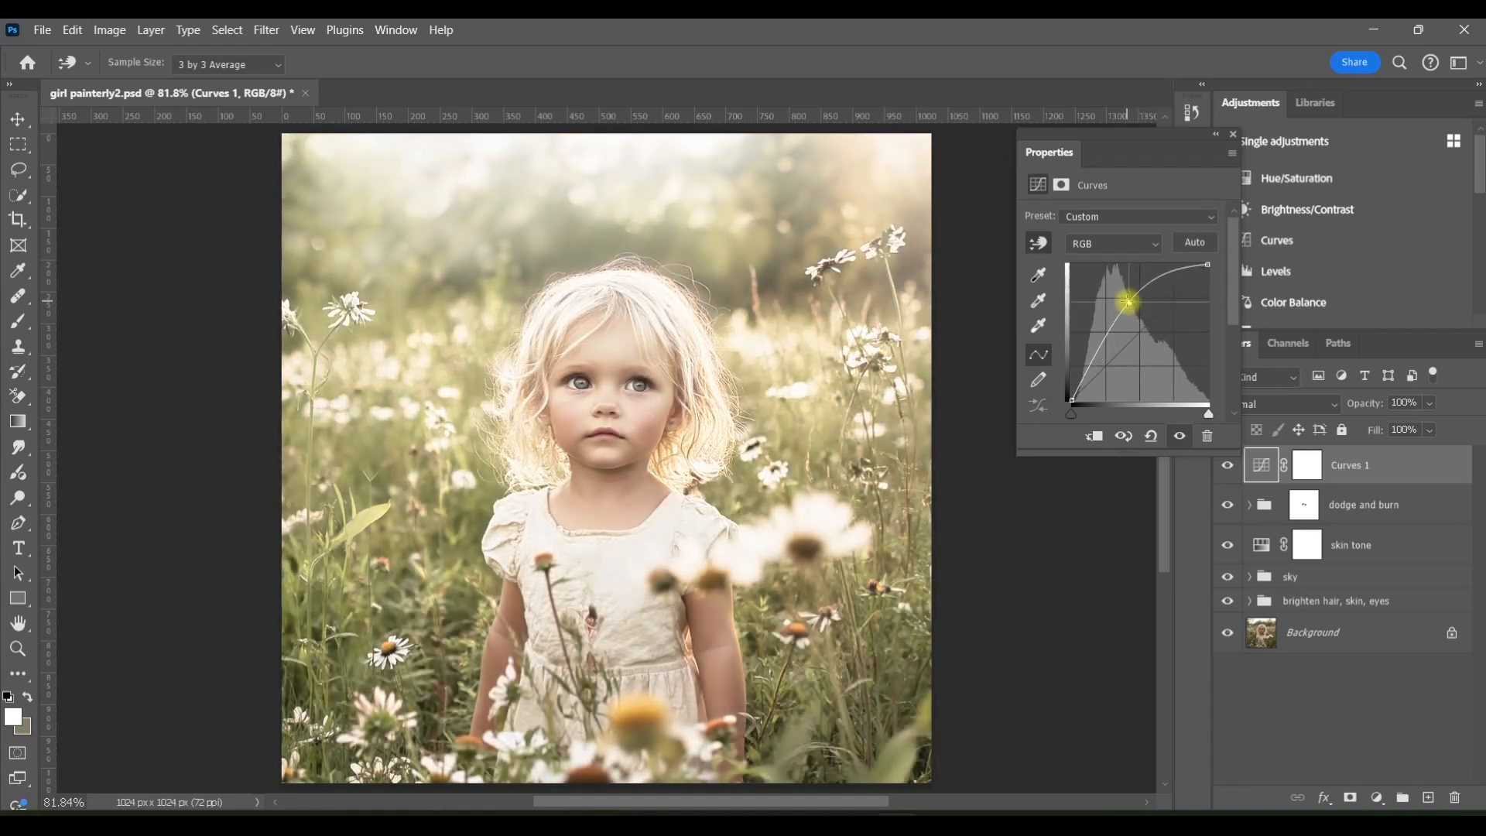
click(1234, 135)
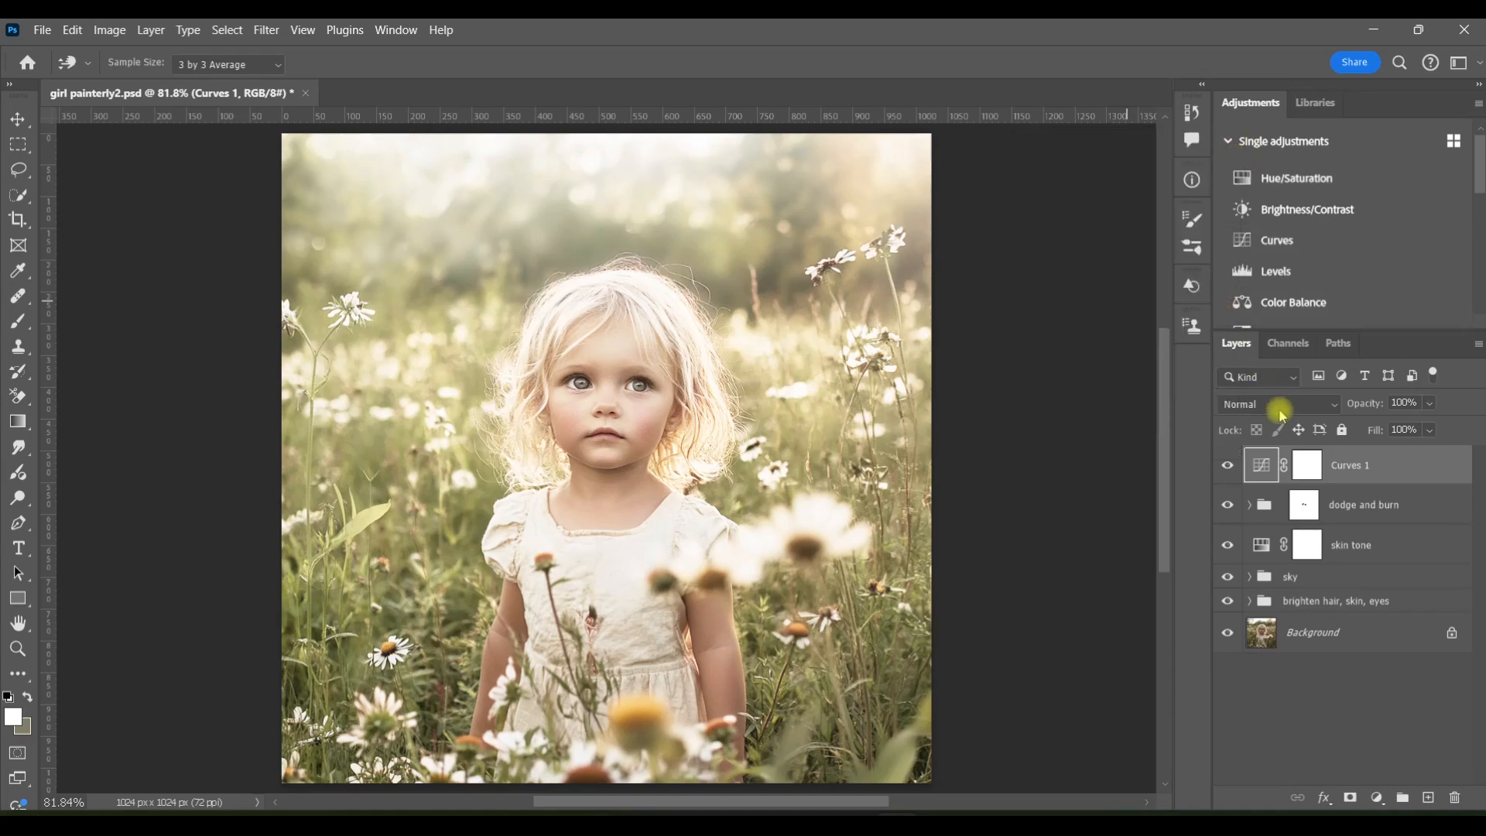
click(1318, 469)
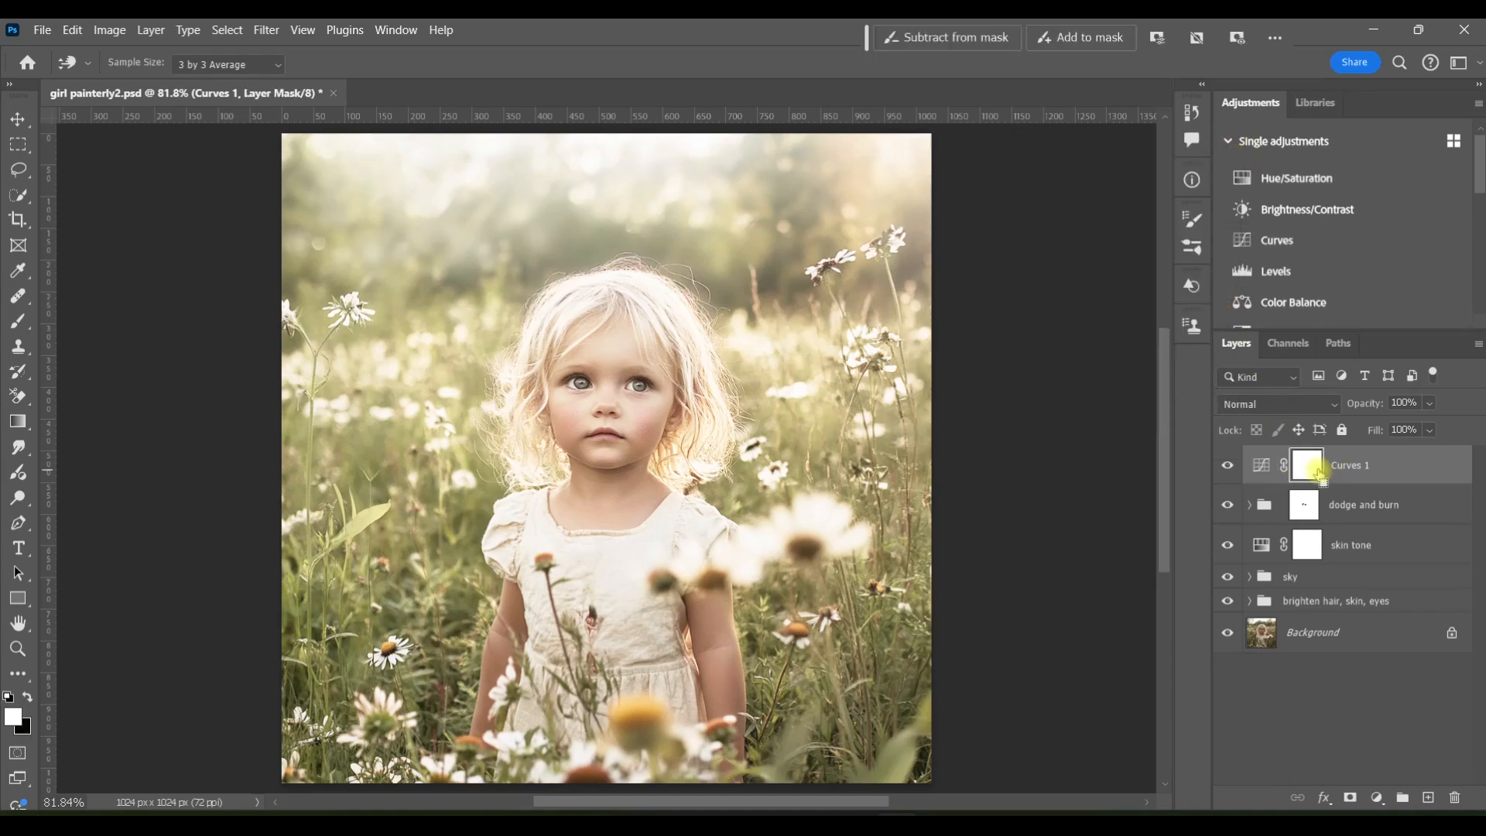
key(ctrl+i)
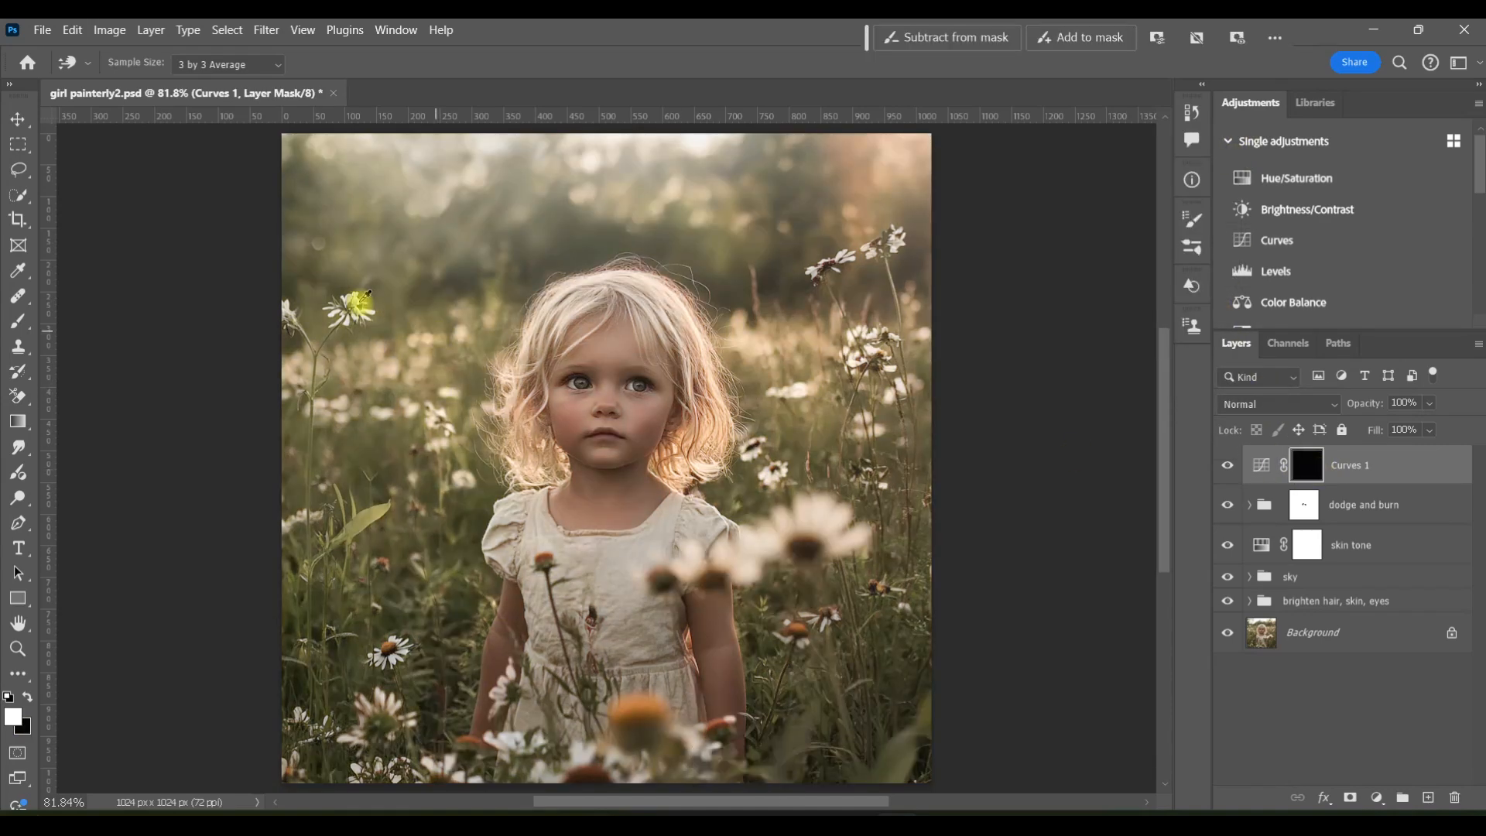
Paint white strokes on the Curves mask over the meadow and upper-right light beam, with dabs in the lower grass, using a 90 px brush.
click(21, 322)
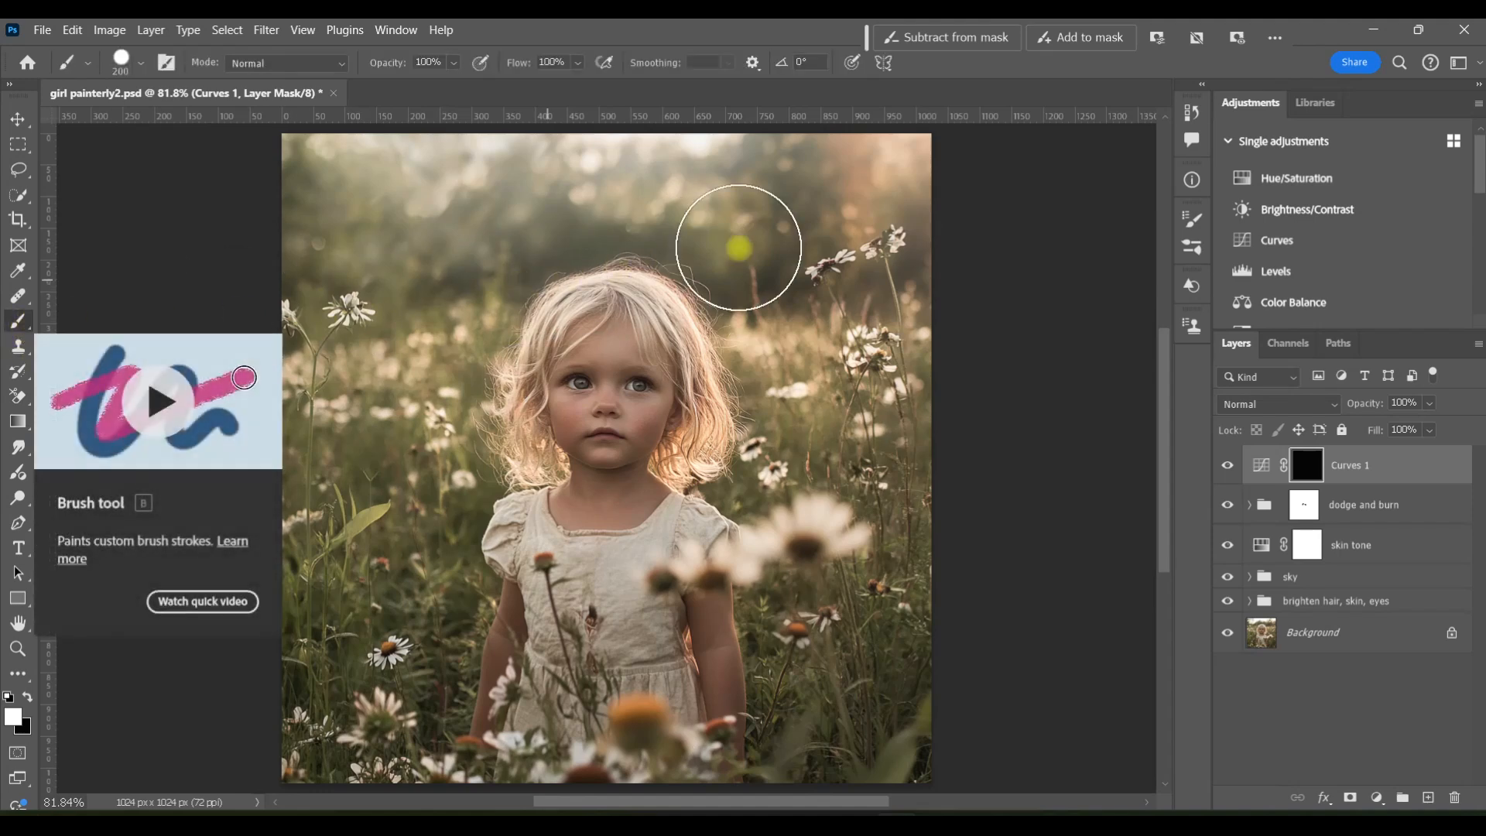
key(bracketleft)
key(bracketleft)
key(bracketleft)
key(bracketleft)
key(bracketleft)
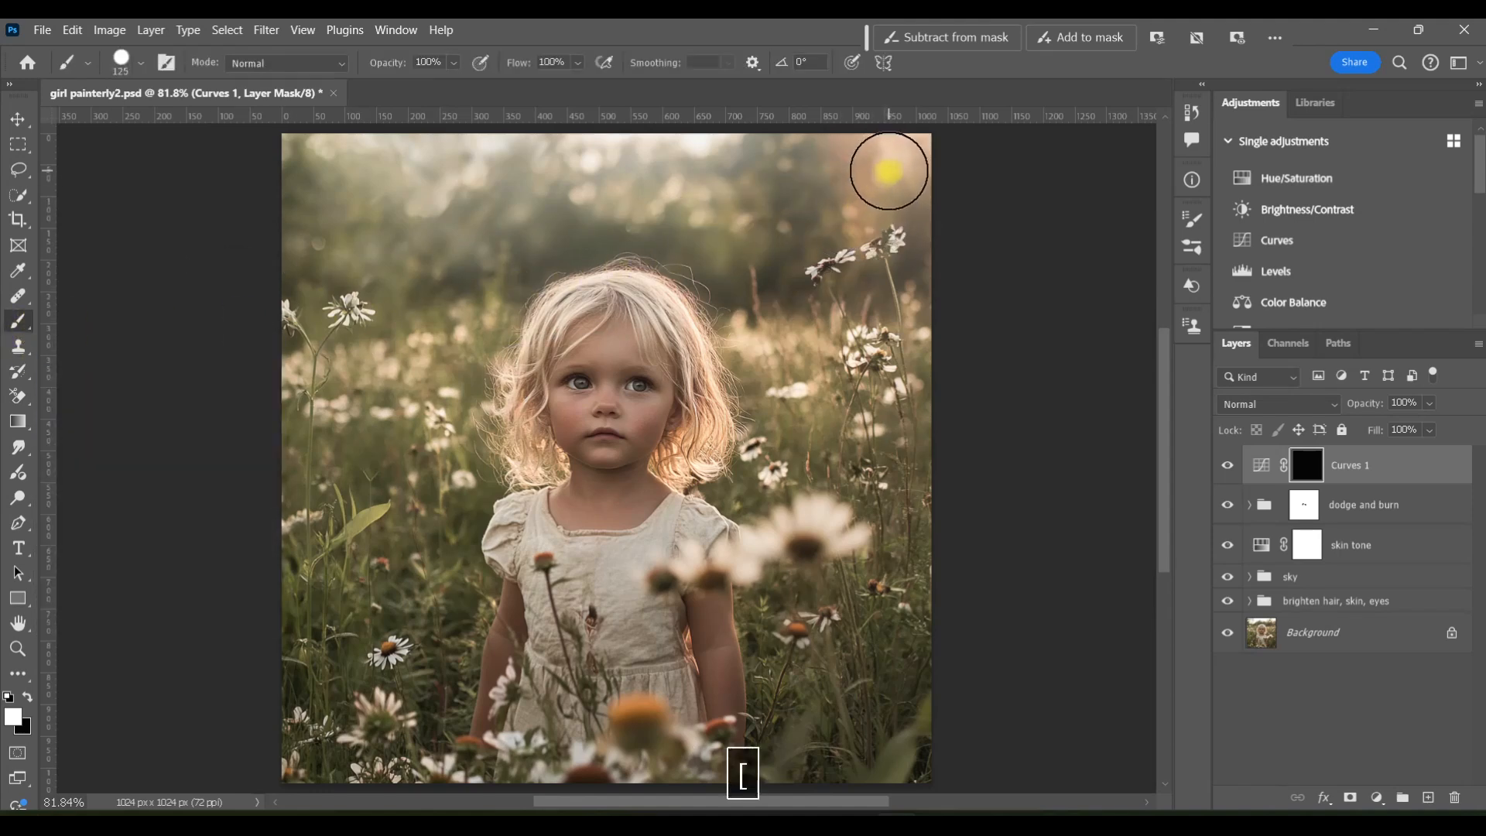
mouse_move(898, 161)
mouse_down()
mouse_move(786, 305)
mouse_move(905, 325)
mouse_up()
mouse_move(485, 328)
mouse_down()
mouse_move(455, 381)
mouse_move(481, 485)
mouse_up()
mouse_move(742, 352)
mouse_down()
mouse_move(757, 425)
mouse_move(744, 483)
mouse_up()
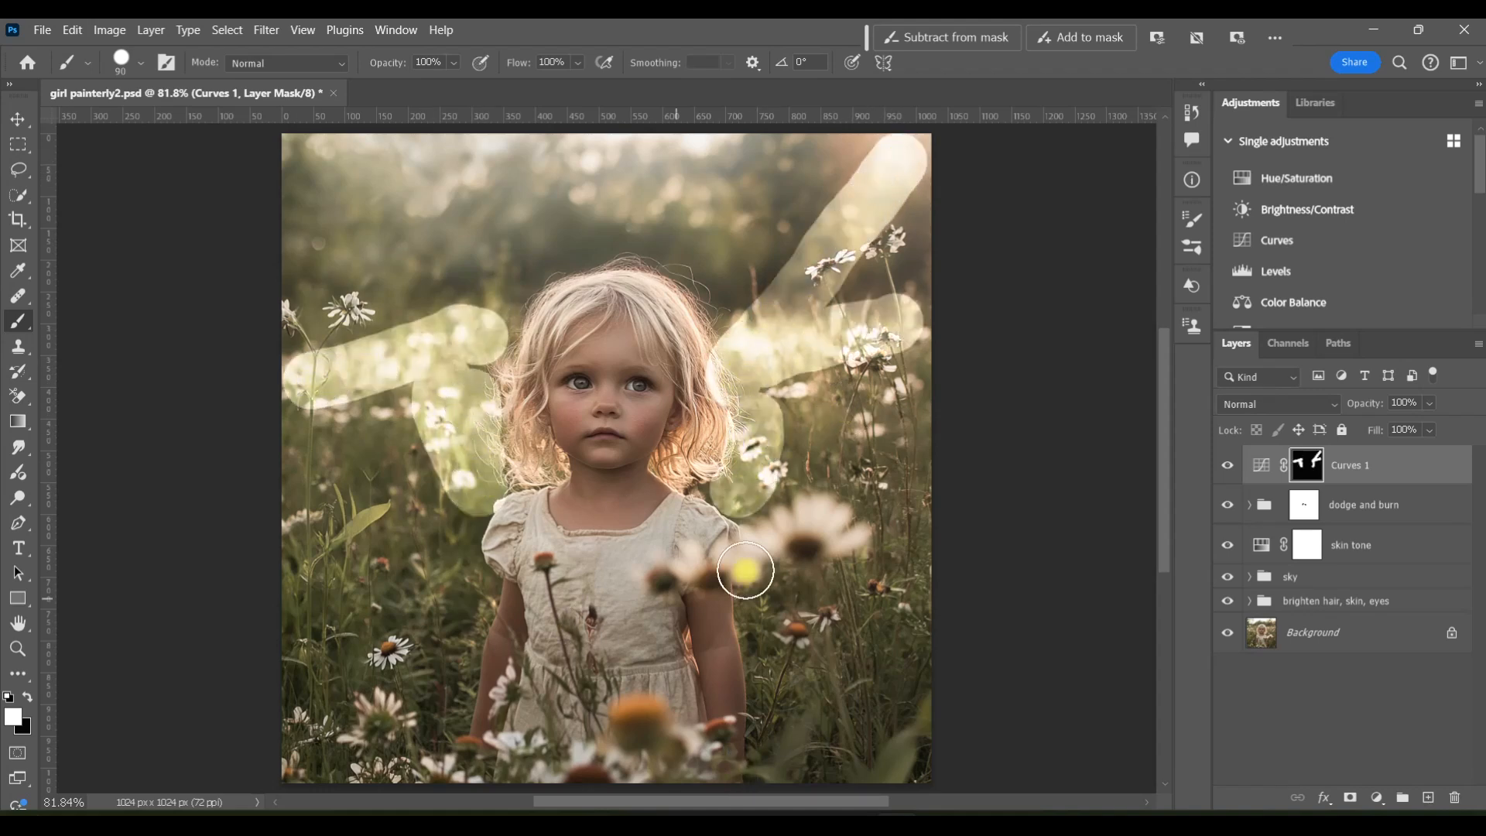
click(434, 579)
click(443, 657)
click(772, 673)
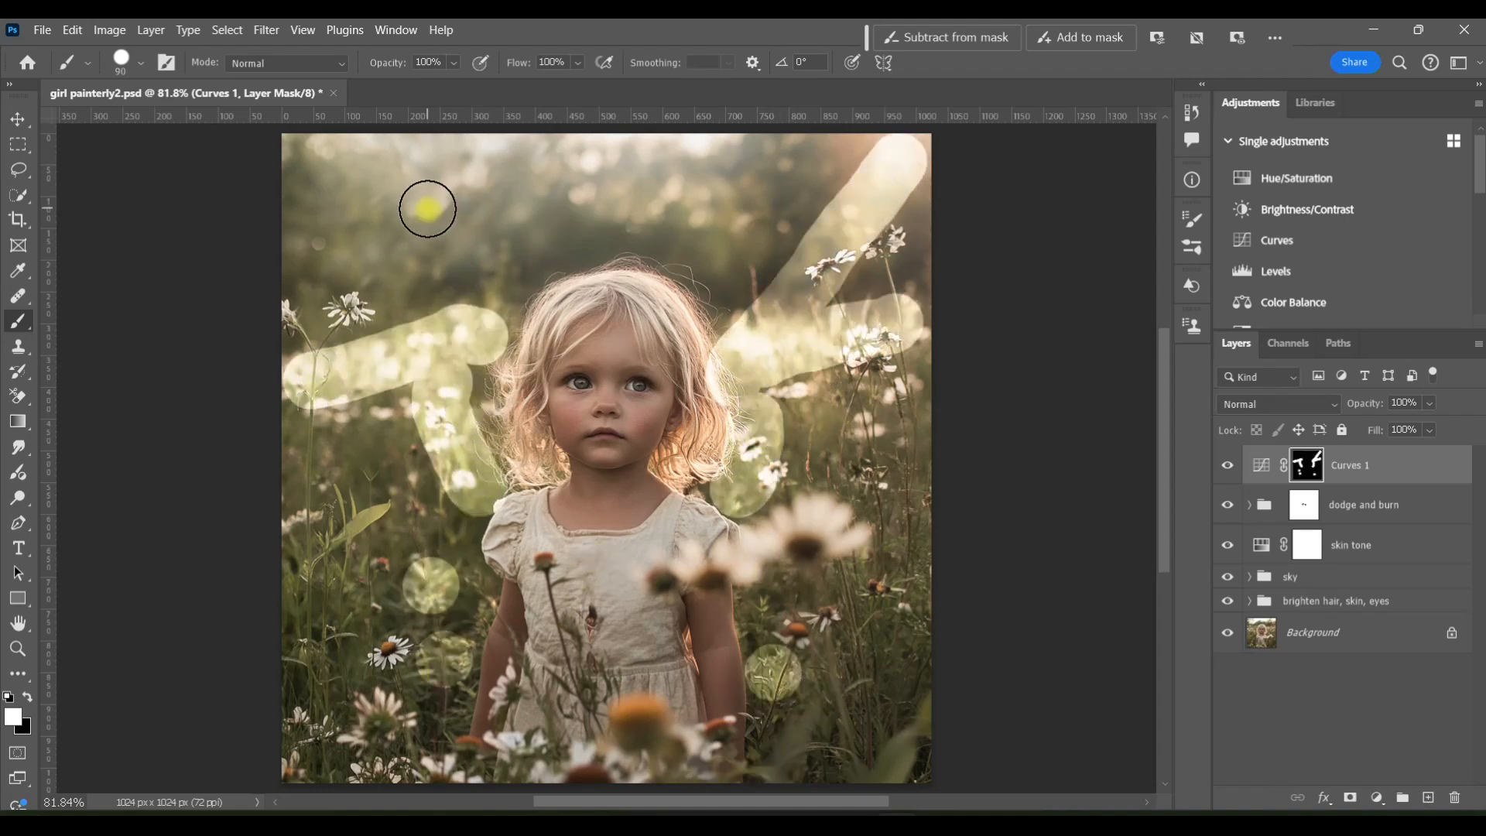
Feather the Curves 1 mask by about 76.8 px to soften the painted light, and compare the layer hidden and shown.
double_click(1316, 466)
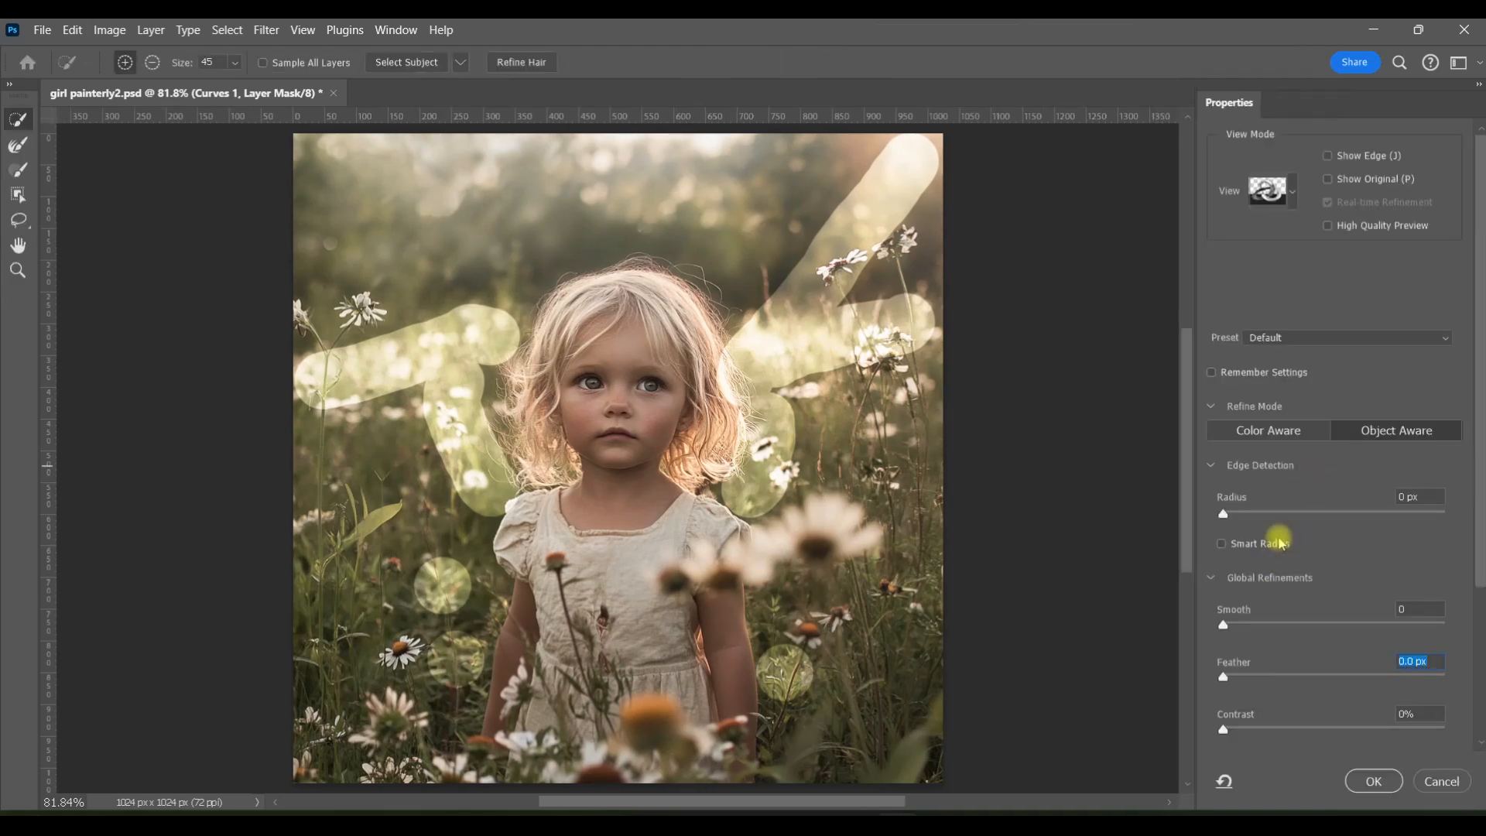
drag(1225, 677, 1358, 676)
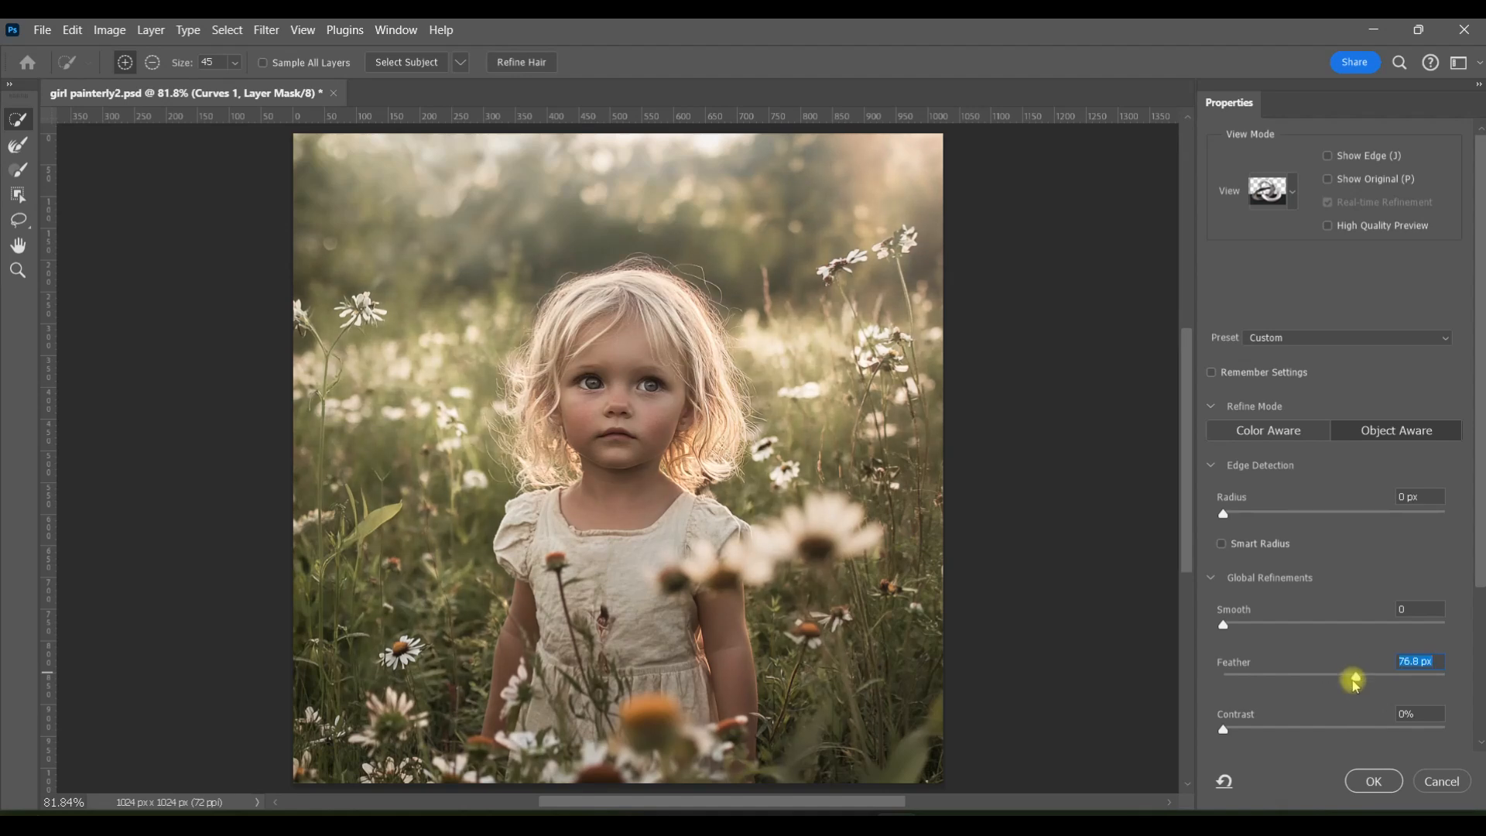
click(1372, 777)
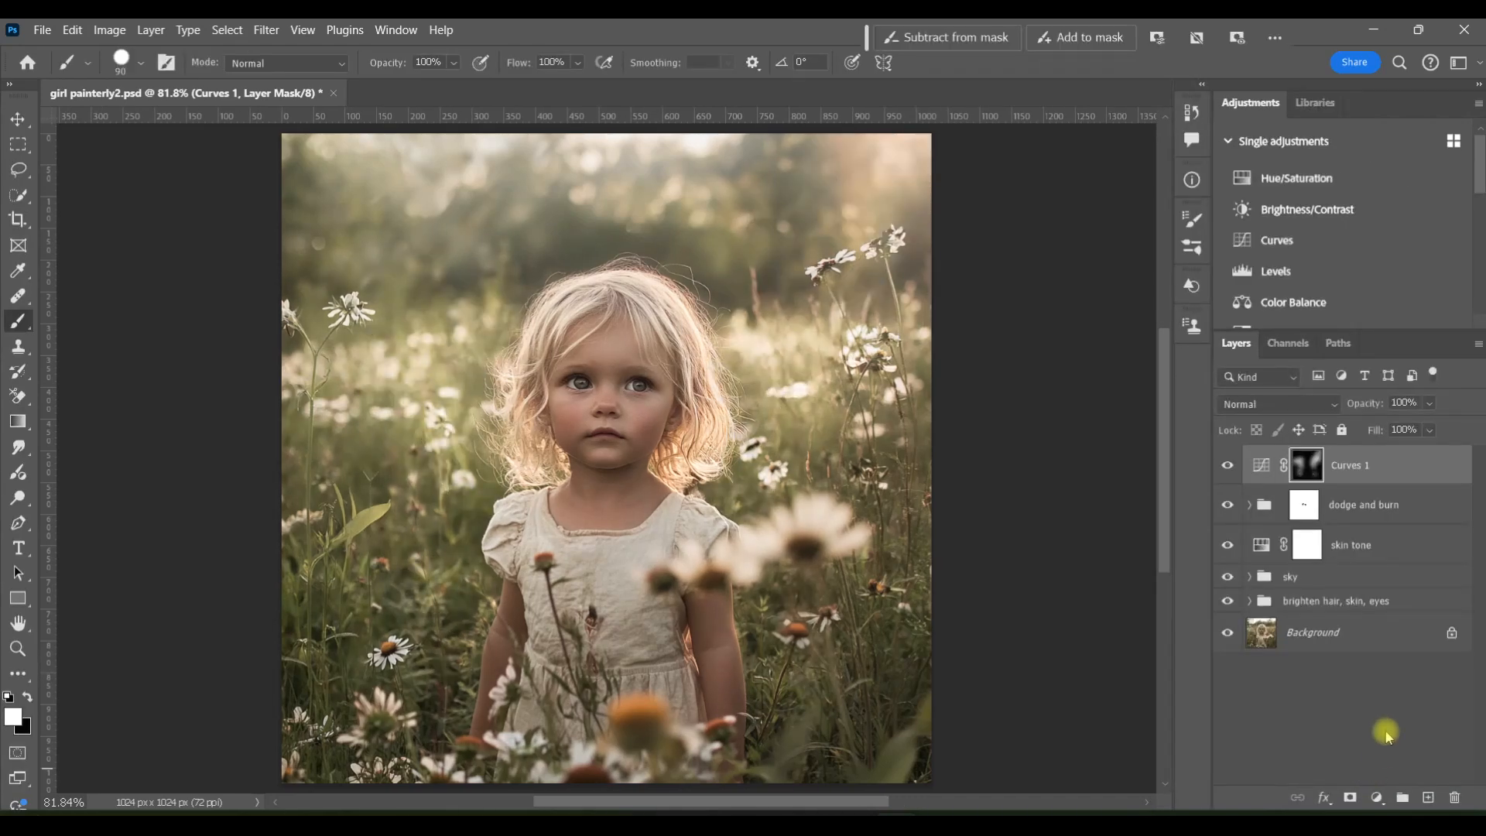
click(1233, 465)
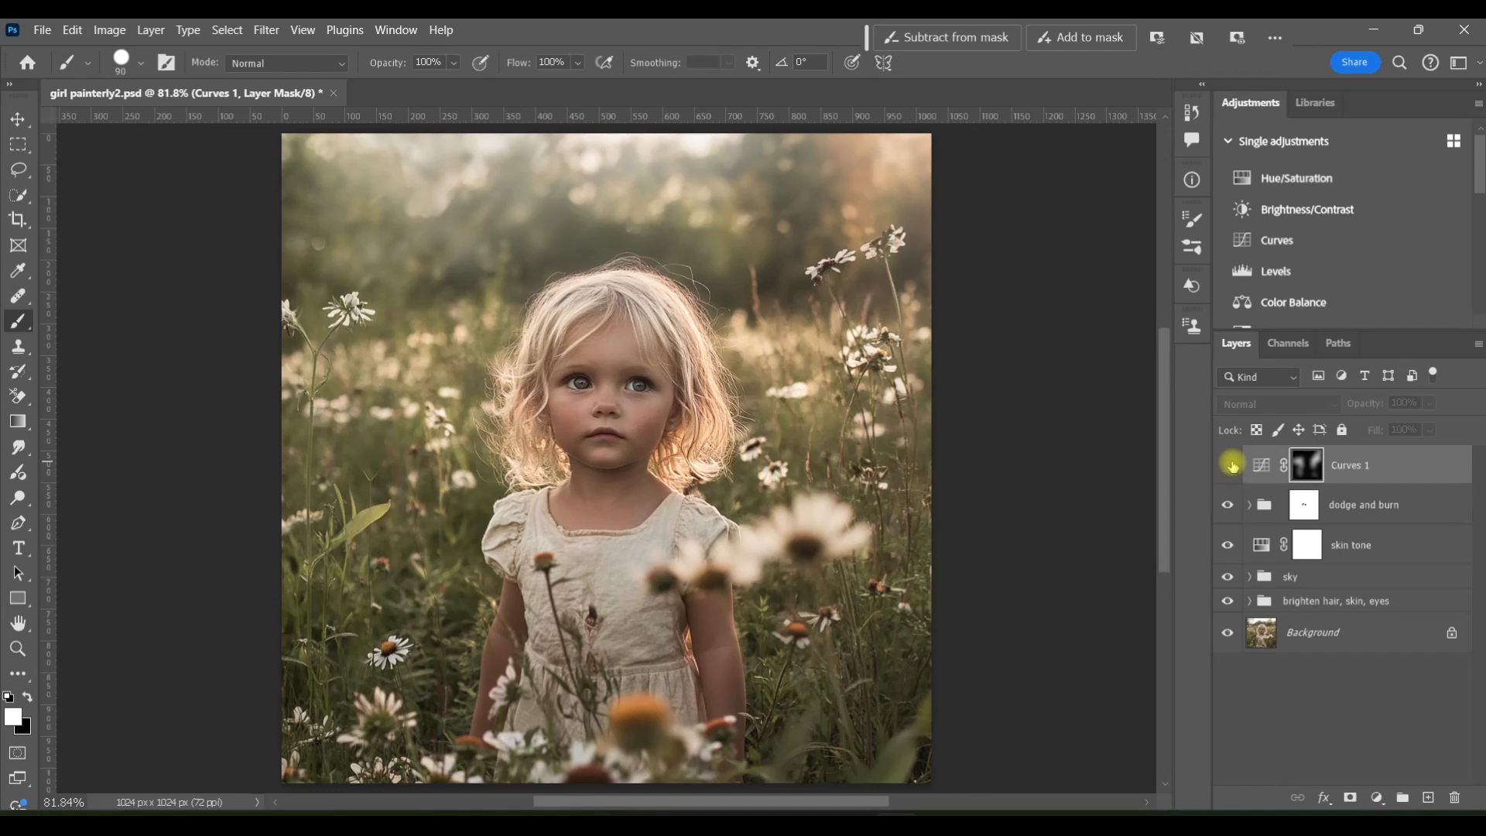
click(1228, 465)
key(z)
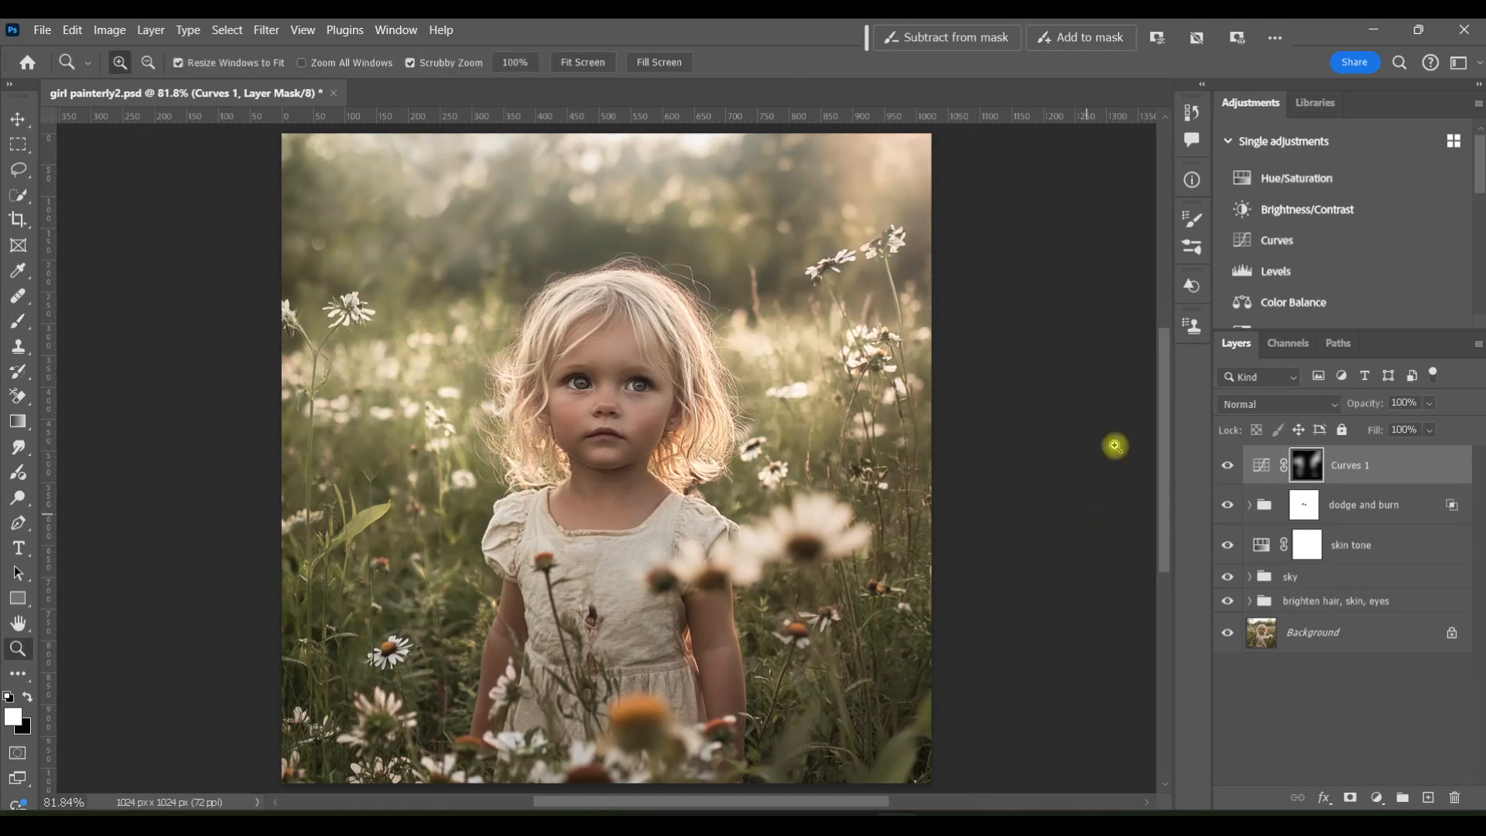
Add a Curves adjustment named "warm background", clipped to Curves 1, with its Red curve raised slightly at the midtones.
click(1244, 241)
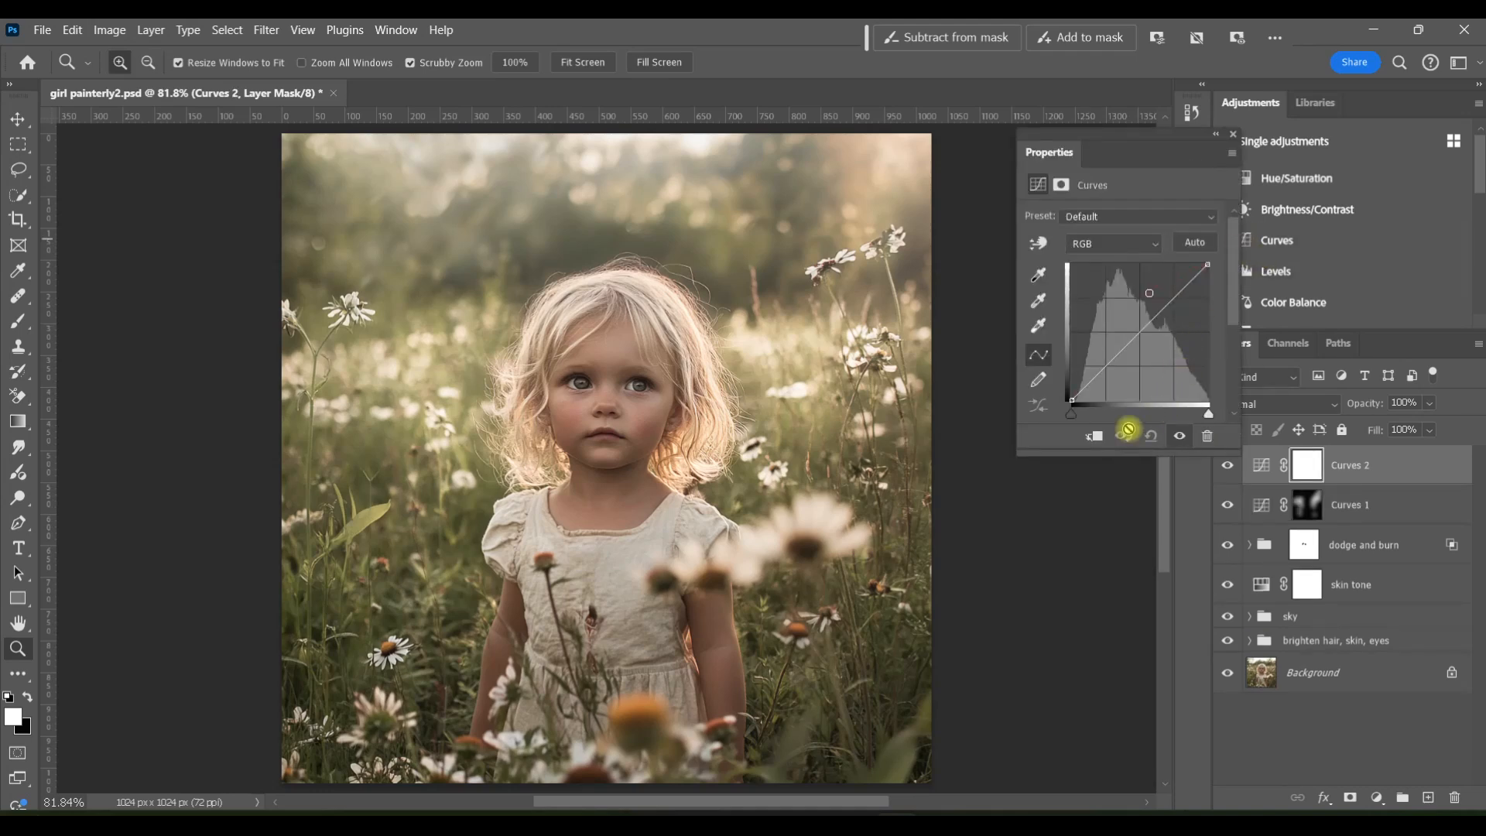
click(1094, 437)
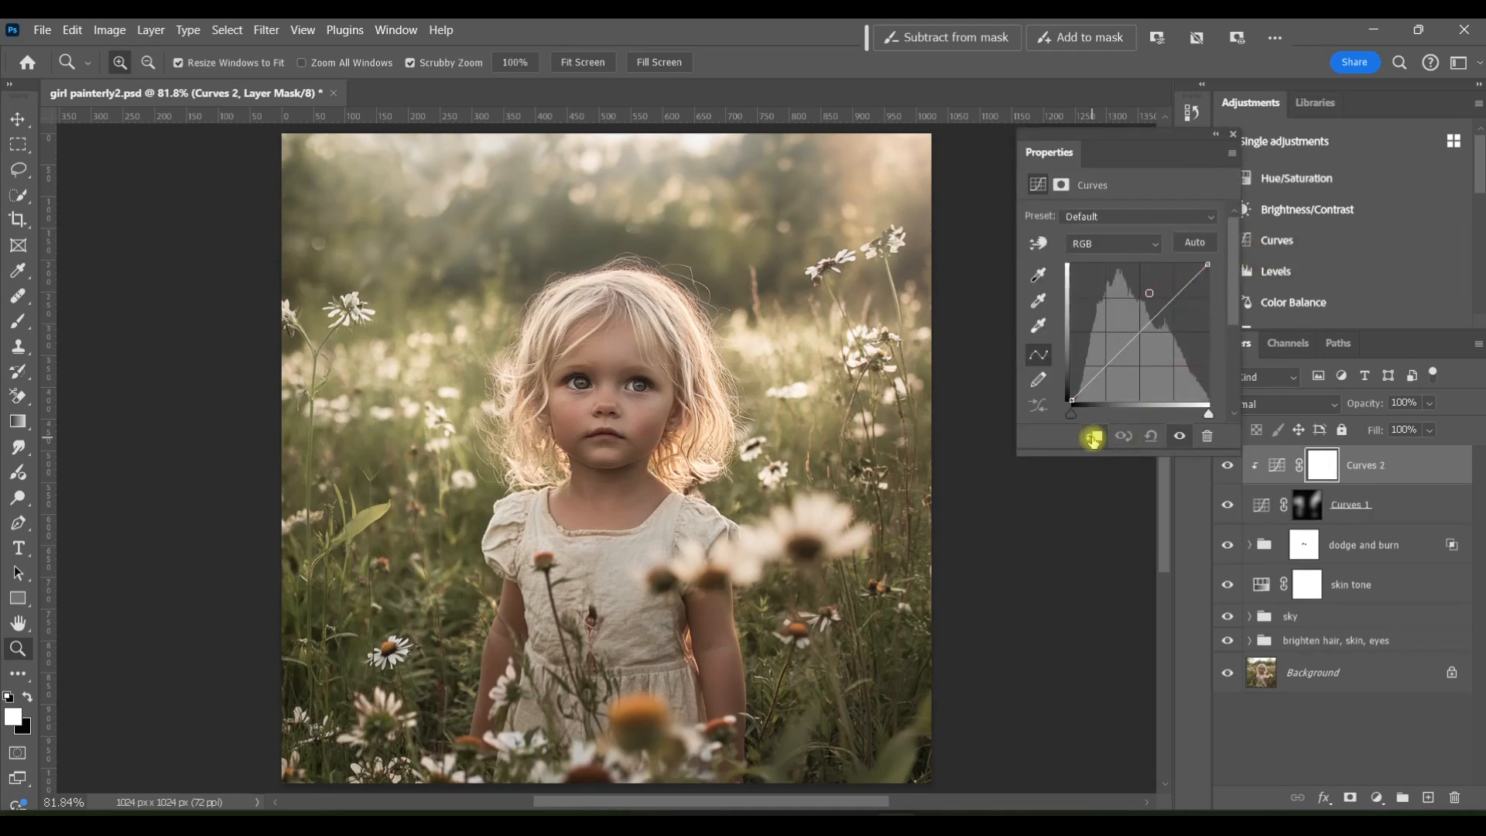
click(1151, 244)
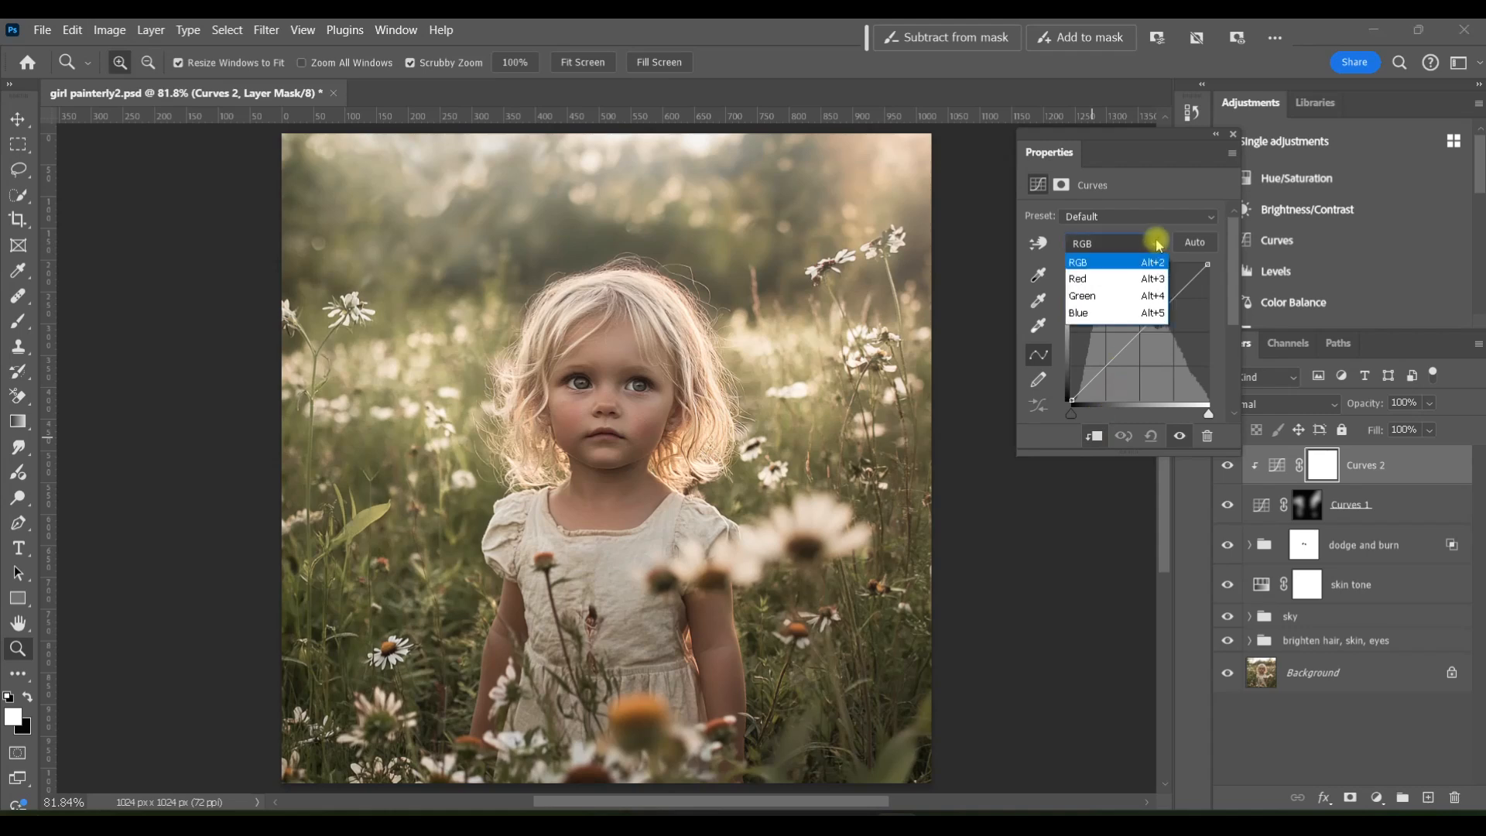
click(1123, 282)
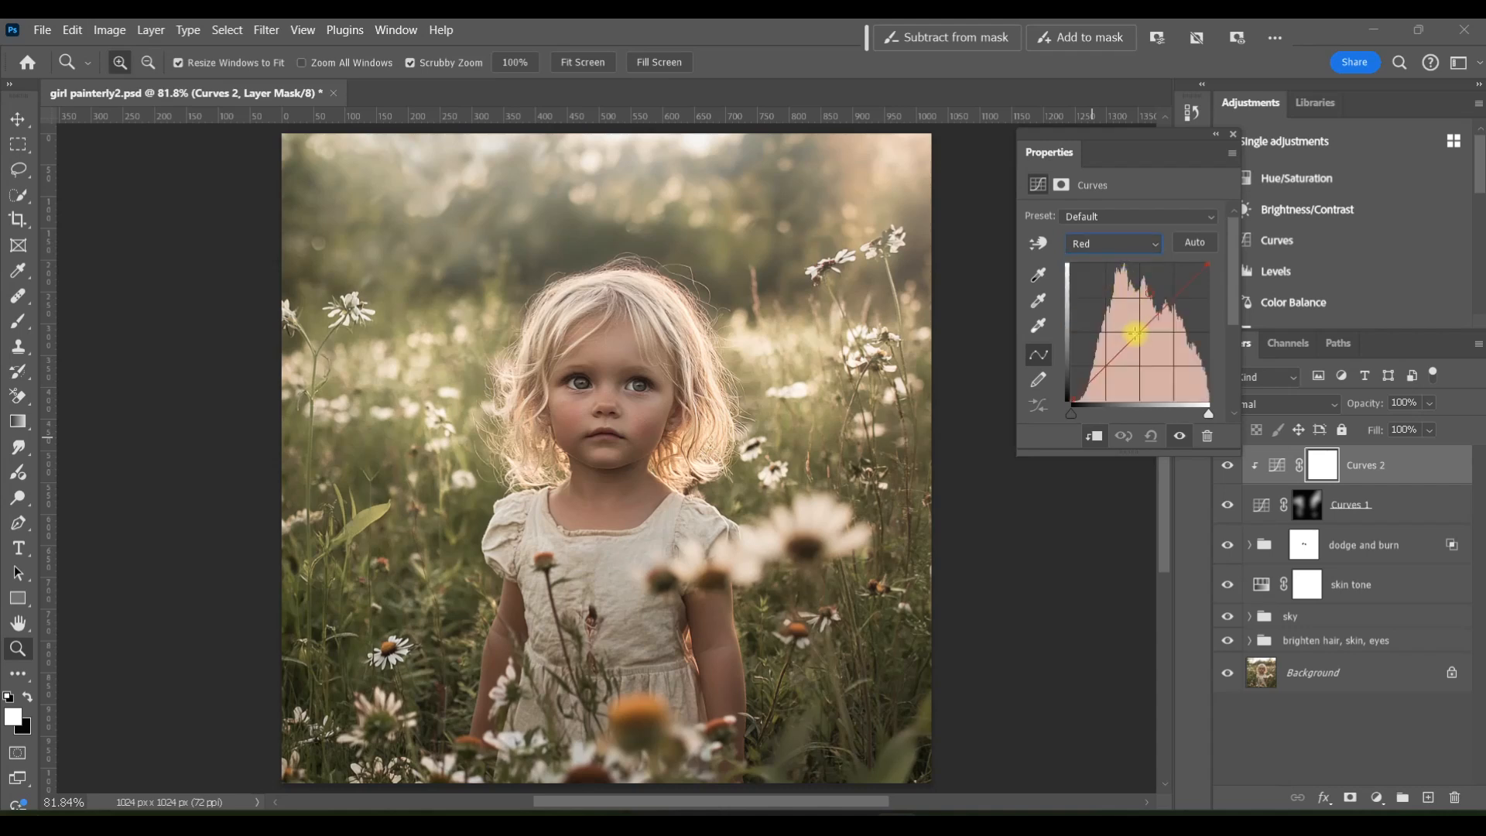
drag(1135, 333, 1126, 327)
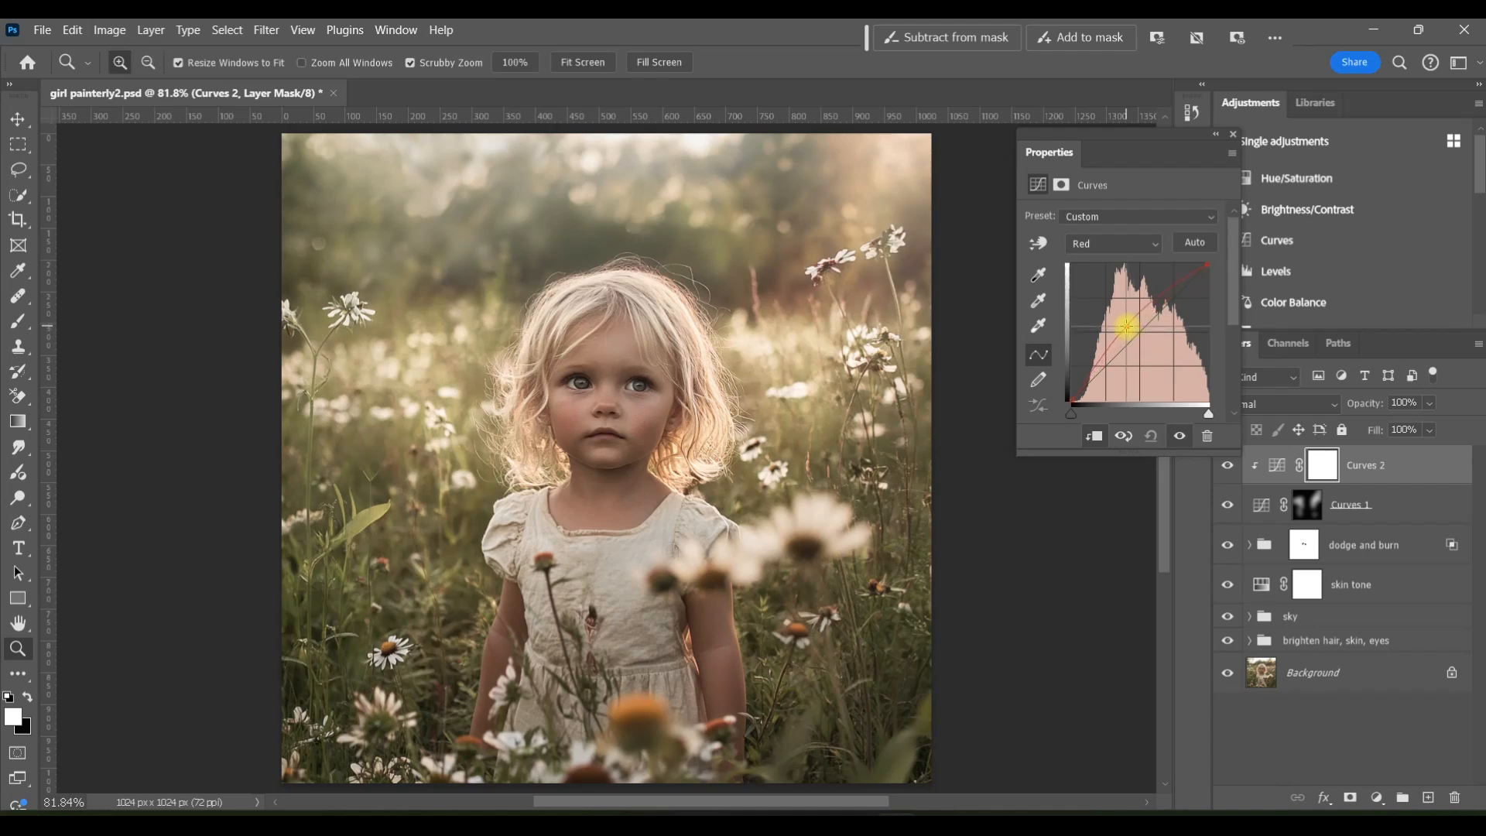
click(1179, 437)
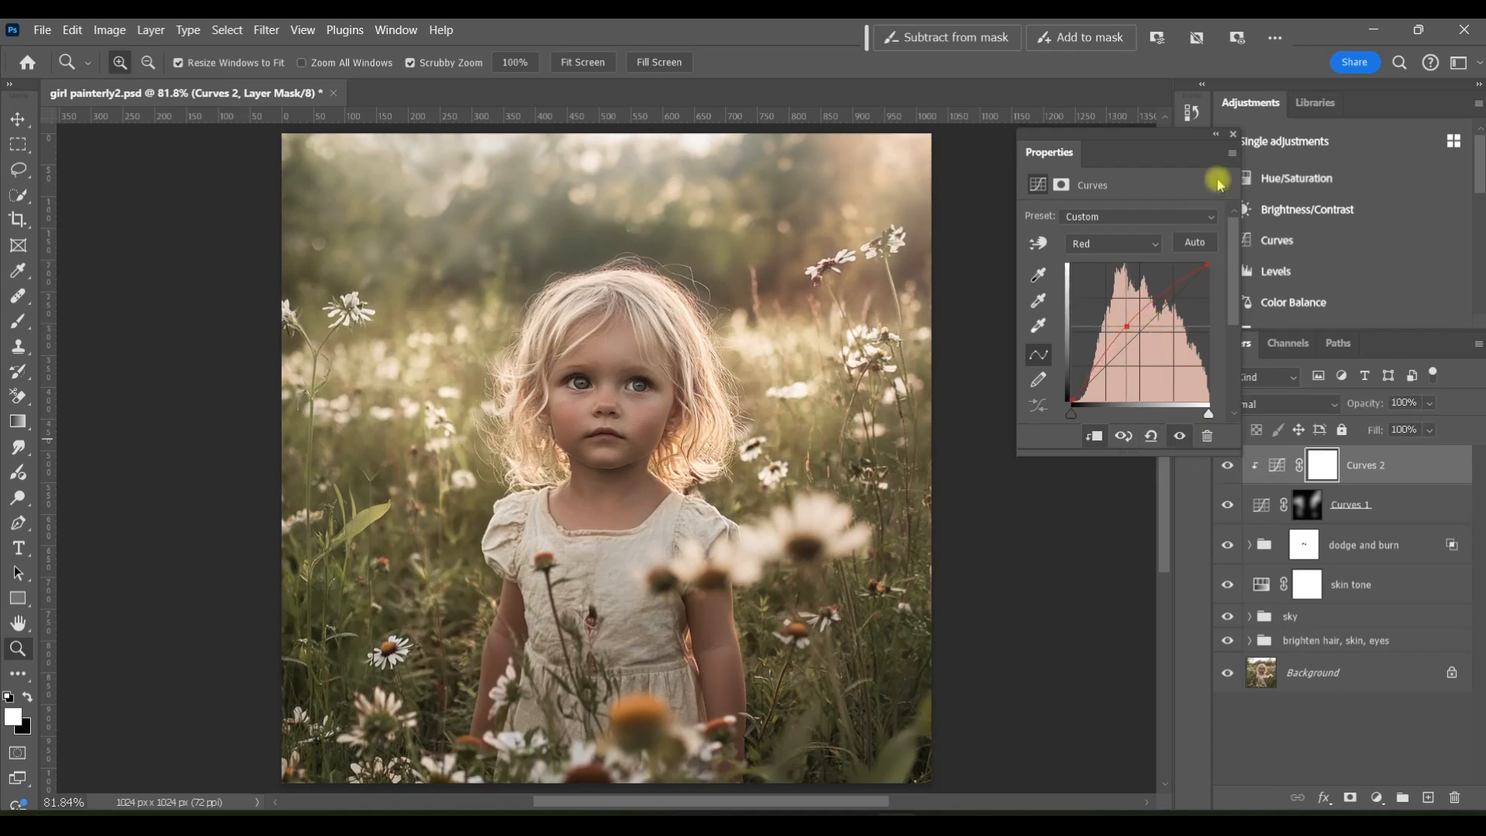
click(1233, 137)
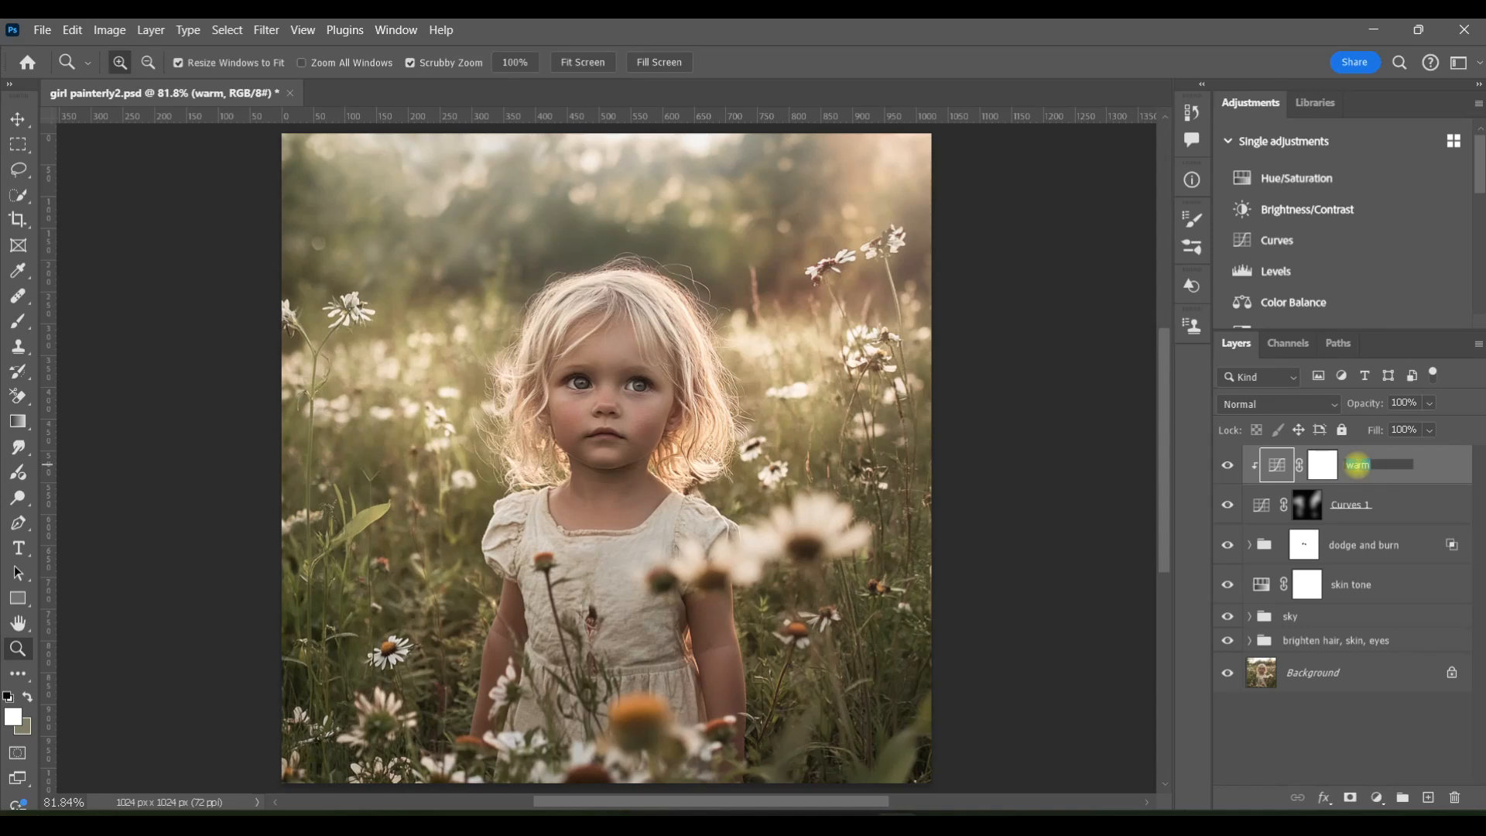
text(background)
key(Return)
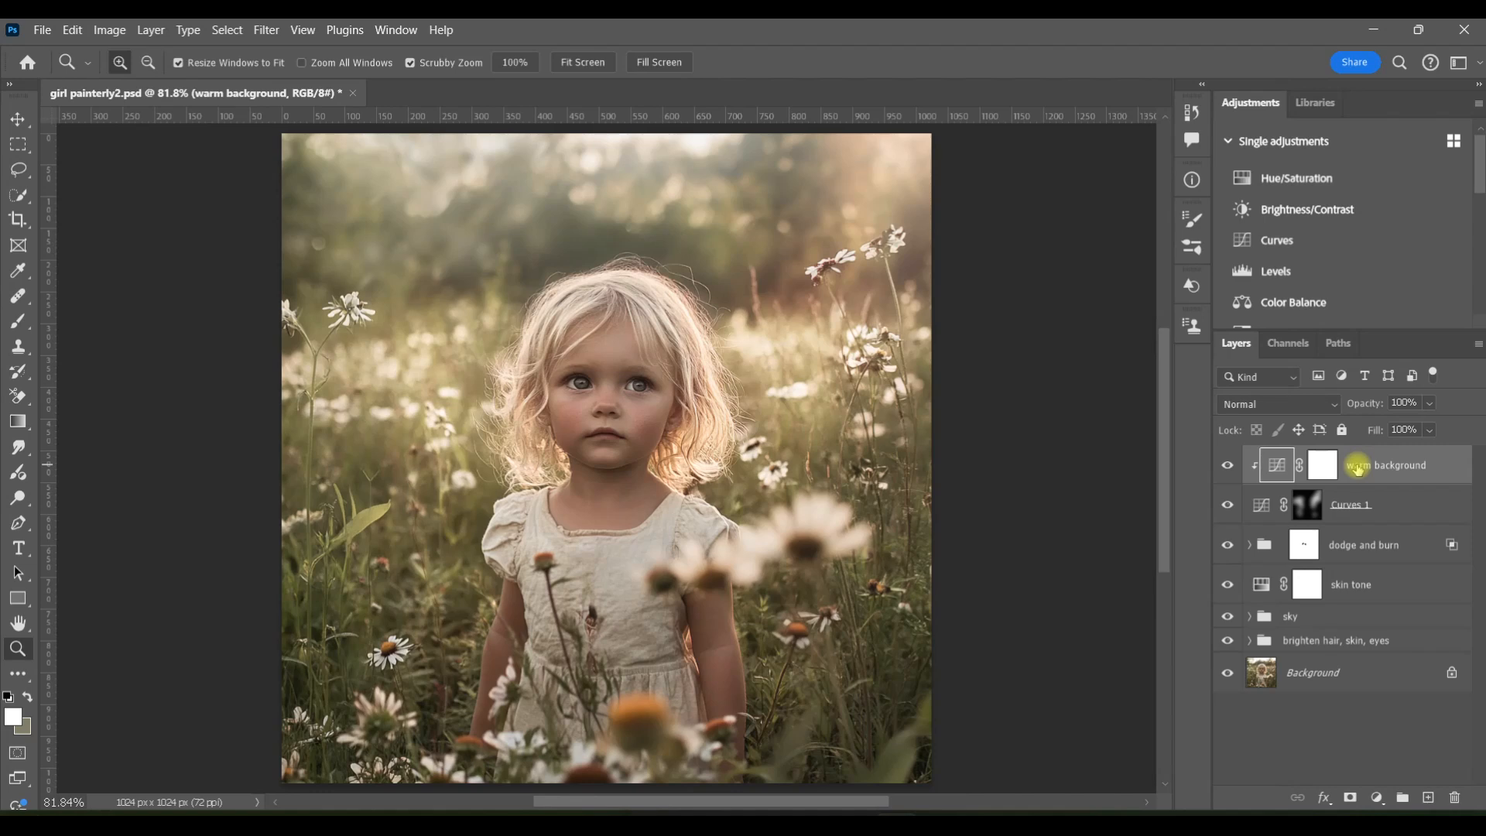
Add a new top layer and set the brush's Shape Dynamics to 96% size jitter, 92% angle jitter and 93% roundness jitter.
key(b)
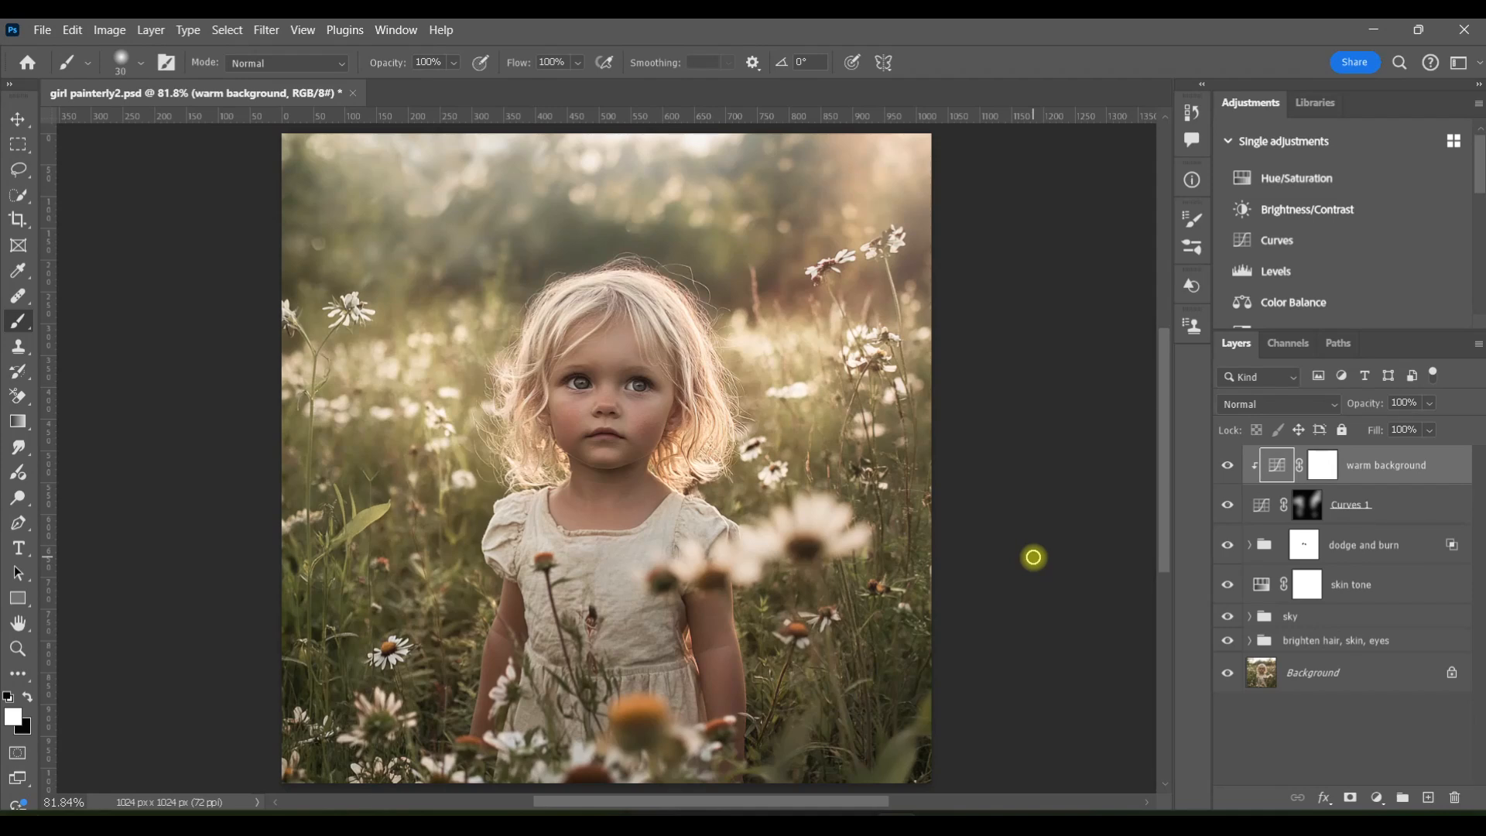
click(1427, 797)
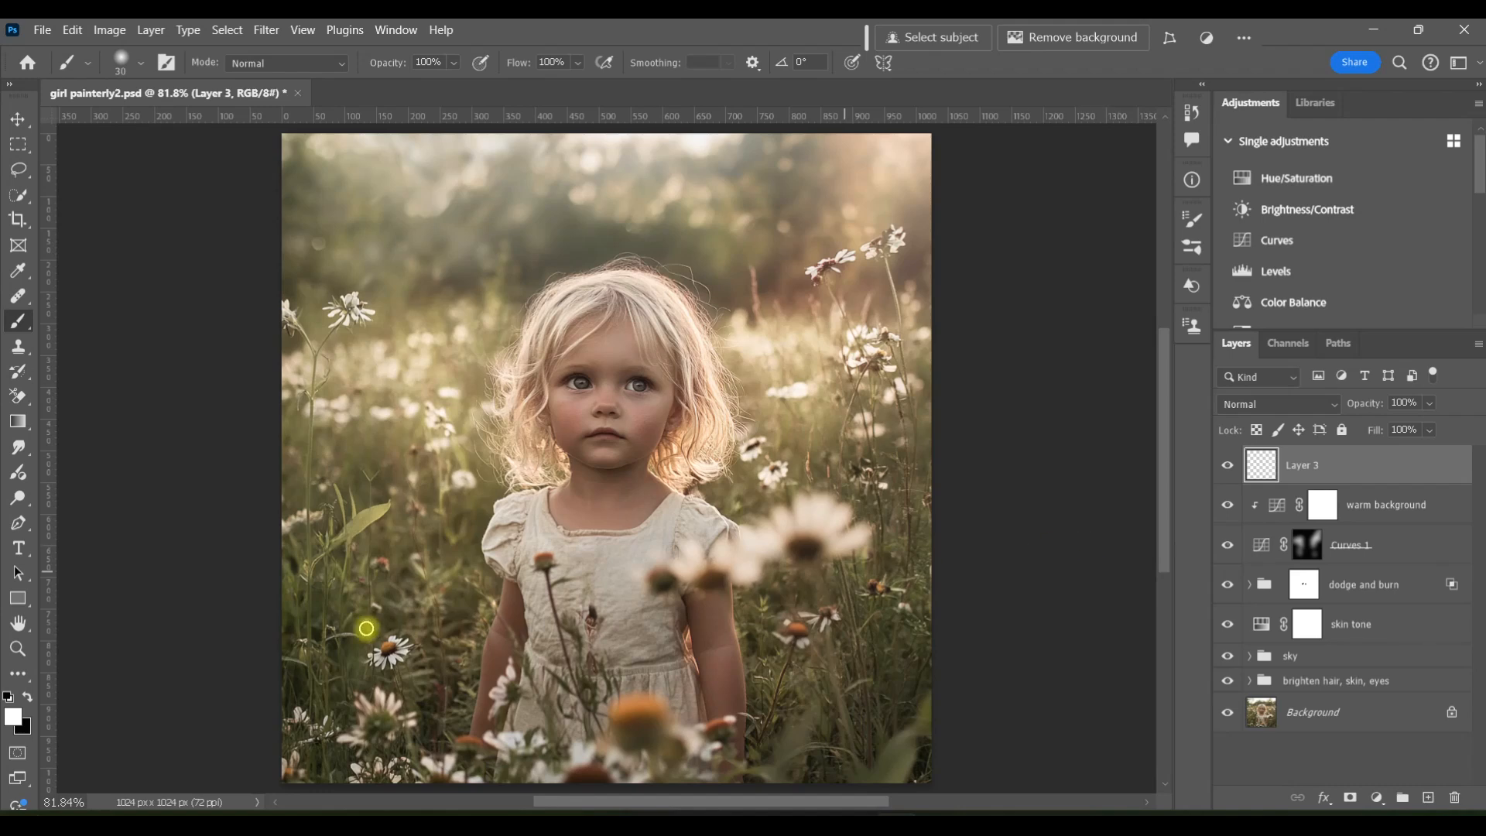
click(169, 64)
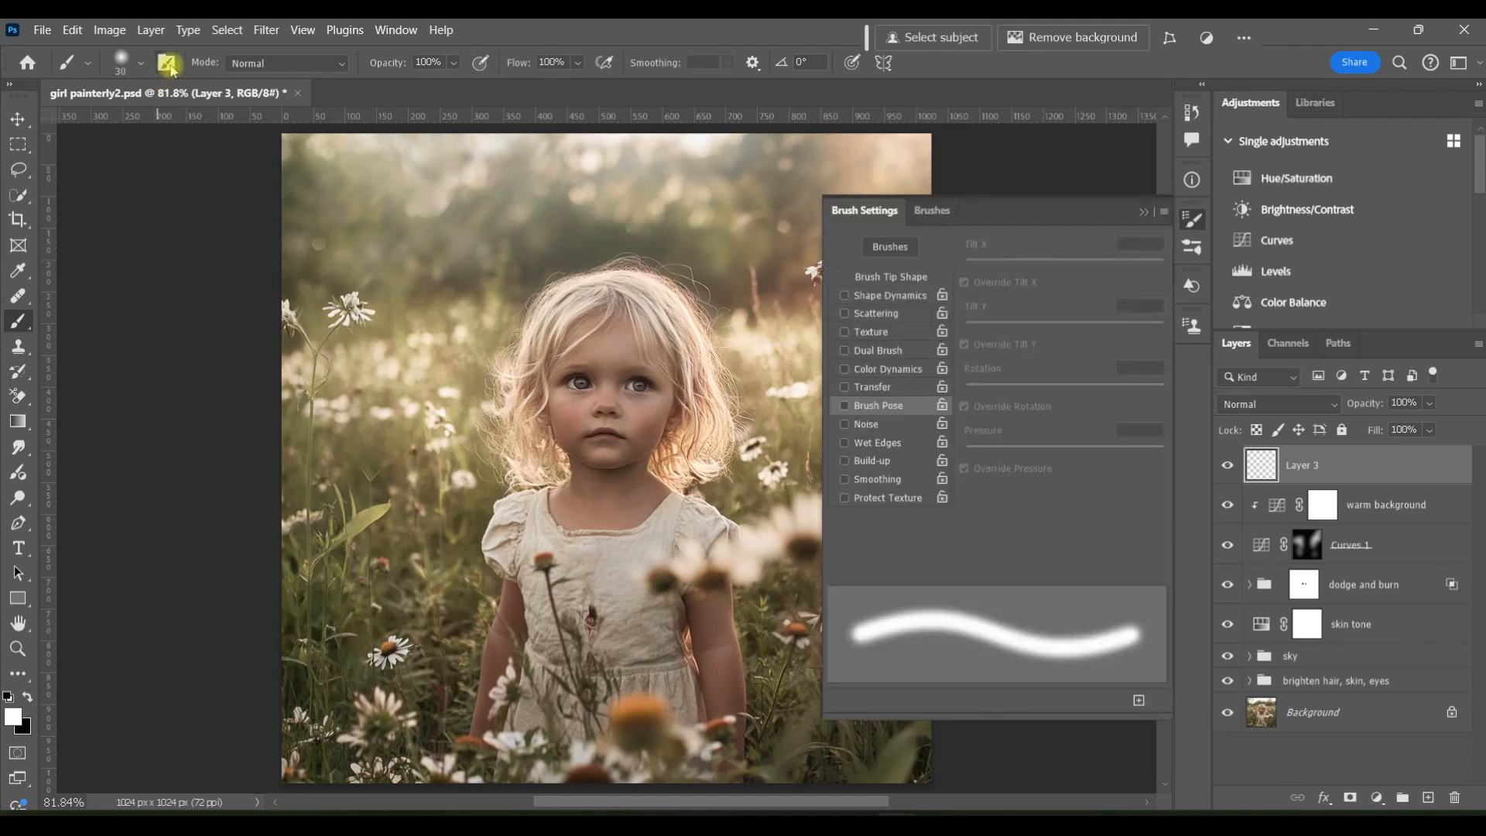
click(847, 295)
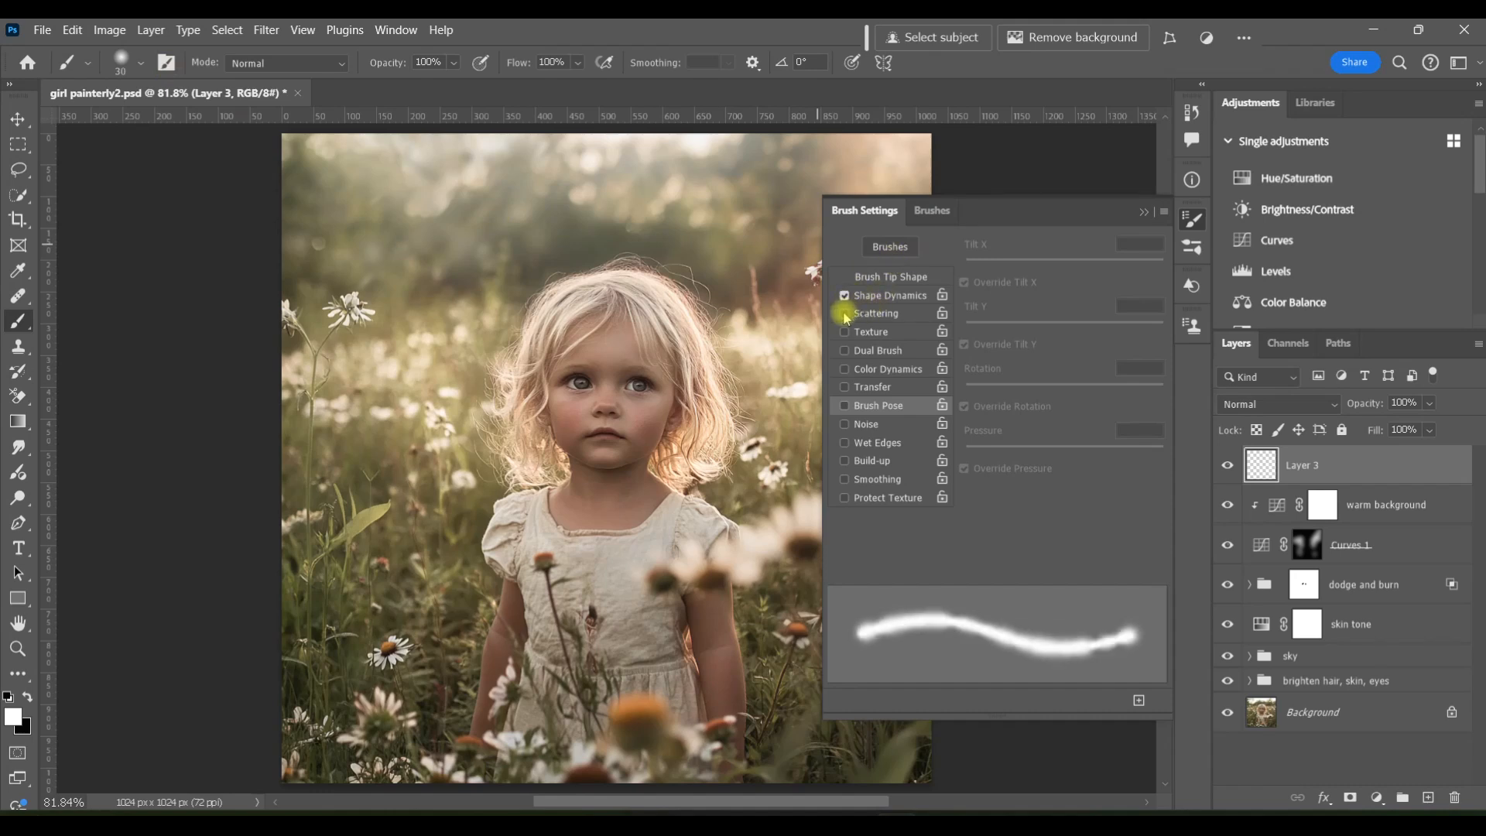
click(875, 295)
click(1155, 263)
drag(966, 416, 1085, 416)
click(1147, 416)
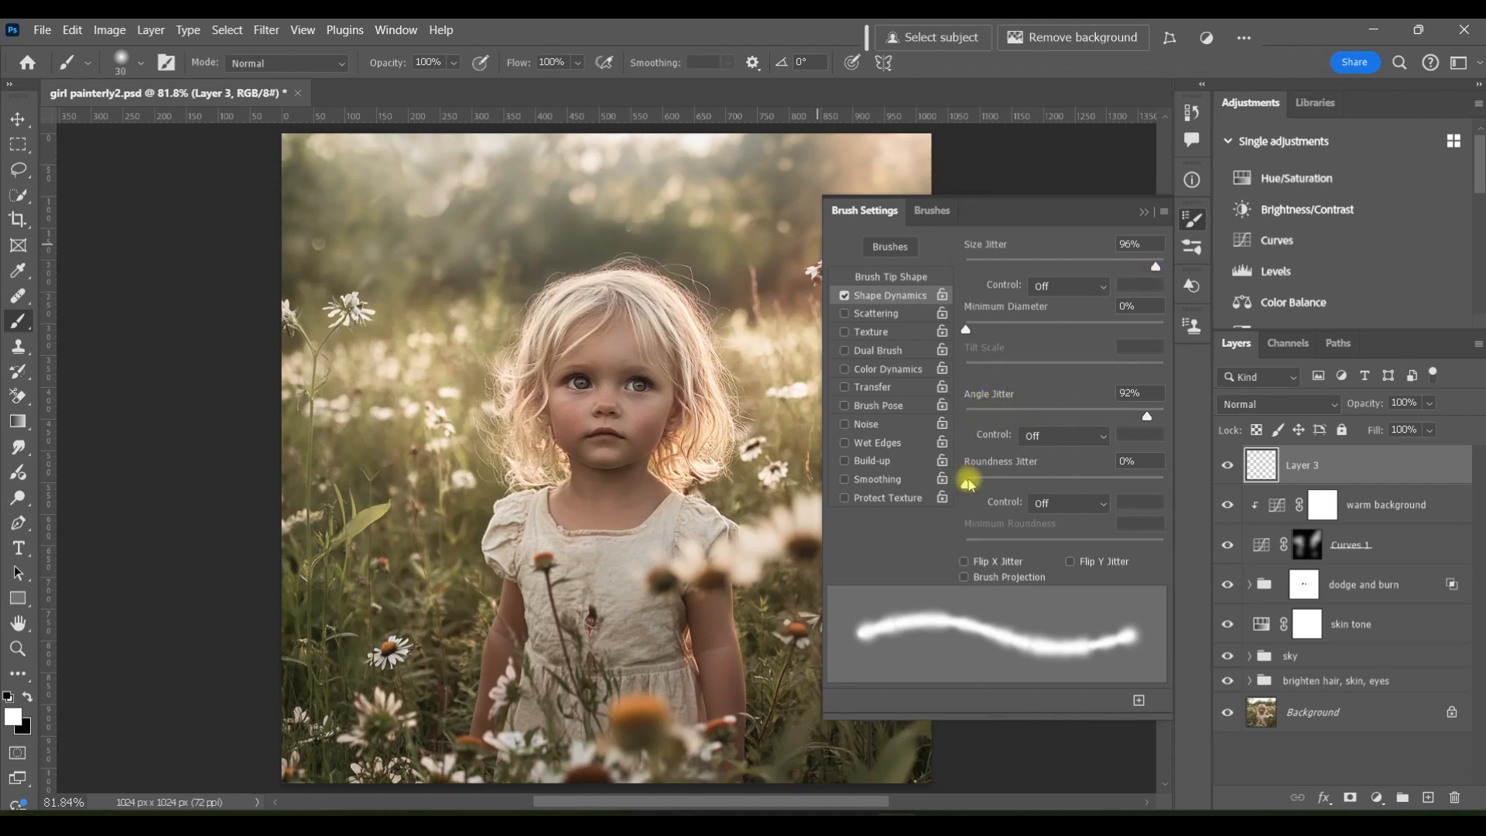
drag(968, 481, 1147, 483)
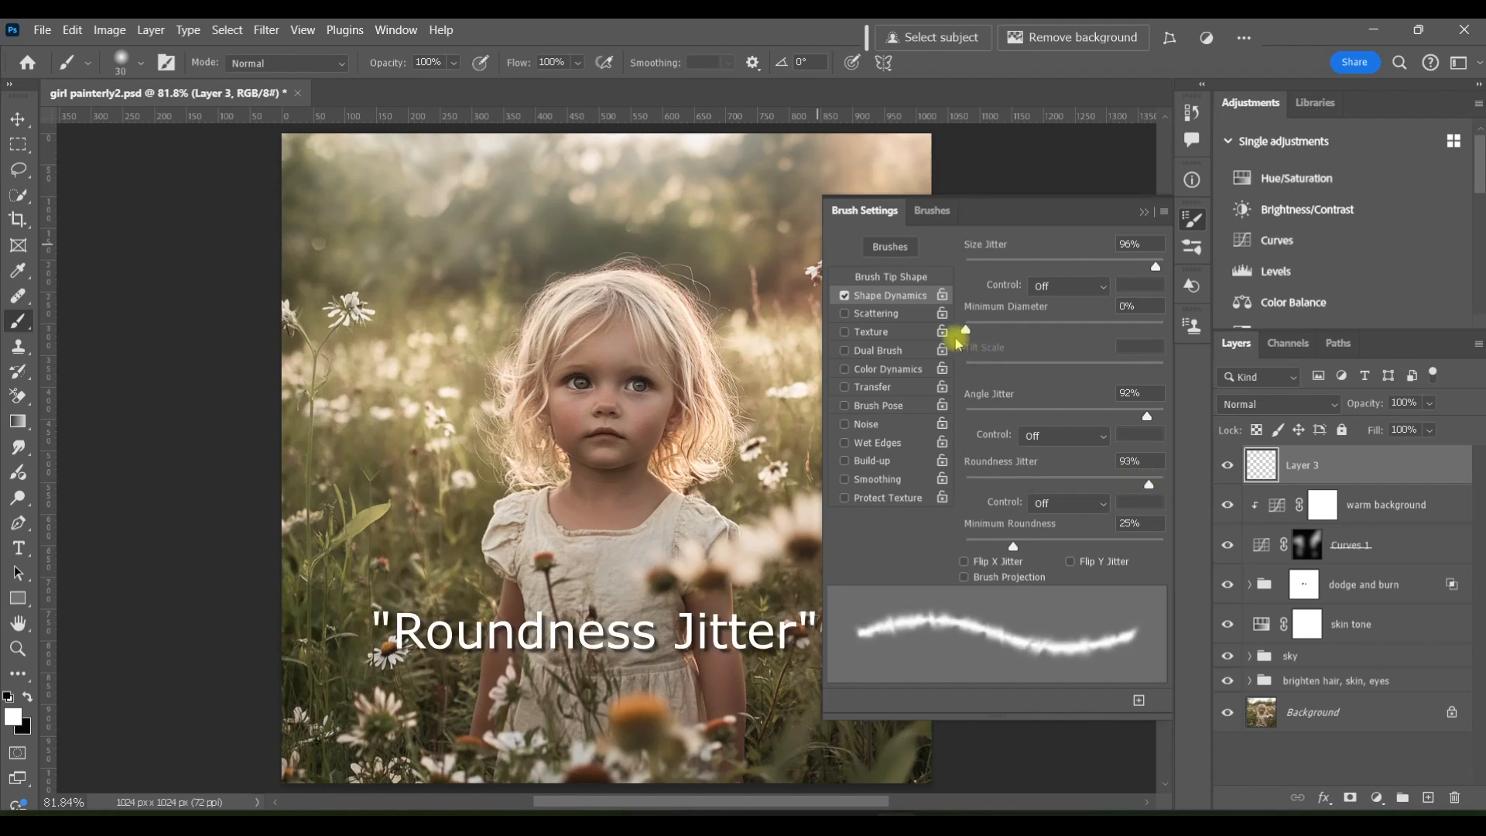
Set the brush's Scatter to 490% and enable Transfer with 61% opacity jitter and 100% flow jitter.
click(882, 314)
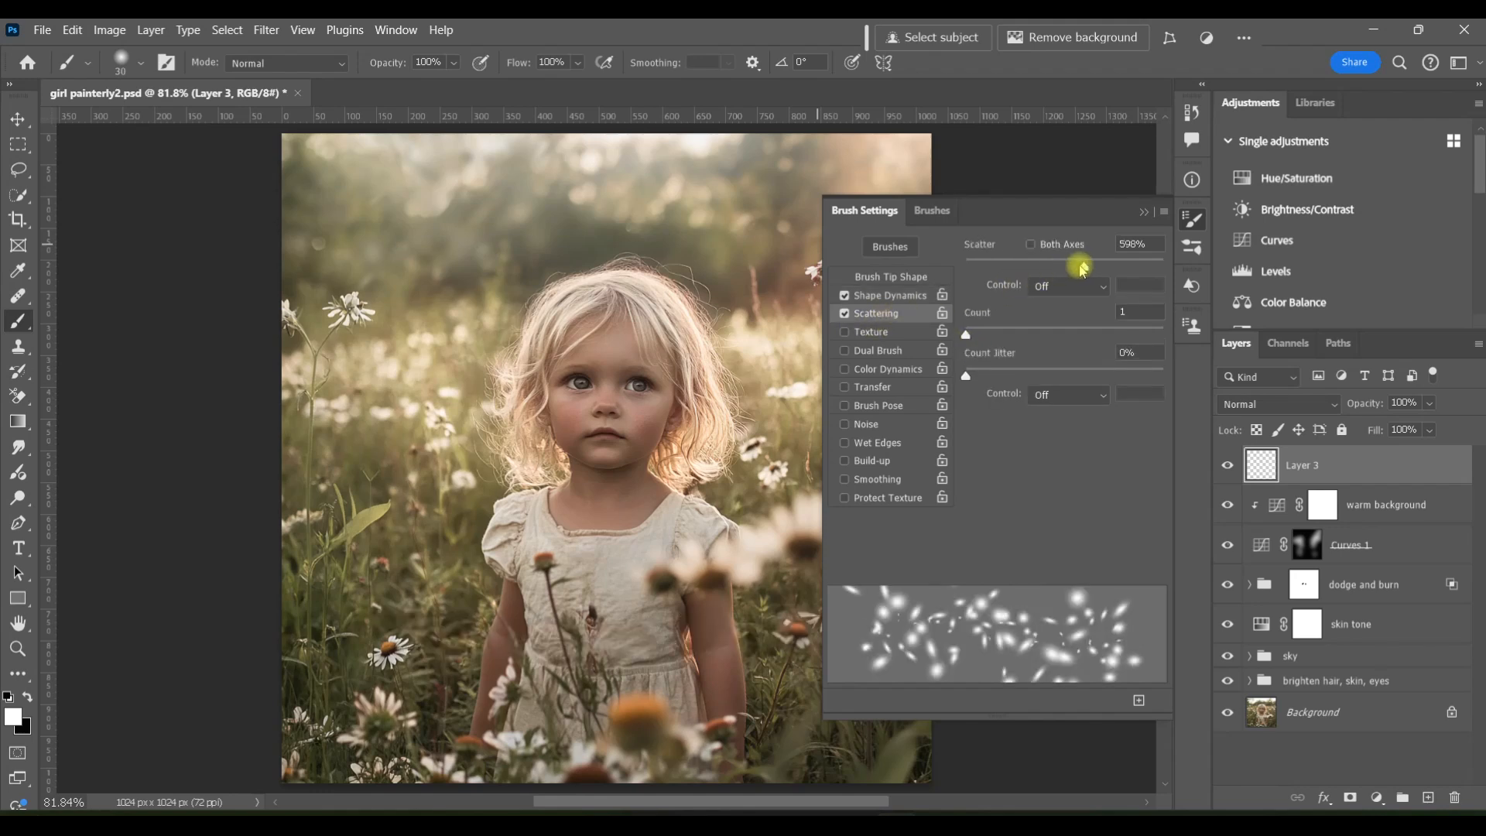
drag(1082, 269, 1063, 269)
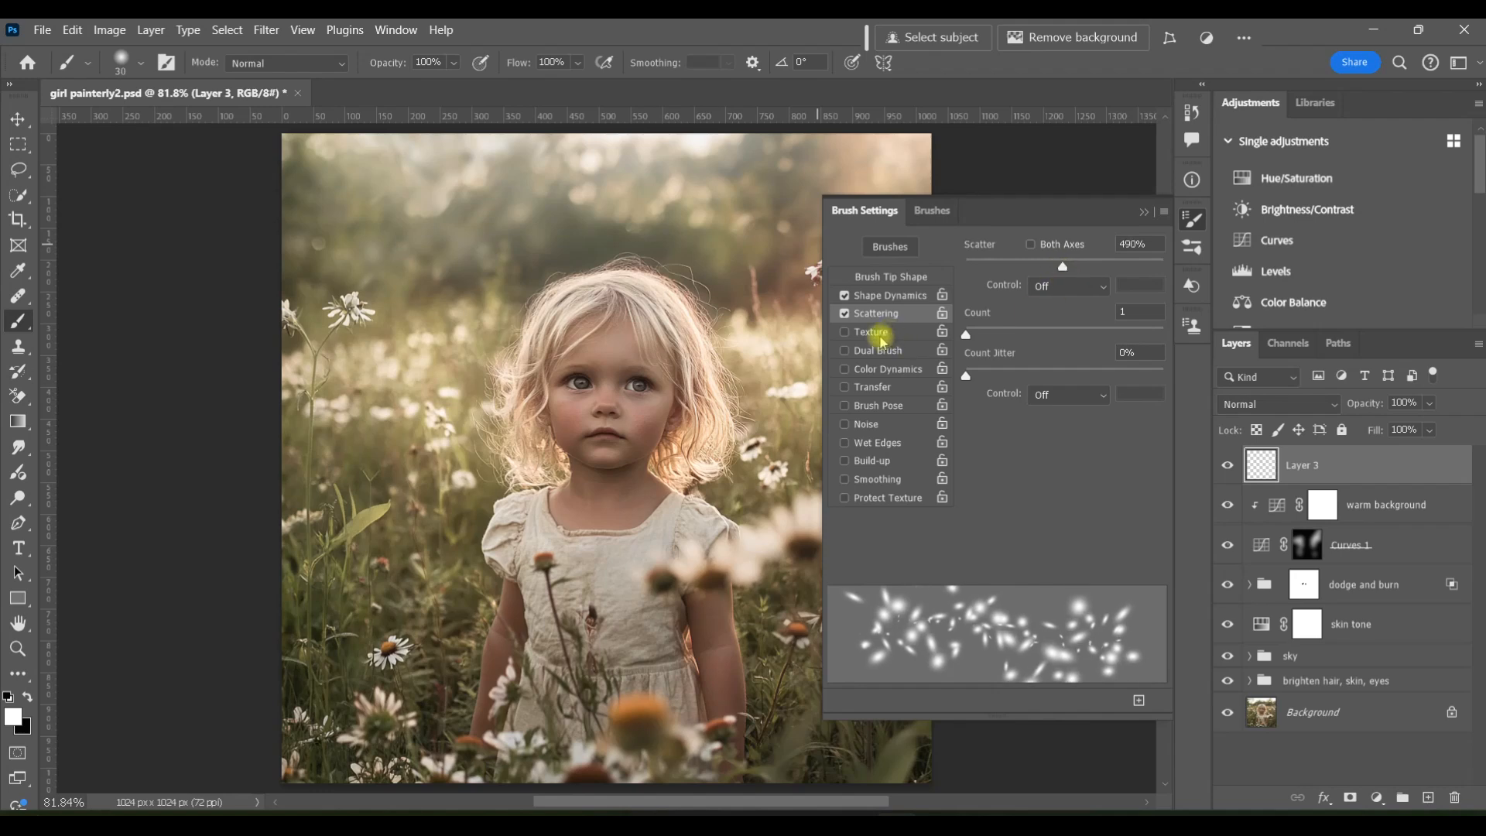
click(873, 387)
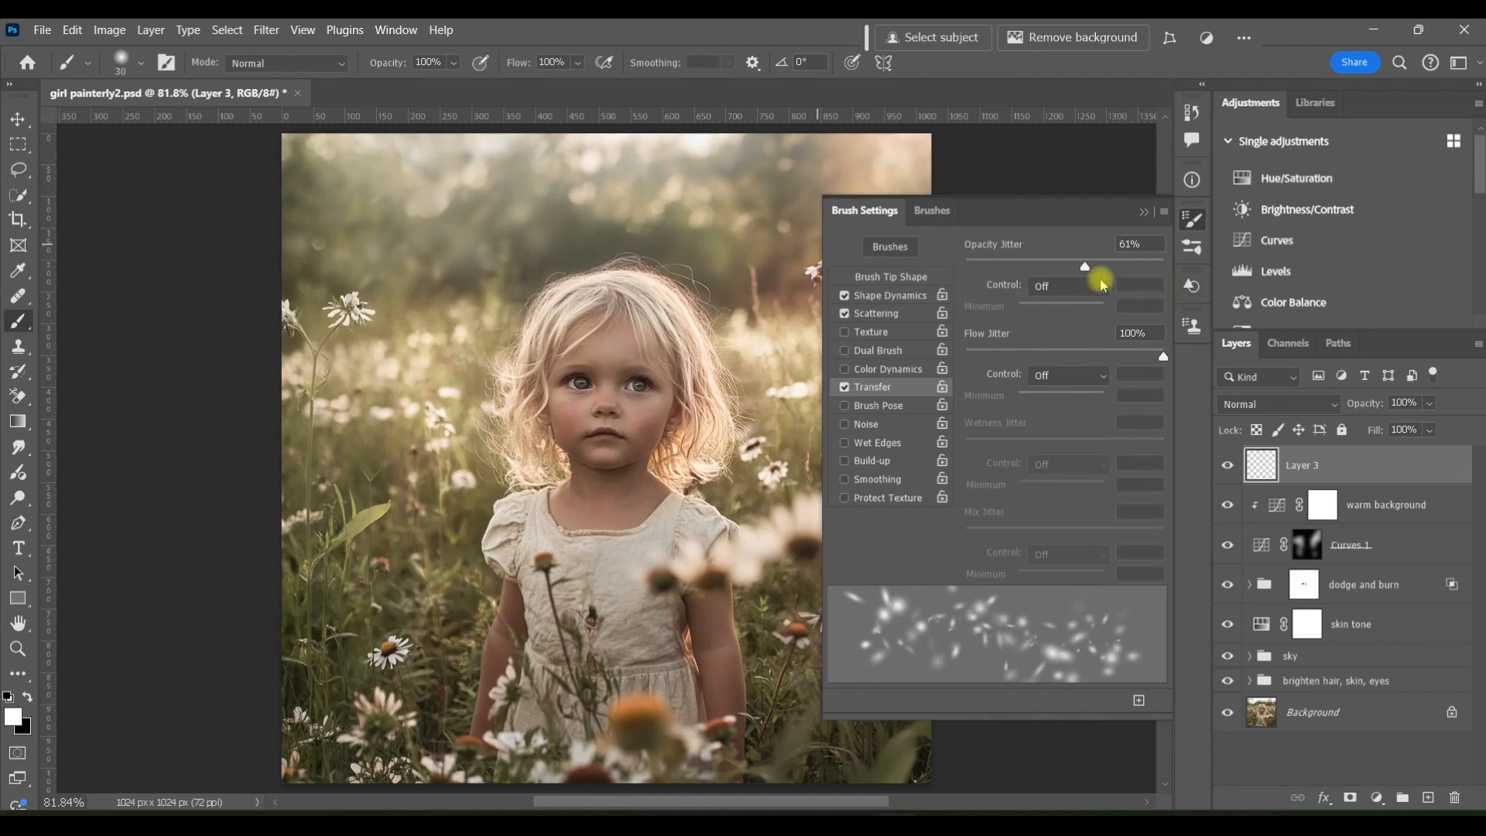
click(878, 406)
drag(1117, 391, 1118, 391)
click(1149, 212)
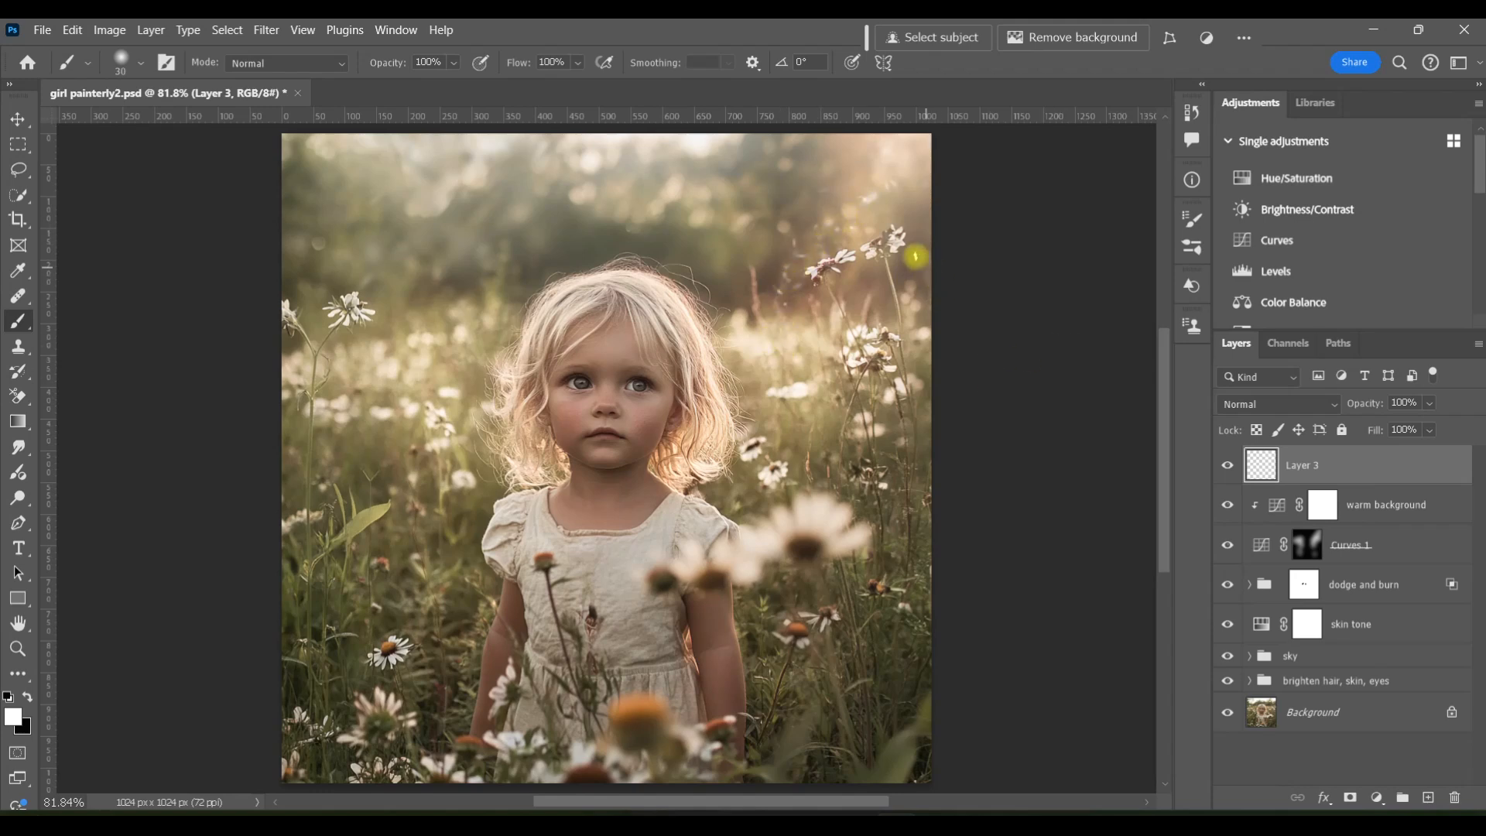
Paint scattered soft white specks over the meadow on both sides of the girl with the brush enlarged to 60–80 px.
key(bracketright)
key(bracketright)
key(bracketright)
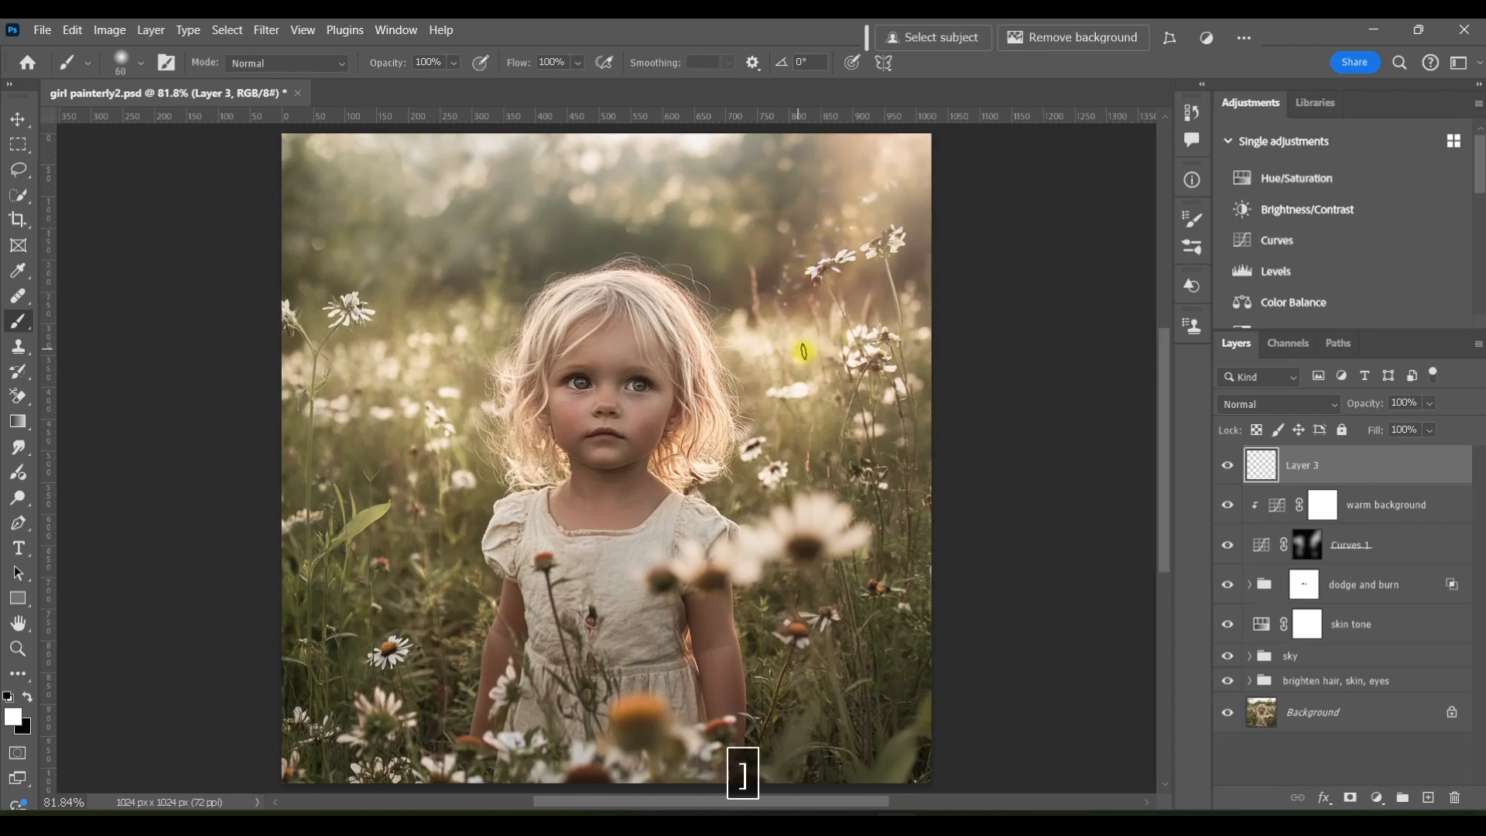
key(bracketleft)
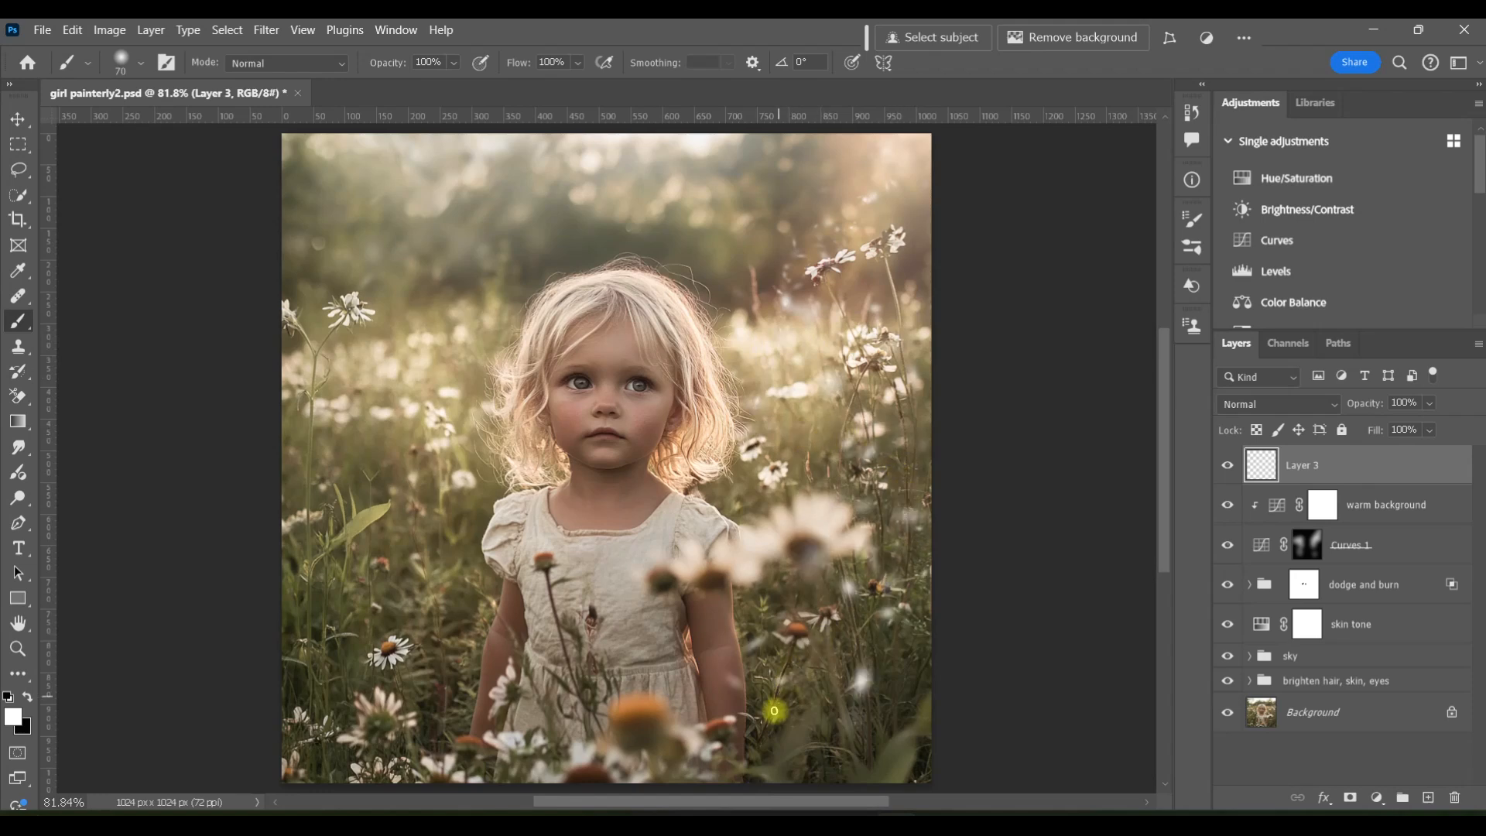
key(bracketright)
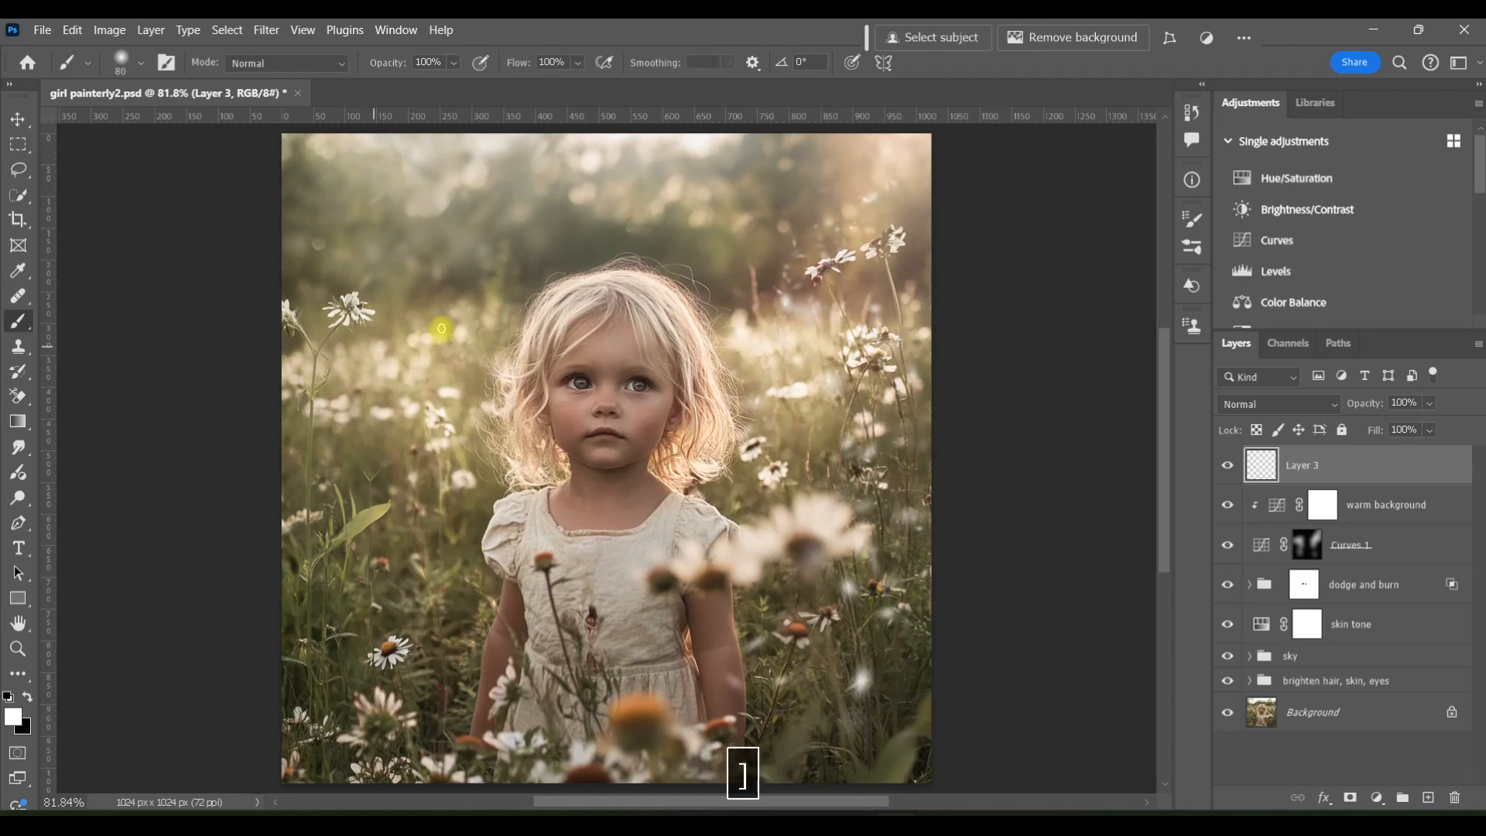
mouse_move(408, 349)
mouse_down()
mouse_move(437, 412)
mouse_move(365, 670)
mouse_move(409, 774)
mouse_up()
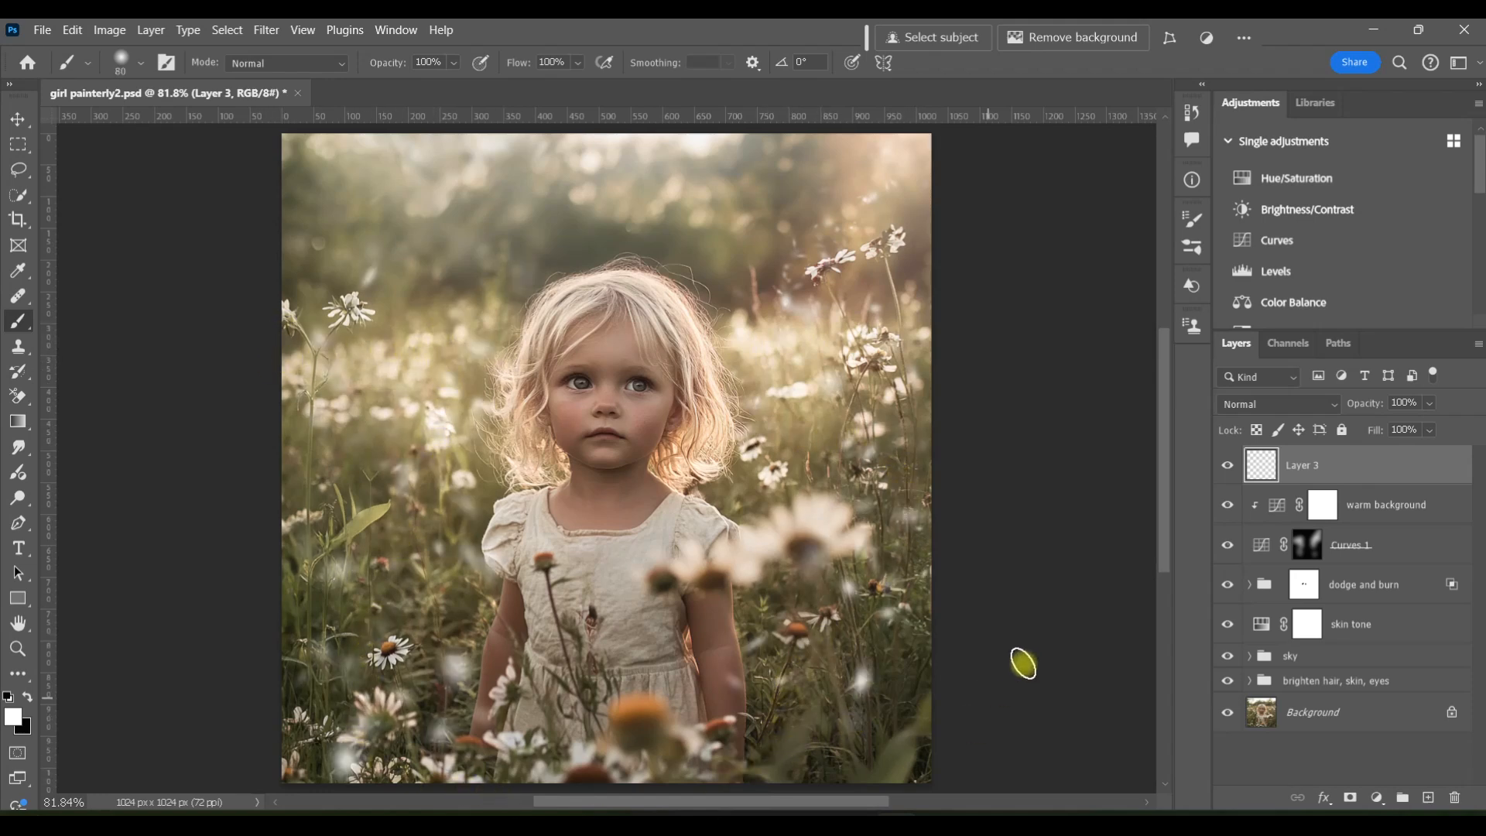
Set the white specks layer's blend mode to Overlay and compare the image with the layer hidden and shown.
click(1326, 405)
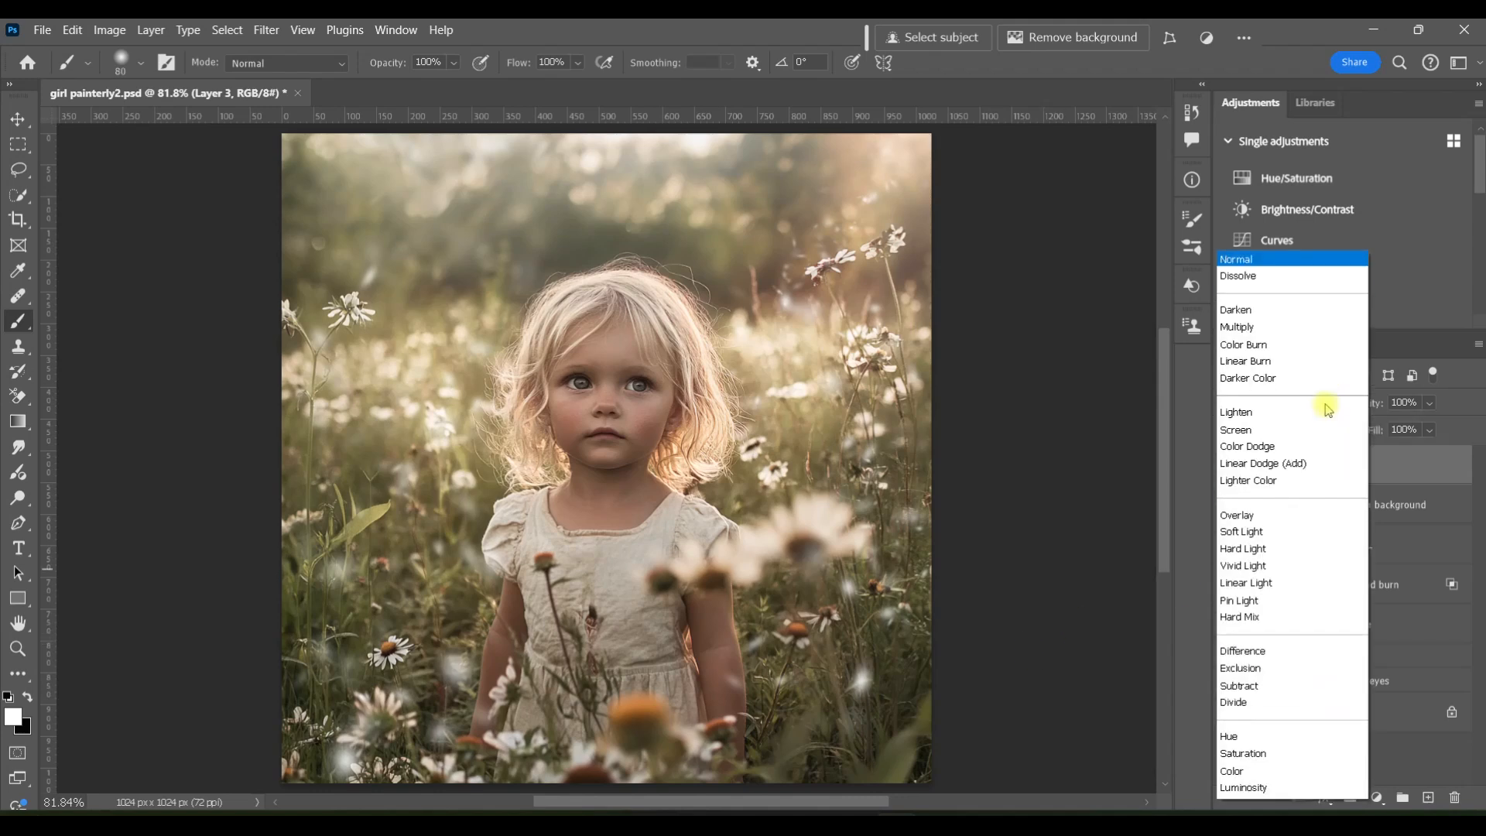
click(1303, 515)
click(1227, 465)
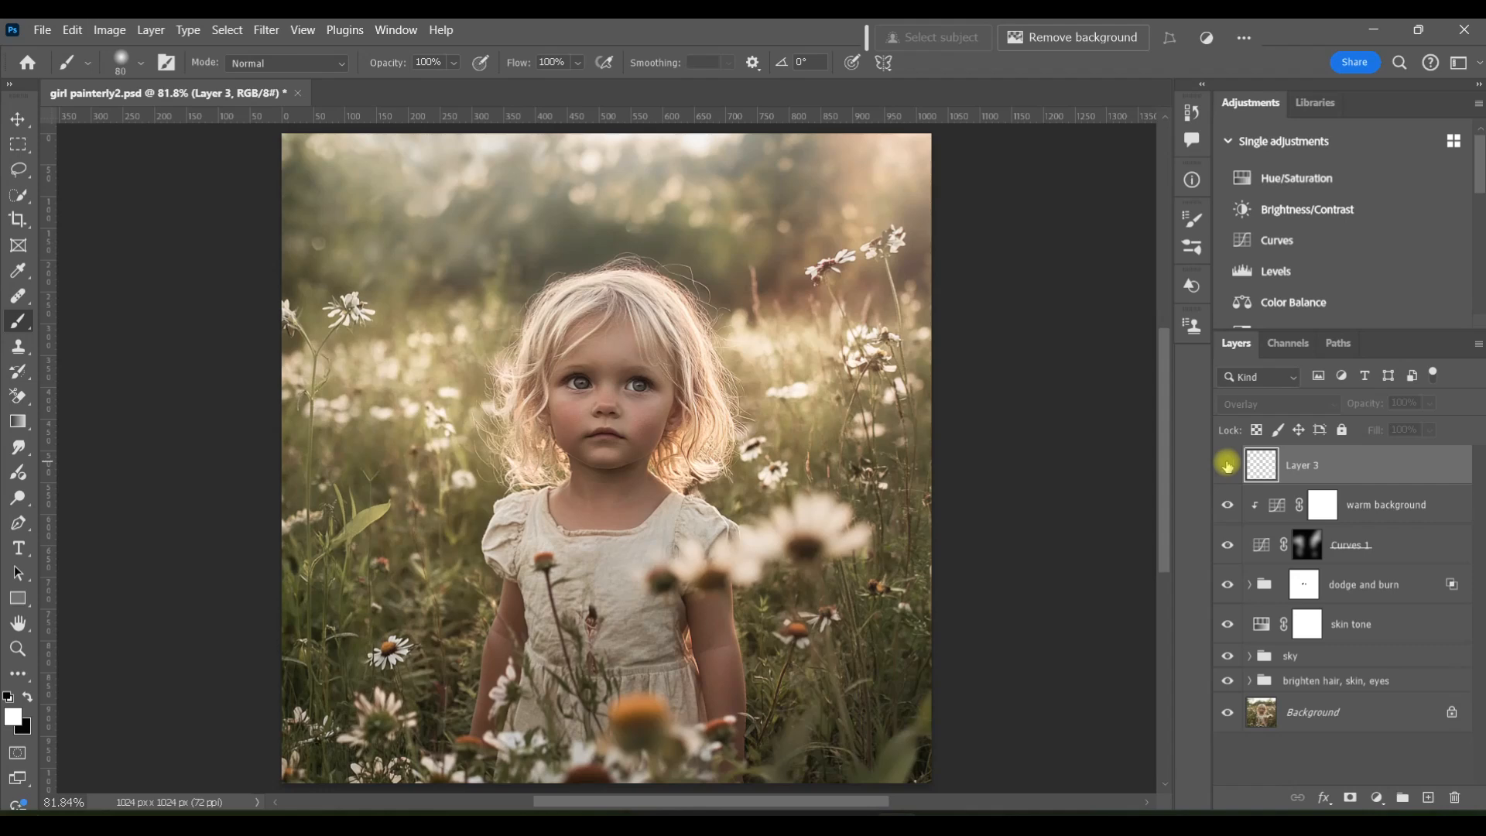
click(1227, 464)
click(1228, 465)
click(1227, 464)
click(1227, 464)
click(1227, 465)
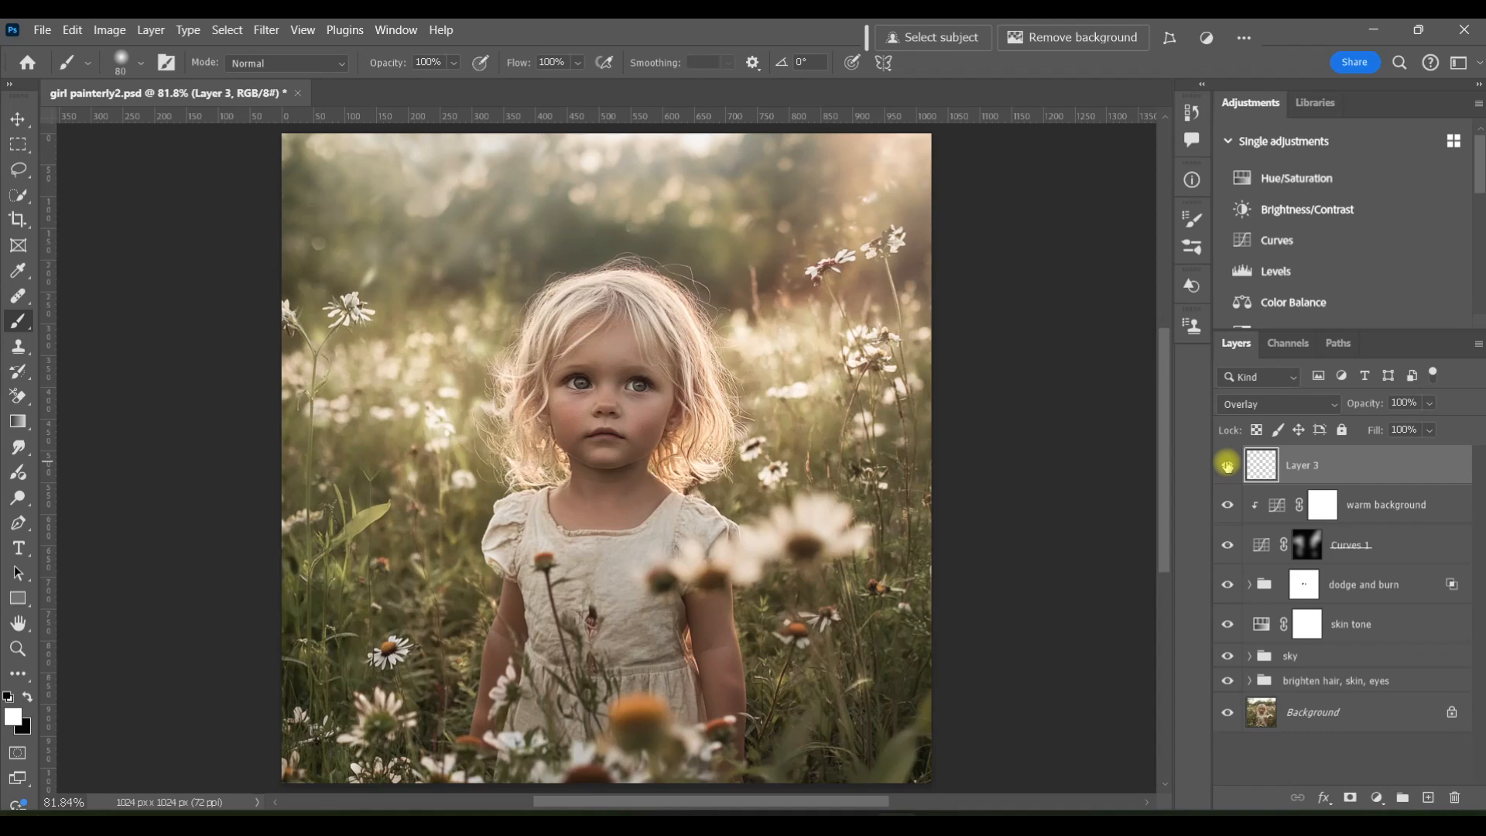
Rename the specks layer as "highlights" and compare the edited portrait with the original Background alone.
double_click(1310, 464)
text(highlights)
key(Return)
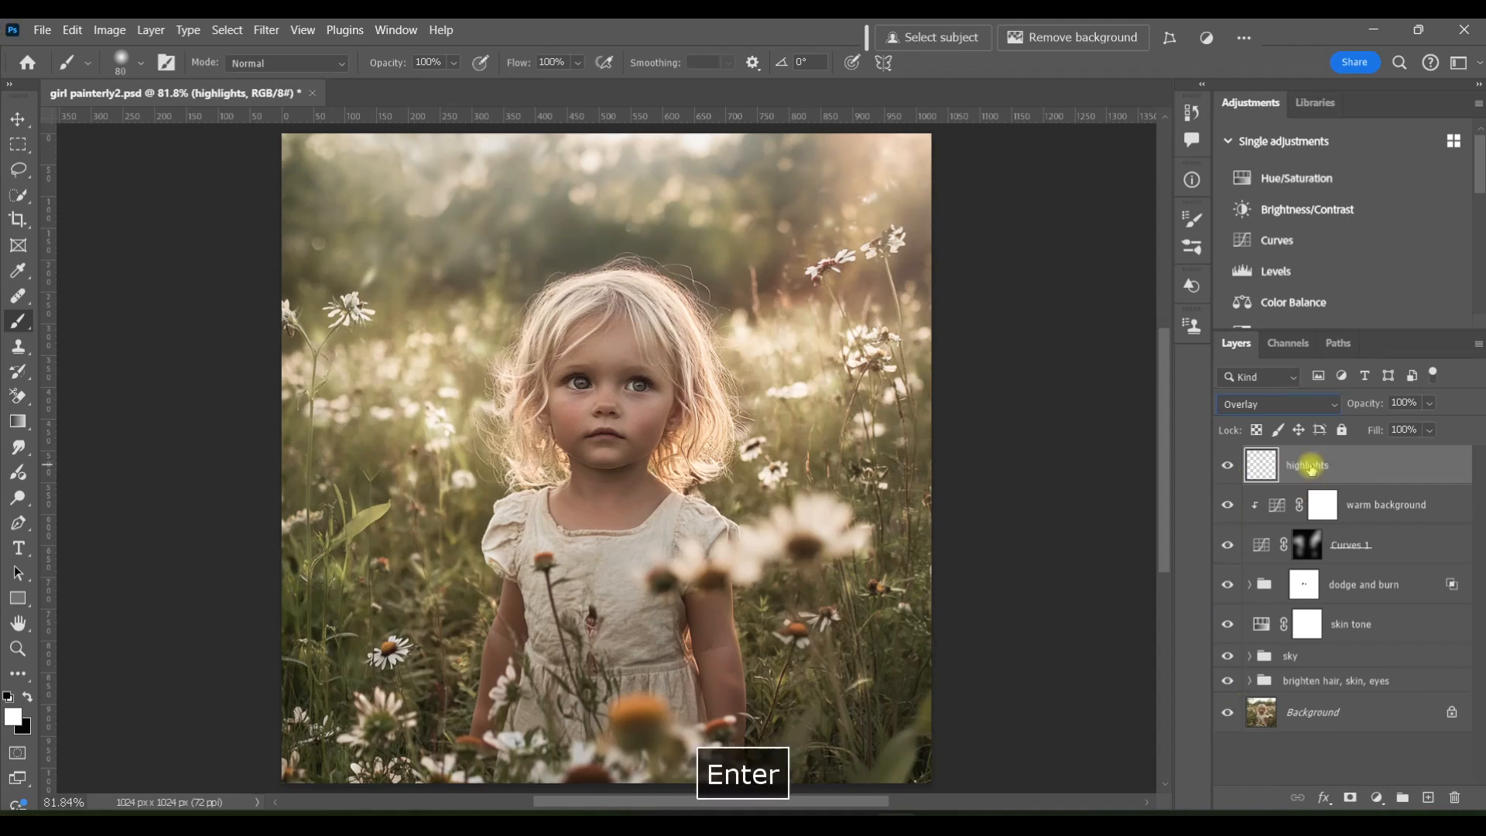
alt+click(1227, 714)
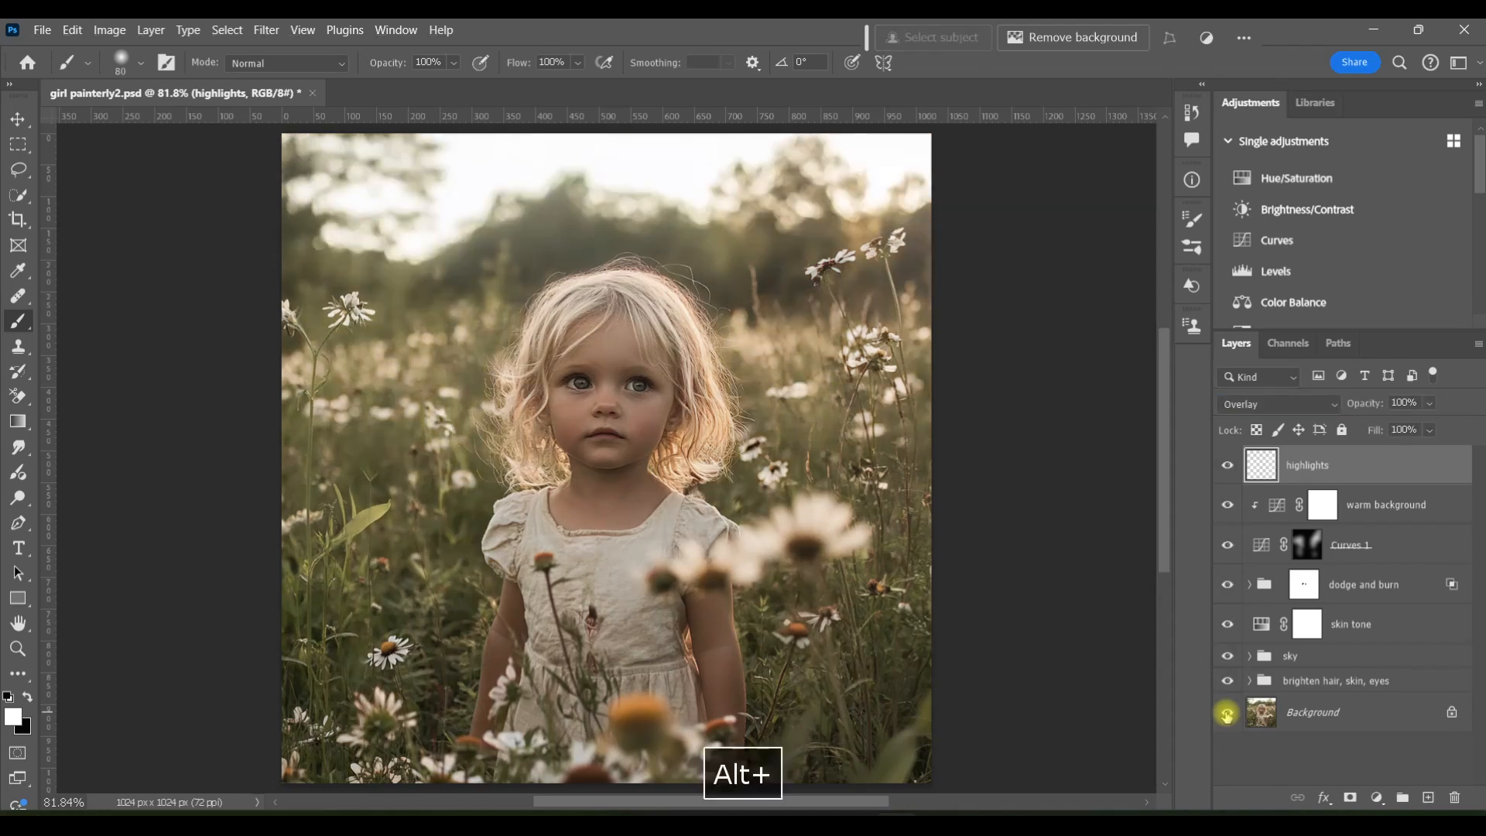
alt+click(1227, 714)
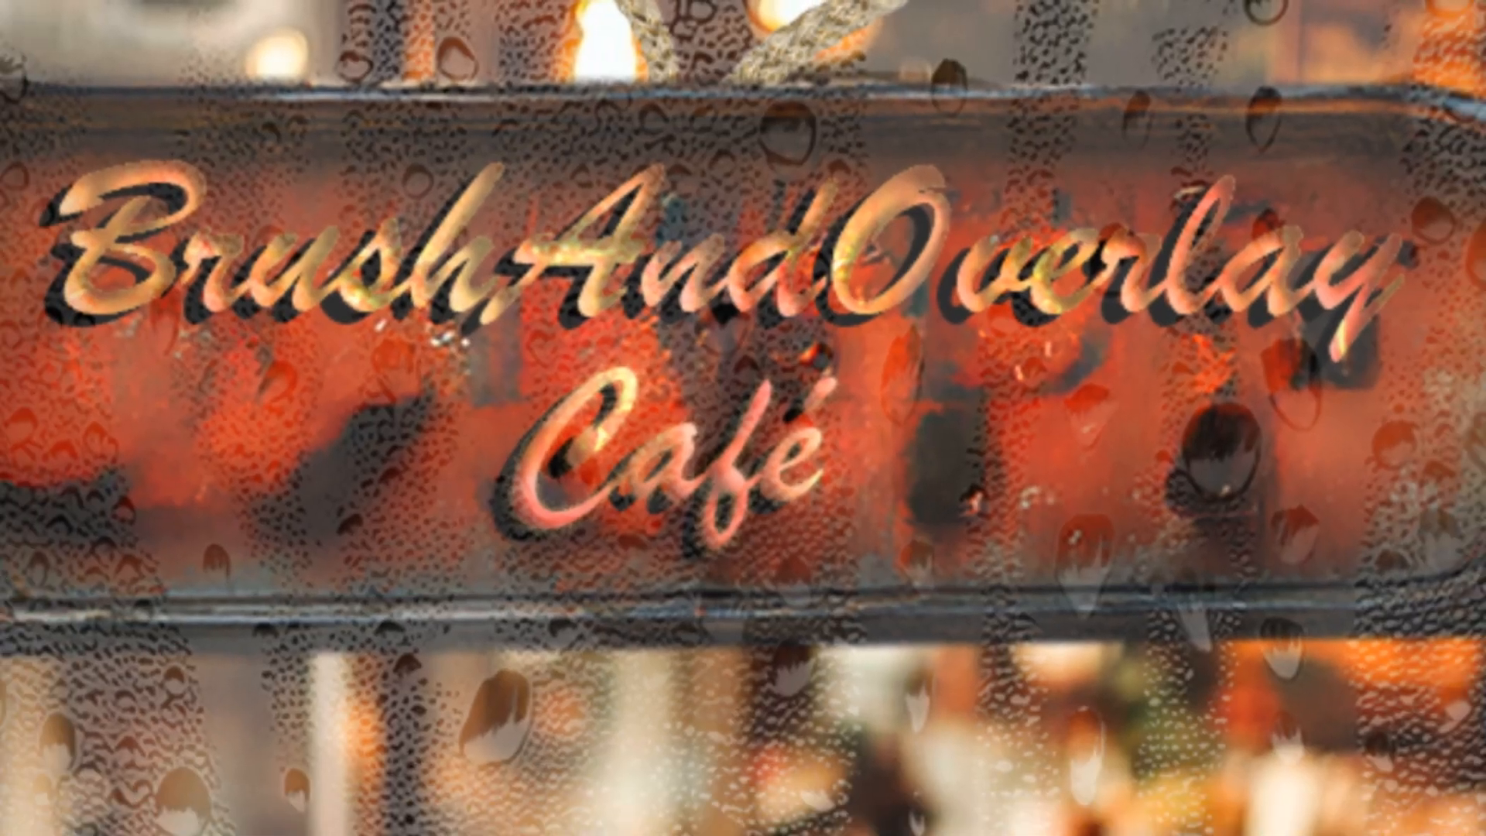